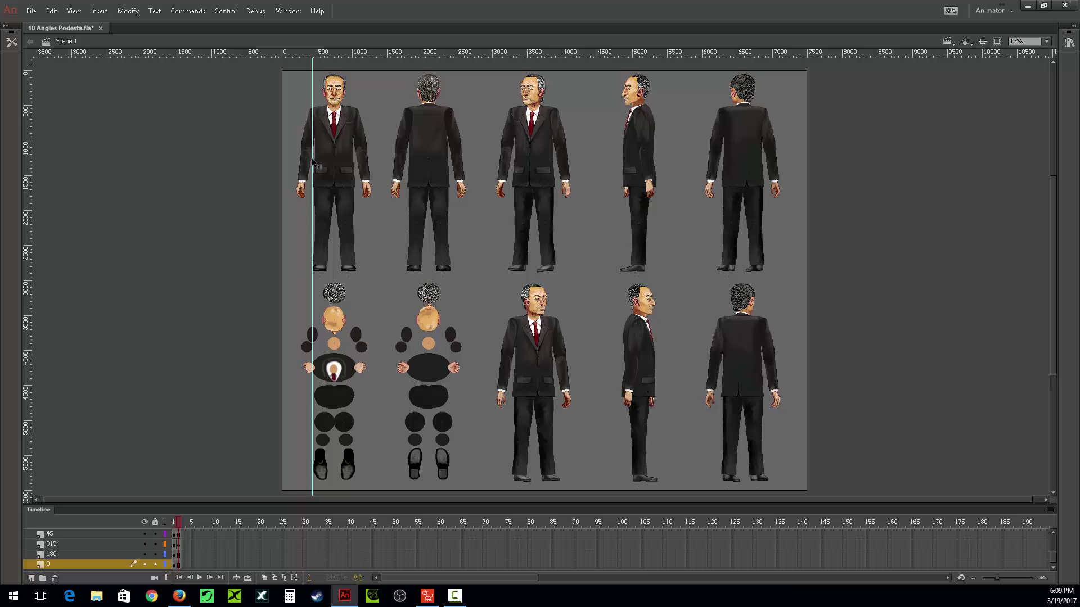
- Remove the vertical guide from the stage and test the movie, closing the preview
{"action": "left_click_drag", "start_coordinate": [310, 163], "coordinate": [25, 188]}
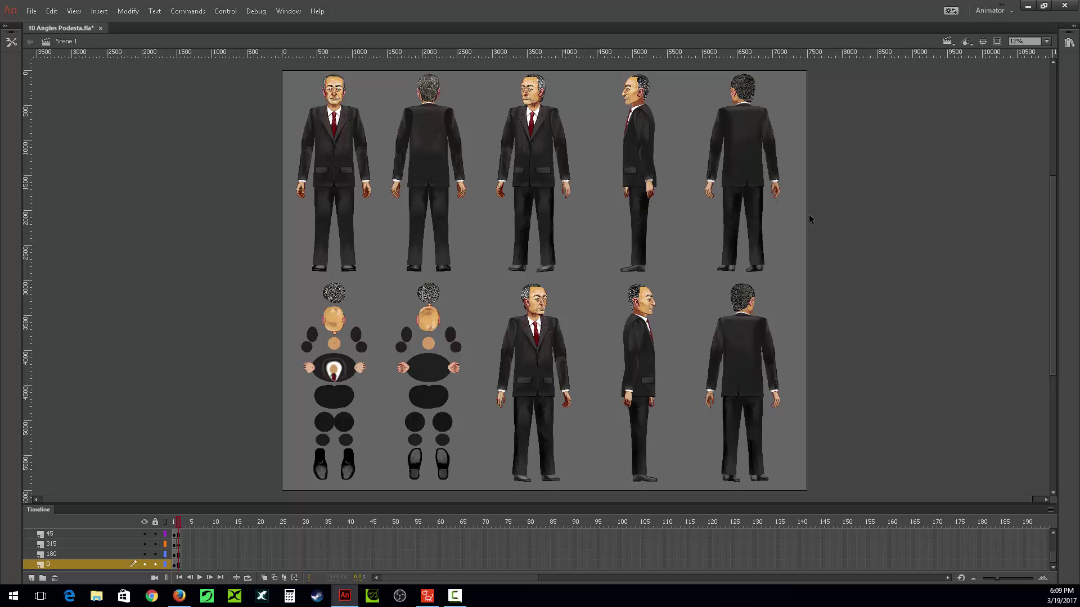
{"action": "key", "text": "ctrl+Return"}
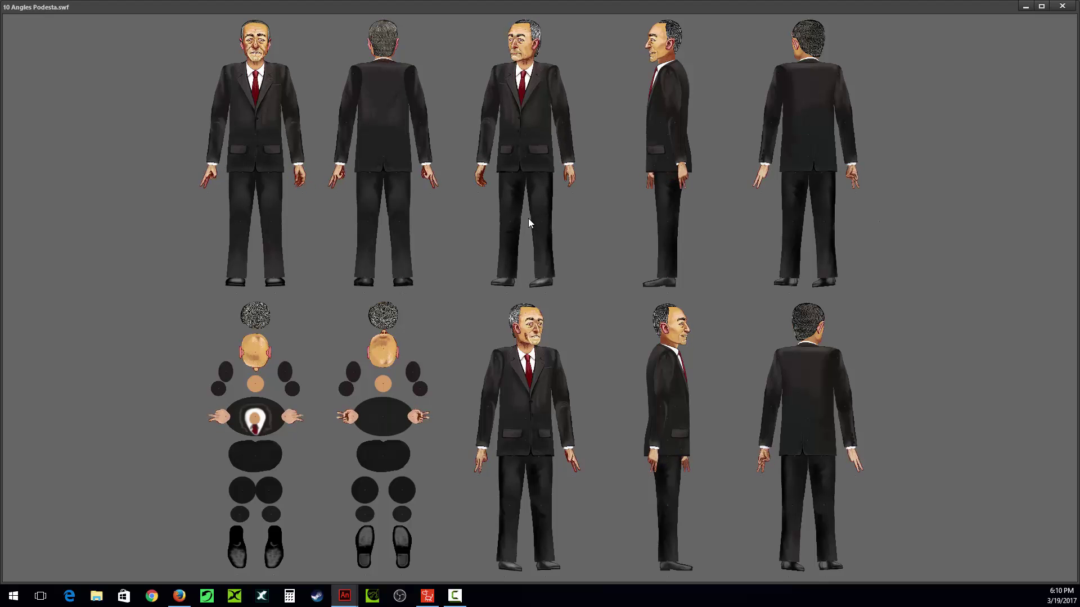
{"action": "left_click", "coordinate": [1063, 7]}
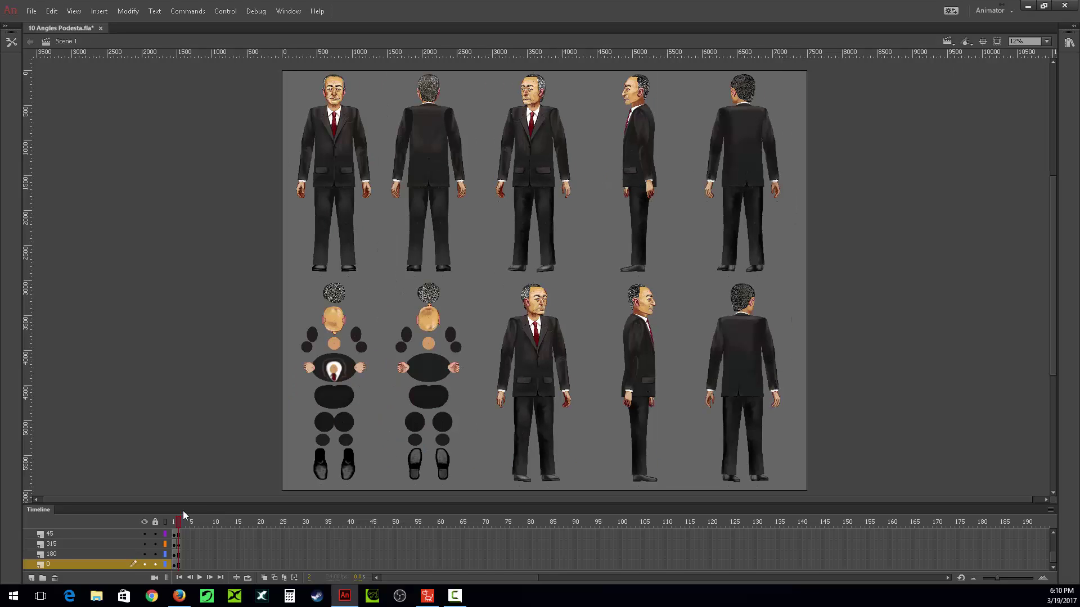
- Enlarge the timeline to show all layers and compare the figures on frames 1 and 2
{"action": "left_click_drag", "start_coordinate": [183, 509], "coordinate": [192, 403]}
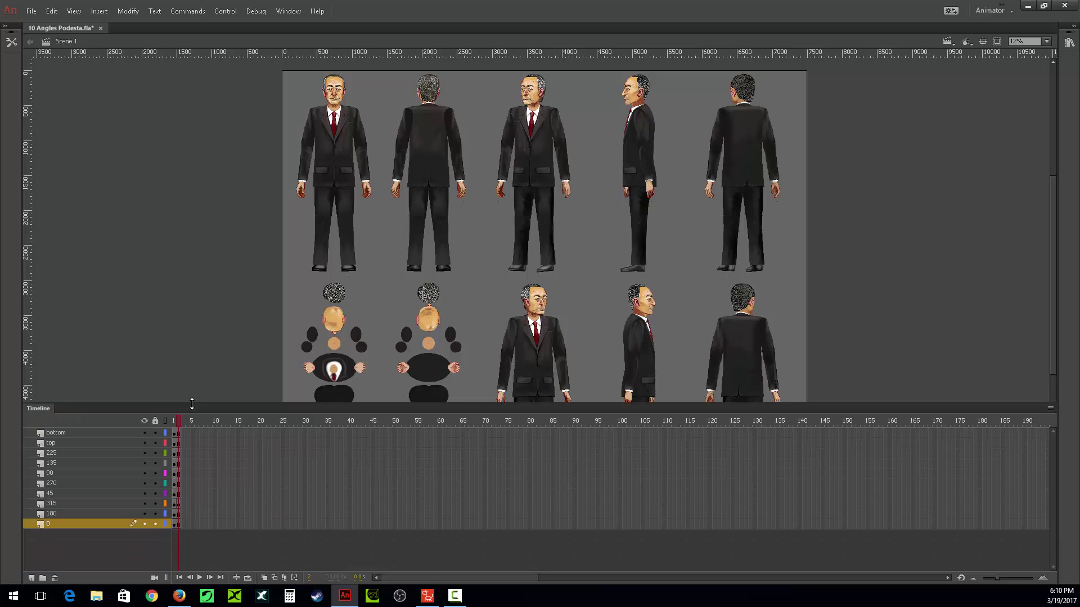
{"action": "left_click", "coordinate": [180, 443]}
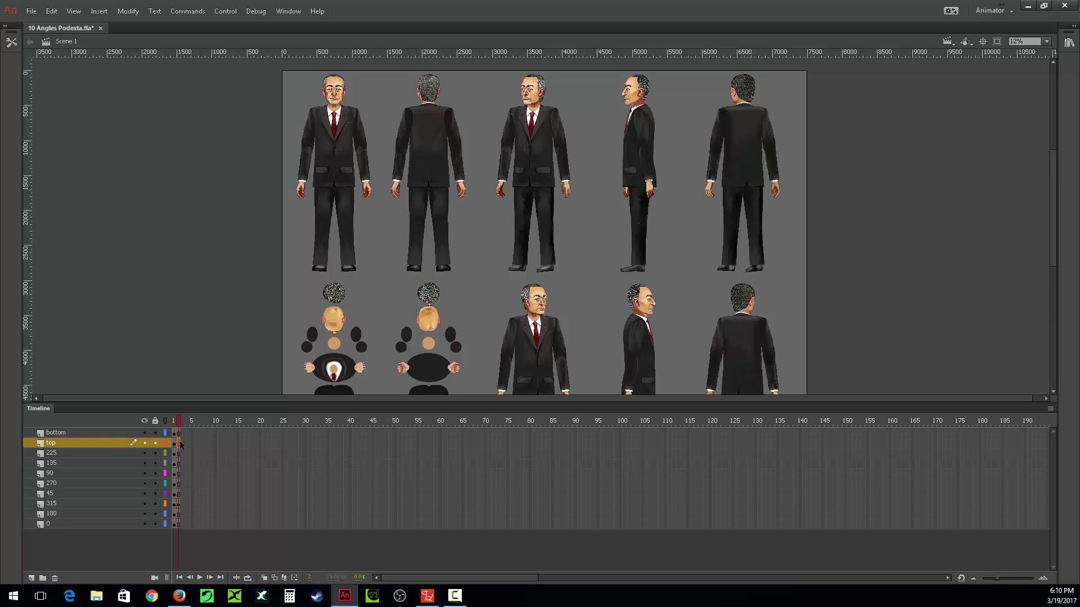
{"action": "left_click", "coordinate": [174, 423]}
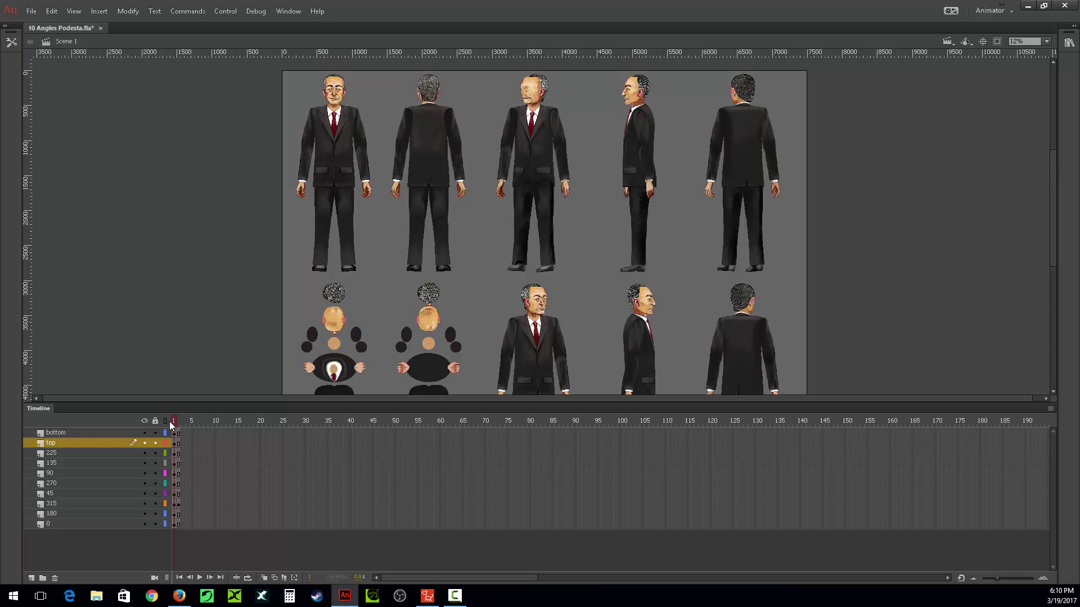
{"action": "left_click", "coordinate": [178, 423]}
{"action": "left_click", "coordinate": [173, 423]}
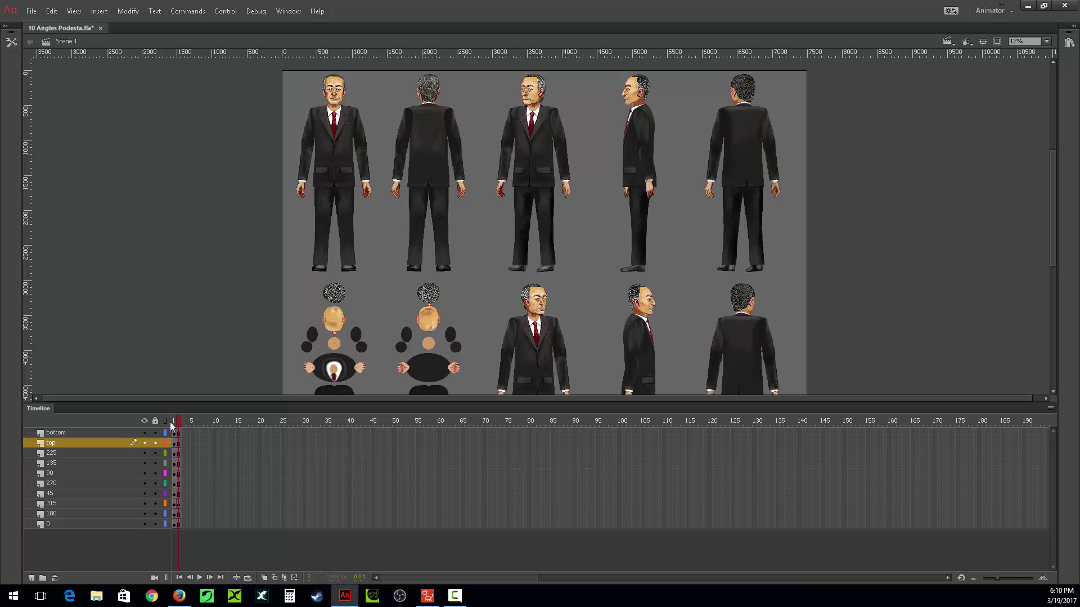
{"action": "left_click", "coordinate": [178, 423]}
{"action": "left_click", "coordinate": [174, 424]}
{"action": "left_click", "coordinate": [179, 426]}
- Cut the complete figure from frame 2 of layer 315
{"action": "left_click", "coordinate": [178, 504]}
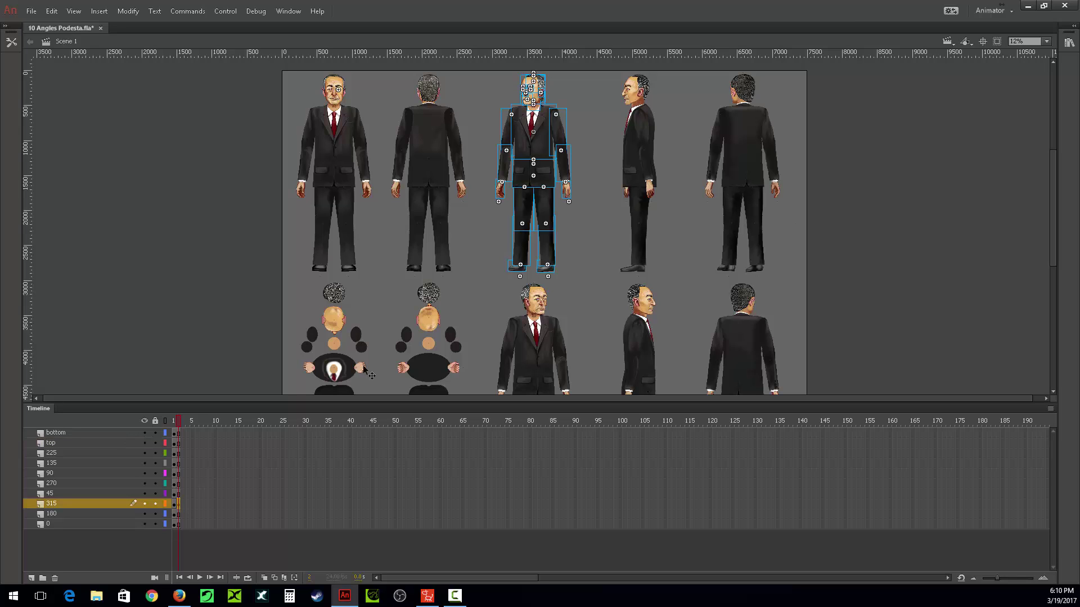
{"action": "right_click", "coordinate": [551, 135]}
{"action": "left_click", "coordinate": [569, 171]}
- Try to paste the cut figure in place on frame 1 of layer 315
{"action": "left_click", "coordinate": [173, 506]}
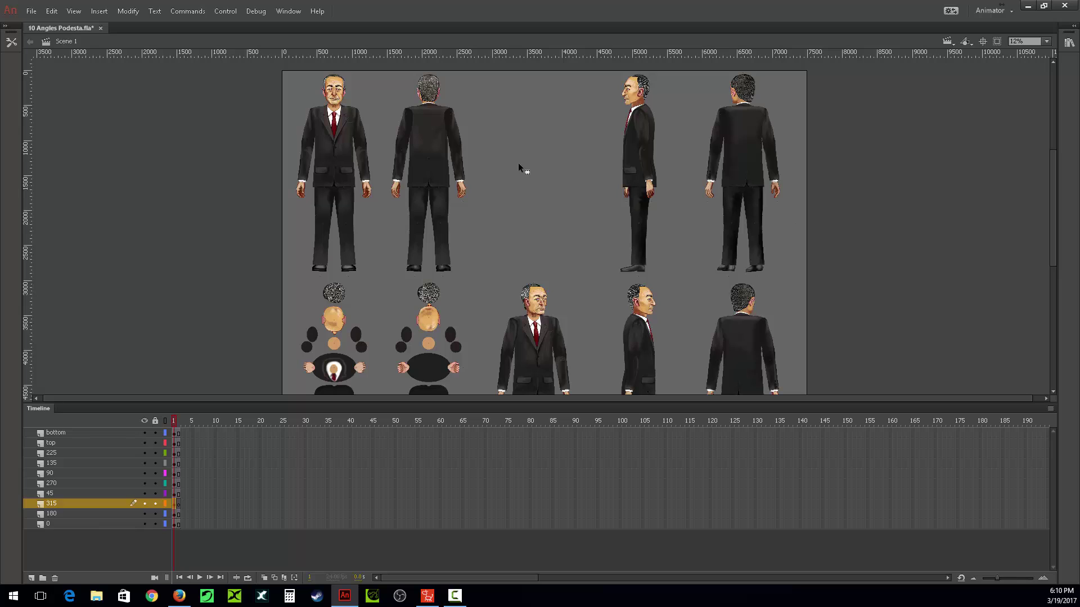
{"action": "key", "text": "ctrl+shift+v"}
{"action": "right_click", "coordinate": [554, 194]}
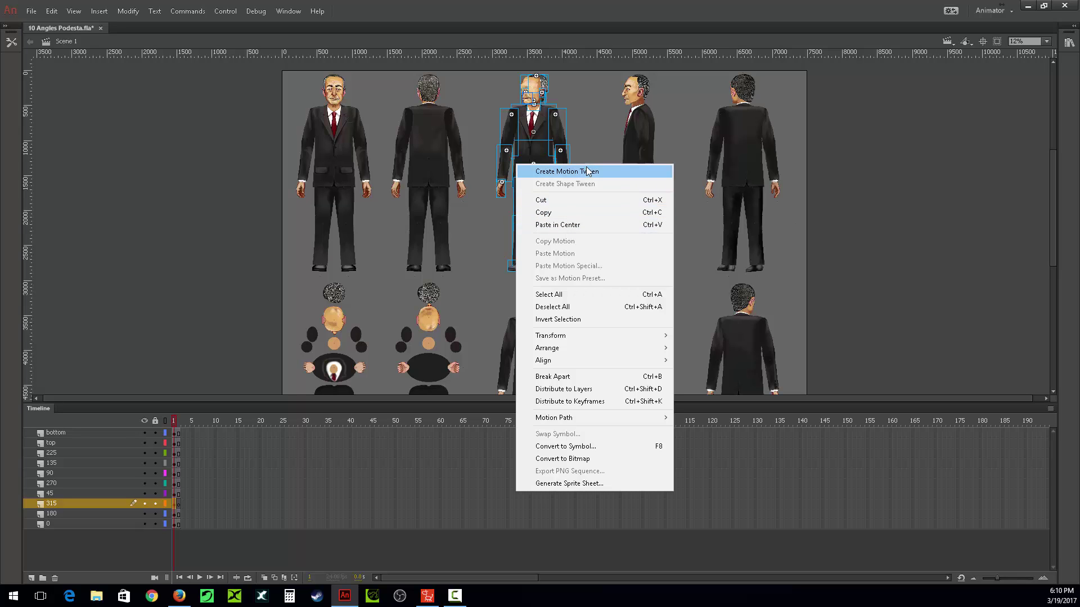
{"action": "left_click", "coordinate": [585, 124]}
{"action": "left_click", "coordinate": [589, 112]}
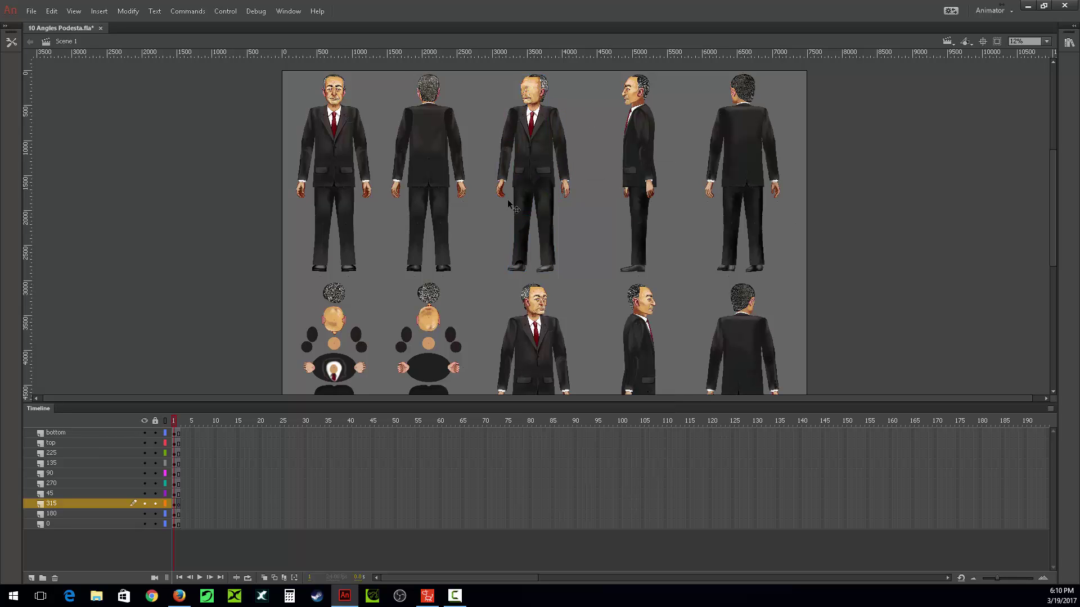
- Delete the old figure on frame 1 of layer 315 and paste the cut figure in place
{"action": "left_click", "coordinate": [175, 504]}
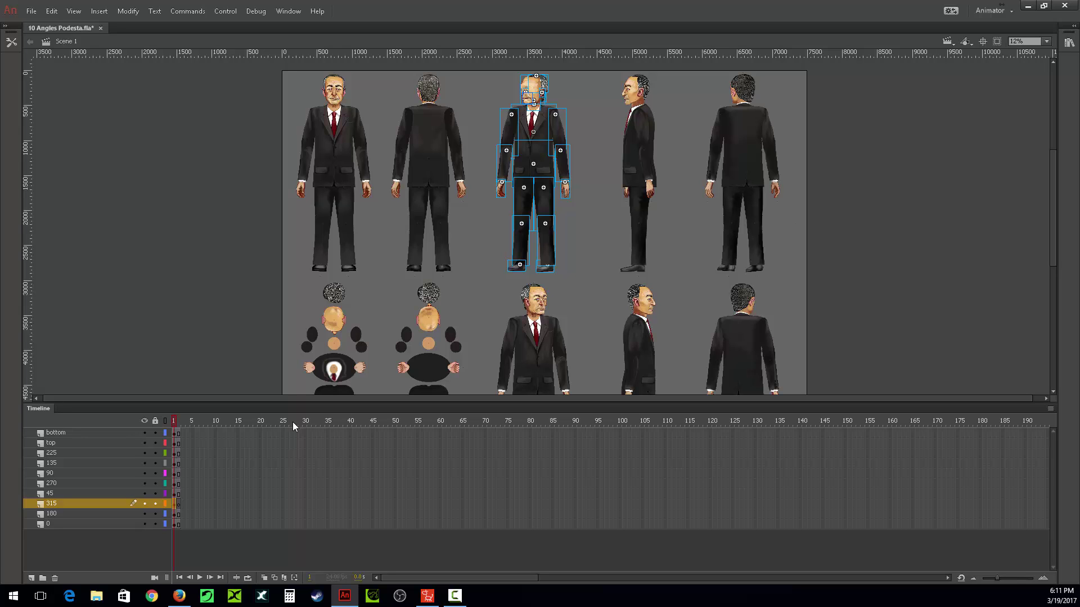
{"action": "key", "text": "ctrl+equal"}
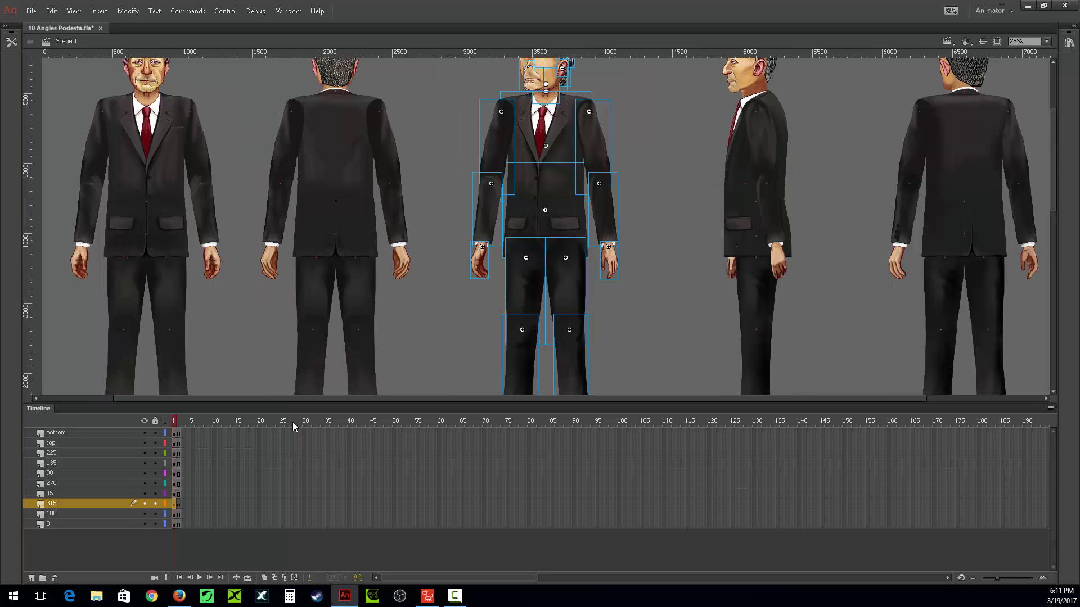
{"action": "key", "text": "Delete"}
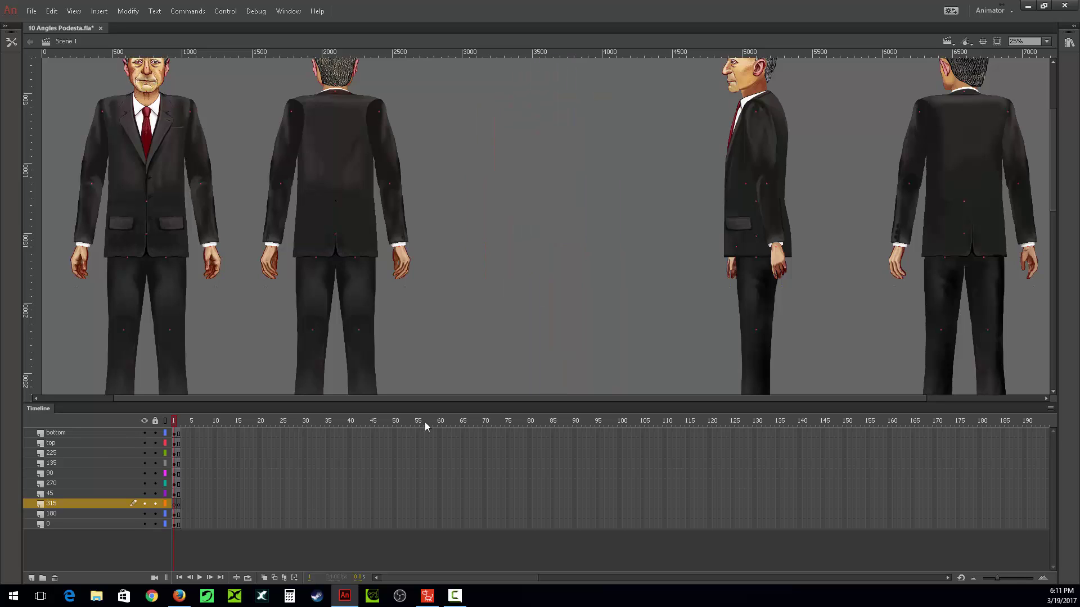
{"action": "right_click", "coordinate": [579, 176]}
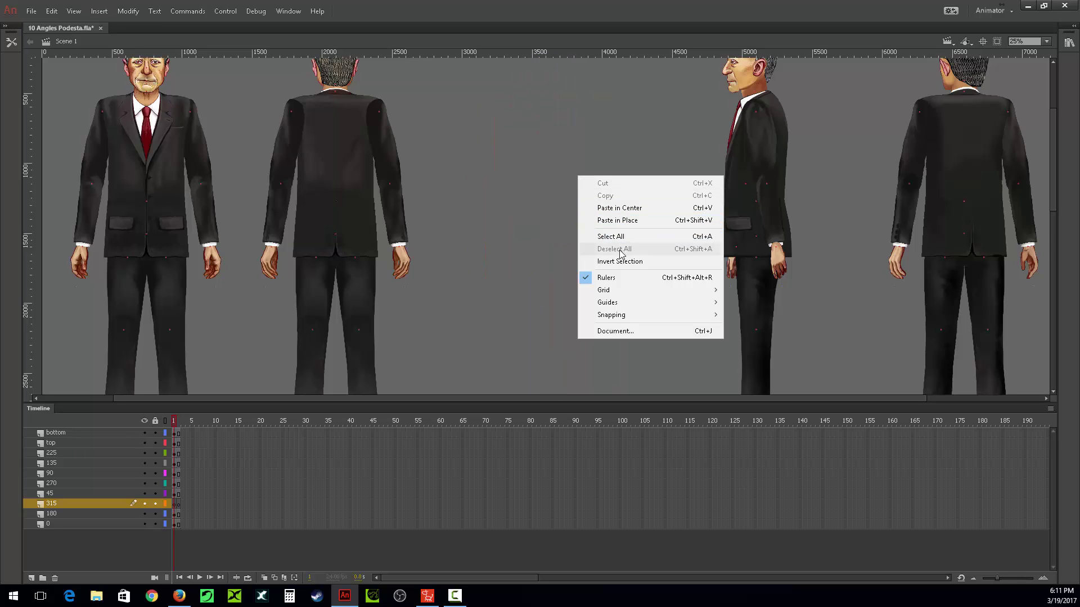
{"action": "left_click", "coordinate": [621, 222]}
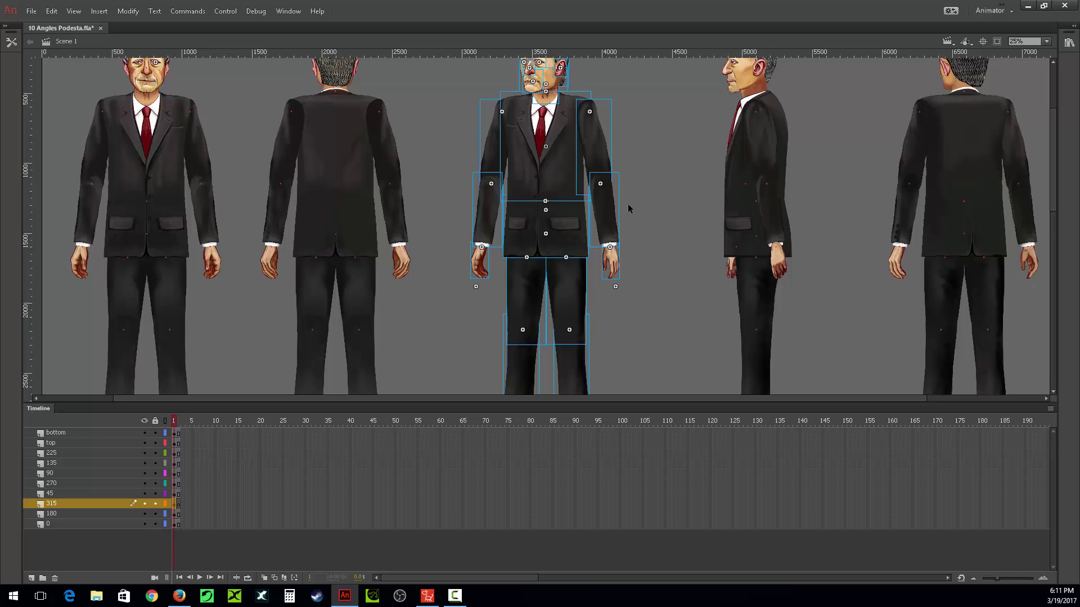
{"action": "left_click", "coordinate": [651, 182]}
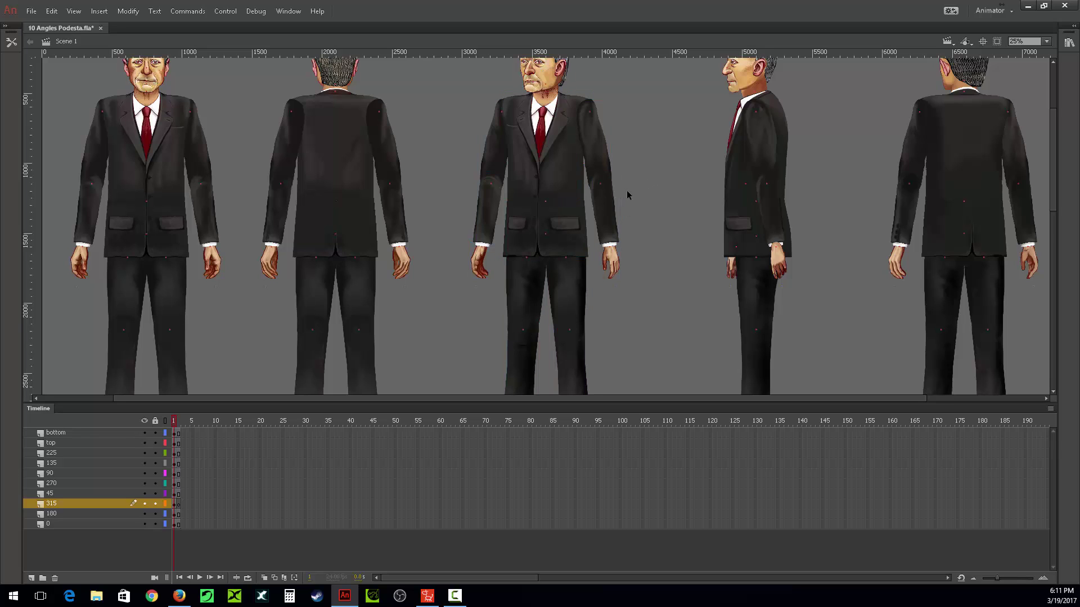
{"action": "key", "text": "ctrl+Return"}
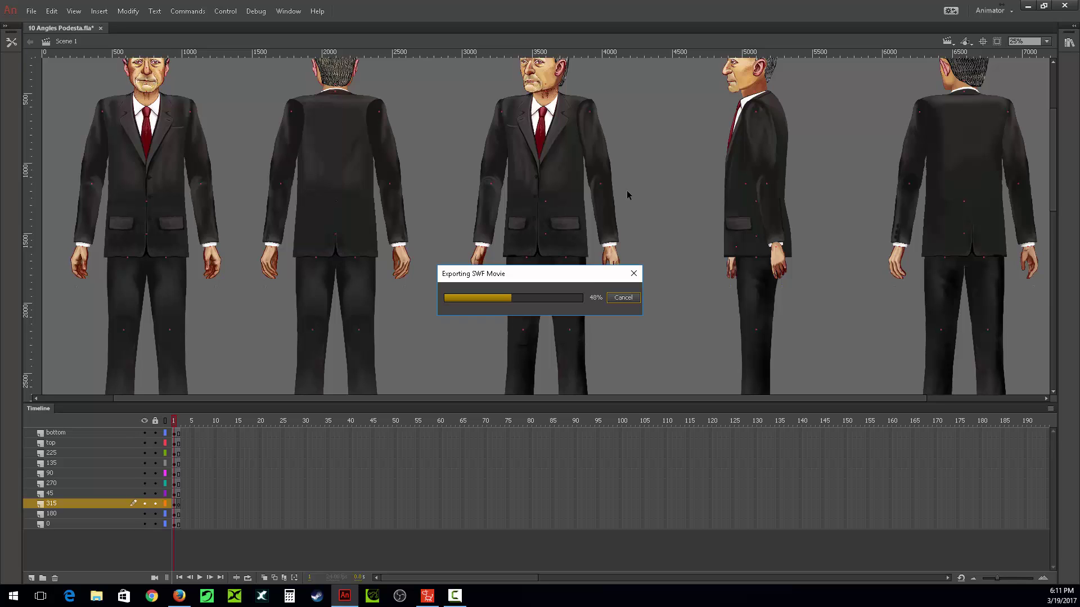
{"action": "left_click", "coordinate": [621, 299]}
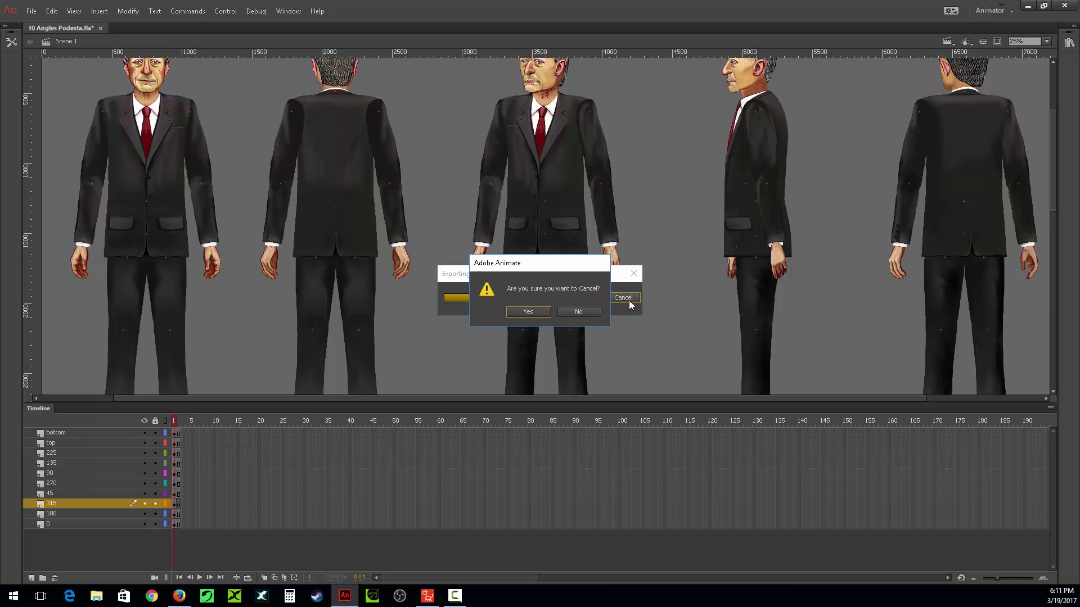
{"action": "left_click", "coordinate": [541, 312]}
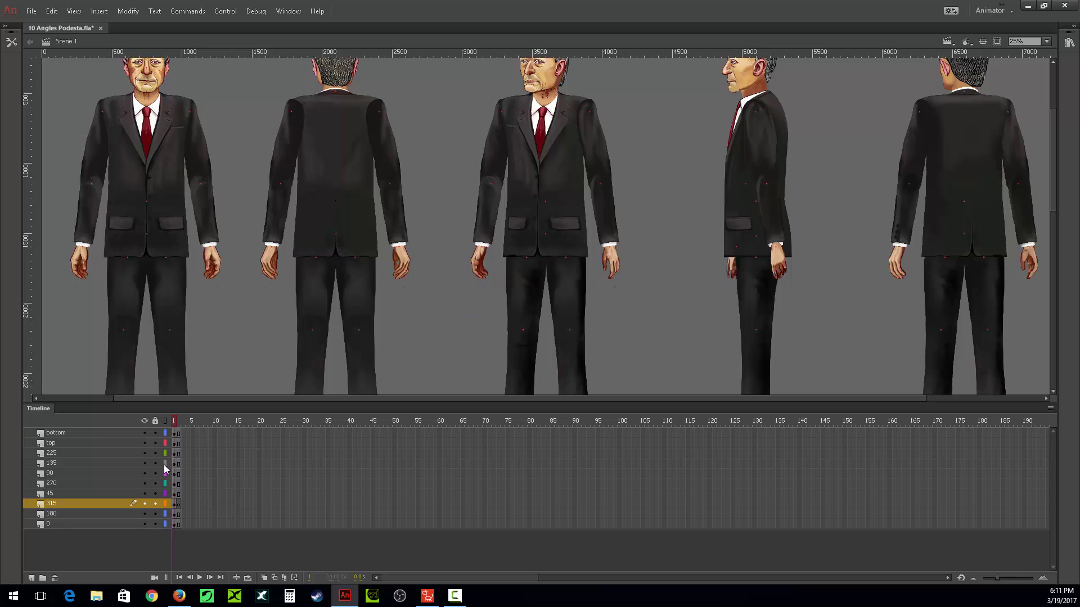
- Remove frames 2 through 6 from all layers and test the movie, closing the preview
{"action": "left_click_drag", "start_coordinate": [196, 524], "coordinate": [181, 430]}
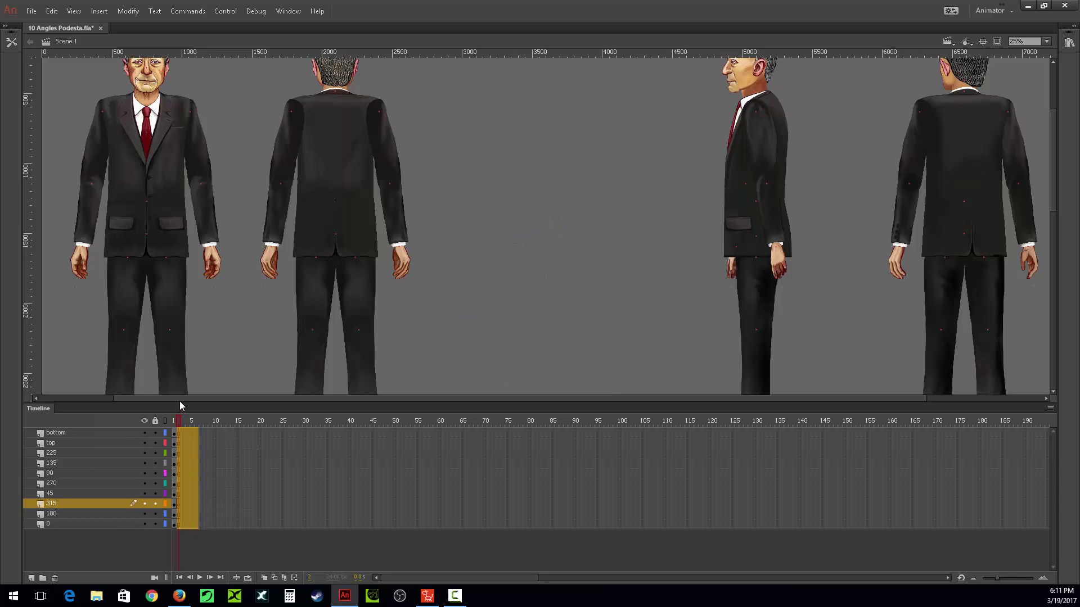
{"action": "right_click", "coordinate": [184, 441]}
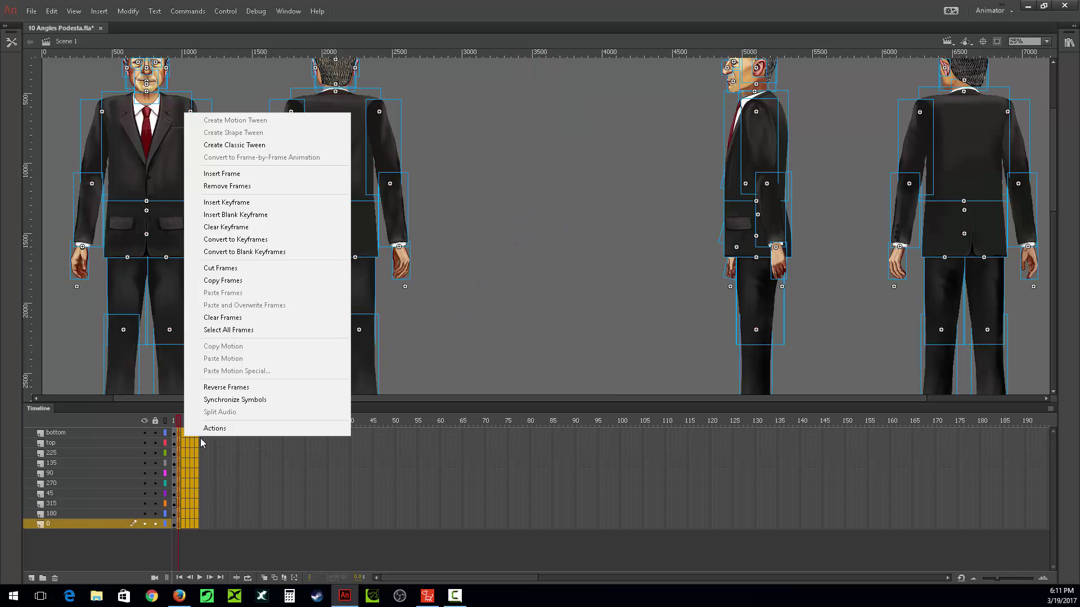
{"action": "left_click", "coordinate": [246, 186]}
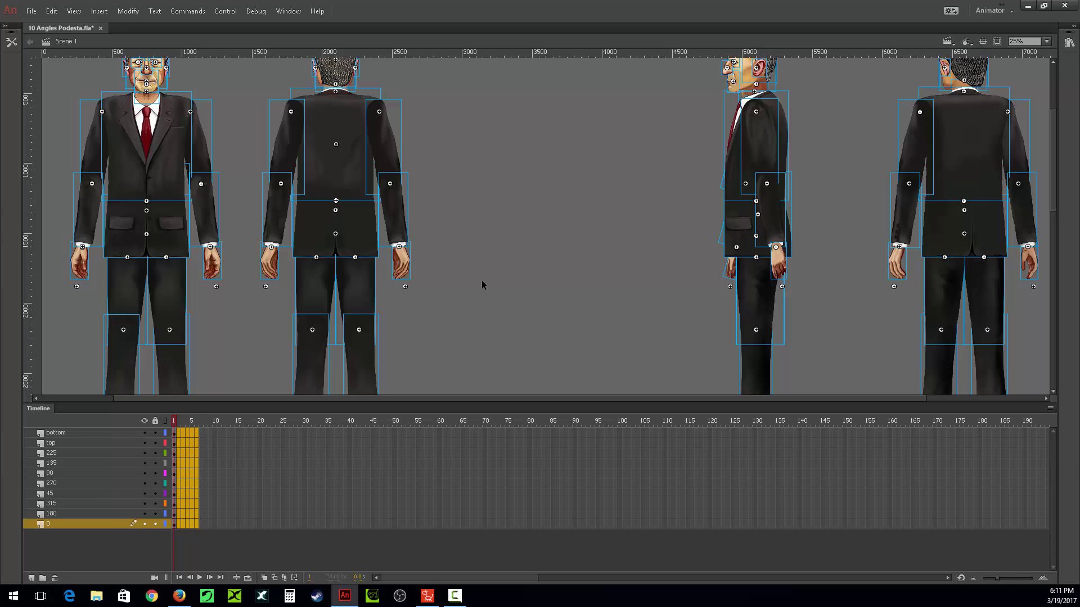
{"action": "left_click", "coordinate": [500, 275]}
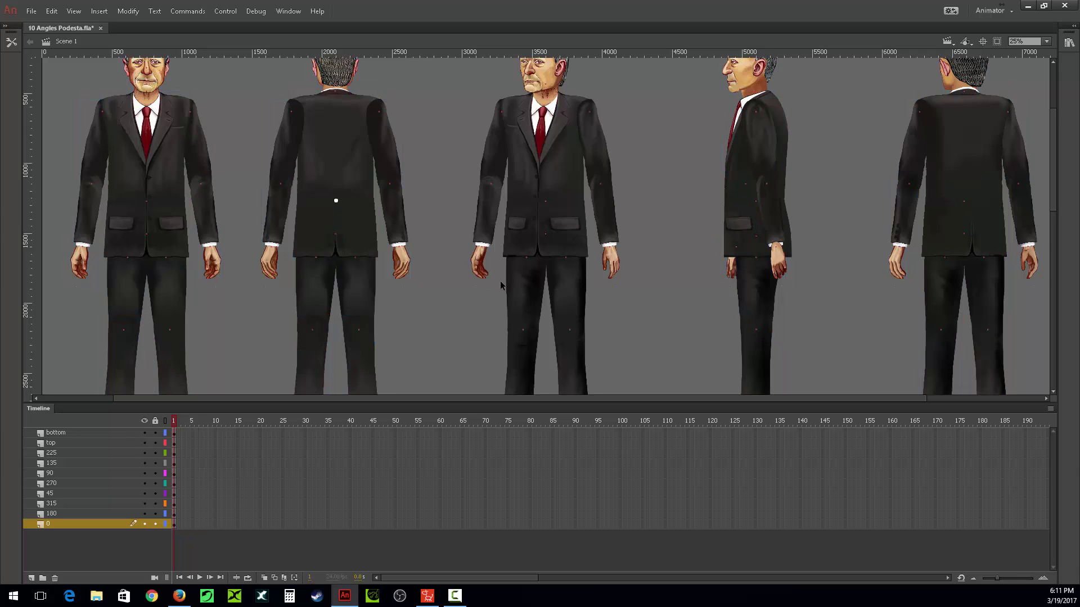
{"action": "key", "text": "ctrl+Return"}
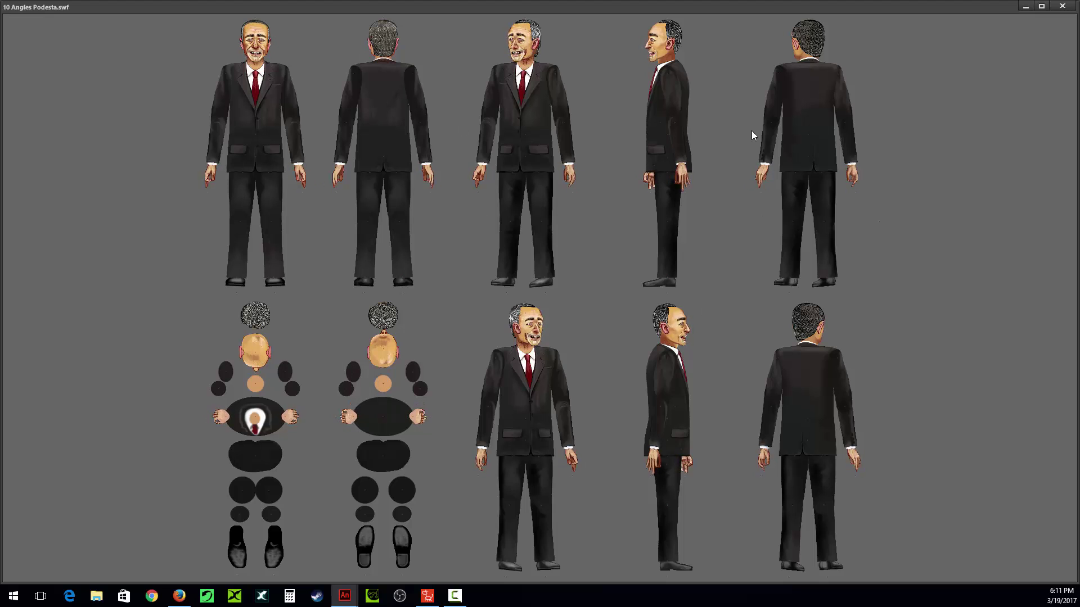
{"action": "left_click", "coordinate": [1062, 7]}
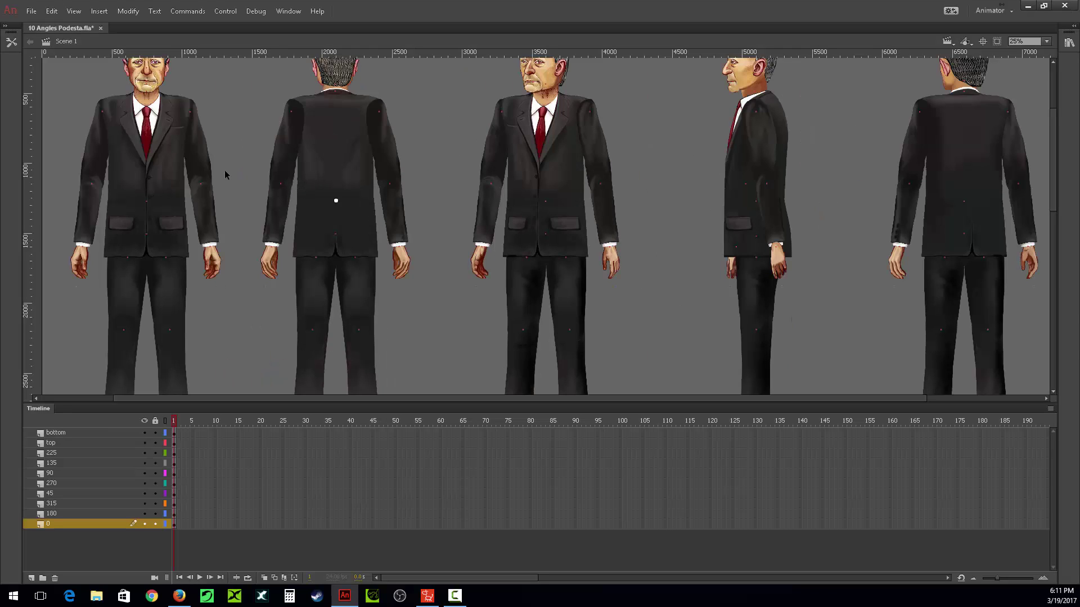
- Try moving the stray symbol at the waist of the top-row back view and undo the move
{"action": "left_click", "coordinate": [336, 201]}
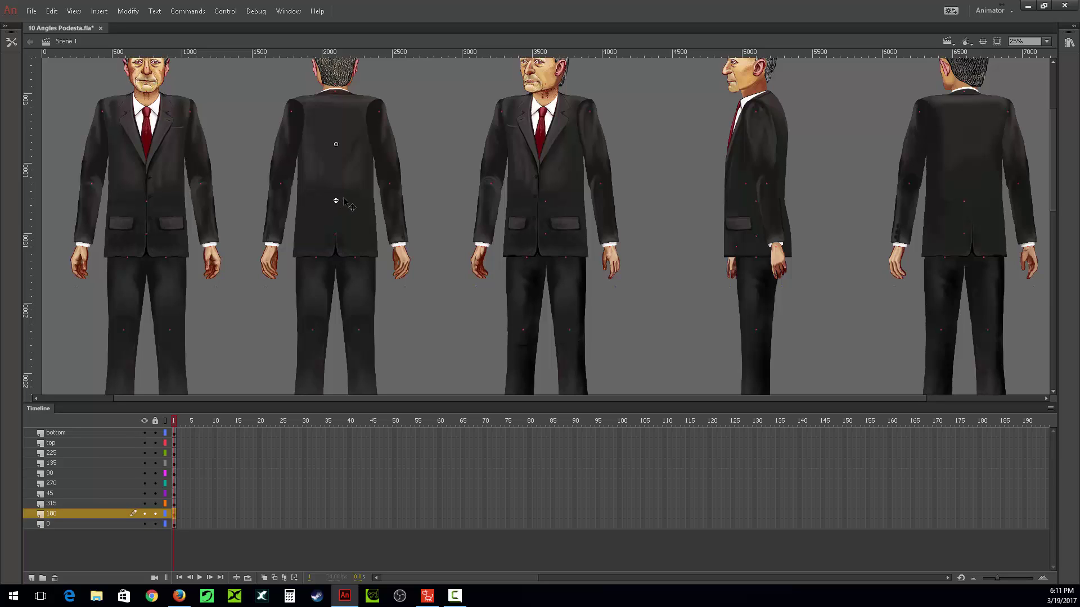
{"action": "left_click_drag", "start_coordinate": [335, 201], "coordinate": [429, 156]}
{"action": "key", "text": "ctrl+z"}
- Show the selected stray symbol's properties beside the third figure and open its instance name for editing
{"action": "left_click", "coordinate": [286, 17]}
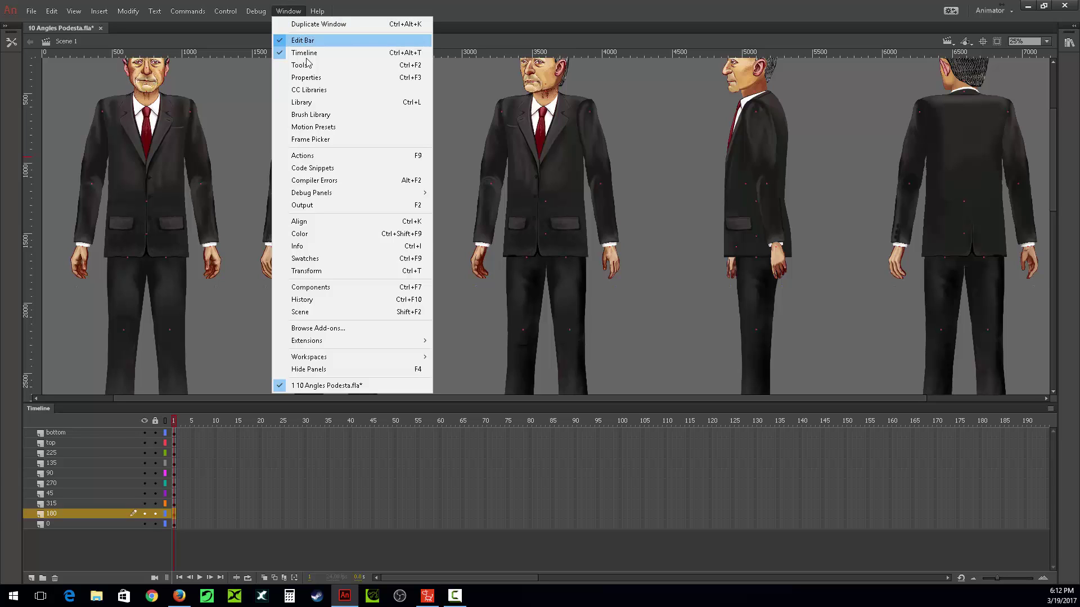
{"action": "left_click", "coordinate": [310, 78]}
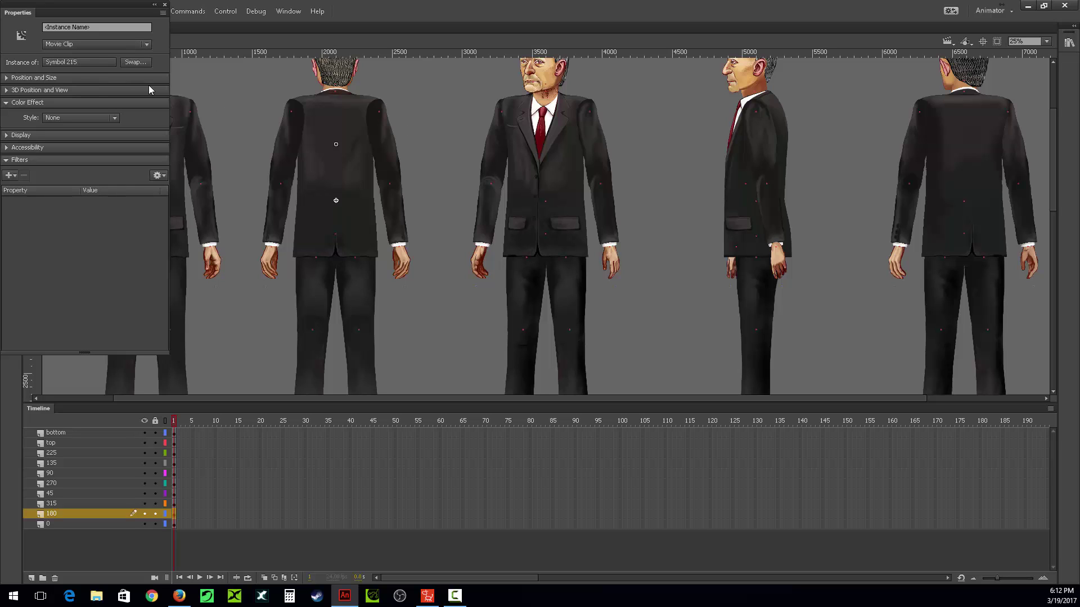
{"action": "left_click_drag", "start_coordinate": [130, 13], "coordinate": [703, 219]}
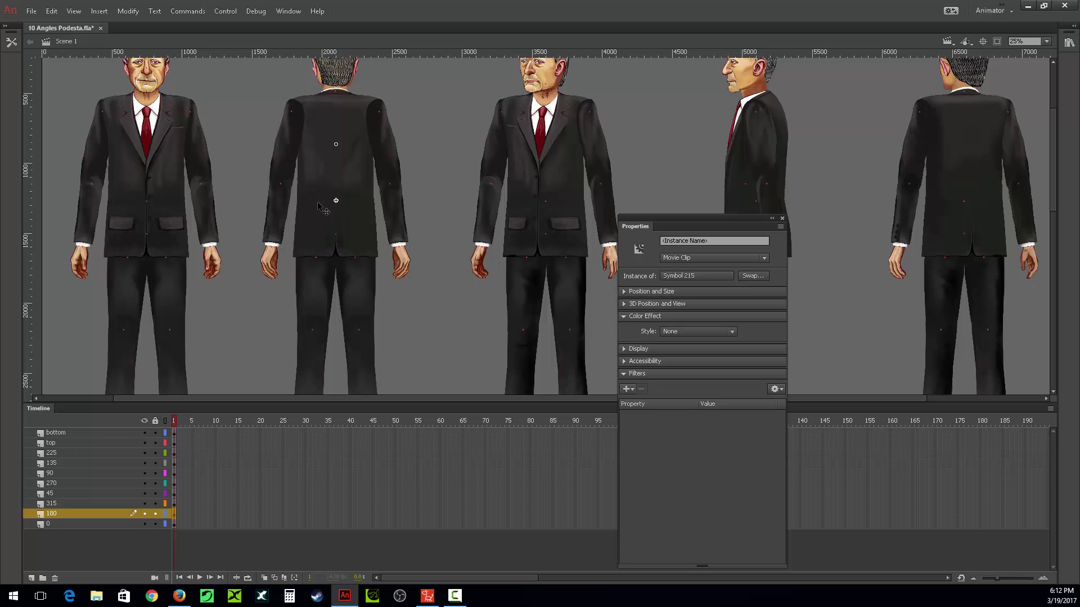
{"action": "left_click", "coordinate": [720, 240]}
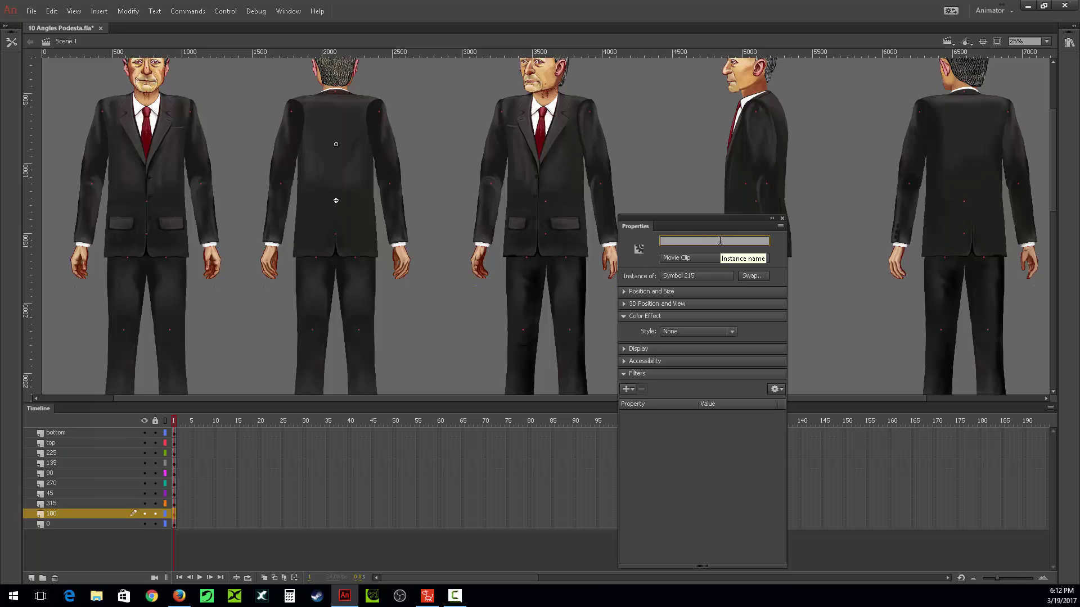
- Check the instance names of the back view's upper and lower torso parts
{"action": "left_click", "coordinate": [336, 201]}
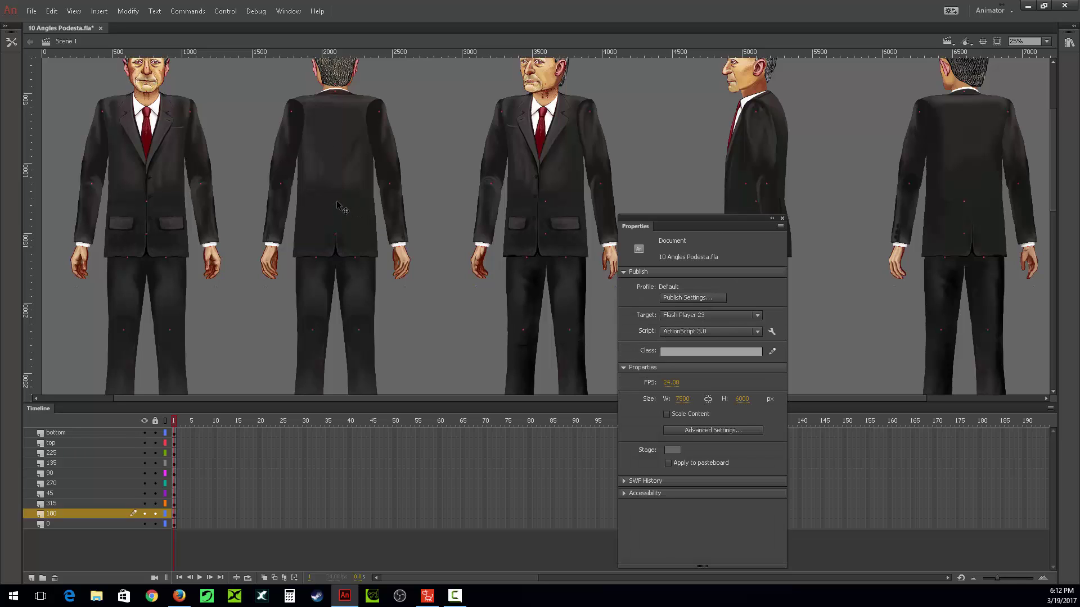
{"action": "left_click", "coordinate": [304, 160]}
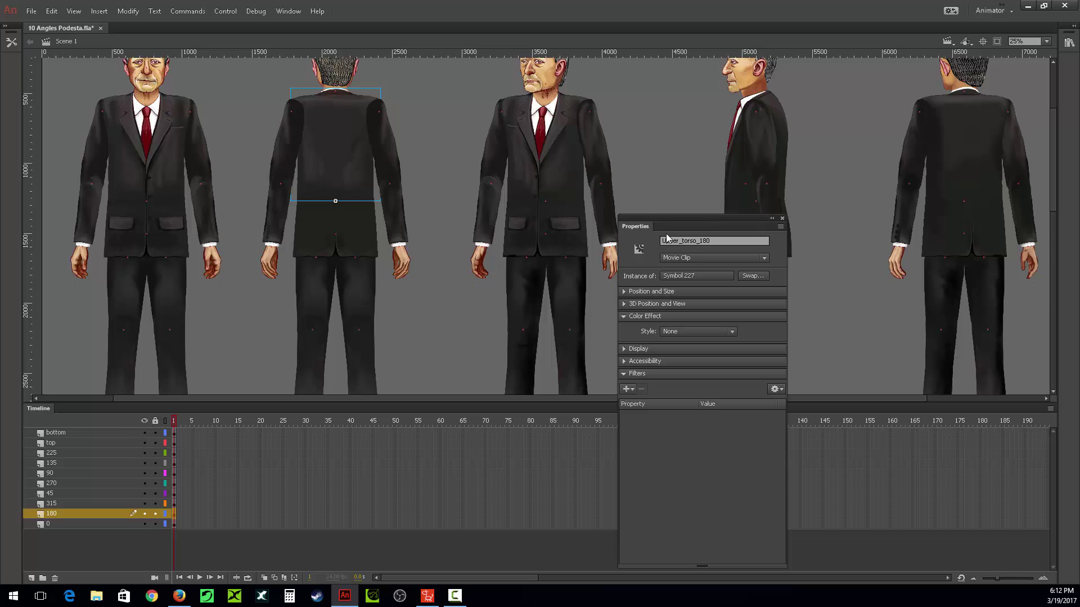
{"action": "left_click", "coordinate": [312, 239]}
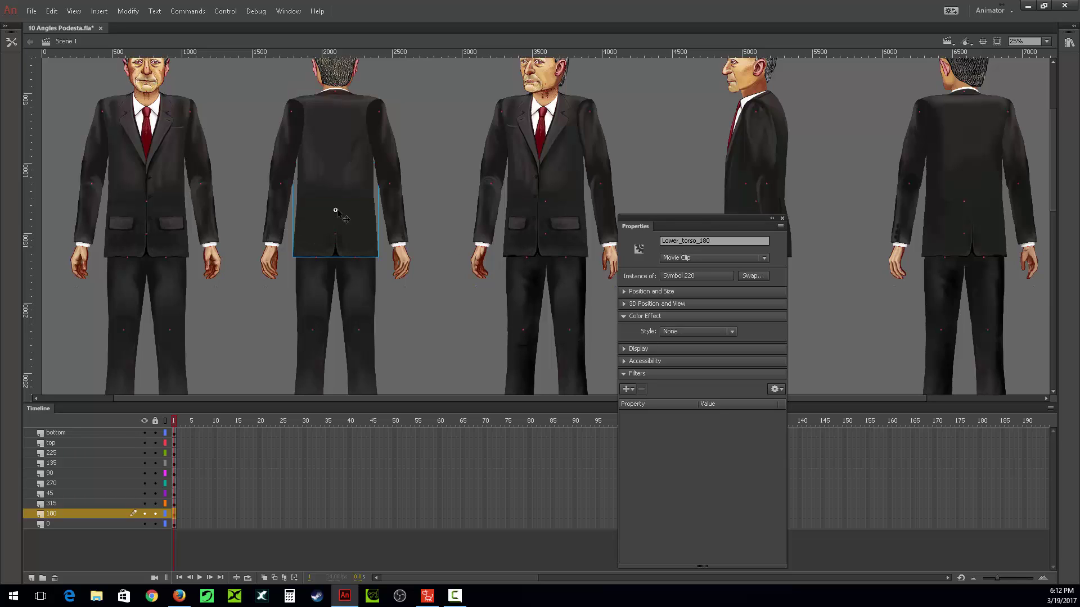
{"action": "left_click", "coordinate": [344, 194]}
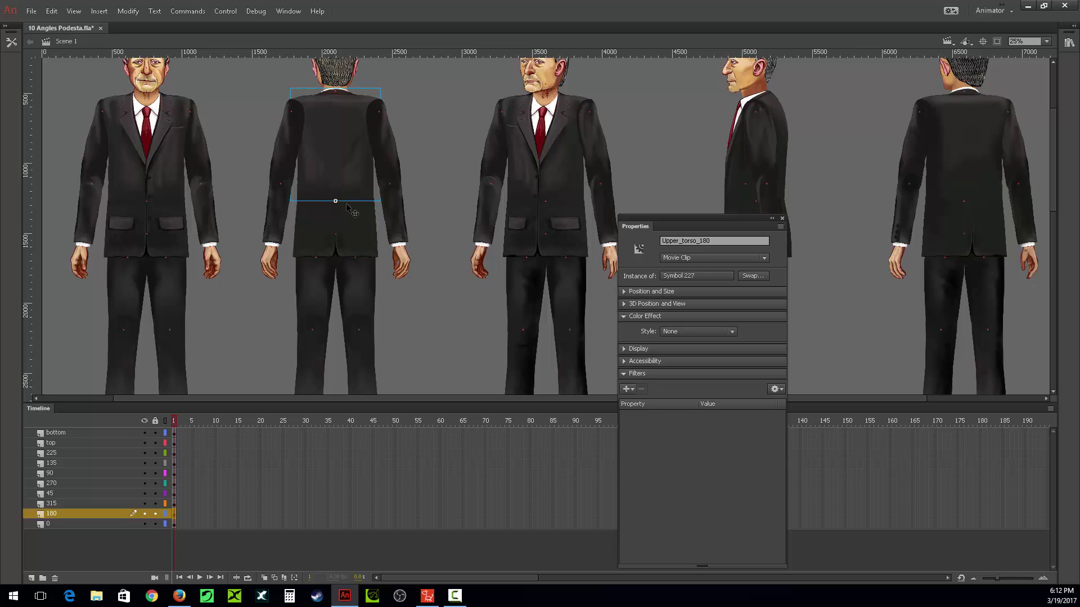
- Show all layers as outlines to examine the figures' body parts, and restore the normal artwork display
{"action": "left_click", "coordinate": [165, 422]}
{"action": "left_click", "coordinate": [433, 211]}
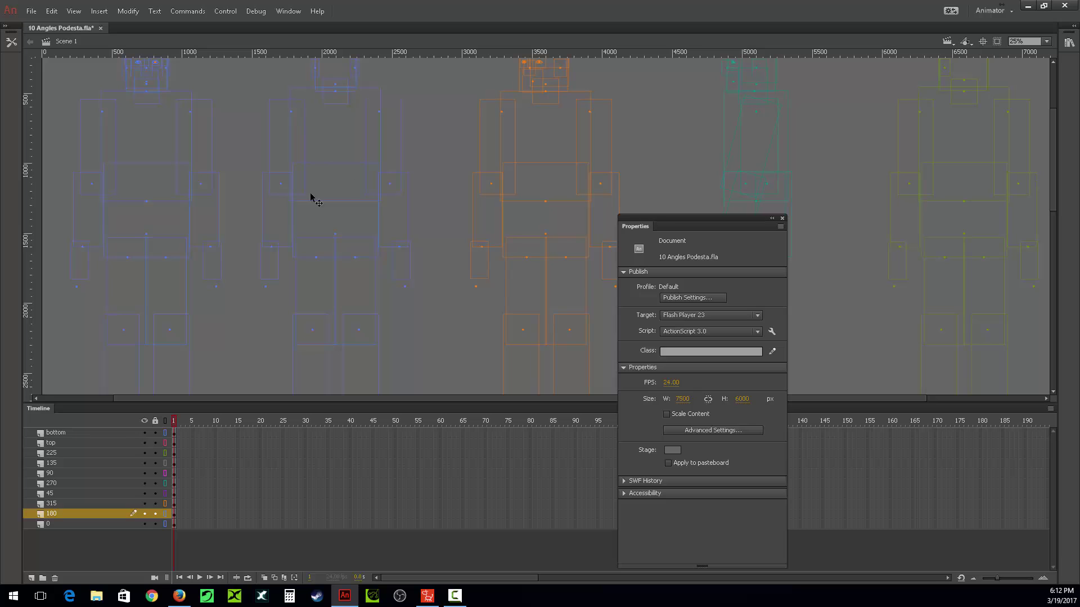
{"action": "left_click", "coordinate": [165, 422]}
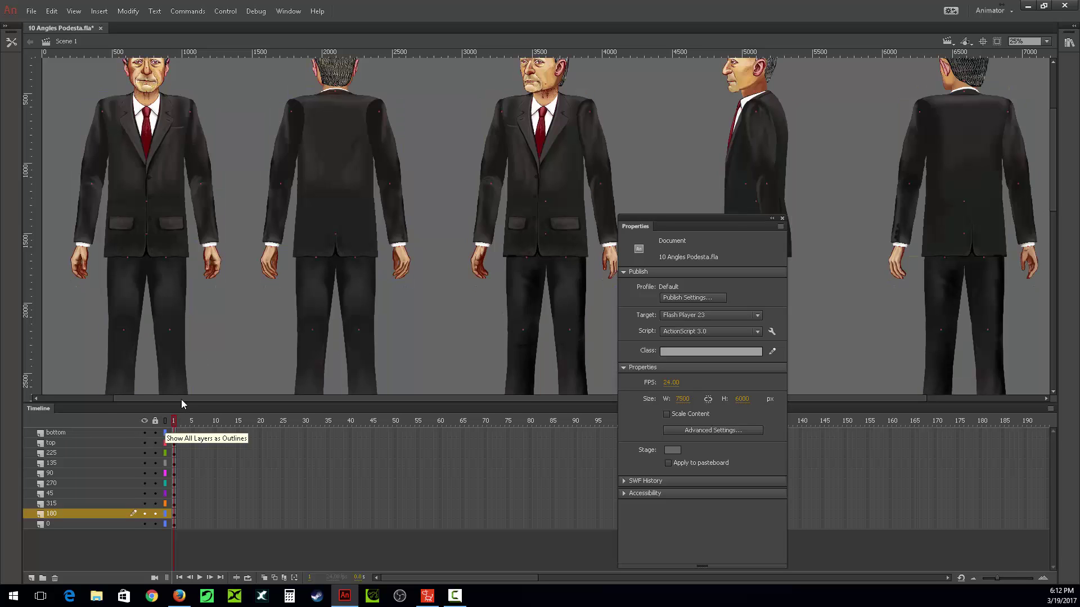
- Select the front view's upper torso pivot and nudge it up and across to the back view's waist
{"action": "left_click", "coordinate": [151, 211]}
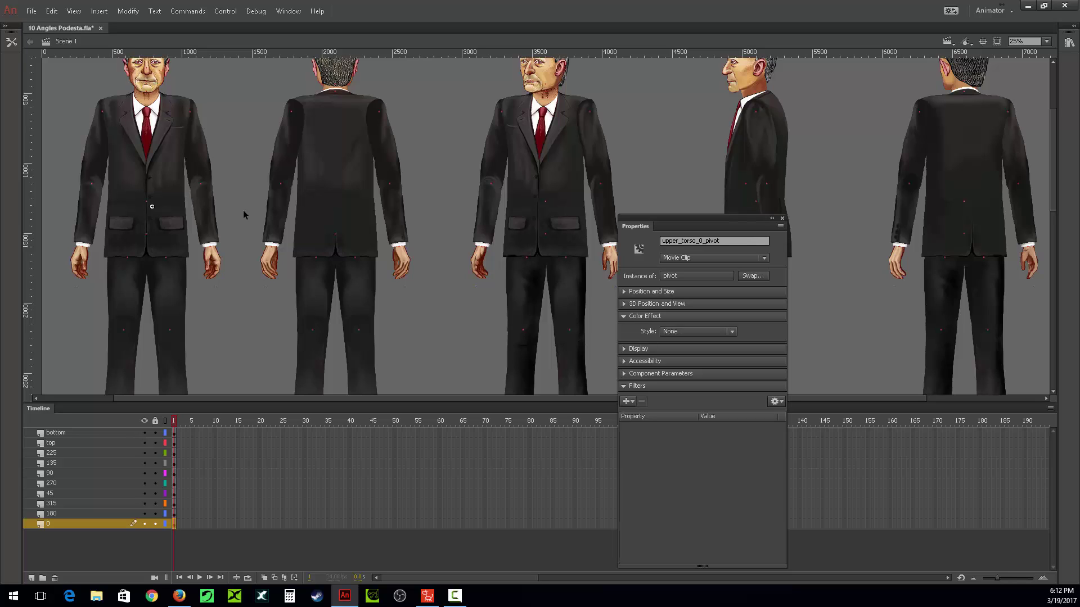
{"action": "key", "text": "shift+Up"}
{"action": "key", "text": "shift+Up"}
{"action": "key", "text": "shift+Up"}
{"action": "key", "text": "shift+Up"}
{"action": "key", "text": "shift+Right"}
{"action": "key", "text": "shift+Right"}
{"action": "key", "text": "shift+Right"}
{"action": "key", "text": "shift+Right"}
{"action": "key", "text": "shift+Right"}
{"action": "key", "text": "shift+Right"}
{"action": "key", "text": "shift+Right"}
{"action": "key", "text": "shift+Right"}
{"action": "key", "text": "shift+Right"}
{"action": "key", "text": "shift+Right"}
{"action": "key", "text": "shift+Right"}
{"action": "key", "text": "shift+Right"}
{"action": "key", "text": "shift+Right"}
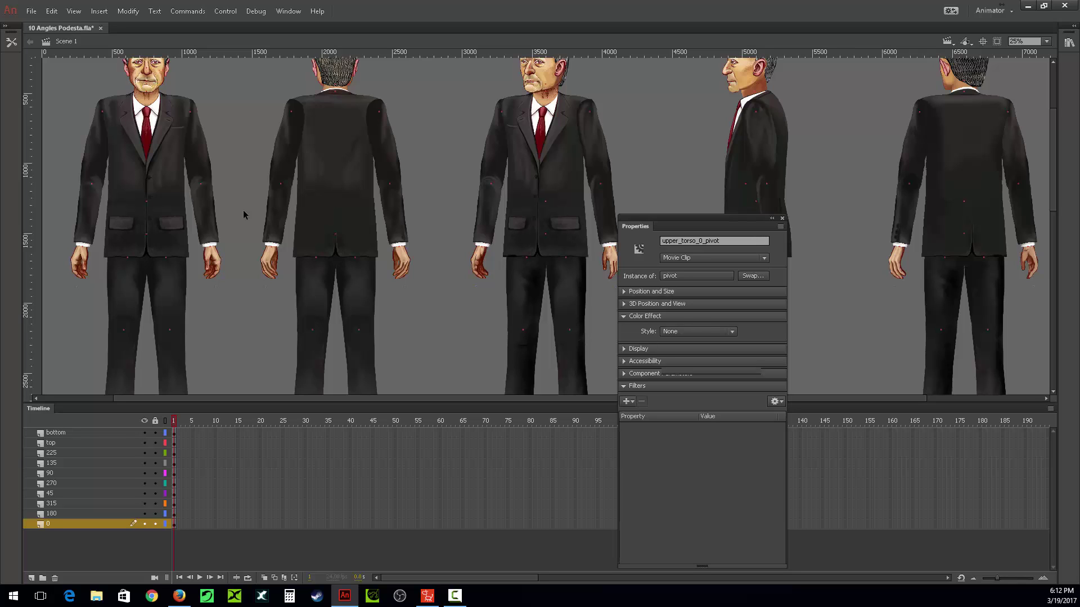
- Paste the pivot in place on layer 180 and centre it on the back view's waist joint
{"action": "left_click", "coordinate": [243, 211]}
{"action": "left_click", "coordinate": [355, 135]}
{"action": "right_click", "coordinate": [430, 134]}
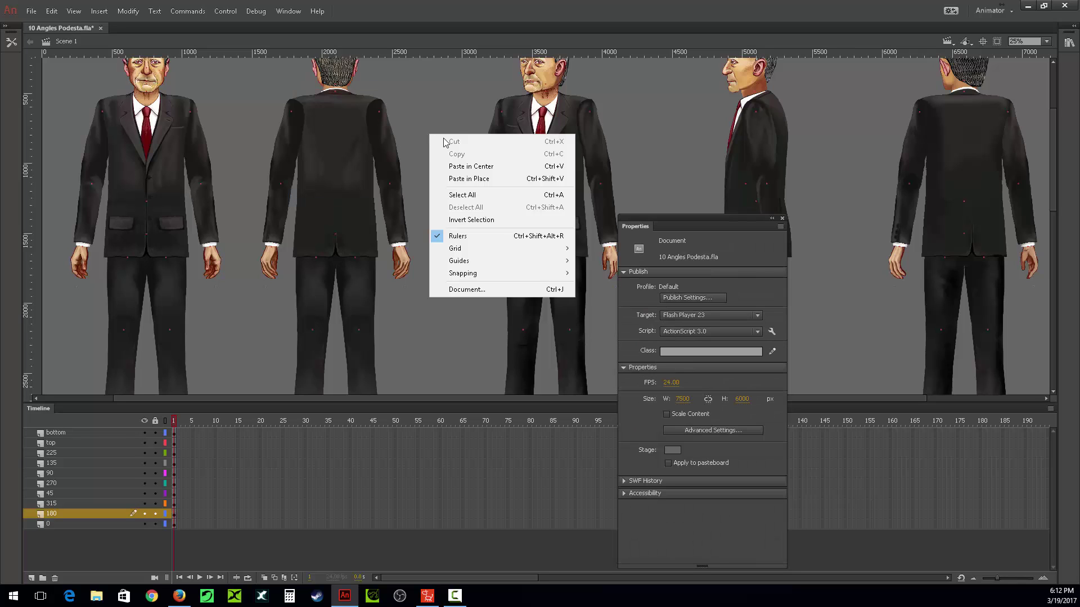
{"action": "left_click", "coordinate": [475, 180]}
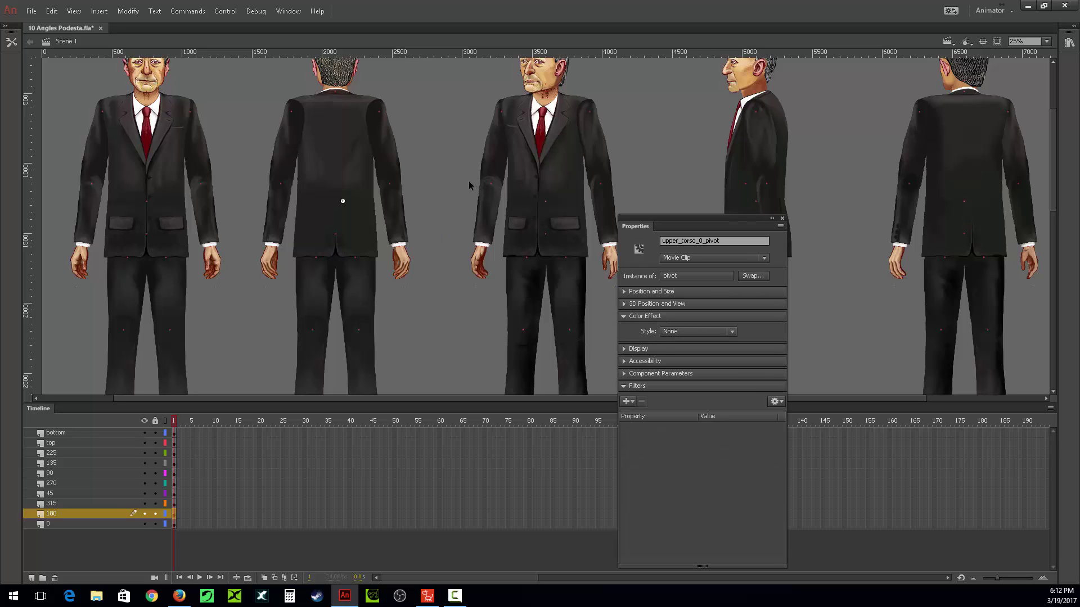
{"action": "left_click_drag", "start_coordinate": [342, 201], "coordinate": [335, 201]}
- Rename the back view pivot's instance as upper_torso_180_pivot and check its name against the upper torso part's
{"action": "left_click", "coordinate": [722, 248]}
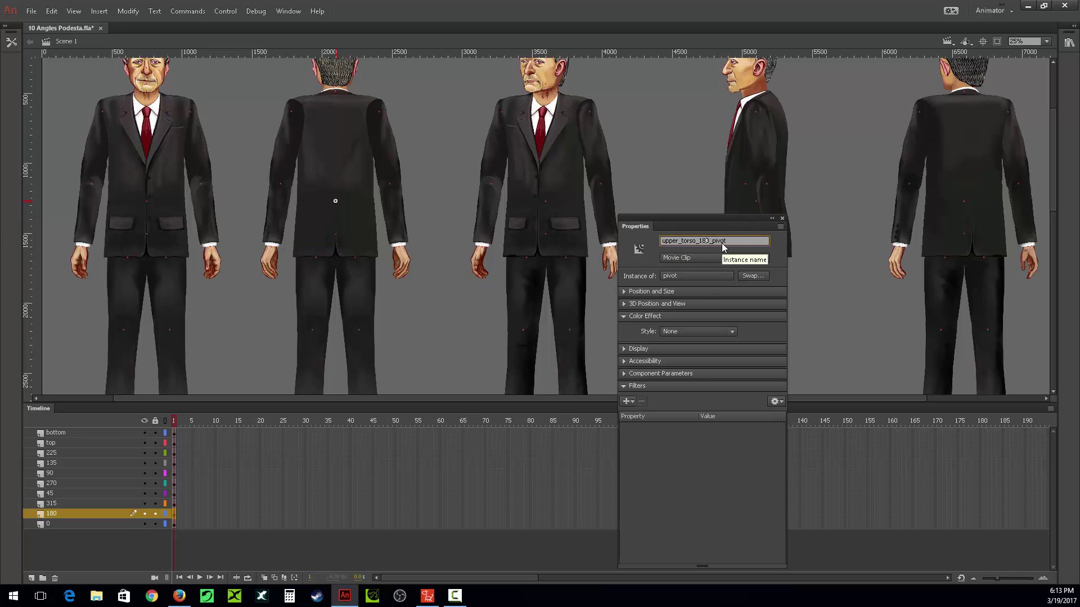
{"action": "type", "text": "18"}
{"action": "left_click", "coordinate": [445, 194]}
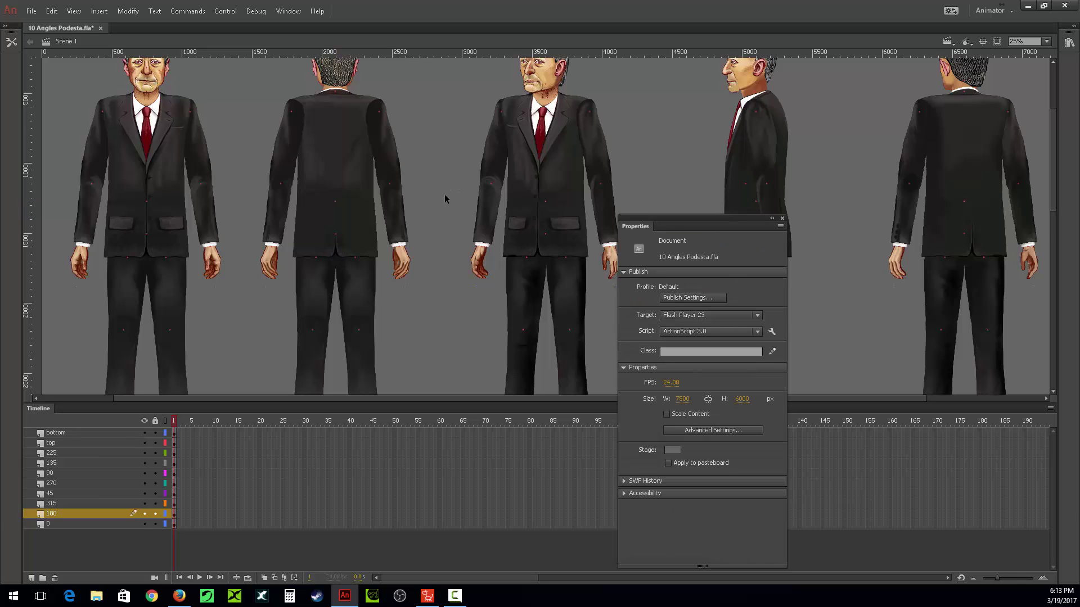
{"action": "left_click", "coordinate": [335, 202]}
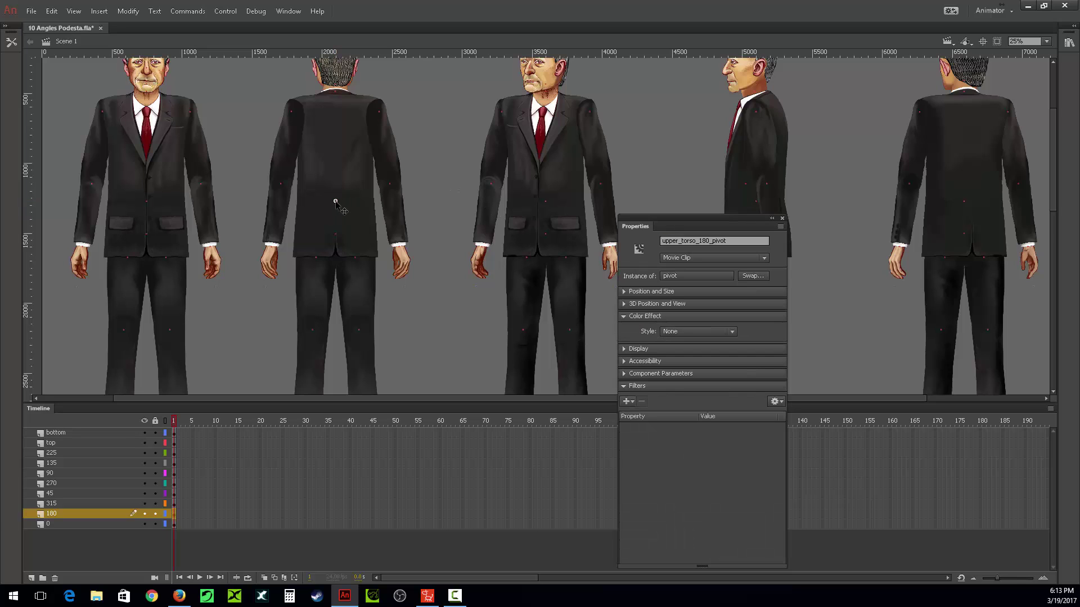
{"action": "left_click", "coordinate": [339, 183]}
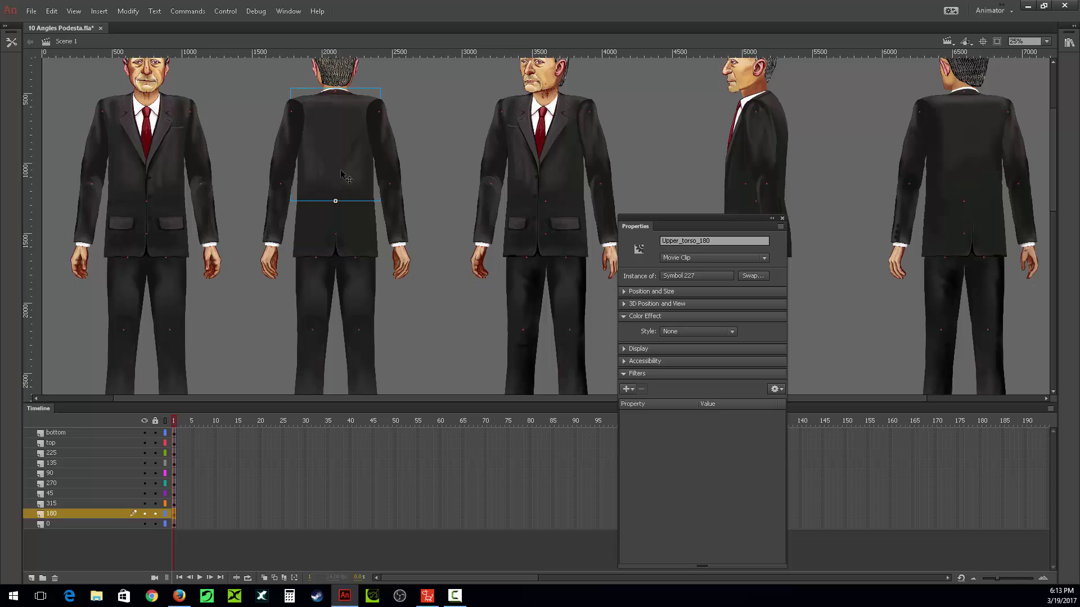
- Open the Puppet Producer extension and set its viewing angle to Back (180)
{"action": "left_click", "coordinate": [288, 11]}
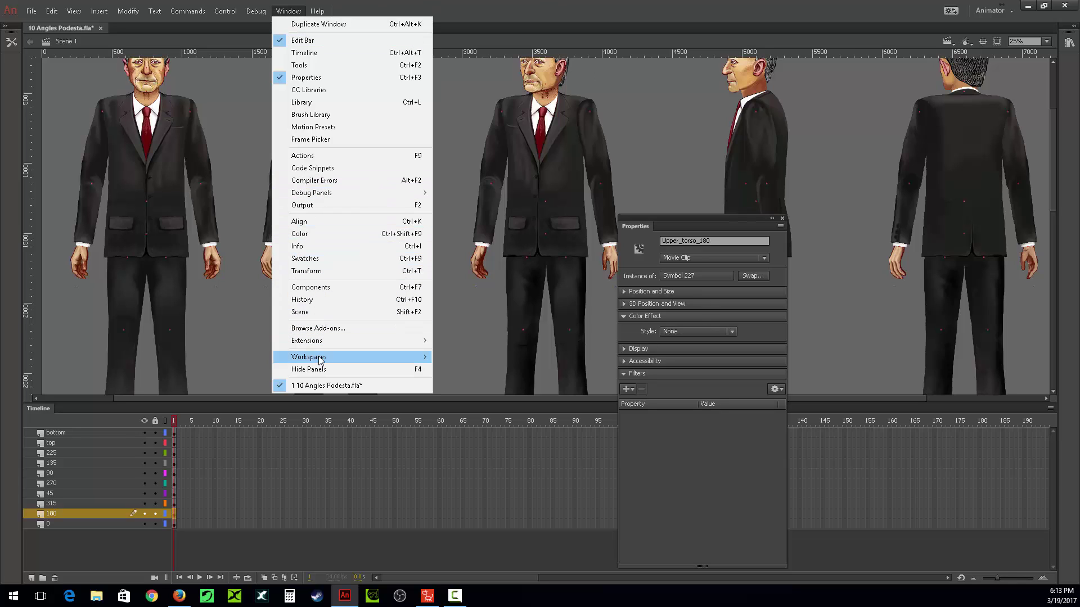
{"action": "mouse_move", "coordinate": [318, 348]}
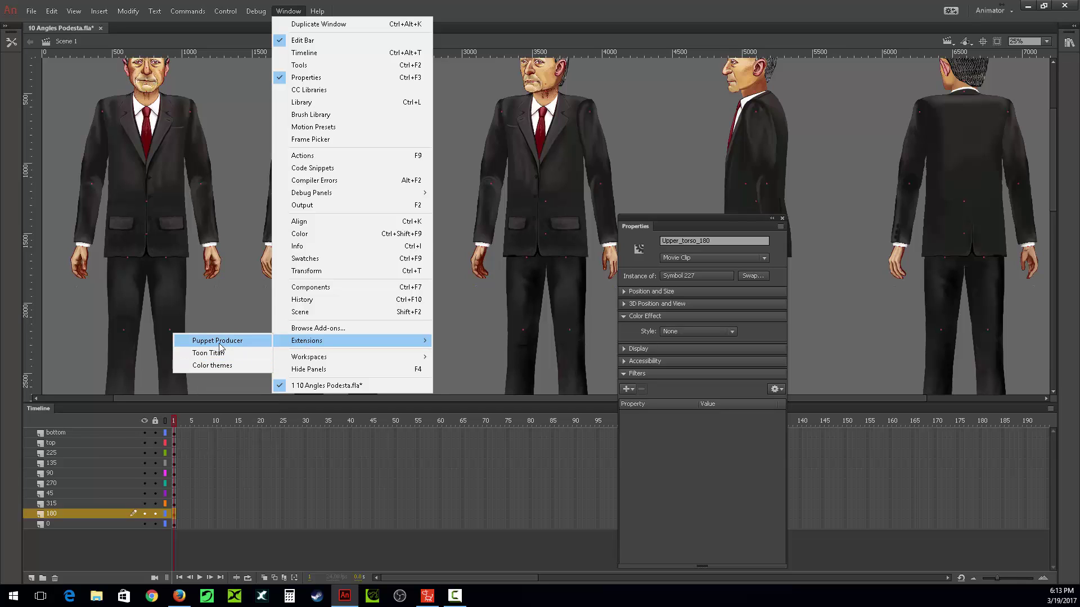
{"action": "left_click", "coordinate": [219, 343]}
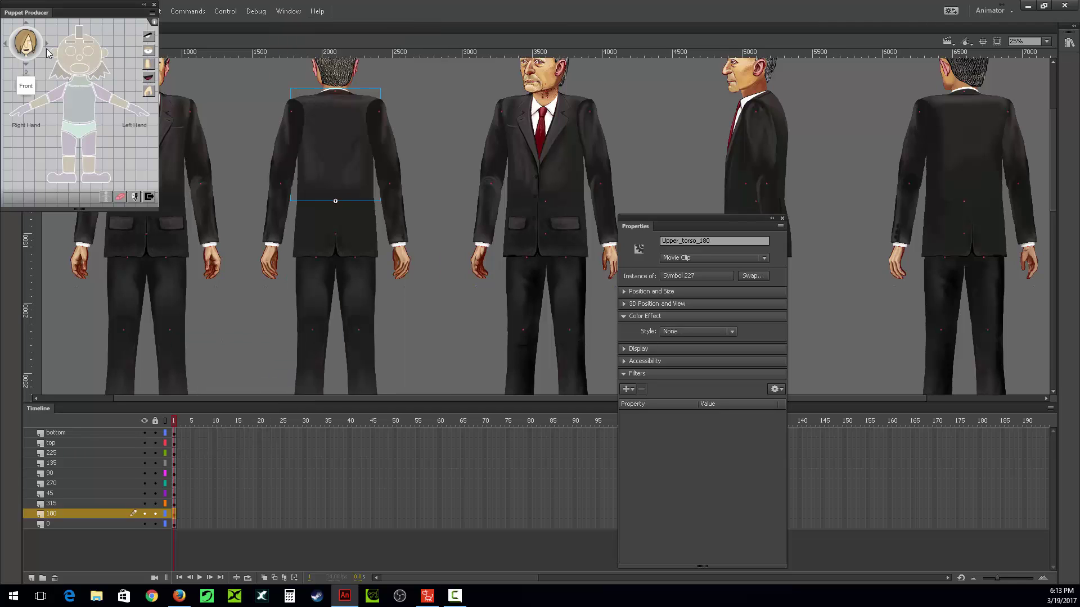
{"action": "scroll", "coordinate": [46, 48], "scroll_direction": "down", "scroll_amount": 4}
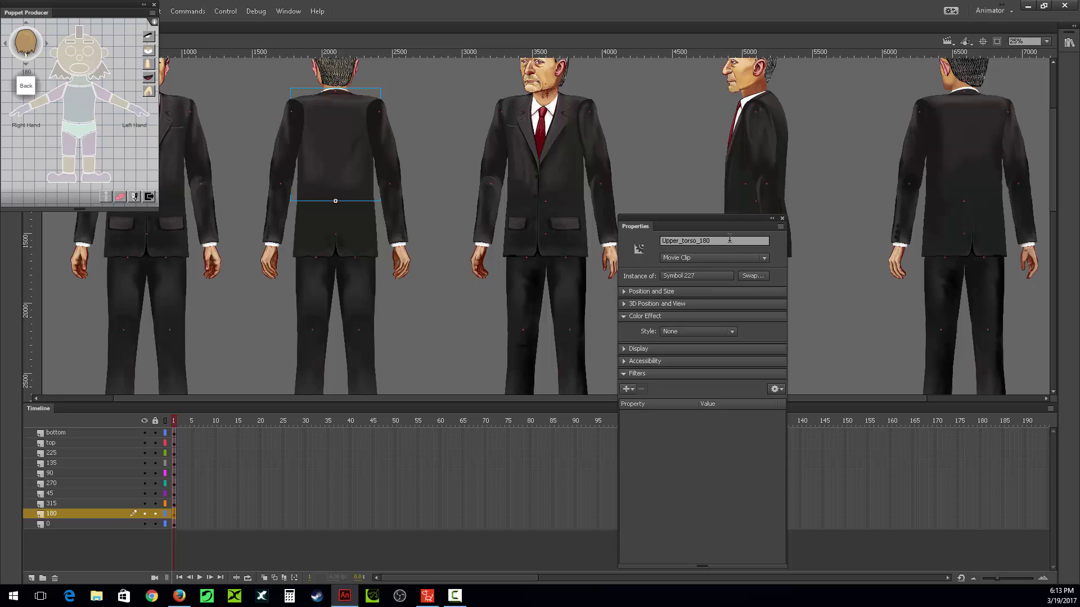
- Assign the back view's upper torso symbol to Puppet Producer's upper torso slot, moving that panel aside and closing the Properties panel
{"action": "left_click", "coordinate": [121, 198]}
{"action": "left_click", "coordinate": [83, 113]}
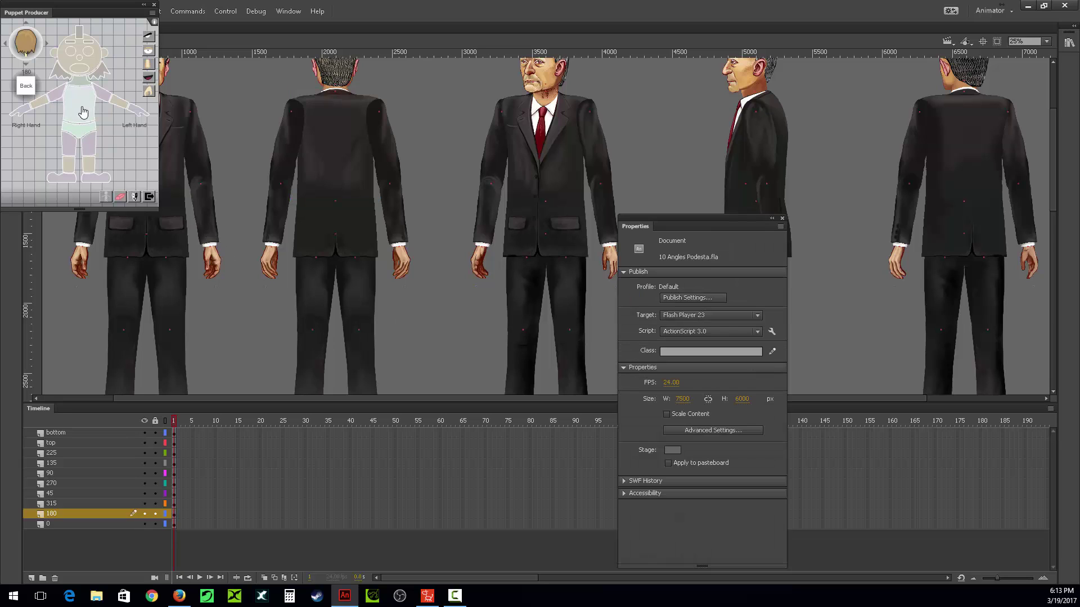
{"action": "left_click", "coordinate": [340, 203]}
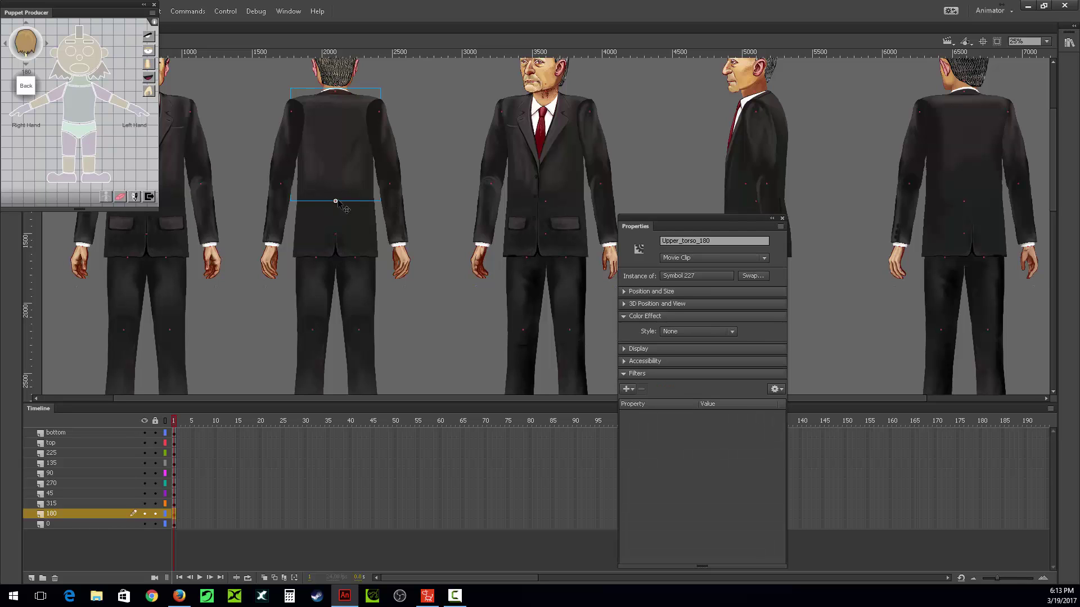
{"action": "left_click_drag", "start_coordinate": [55, 11], "coordinate": [889, 112]}
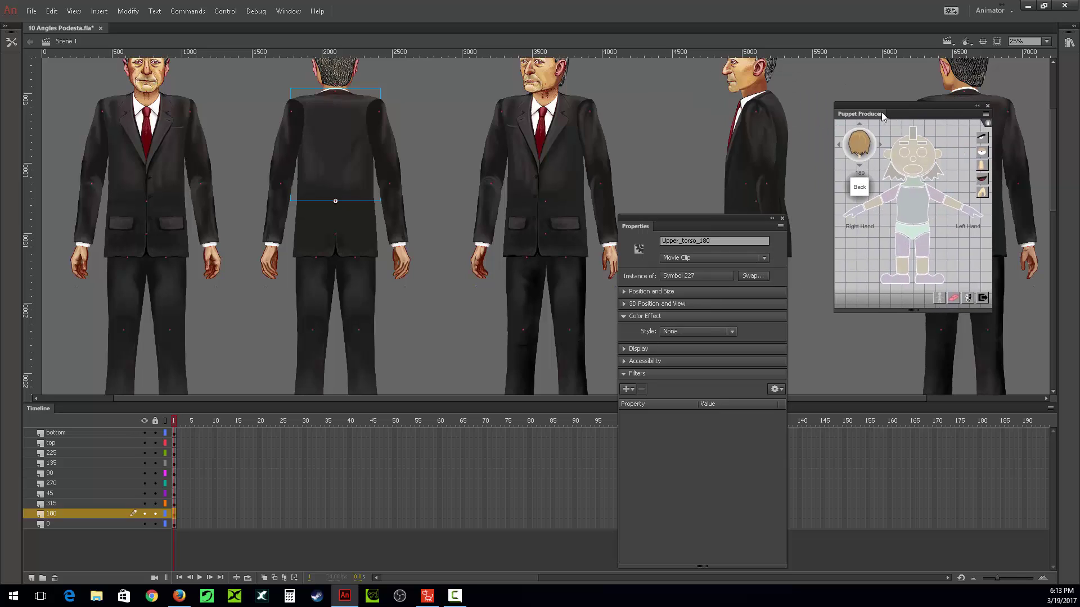
{"action": "left_click", "coordinate": [782, 218]}
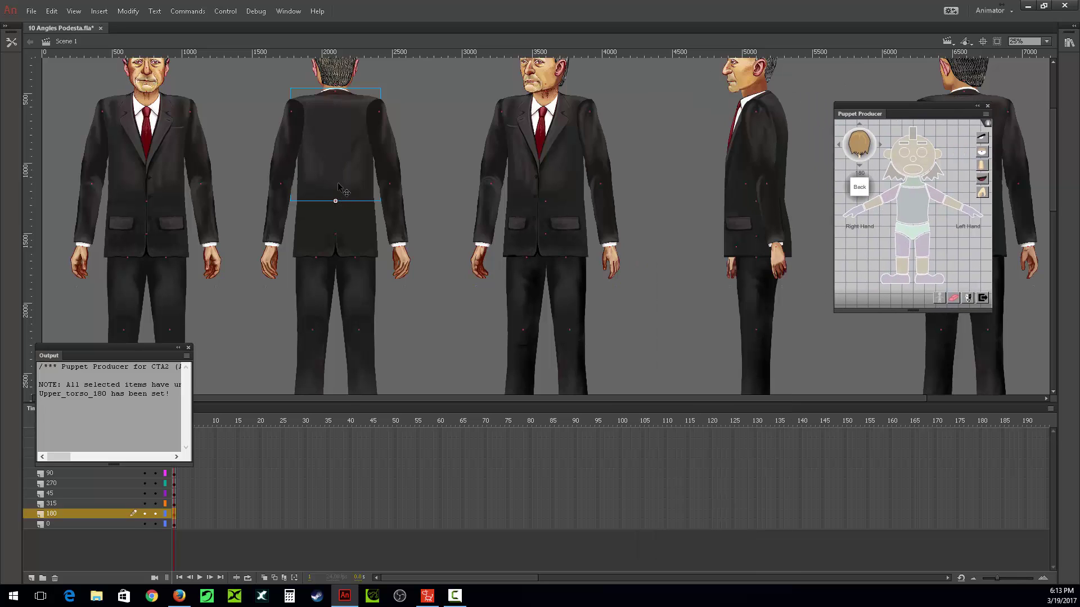
{"action": "left_click", "coordinate": [443, 226]}
- Look over the lower row of figures and select the white marker near the side view's jacket pocket
{"action": "scroll", "coordinate": [445, 231], "scroll_direction": "down", "scroll_amount": 3}
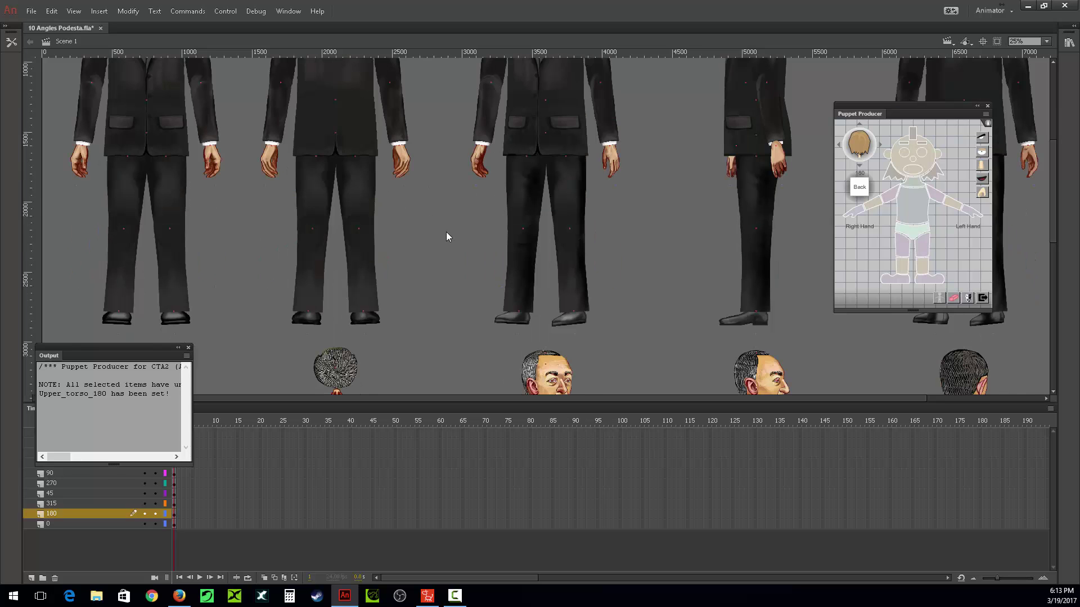
{"action": "scroll", "coordinate": [447, 232], "scroll_direction": "down", "scroll_amount": 10}
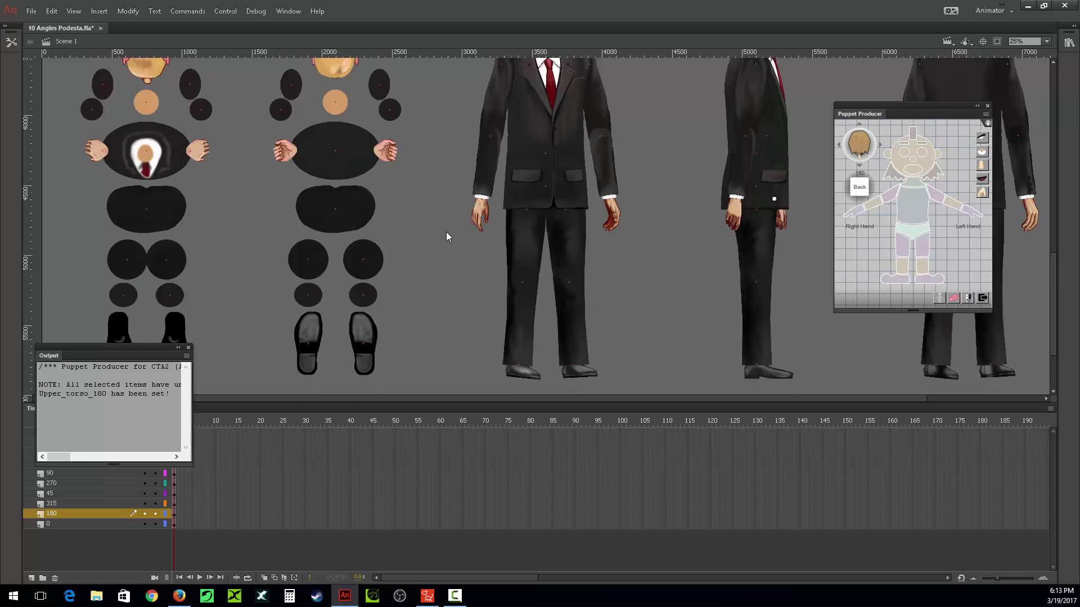
{"action": "scroll", "coordinate": [447, 232], "scroll_direction": "up", "scroll_amount": 3}
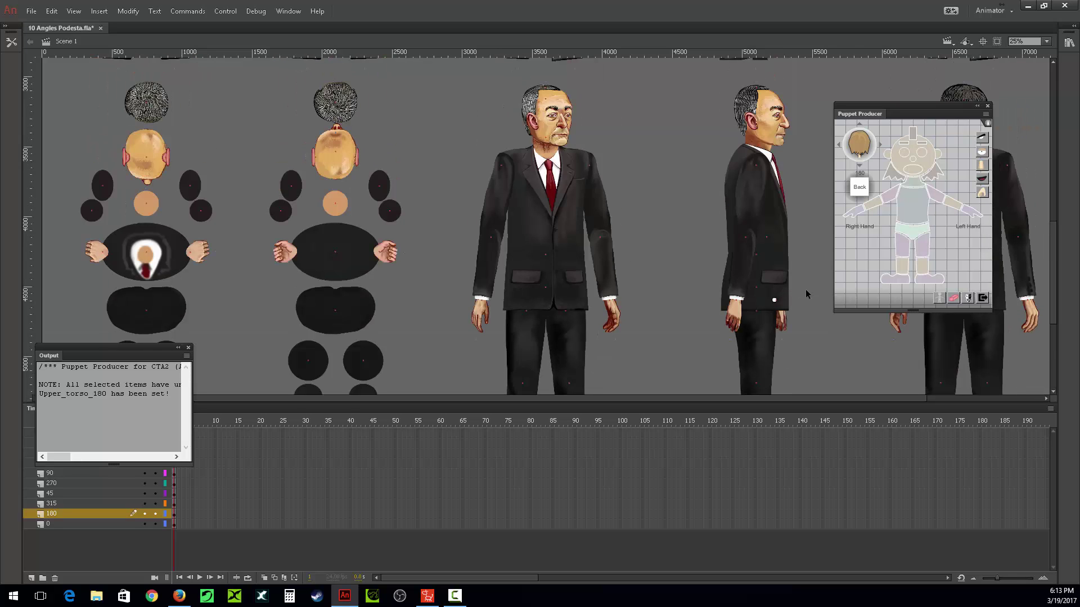
{"action": "left_click", "coordinate": [775, 302]}
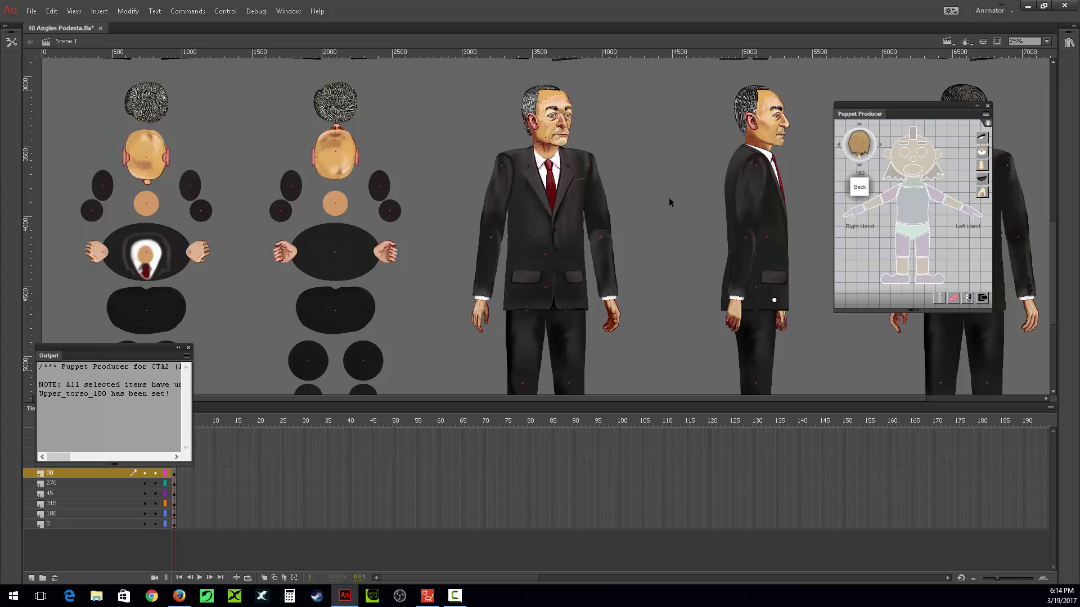
- Export the movie to the Desktop as 10 Angles Podesta.swf, replacing the existing file
{"action": "scroll", "coordinate": [669, 198], "scroll_direction": "up", "scroll_amount": 5}
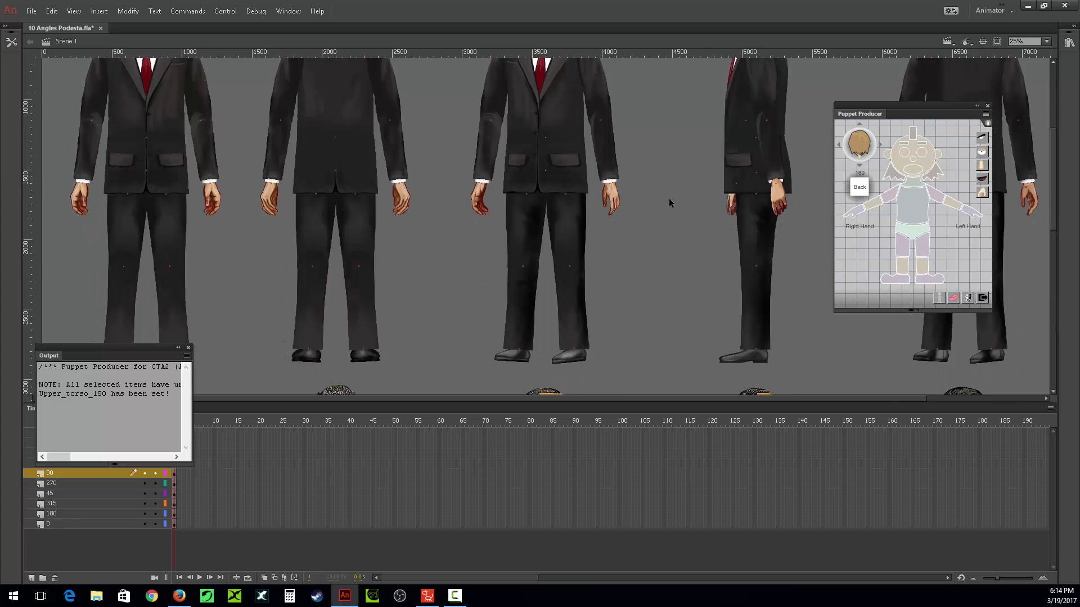
{"action": "scroll", "coordinate": [669, 198], "scroll_direction": "up", "scroll_amount": 4}
{"action": "key", "text": "ctrl+alt+shift+s"}
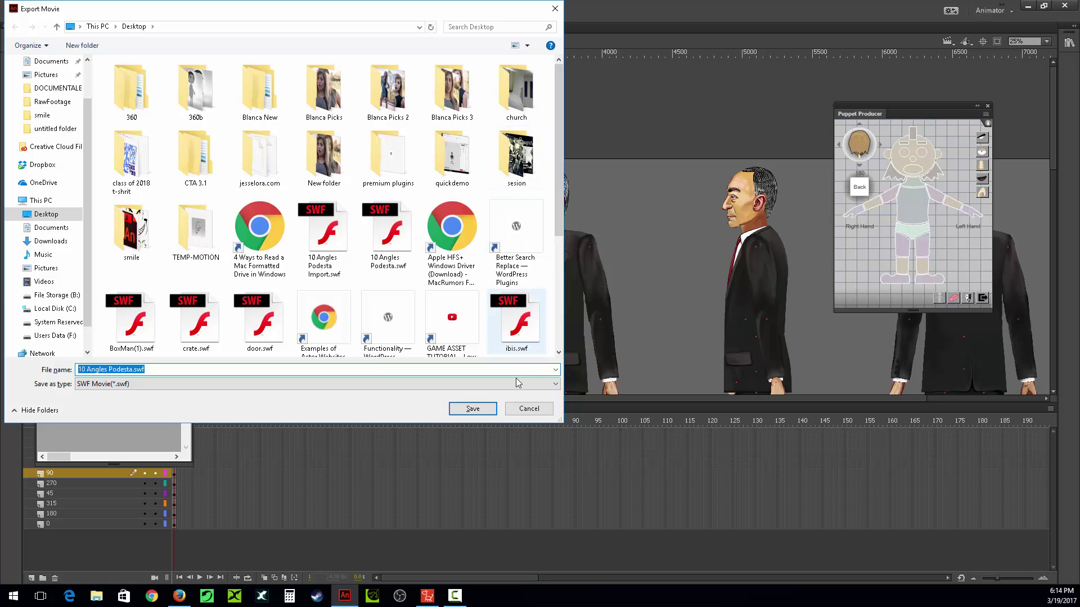
{"action": "left_click", "coordinate": [489, 412]}
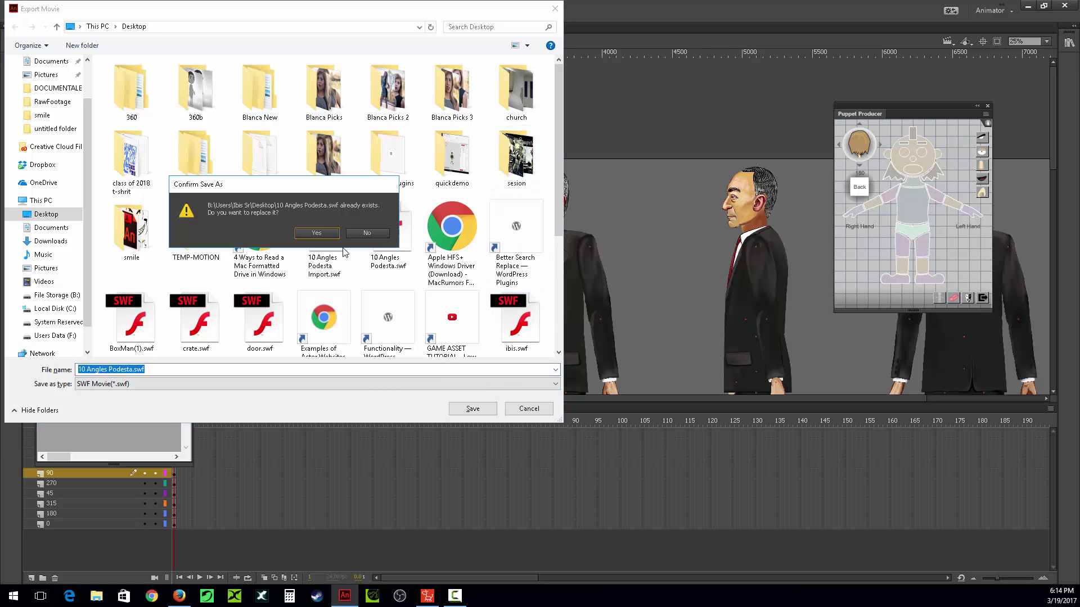
{"action": "left_click", "coordinate": [333, 233]}
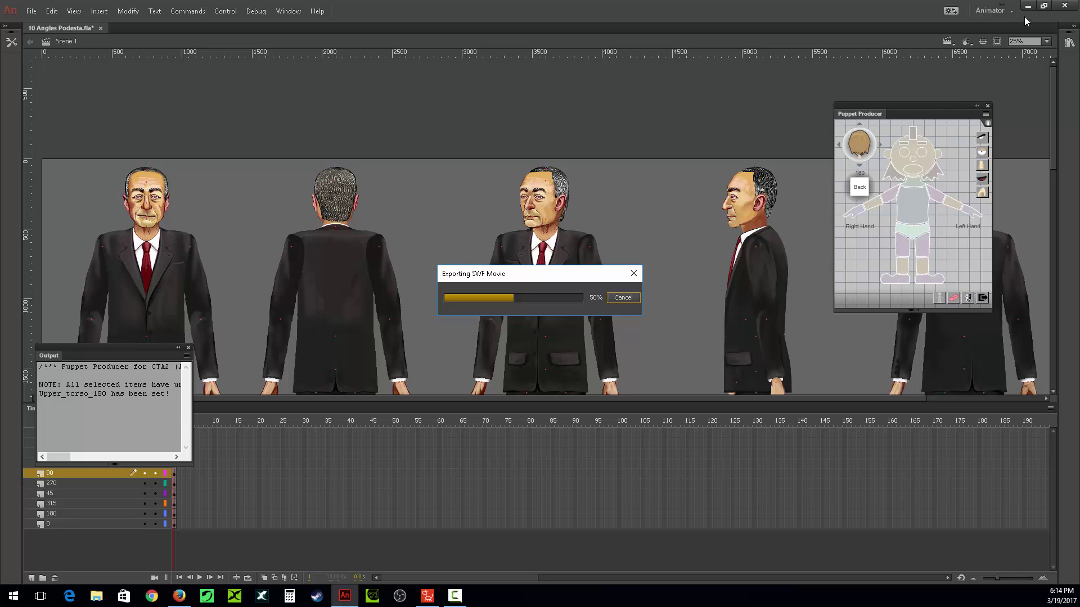
- Switch to CrazyTalk Animator 3 and load the G2_Dummy character from the G2 actor templates
{"action": "left_click", "coordinate": [427, 595]}
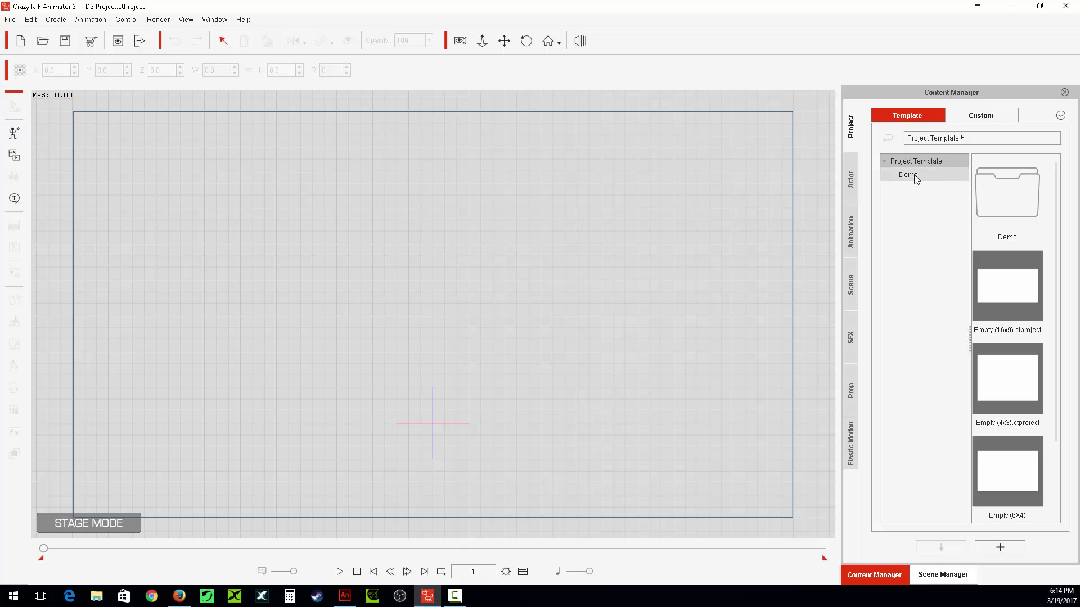
{"action": "left_click", "coordinate": [852, 180]}
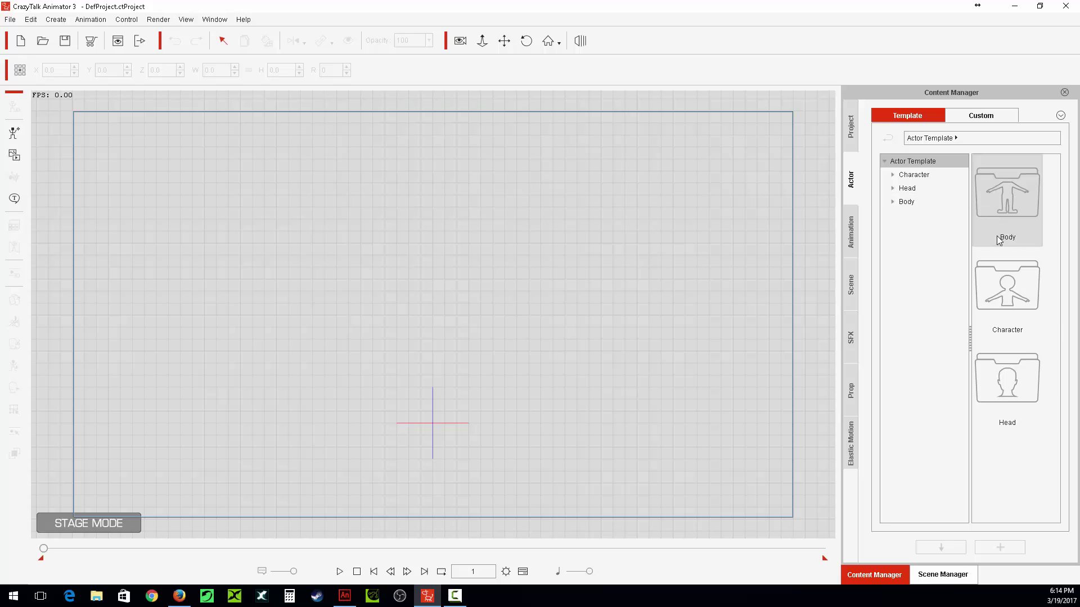
{"action": "double_click", "coordinate": [1017, 292]}
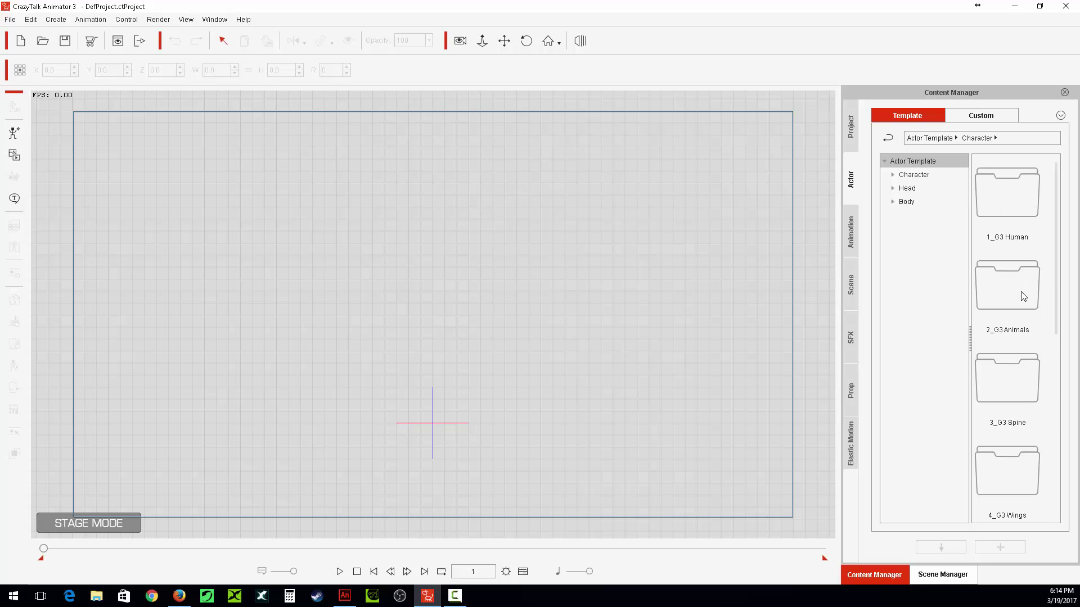
{"action": "left_click", "coordinate": [917, 175]}
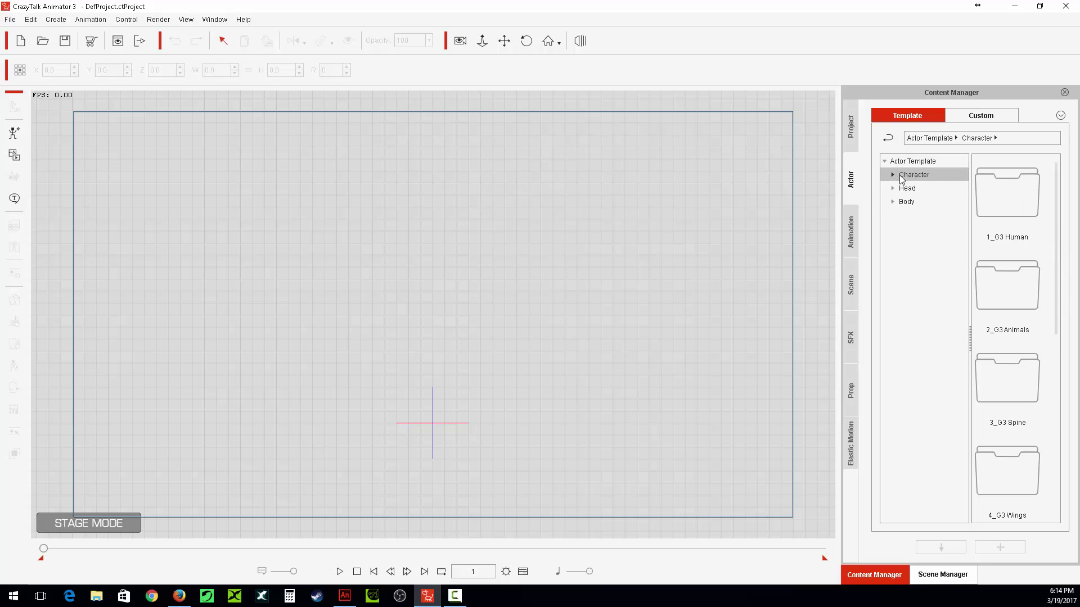
{"action": "left_click", "coordinate": [893, 174]}
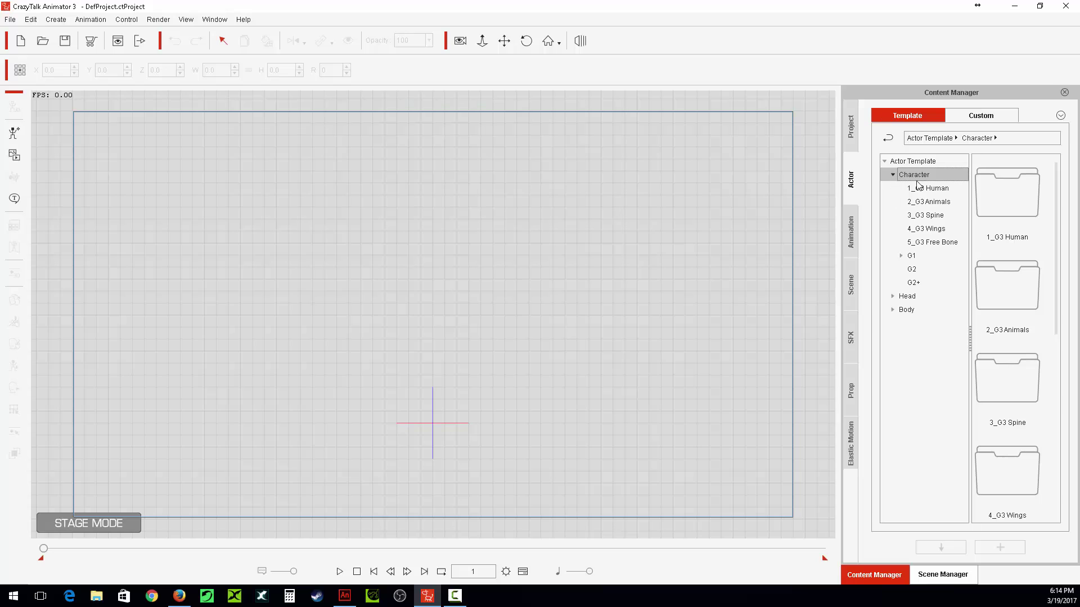
{"action": "left_click", "coordinate": [914, 270]}
{"action": "double_click", "coordinate": [1001, 447]}
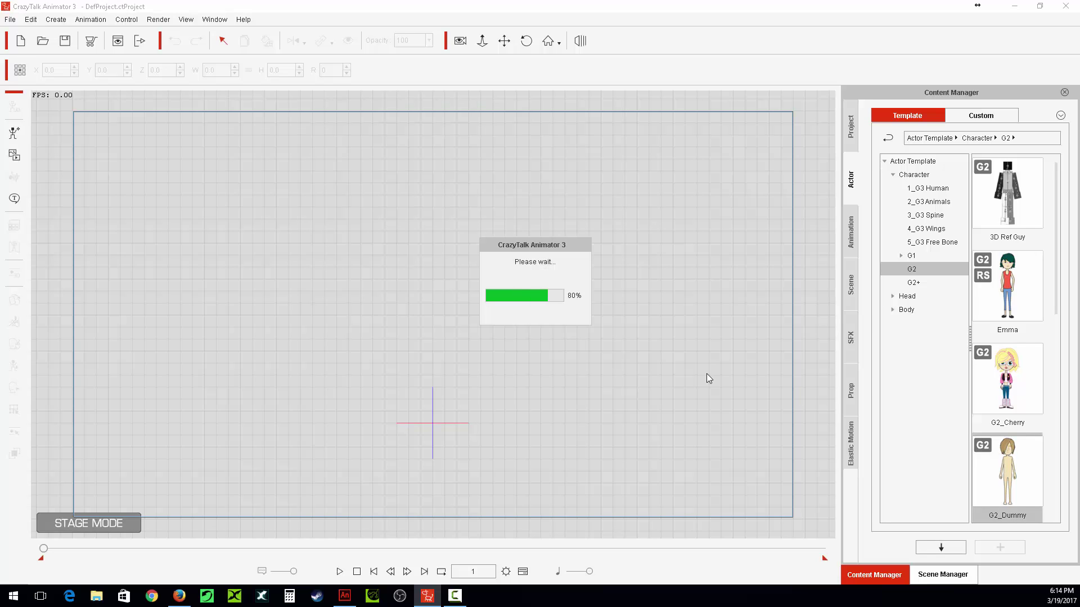
- Bring the dummy into Composer mode and replace its artwork with 10 Angles Podesta Import.swf, keeping none of the working options
{"action": "left_click", "coordinate": [14, 107]}
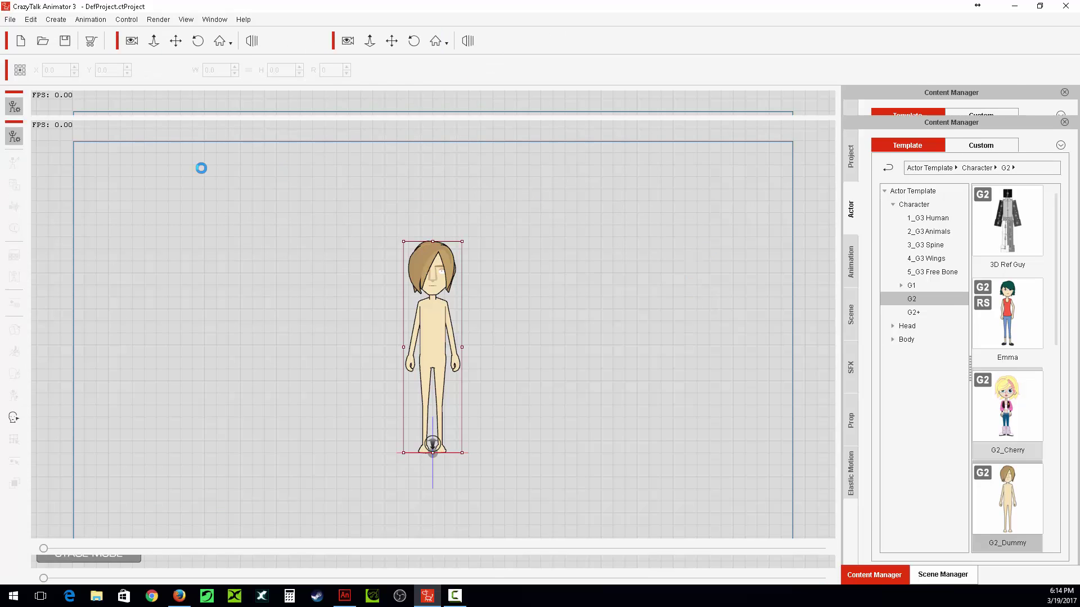
{"action": "left_click", "coordinate": [14, 163]}
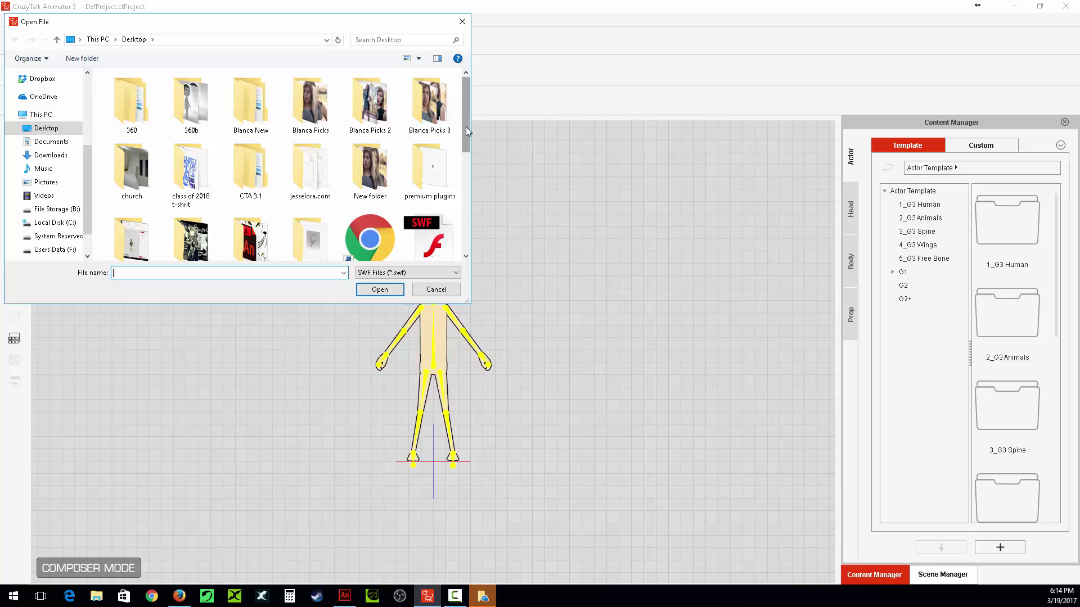
{"action": "left_click_drag", "start_coordinate": [466, 127], "coordinate": [466, 195]}
{"action": "left_click", "coordinate": [430, 86]}
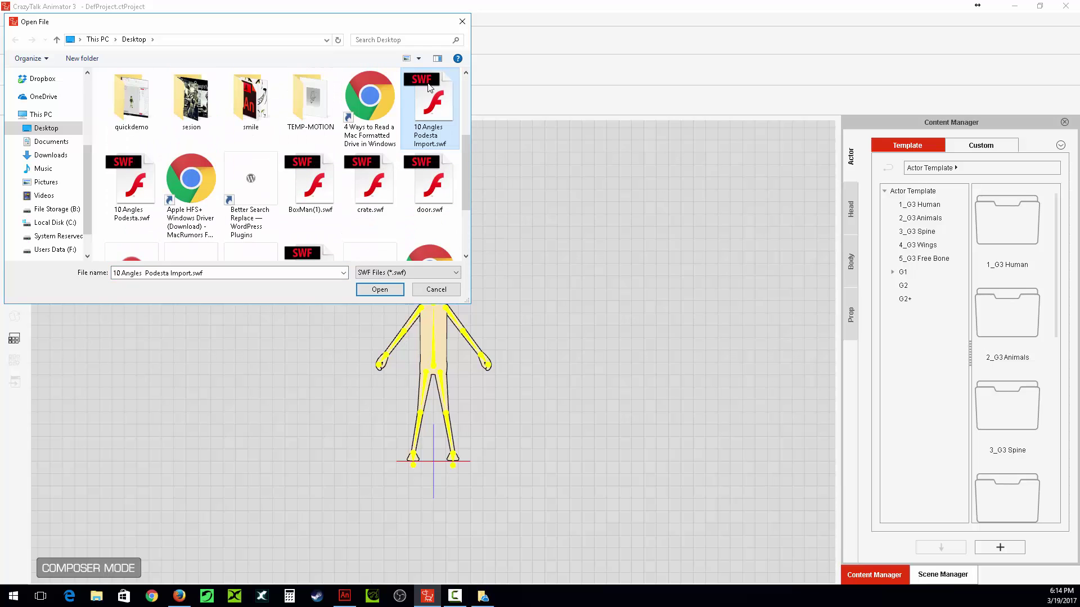
{"action": "left_click", "coordinate": [386, 290]}
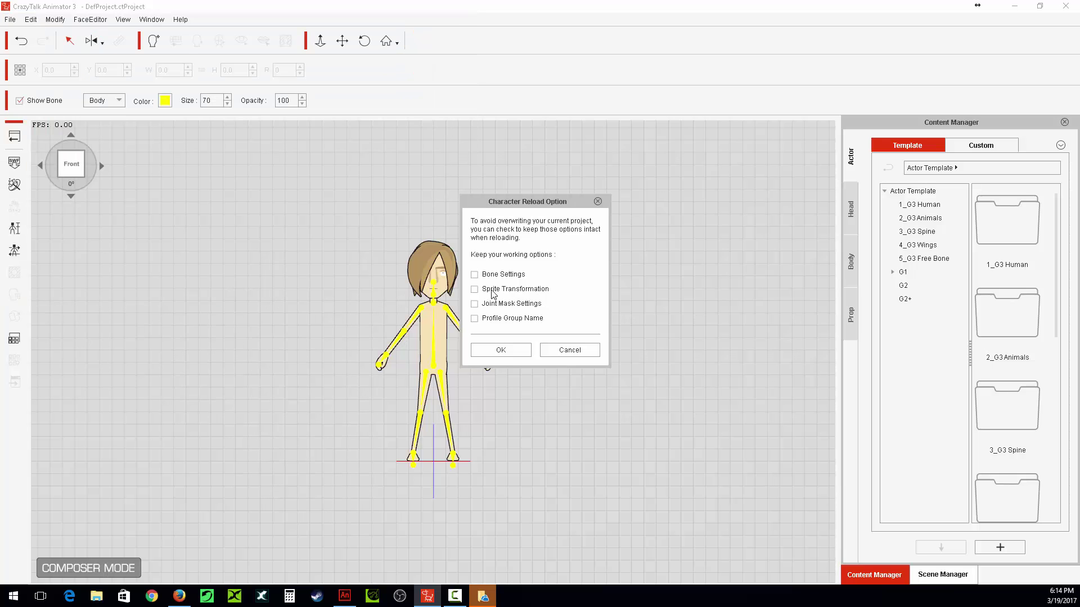
{"action": "left_click", "coordinate": [501, 351]}
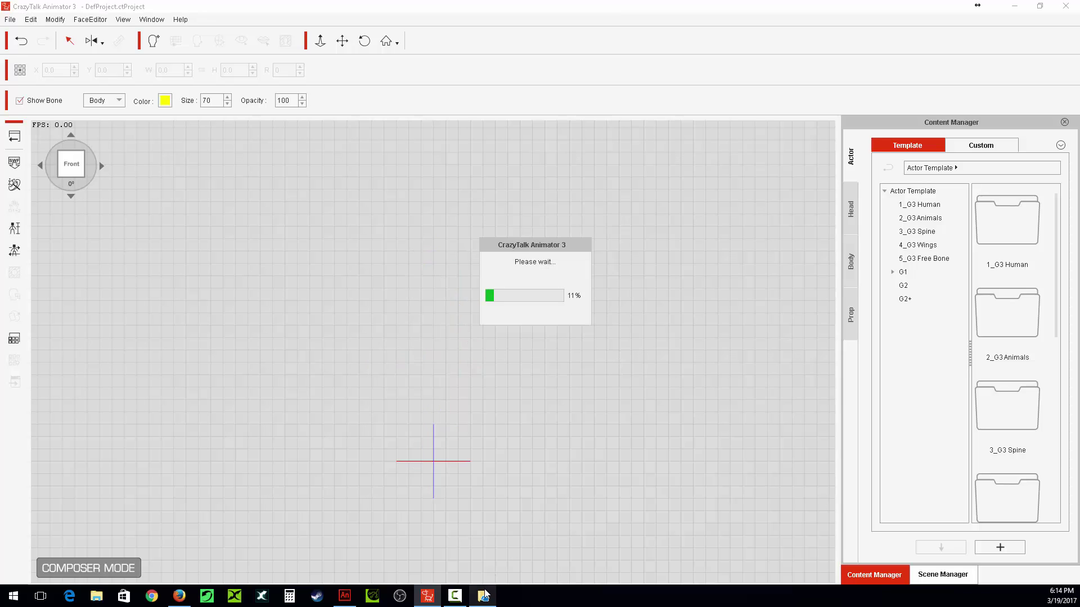
{"action": "left_click", "coordinate": [697, 158]}
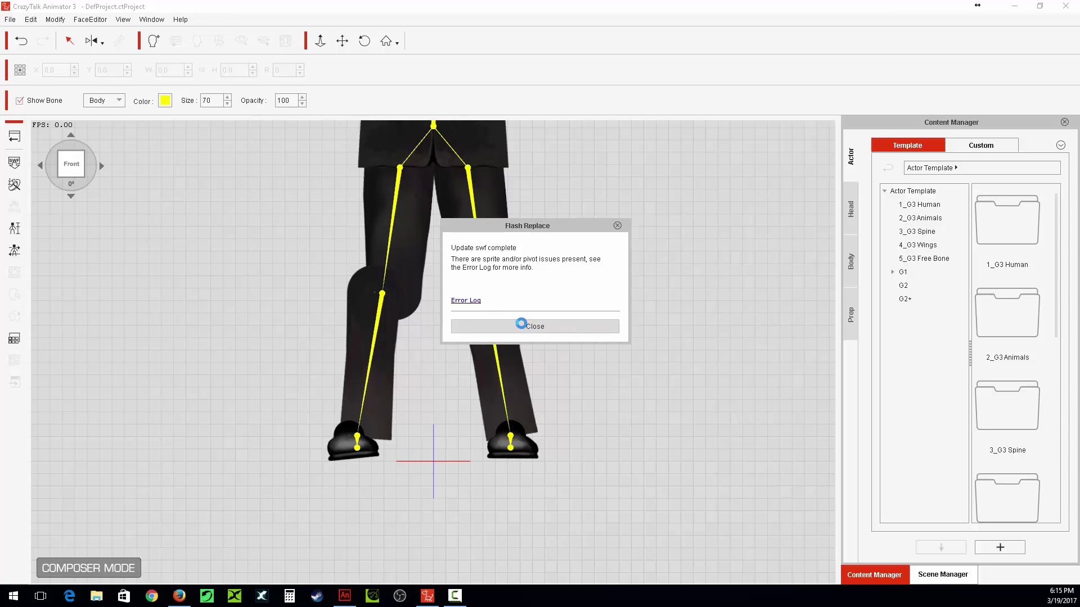
- Read the import's error log for sprite and pivot issues, moving it aside and closing the Flash Replace message
{"action": "left_click", "coordinate": [461, 302]}
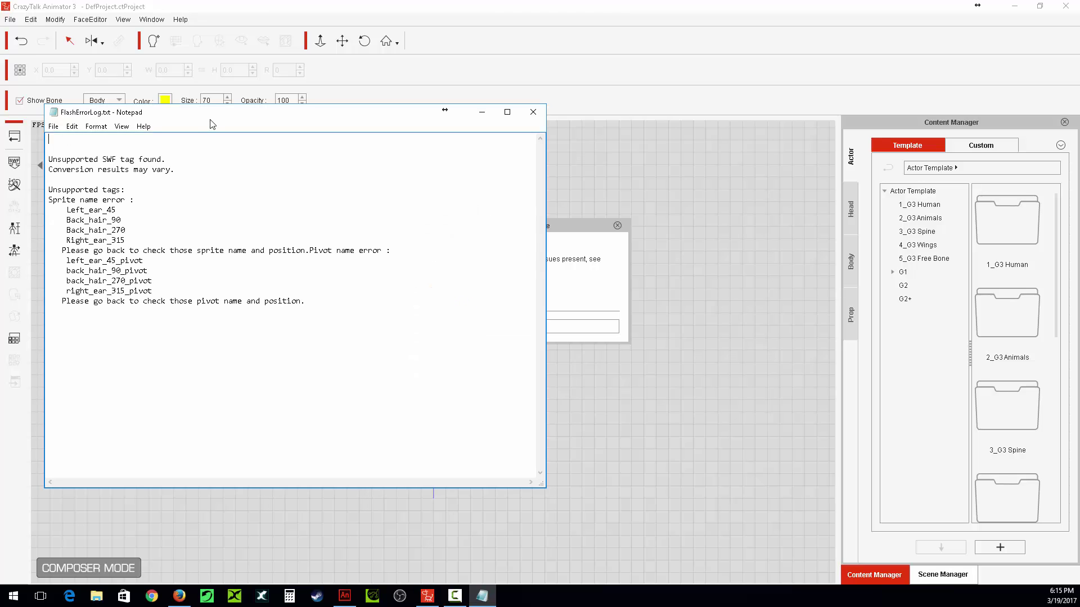
{"action": "left_click_drag", "start_coordinate": [209, 112], "coordinate": [853, 206]}
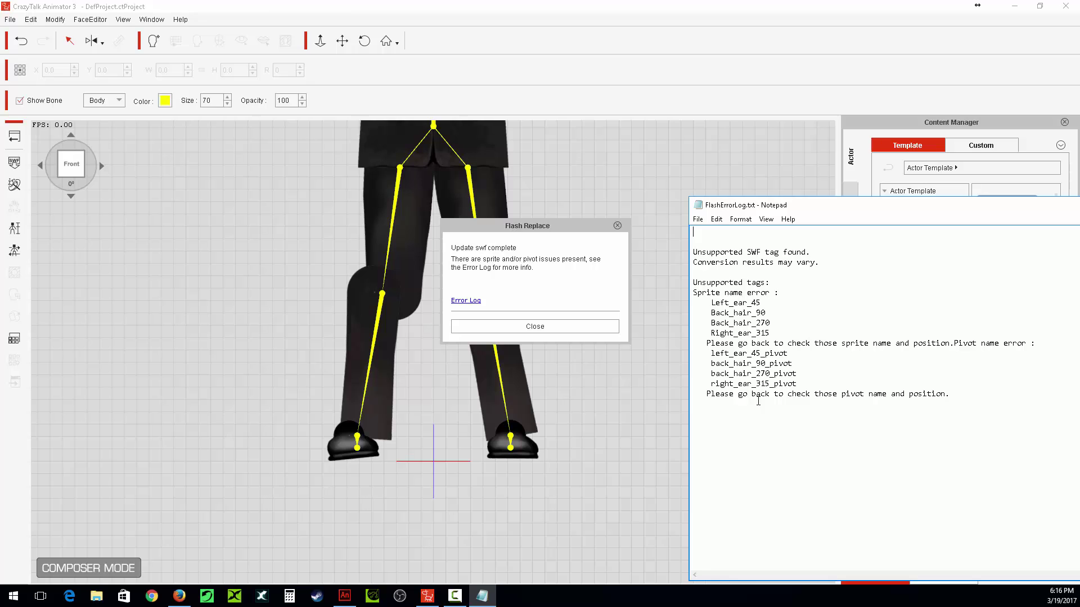
{"action": "left_click", "coordinate": [534, 326]}
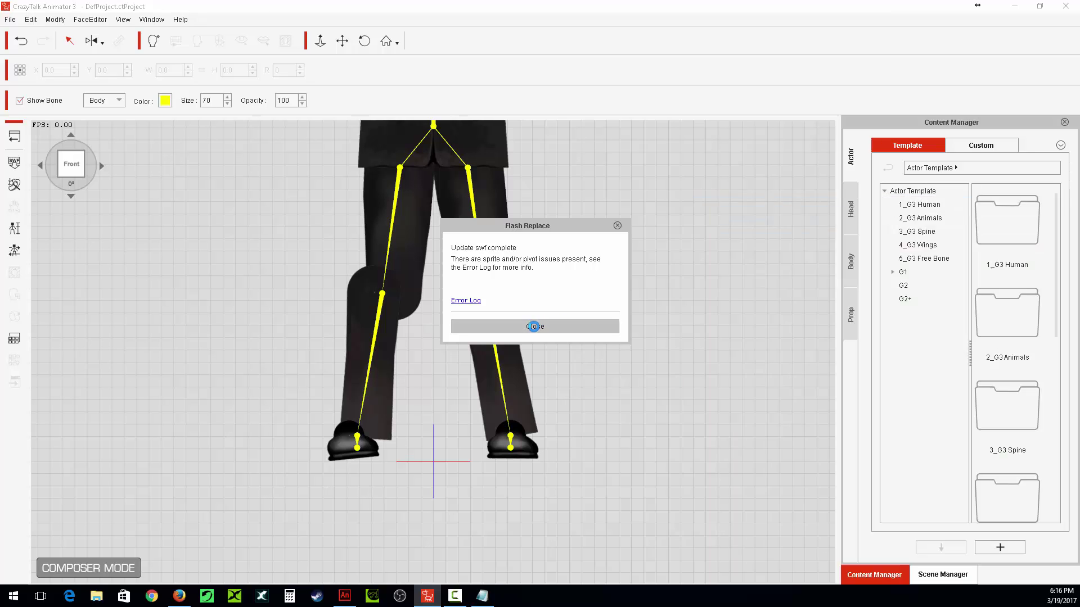
{"action": "left_click_drag", "start_coordinate": [773, 206], "coordinate": [911, 205]}
{"action": "left_click", "coordinate": [804, 292]}
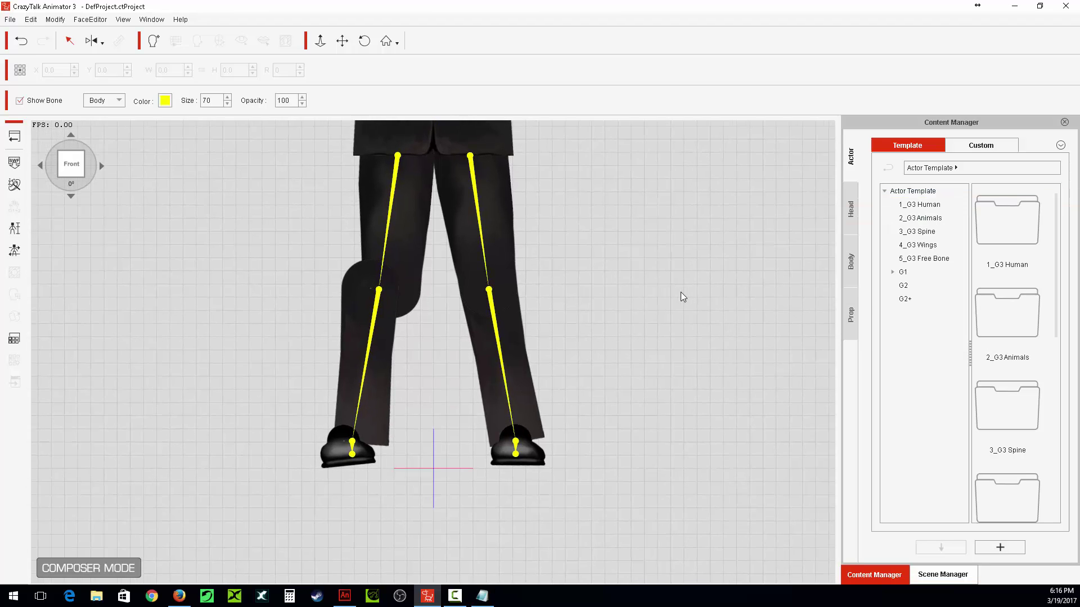
- Examine the imported character's body parts and bones from the front, the angled views and both sides, ending at the front view
{"action": "scroll", "coordinate": [681, 292], "scroll_direction": "down", "scroll_amount": 5}
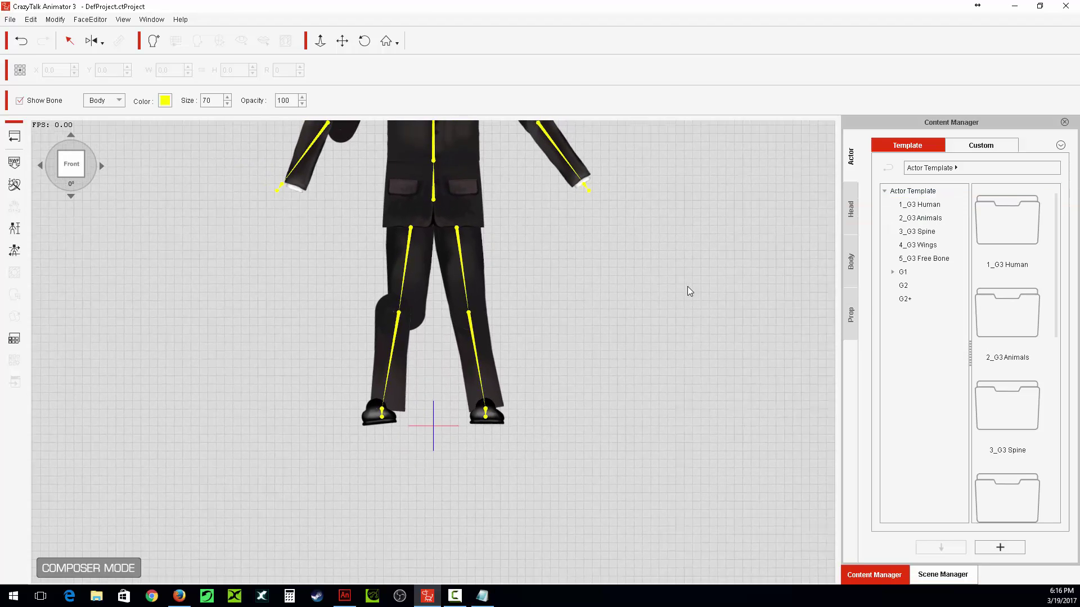
{"action": "scroll", "coordinate": [687, 286], "scroll_direction": "down", "scroll_amount": 4}
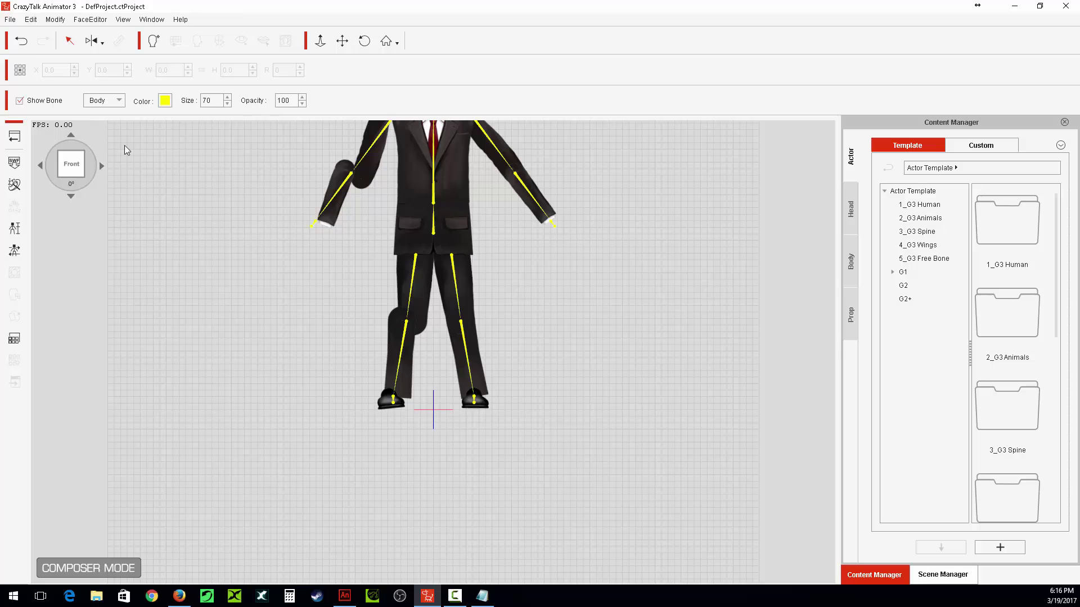
{"action": "left_click", "coordinate": [342, 40]}
{"action": "scroll", "coordinate": [602, 168], "scroll_direction": "down", "scroll_amount": 4}
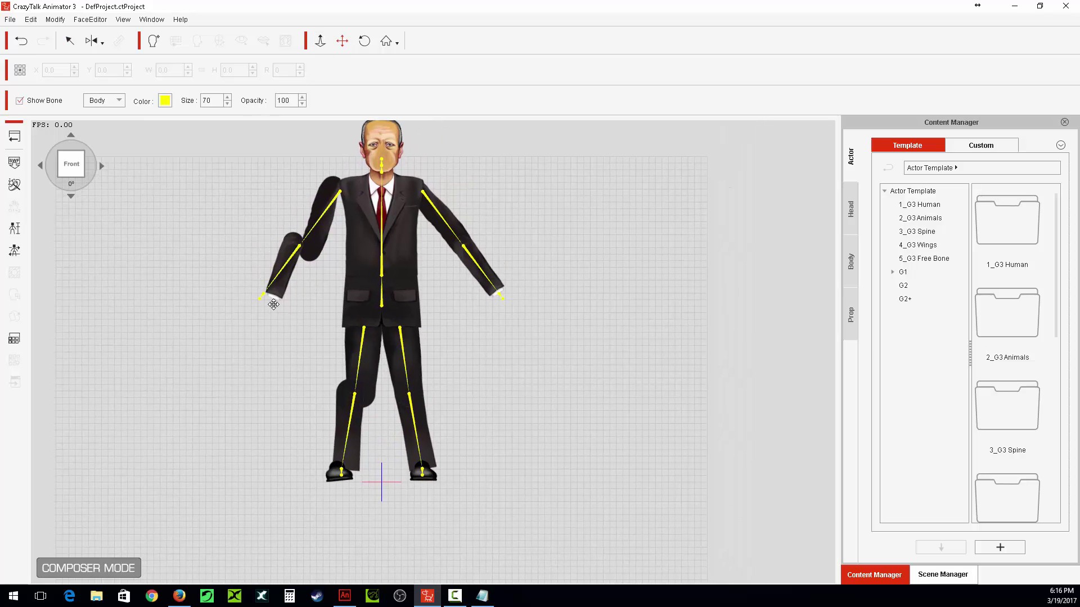
{"action": "left_click", "coordinate": [101, 165]}
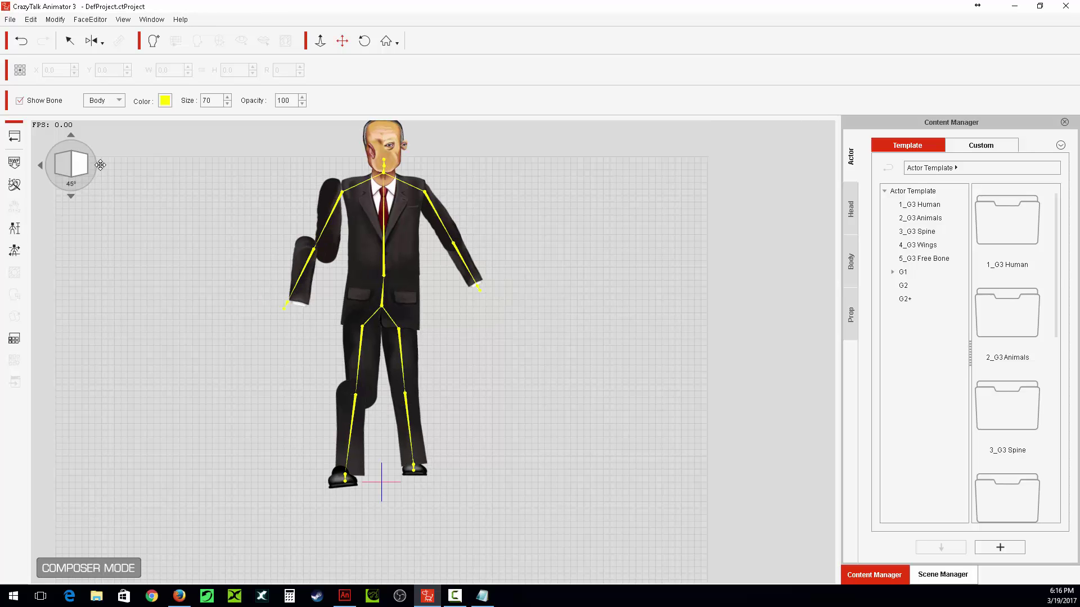
{"action": "left_click", "coordinate": [101, 165]}
{"action": "left_click", "coordinate": [99, 164]}
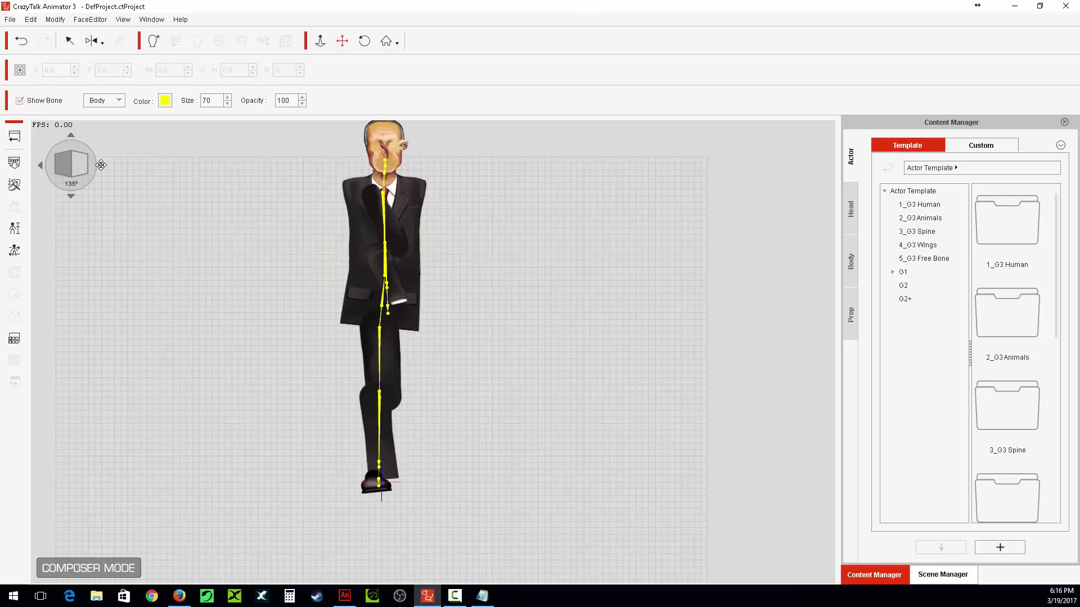
{"action": "left_click", "coordinate": [39, 164]}
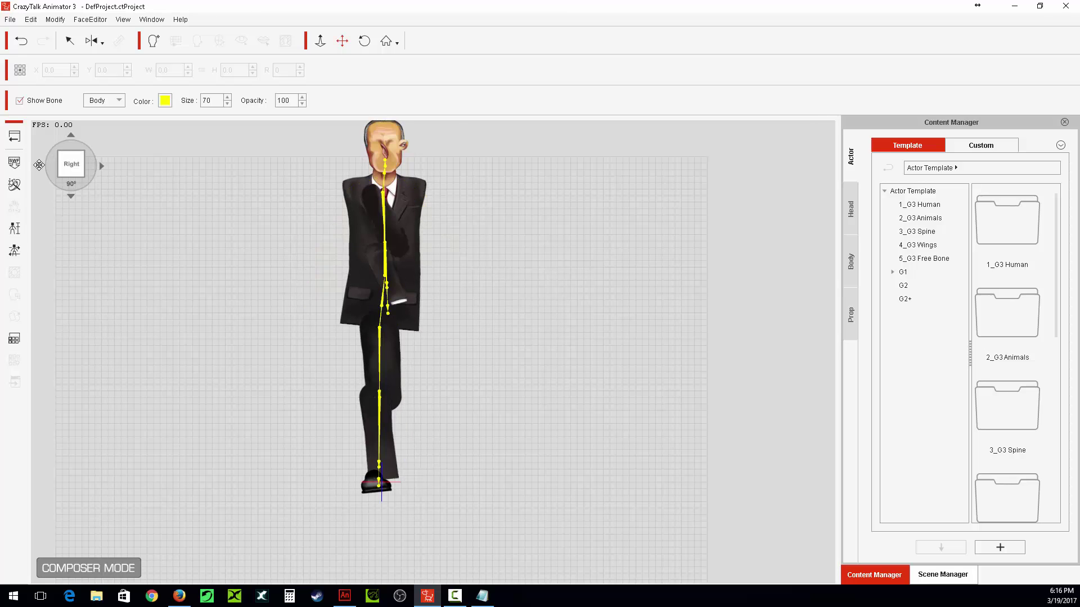
{"action": "left_click", "coordinate": [39, 165]}
{"action": "left_click", "coordinate": [38, 165]}
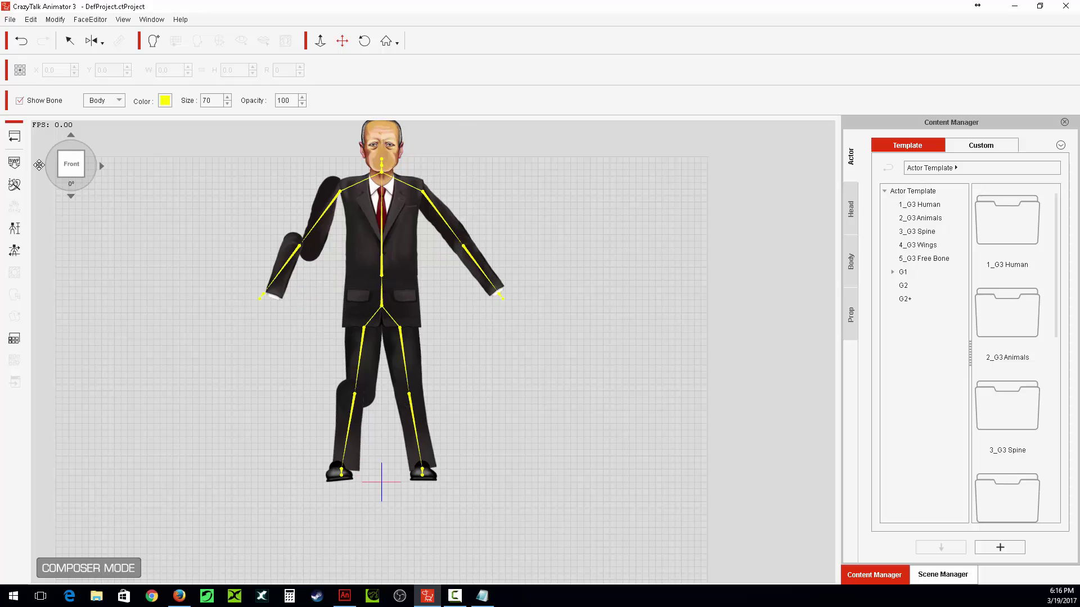
{"action": "left_click", "coordinate": [39, 165]}
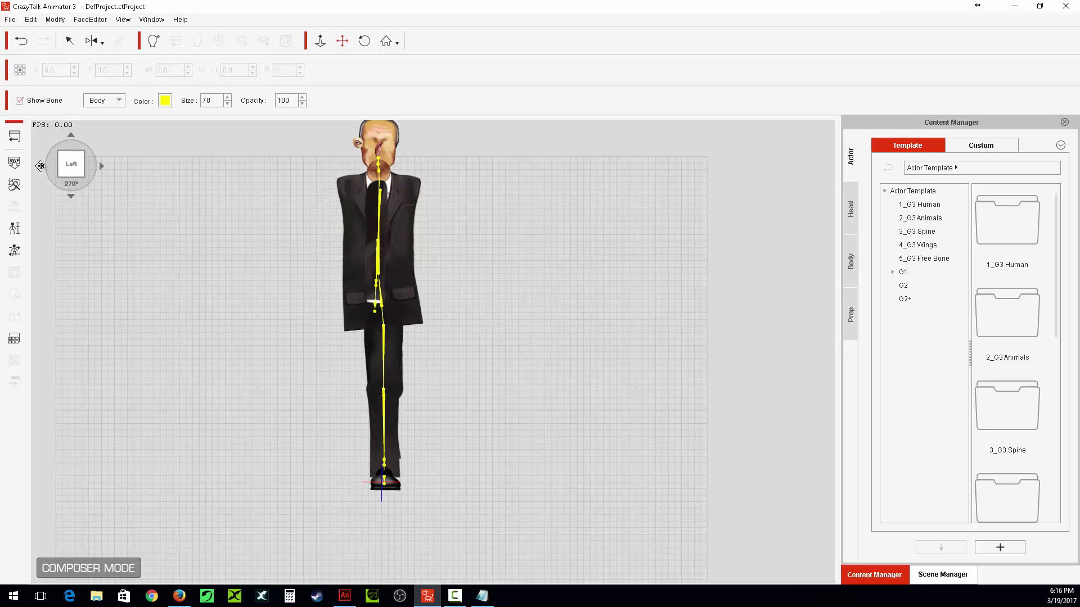
{"action": "left_click", "coordinate": [101, 167]}
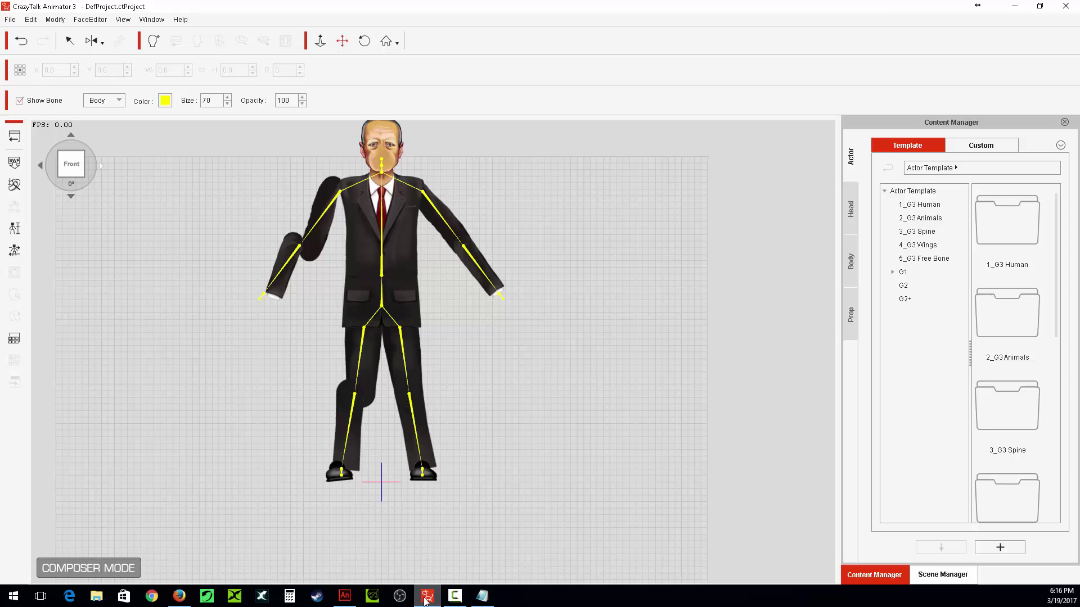
- Switch to Adobe Animate and display the instance name of the front view's mouth symbol
{"action": "left_click", "coordinate": [349, 597]}
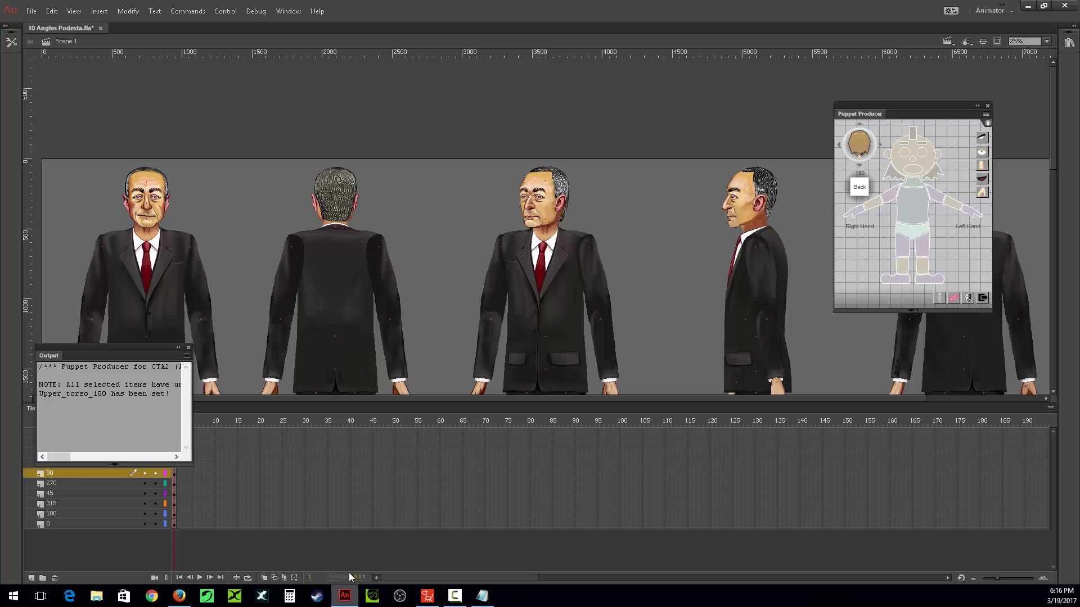
{"action": "left_click", "coordinate": [155, 221]}
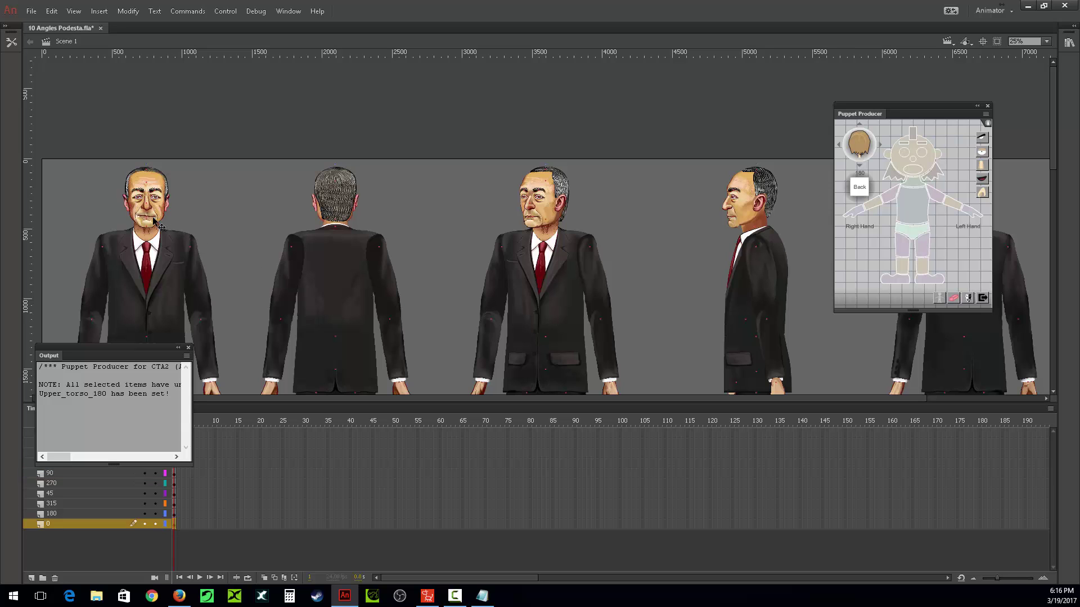
{"action": "left_click", "coordinate": [153, 219]}
{"action": "key", "text": "ctrl+equal"}
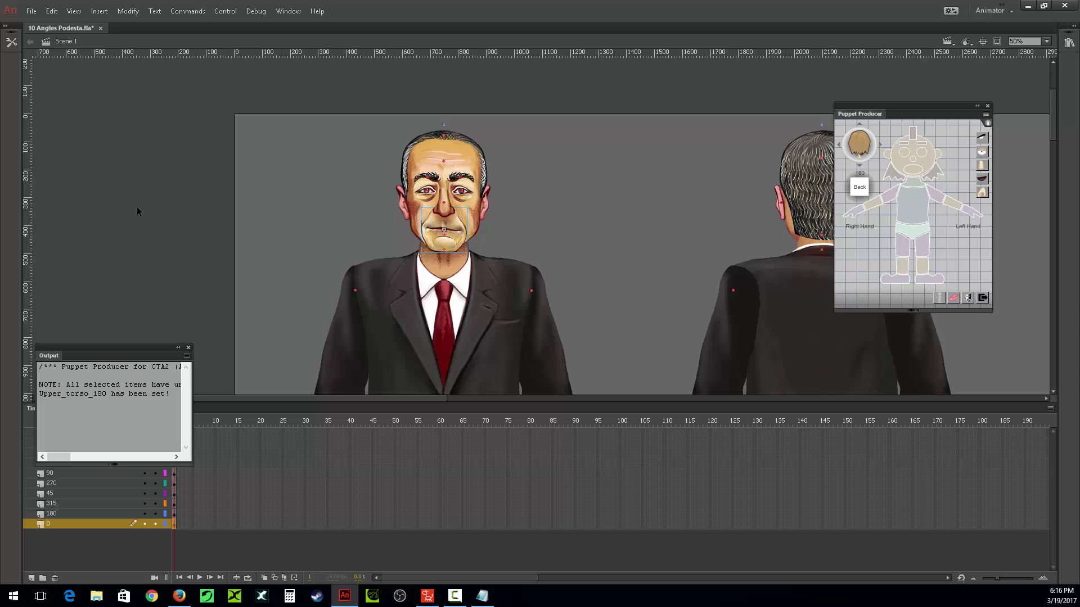
{"action": "key", "text": "ctrl+F3"}
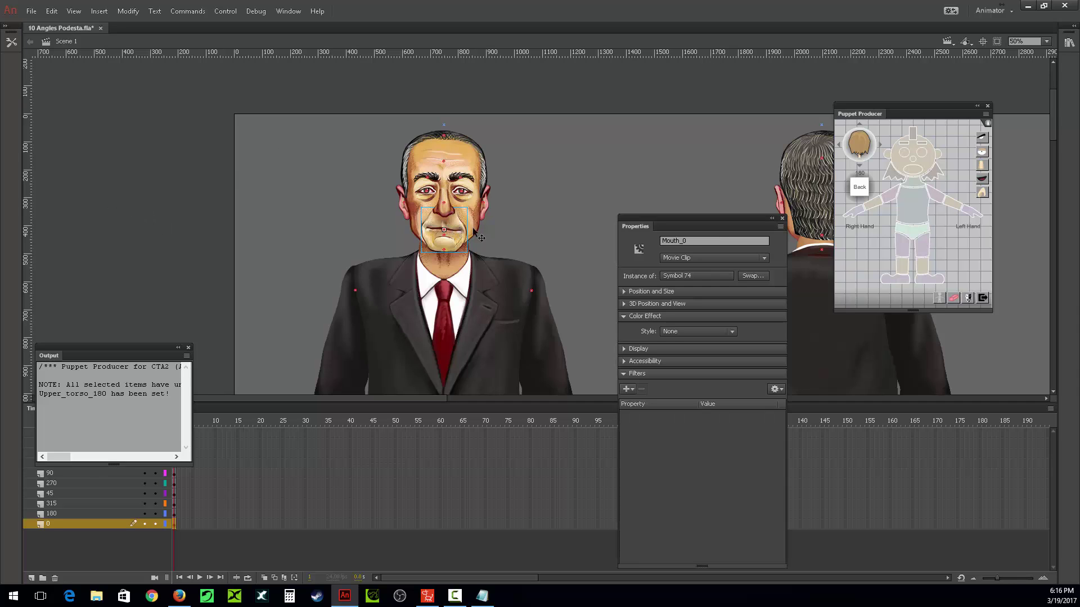
{"action": "left_click", "coordinate": [685, 240]}
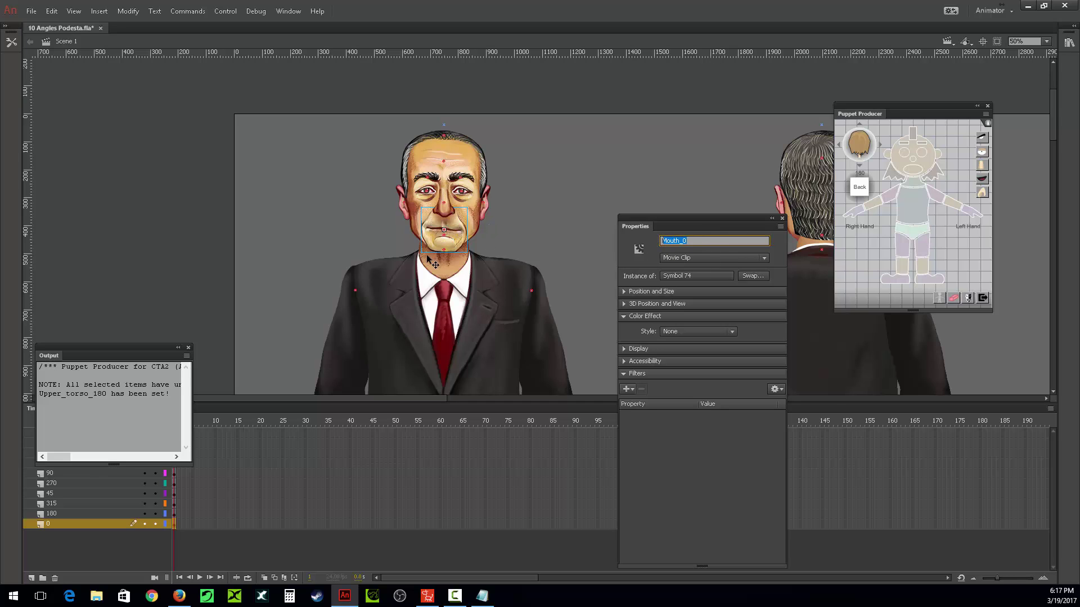
- Compare the instance names of the front view's mouth pivot and mouth symbol, moving the Properties panel closer to the figure
{"action": "left_click", "coordinate": [444, 231]}
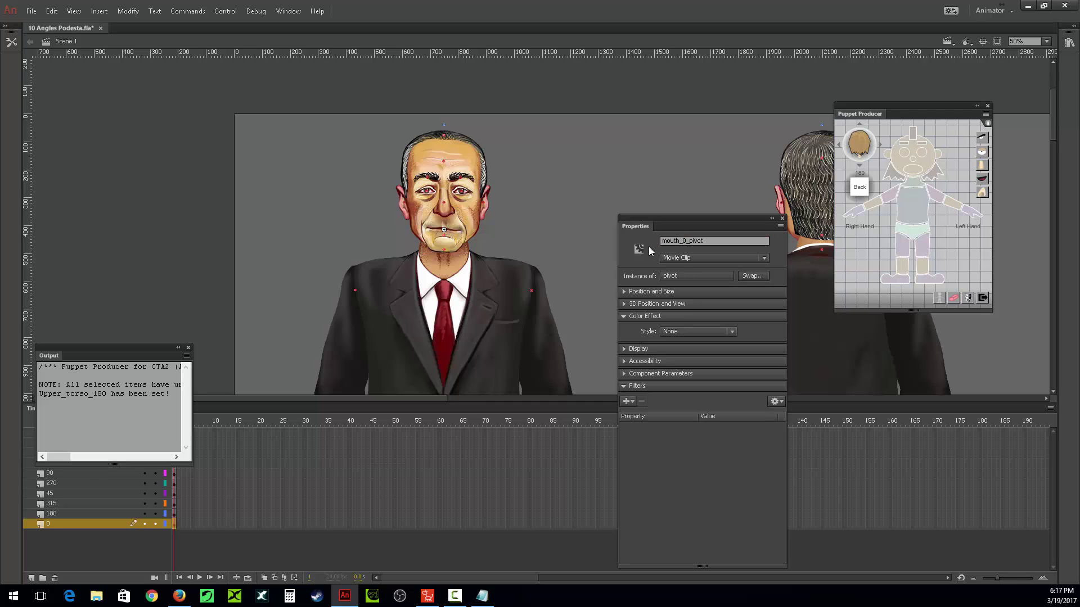
{"action": "left_click", "coordinate": [460, 232]}
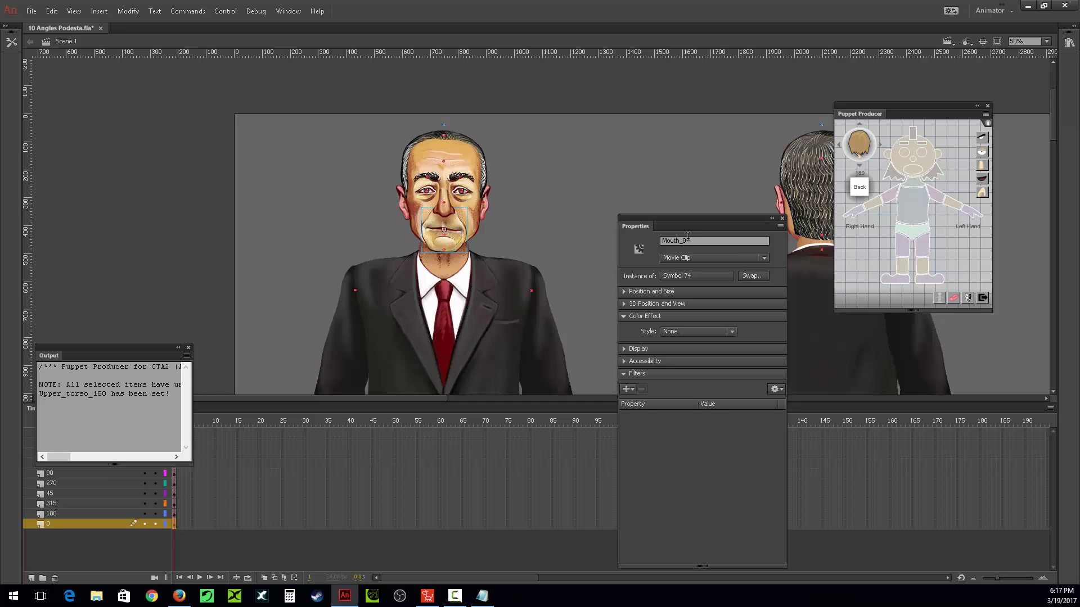
{"action": "left_click_drag", "start_coordinate": [687, 237], "coordinate": [611, 149]}
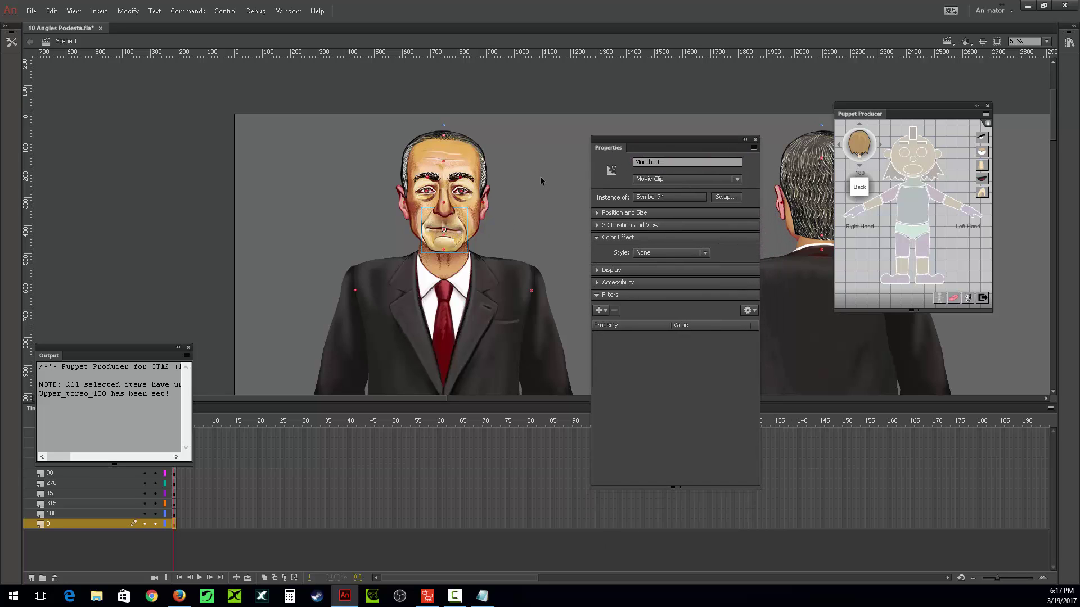
{"action": "left_click", "coordinate": [443, 232]}
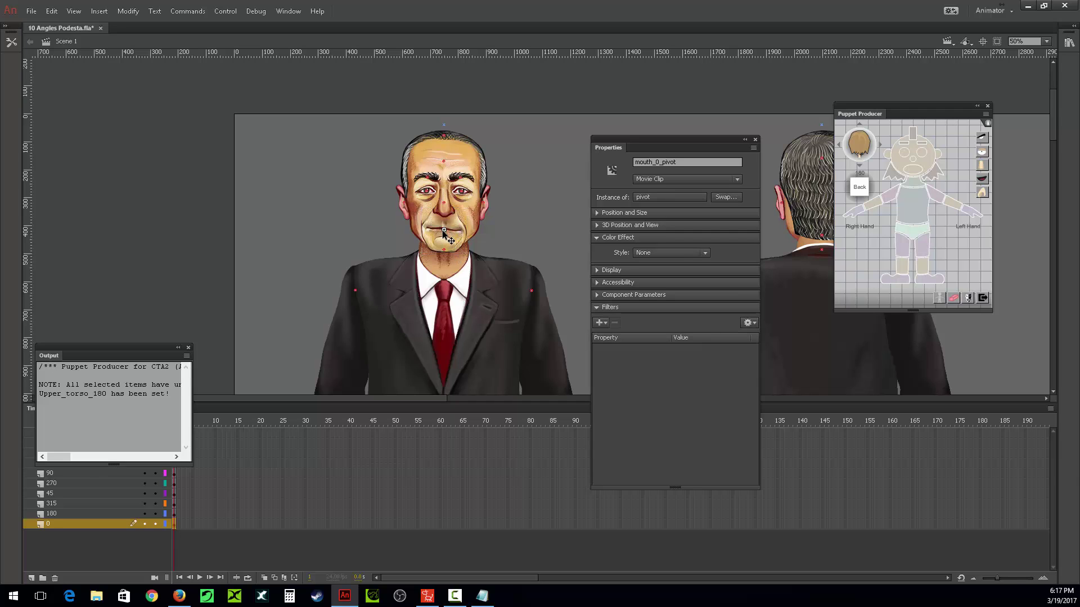
{"action": "left_click", "coordinate": [443, 238]}
{"action": "left_click", "coordinate": [444, 251]}
{"action": "left_click", "coordinate": [463, 233]}
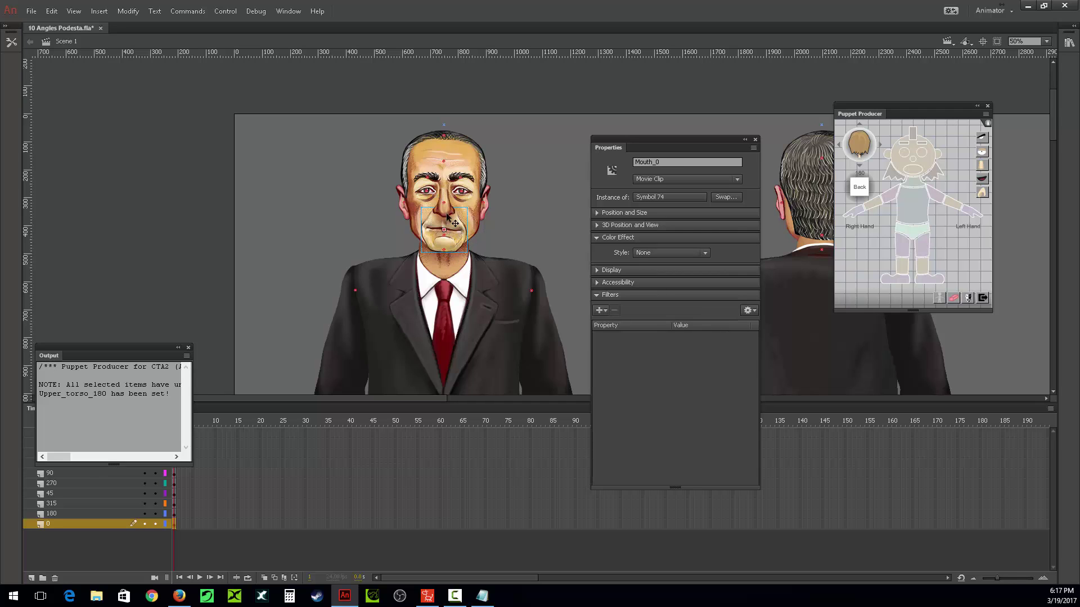
- Open the front view's mouth symbol and check the sprite instance names on frames 1 to 3, moving the Output panel off the timeline
{"action": "double_click", "coordinate": [458, 236]}
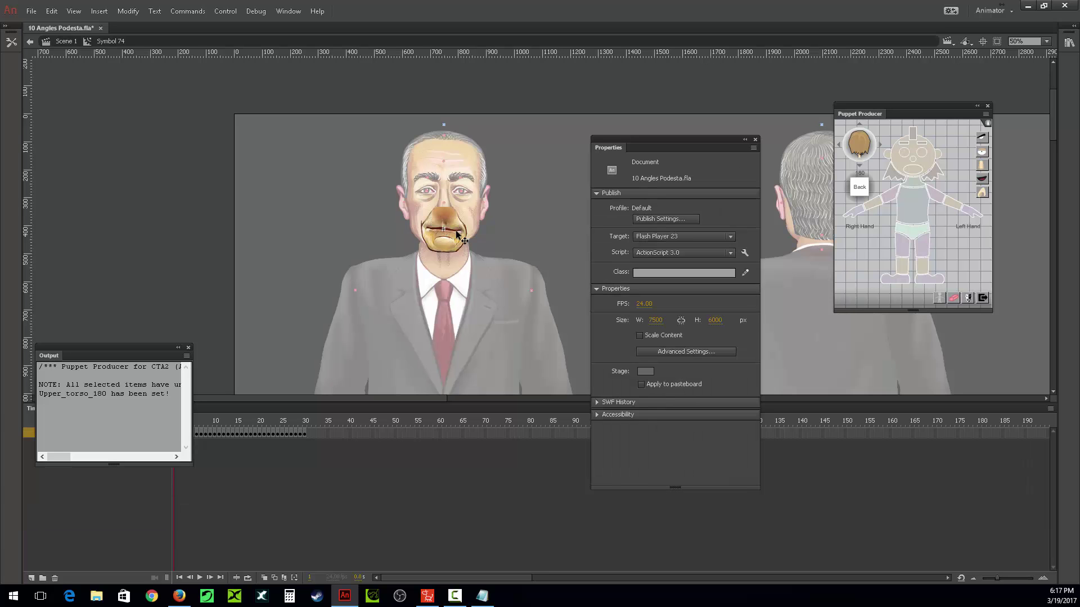
{"action": "left_click_drag", "start_coordinate": [128, 350], "coordinate": [126, 218]}
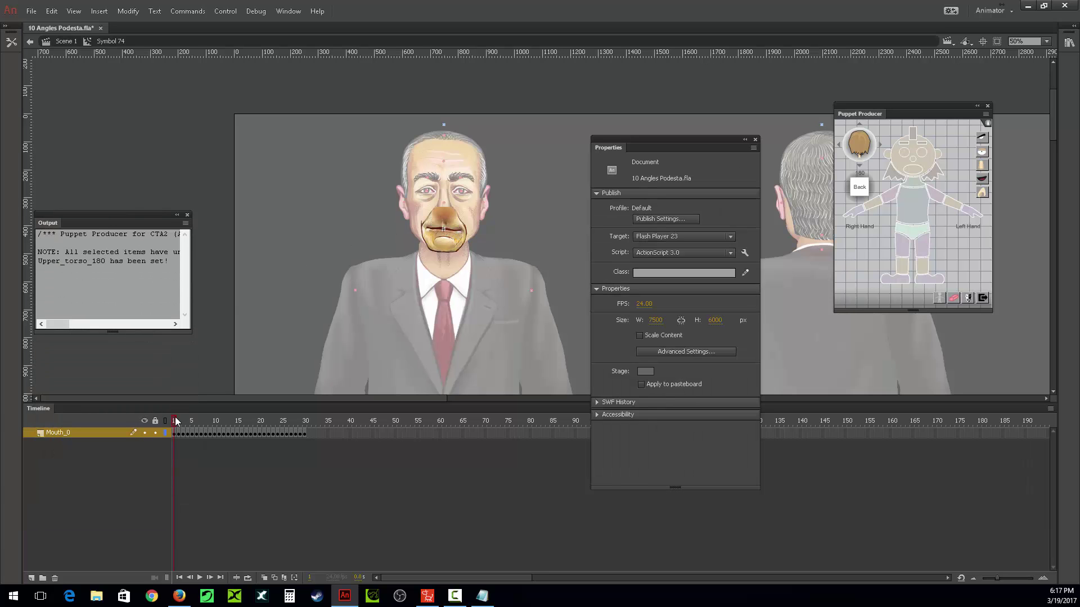
{"action": "left_click", "coordinate": [175, 433]}
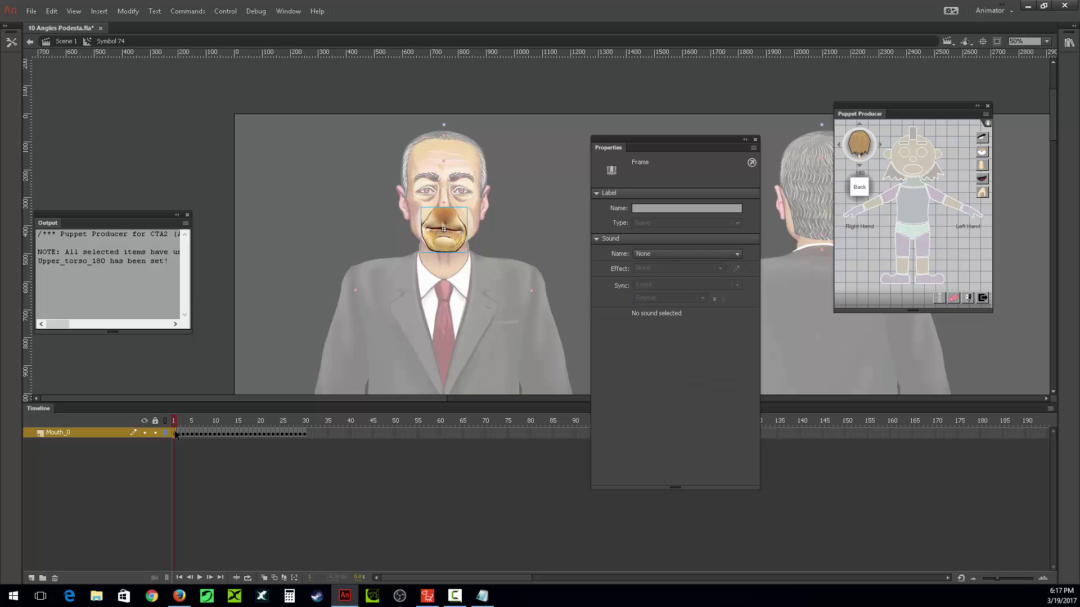
{"action": "left_click", "coordinate": [441, 239]}
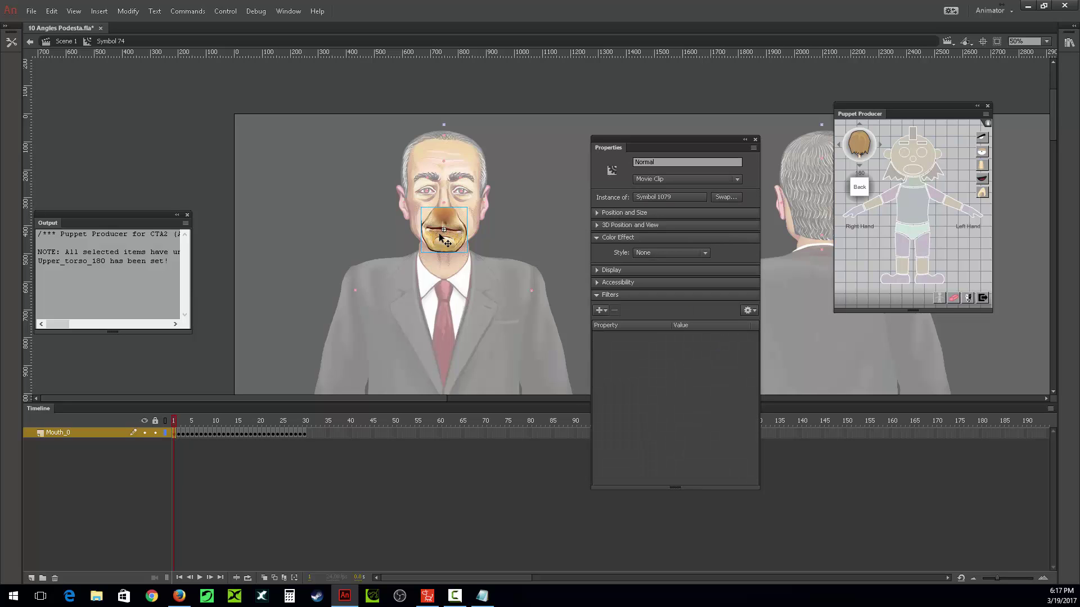
{"action": "left_click", "coordinate": [178, 433]}
{"action": "left_click", "coordinate": [447, 231]}
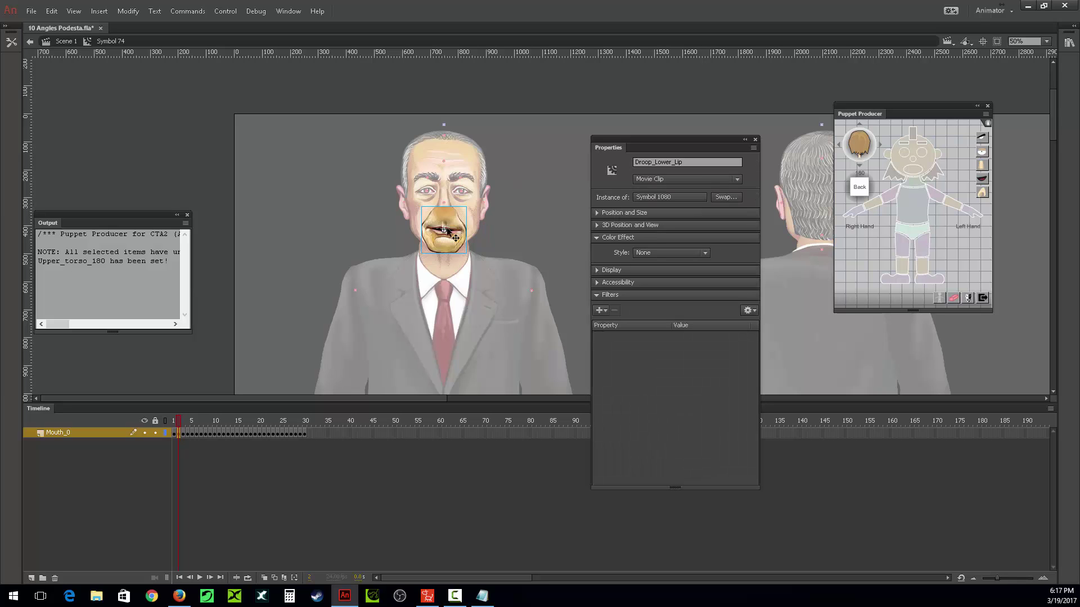
{"action": "left_click", "coordinate": [184, 434]}
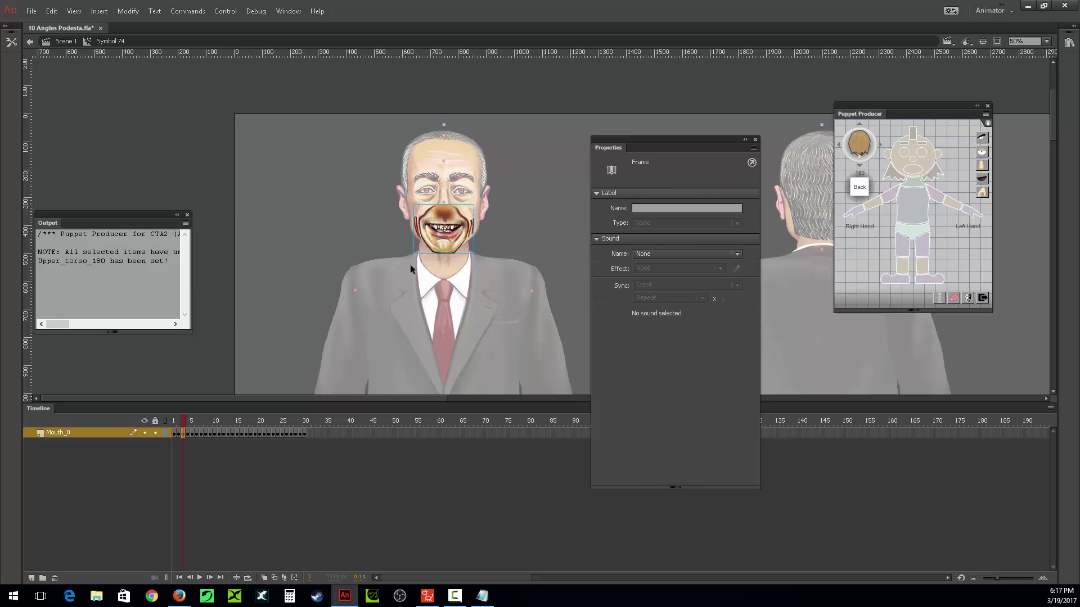
{"action": "left_click", "coordinate": [438, 223]}
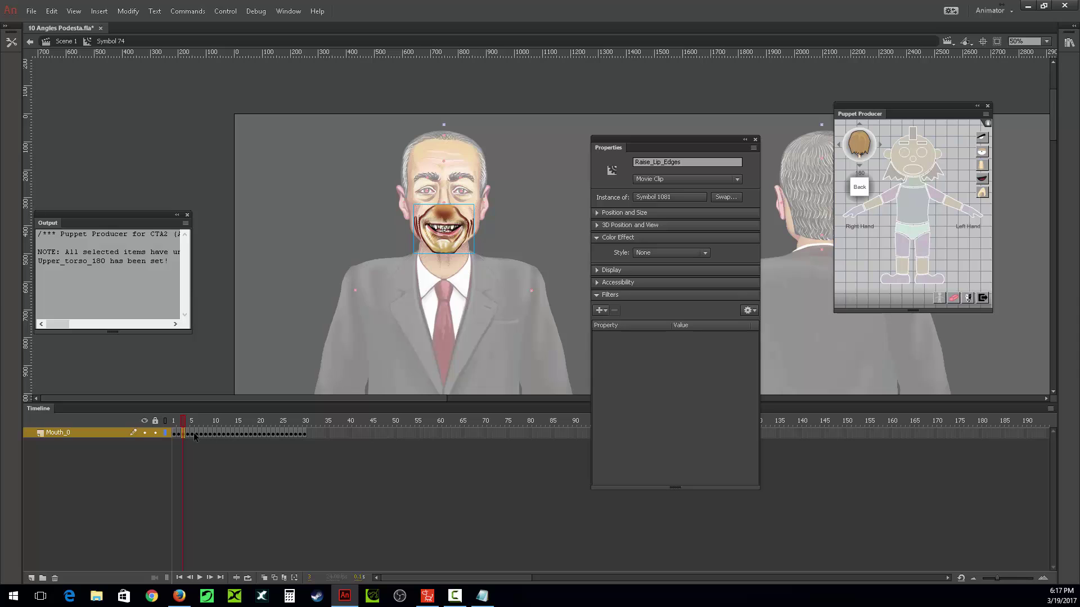
- Inspect the nested symbols inside the mouth sprites on frames 3 and 4, down to the bitmap, and return to the main scene
{"action": "double_click", "coordinate": [445, 218]}
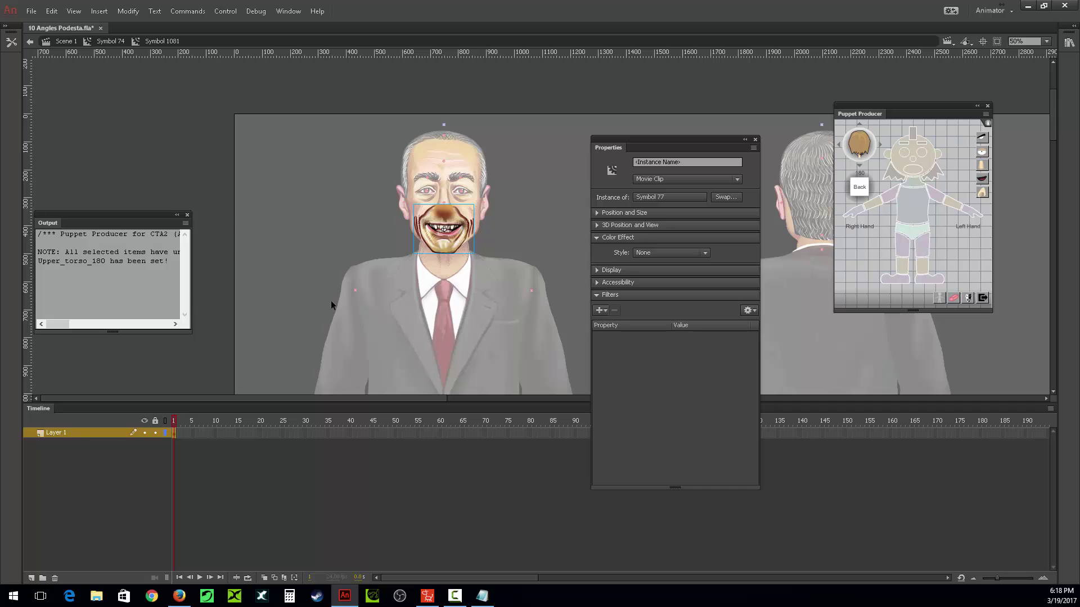
{"action": "double_click", "coordinate": [322, 269]}
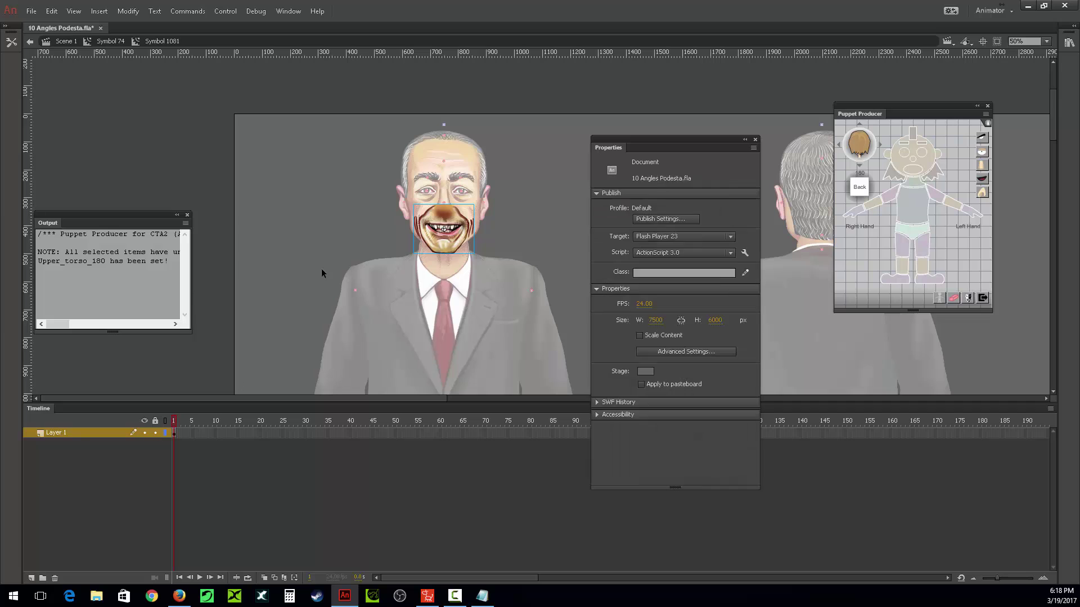
{"action": "left_click", "coordinate": [190, 433]}
{"action": "left_click", "coordinate": [437, 245]}
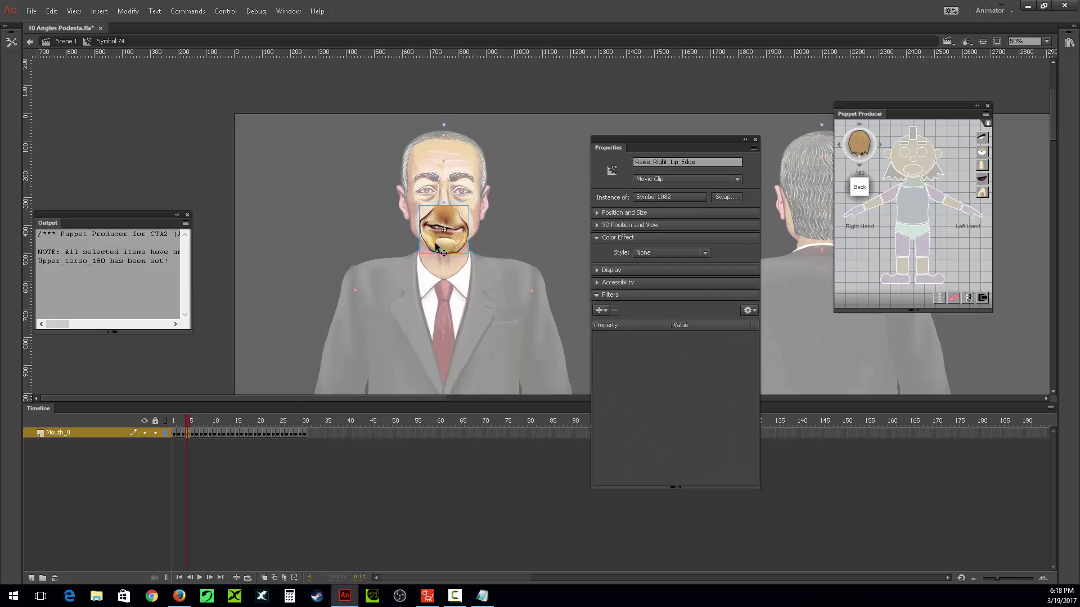
{"action": "double_click", "coordinate": [441, 248]}
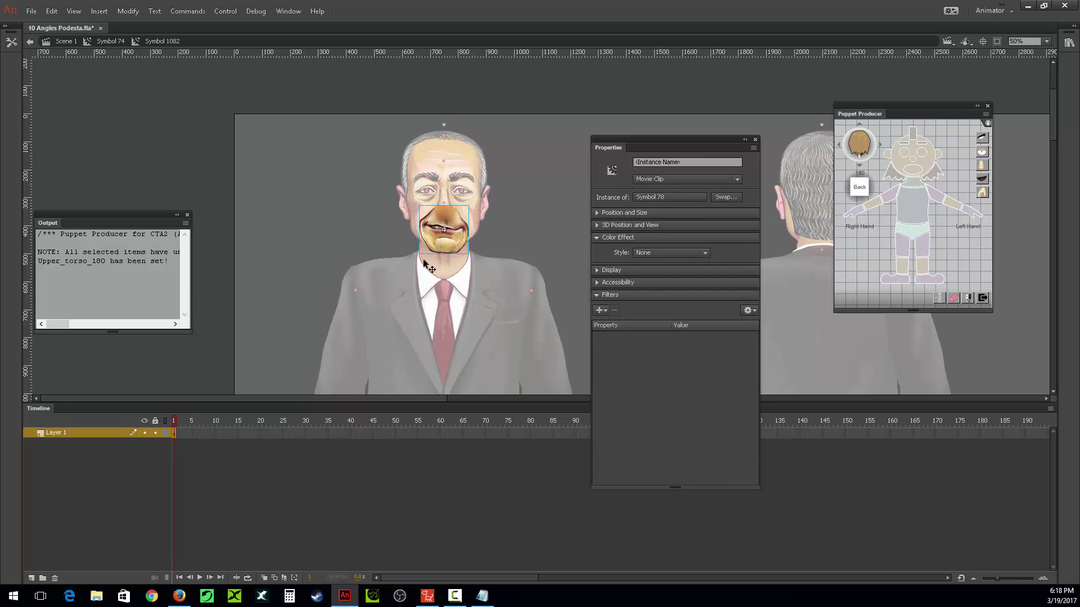
{"action": "double_click", "coordinate": [437, 248]}
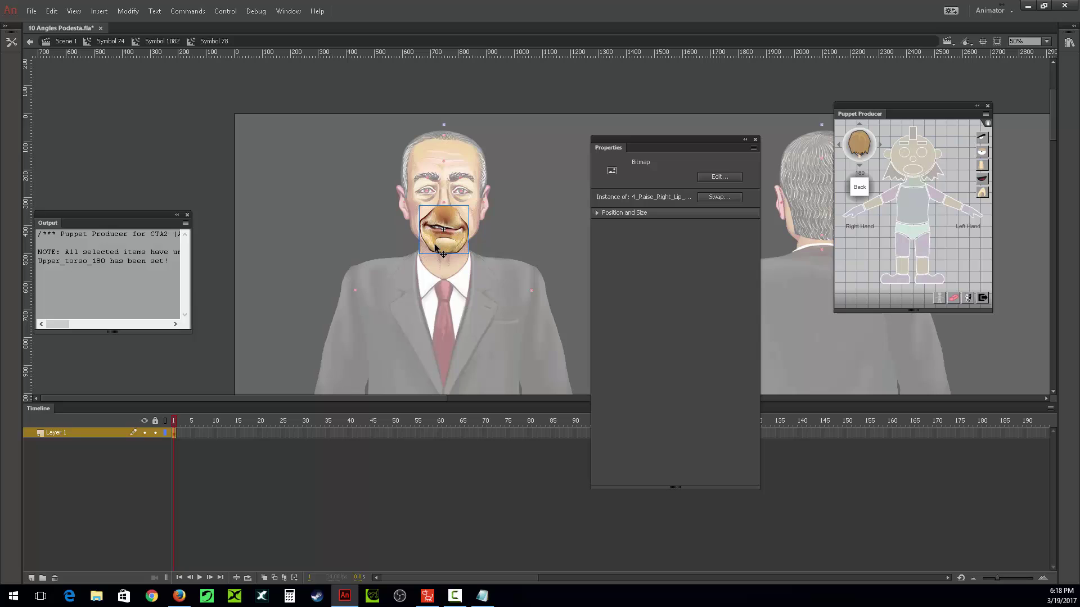
{"action": "double_click", "coordinate": [352, 244]}
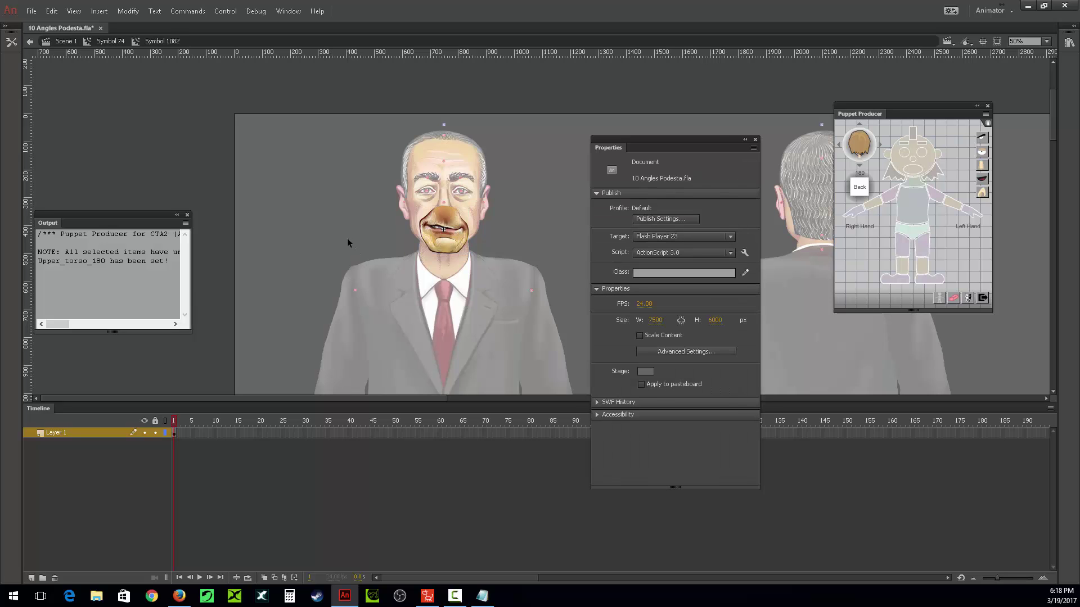
{"action": "double_click", "coordinate": [348, 240]}
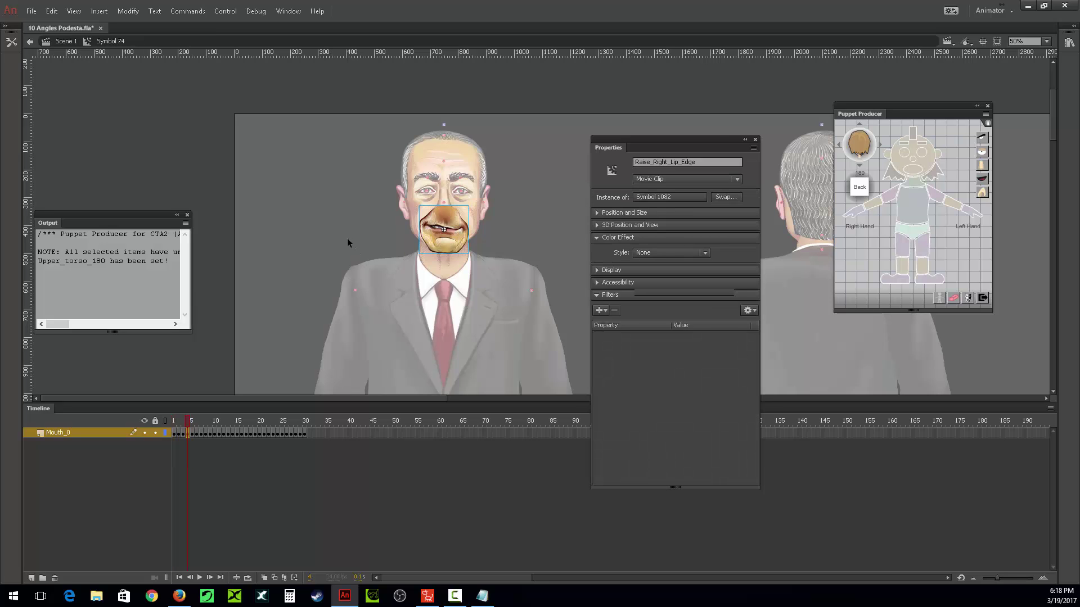
{"action": "double_click", "coordinate": [347, 238]}
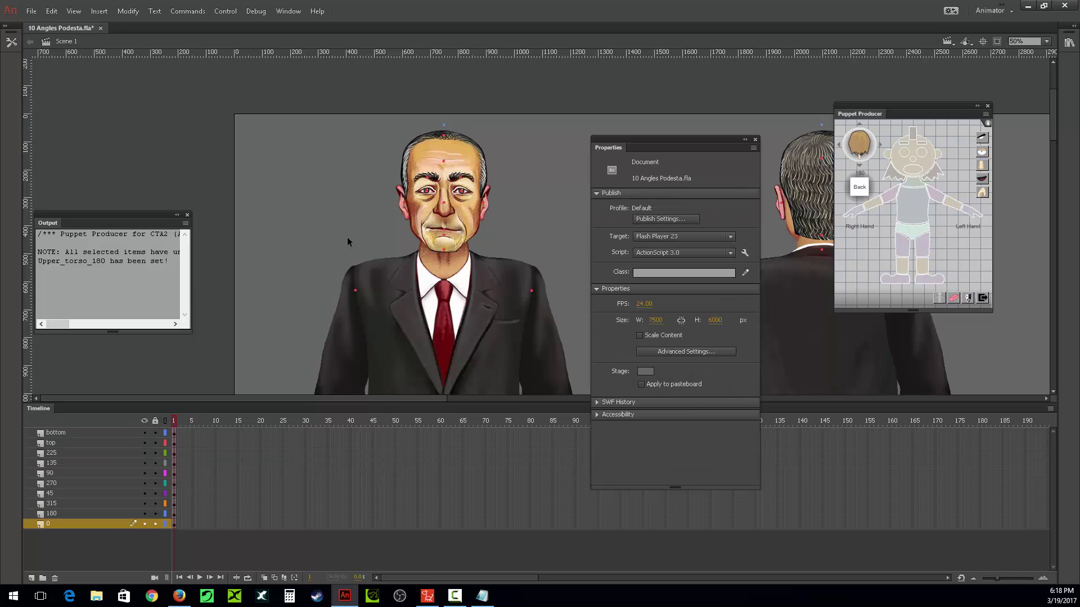
- Open the front view's nose symbol, compare the sprite instance names on frames 1 and 6, and return to the main scene
{"action": "left_click", "coordinate": [445, 212]}
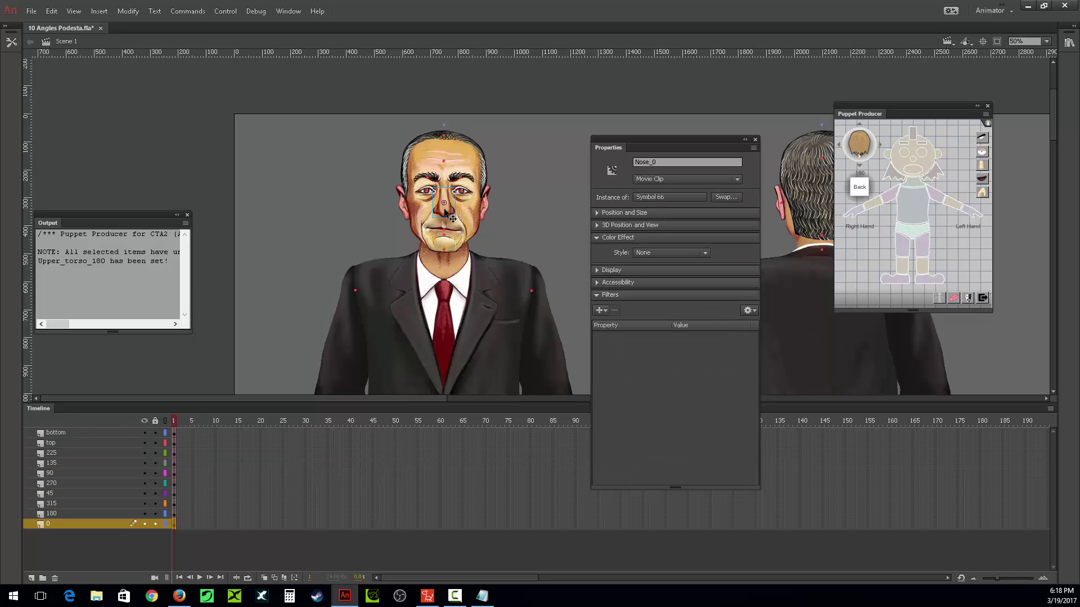
{"action": "double_click", "coordinate": [449, 215]}
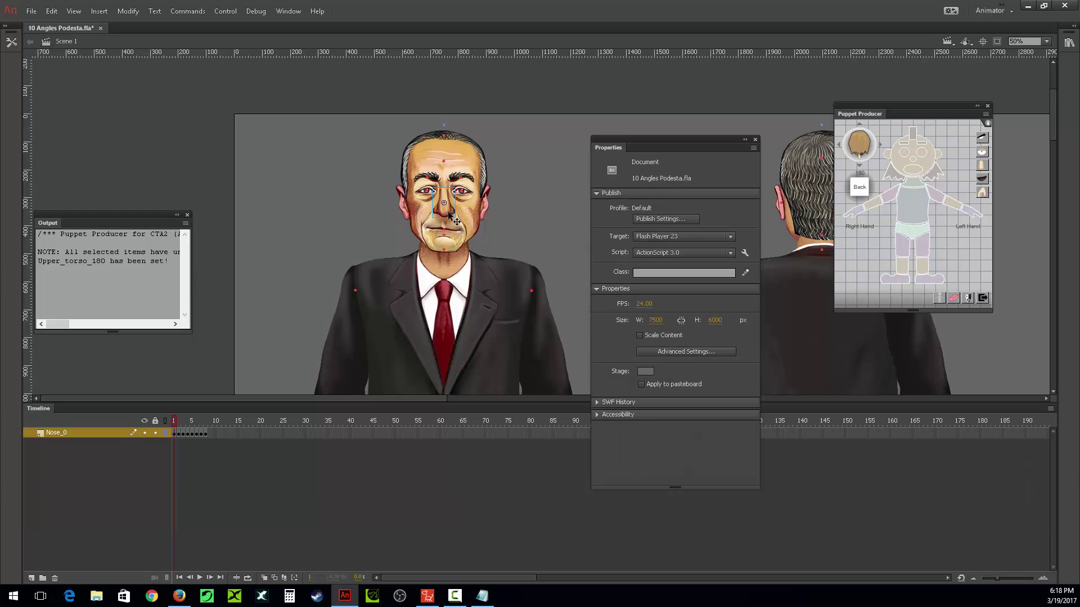
{"action": "left_click", "coordinate": [174, 434]}
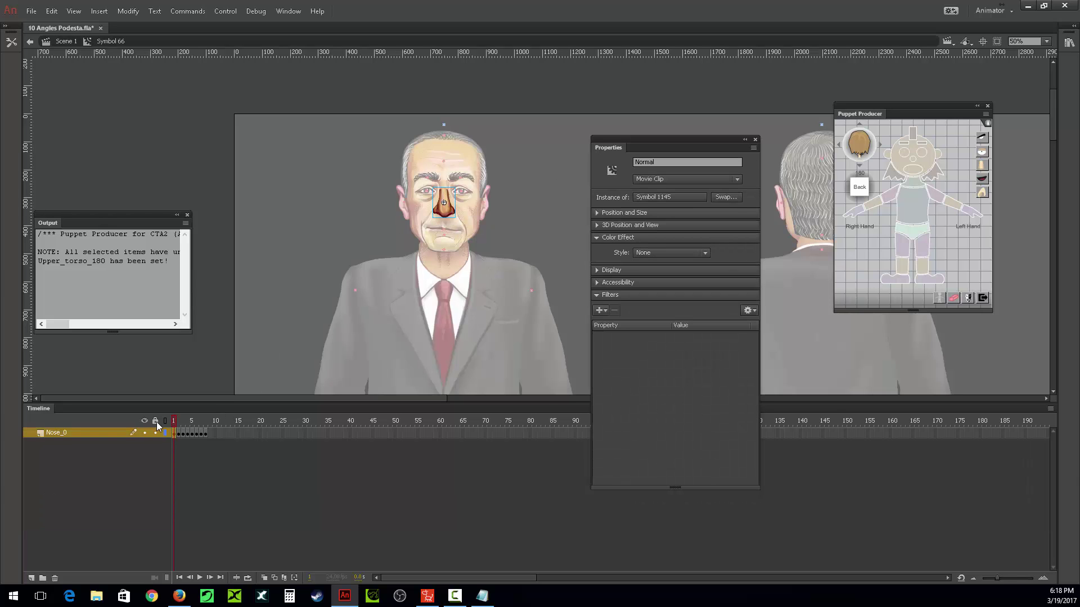
{"action": "left_click", "coordinate": [196, 433]}
{"action": "left_click", "coordinate": [448, 216]}
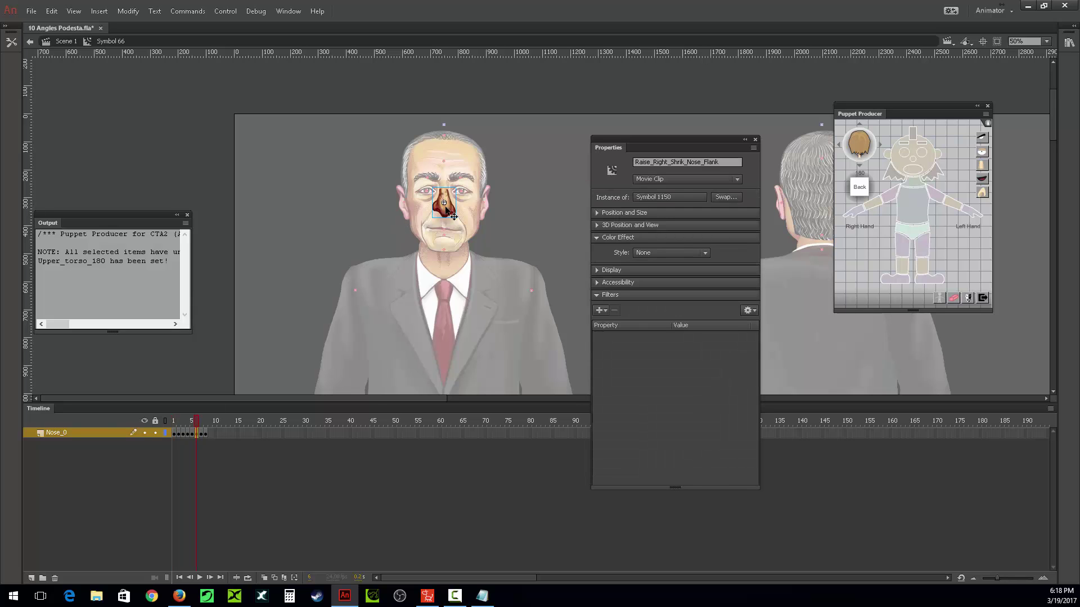
{"action": "left_click", "coordinate": [528, 226]}
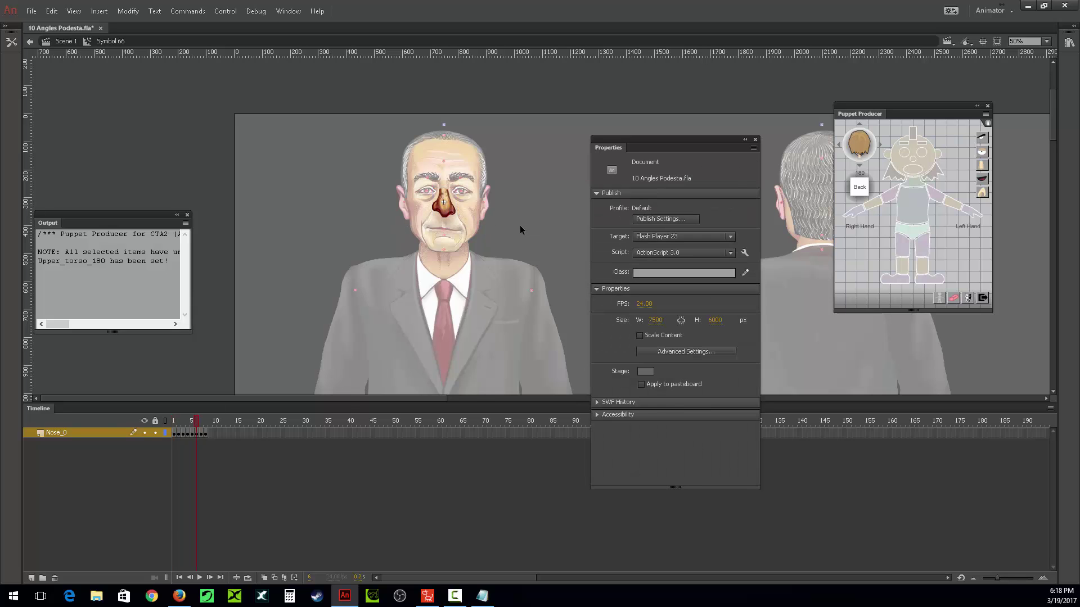
{"action": "double_click", "coordinate": [520, 225]}
- Select all parts of the full front-view figure, excluding the top-view pieces below it, and copy them
{"action": "key", "text": "ctrl+minus"}
{"action": "key", "text": "ctrl+minus"}
{"action": "key", "text": "ctrl+minus"}
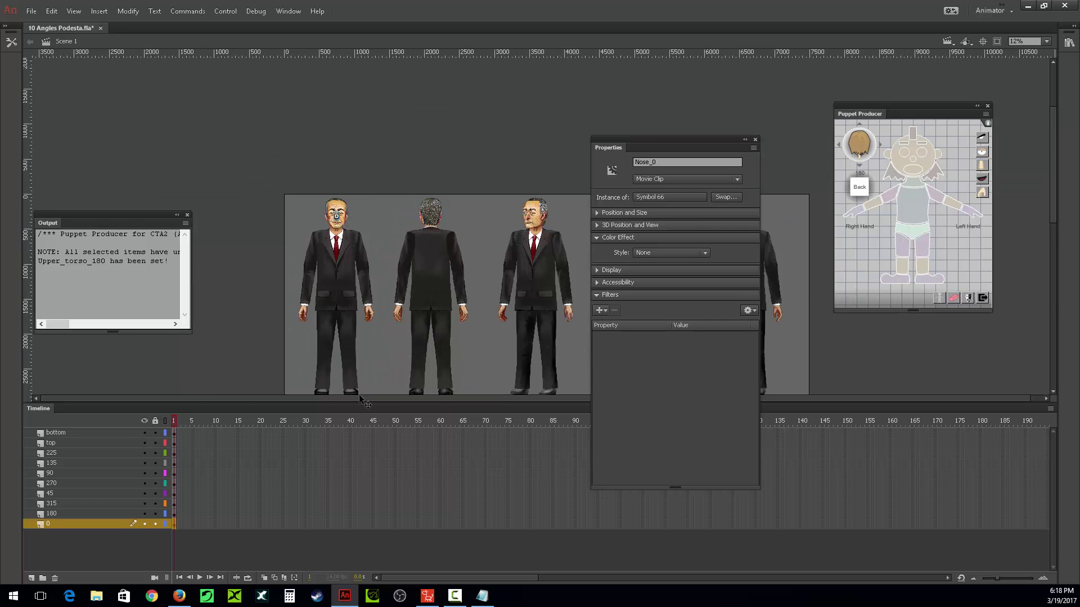
{"action": "left_click_drag", "start_coordinate": [360, 396], "coordinate": [383, 409]}
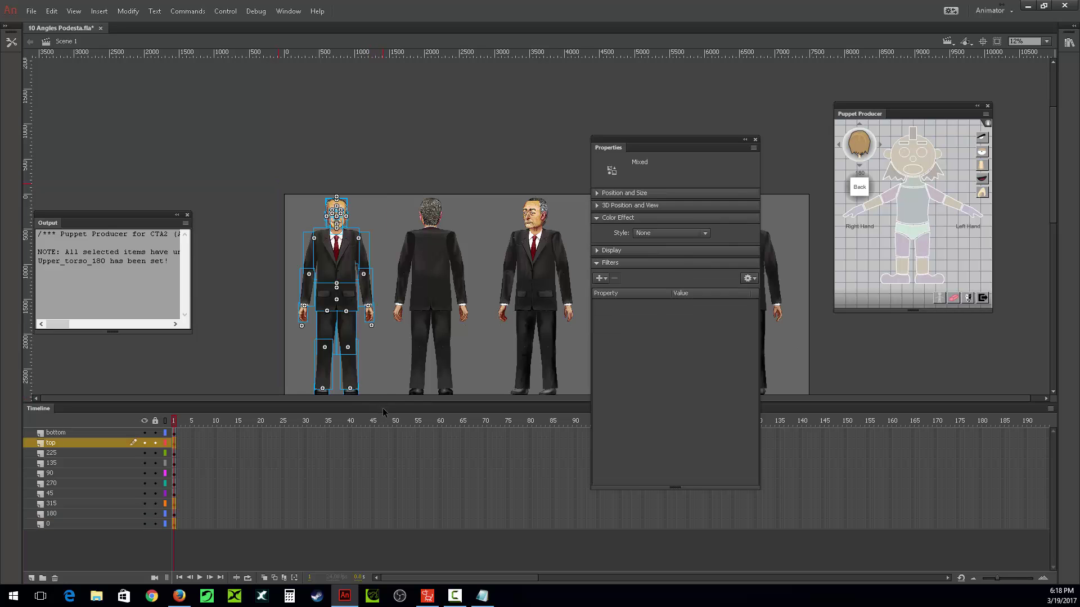
{"action": "left_click_drag", "start_coordinate": [1054, 216], "coordinate": [1056, 259]}
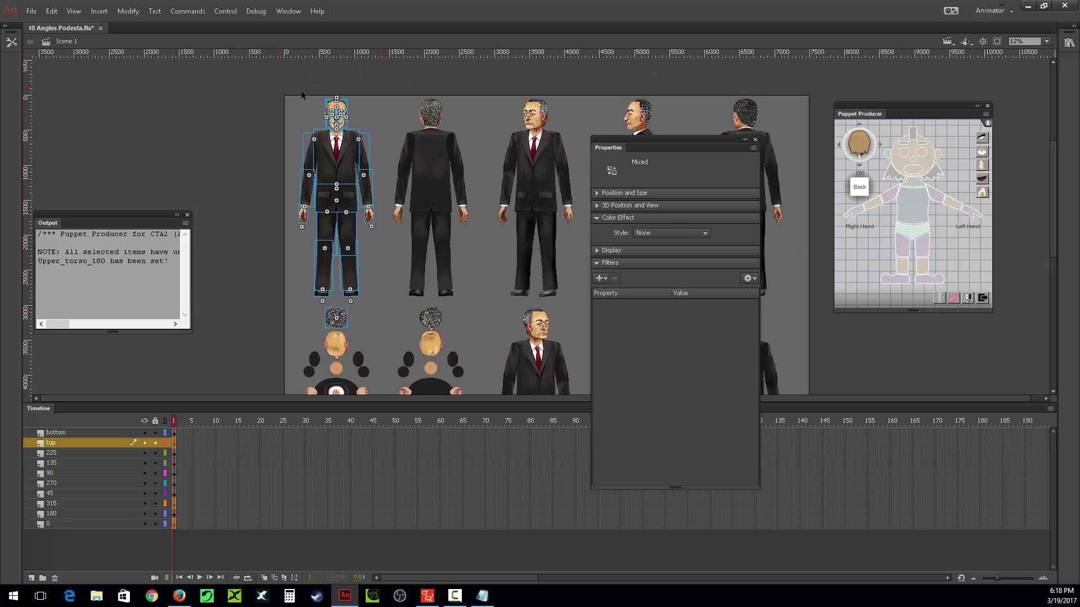
{"action": "left_click", "coordinate": [282, 86]}
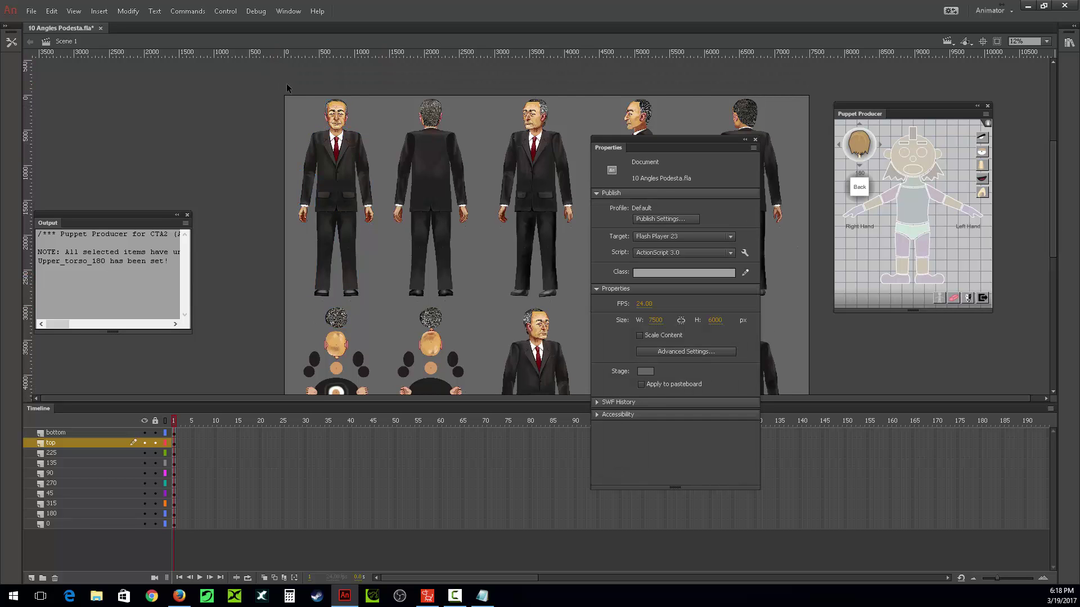
{"action": "left_click_drag", "start_coordinate": [286, 86], "coordinate": [376, 302]}
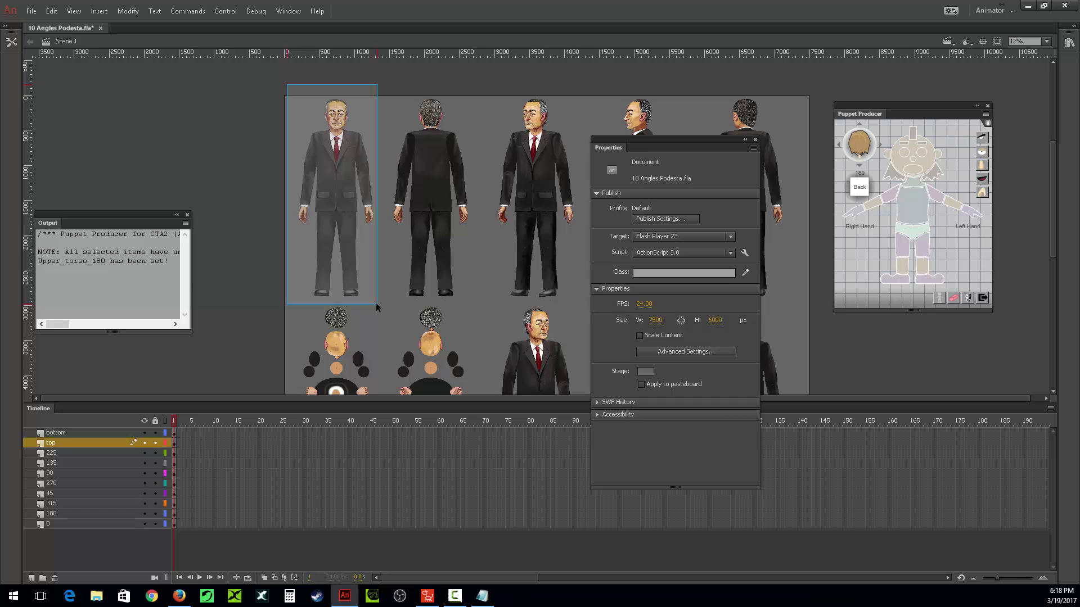
{"action": "right_click", "coordinate": [345, 187]}
{"action": "left_click", "coordinate": [370, 235]}
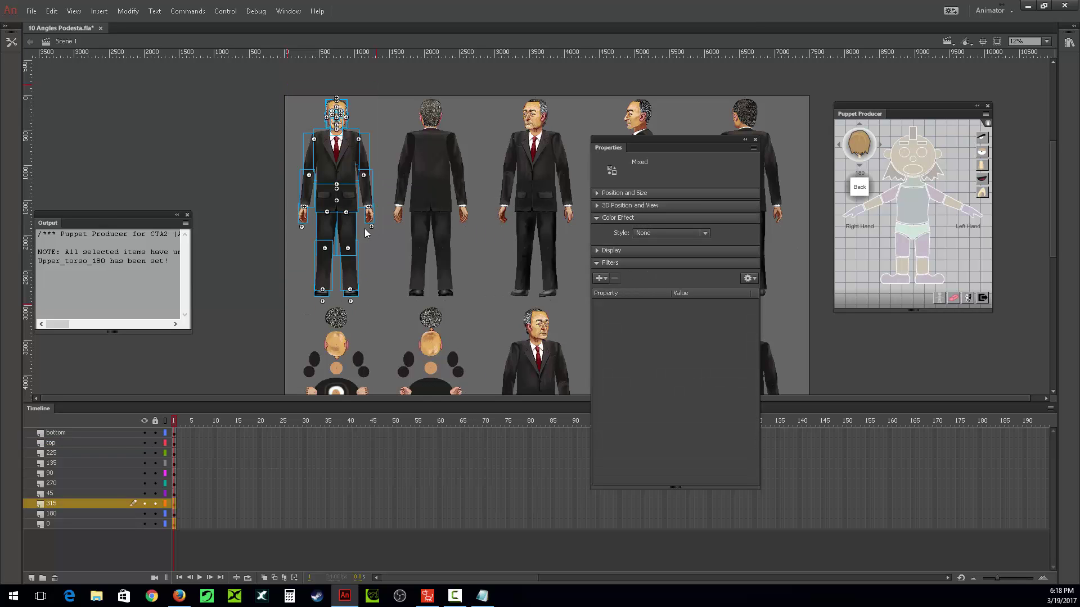
- Create a new ActionScript 3.0 document and paste the copied front-view figure in place
{"action": "left_click", "coordinate": [31, 12]}
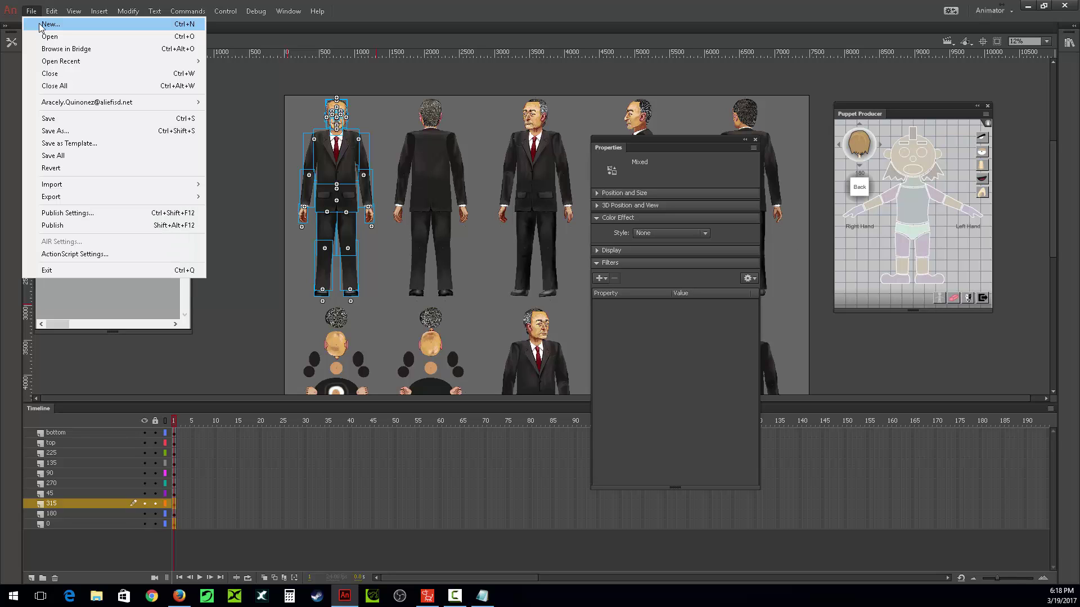
{"action": "left_click", "coordinate": [43, 23]}
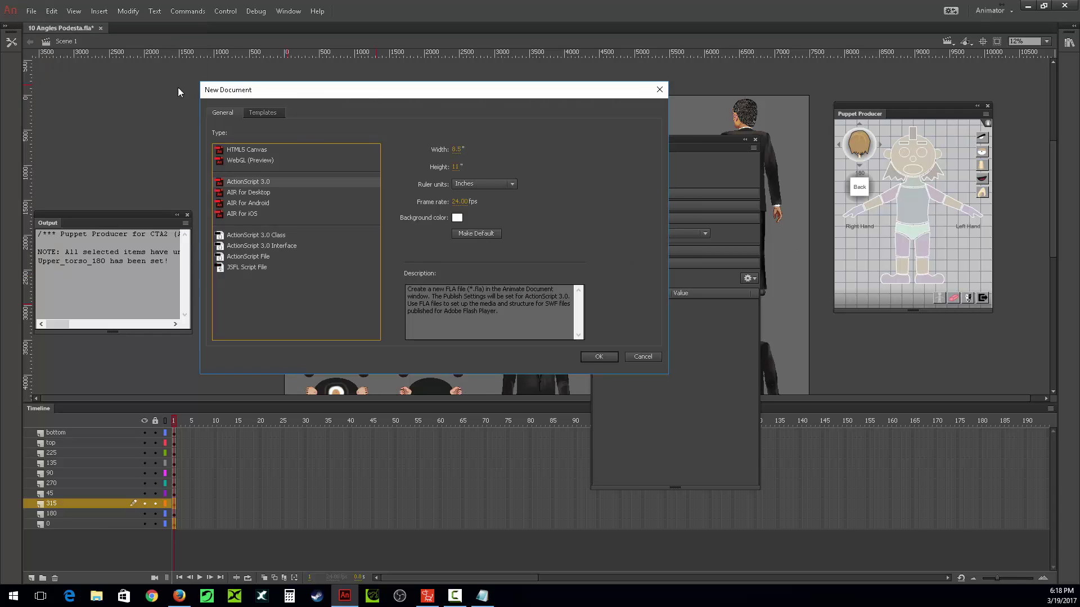
{"action": "left_click", "coordinate": [596, 355]}
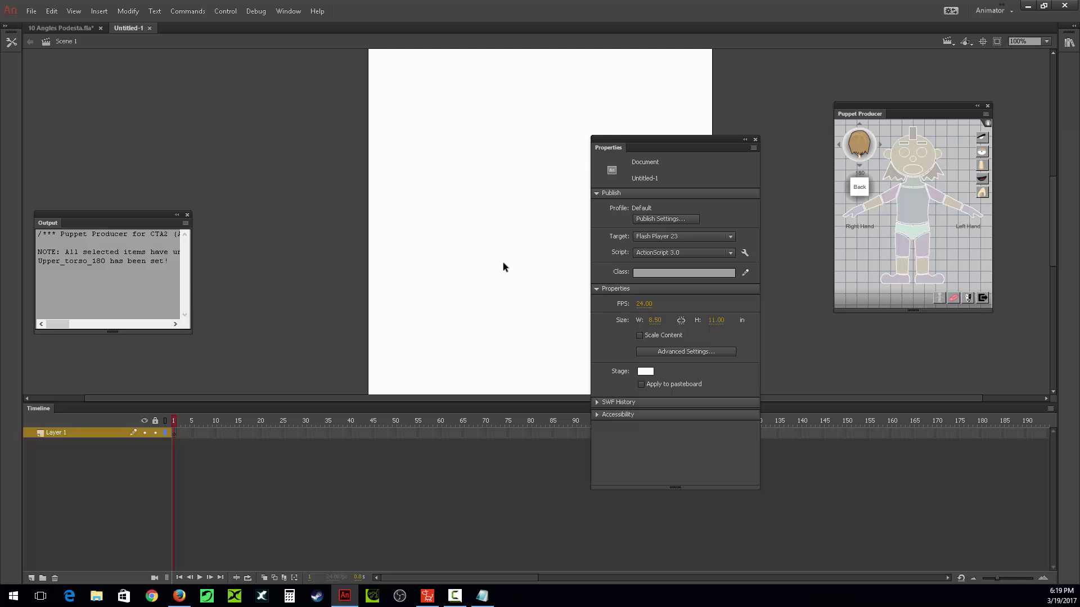
{"action": "right_click", "coordinate": [497, 247]}
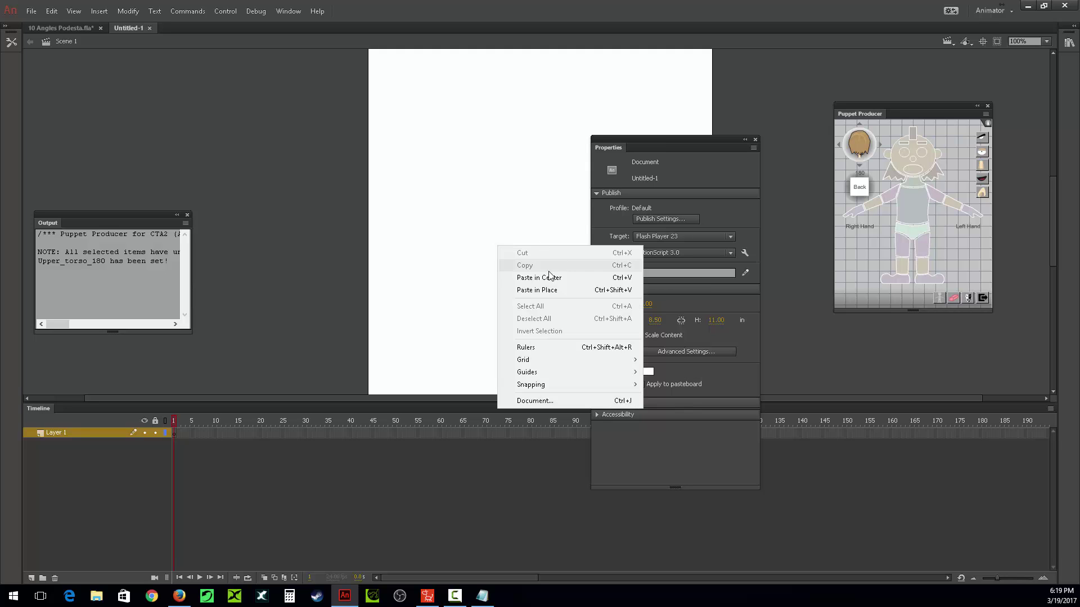
{"action": "left_click", "coordinate": [534, 297]}
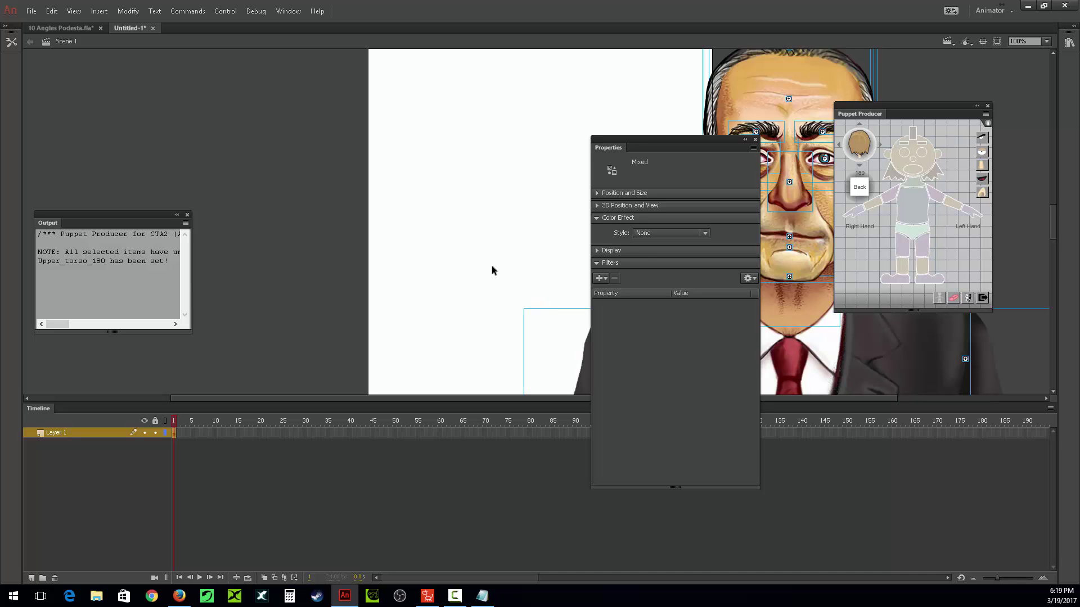
- Export the new document to the Desktop as an SWF movie named front
{"action": "key", "text": "ctrl+alt+shift+s"}
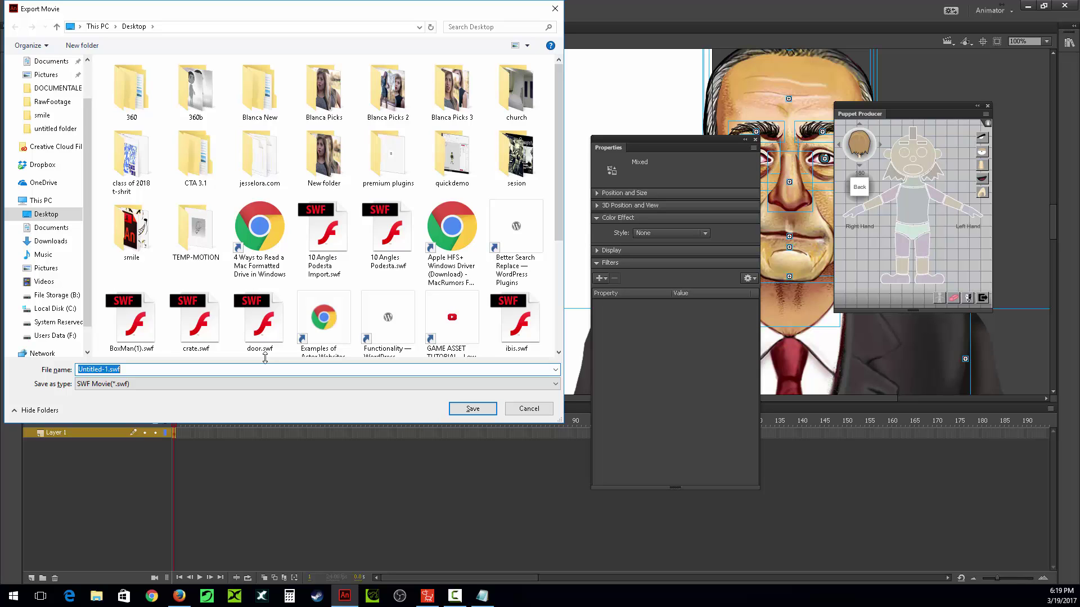
{"action": "type", "text": "front"}
{"action": "left_click", "coordinate": [472, 409]}
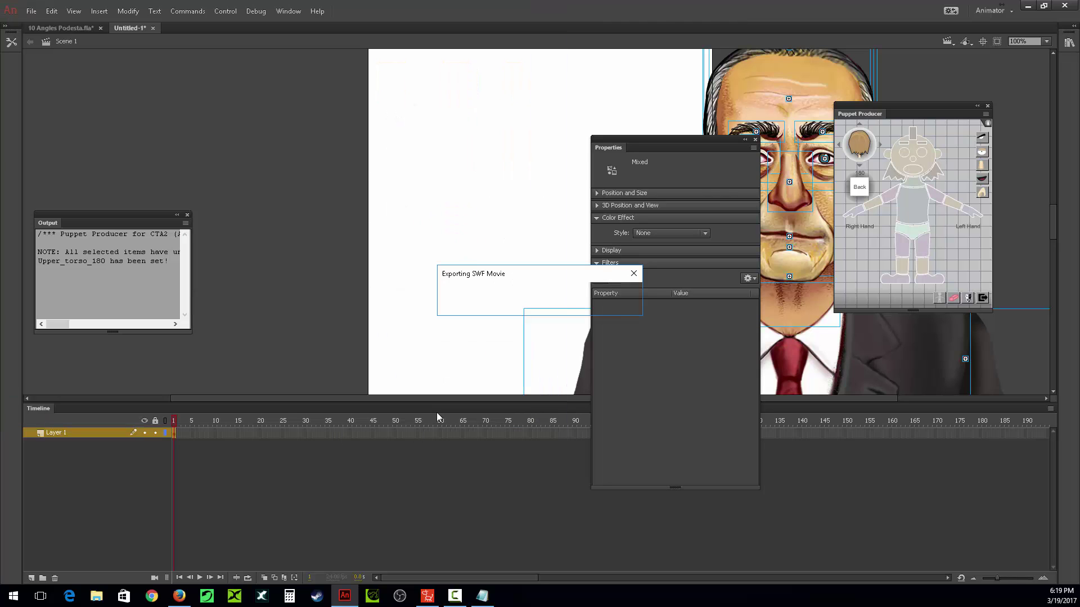
- Switch to CrazyTalk Animator 3 and reload the character from the exported SWF without keeping any of the current working options
{"action": "mouse_move", "coordinate": [345, 600]}
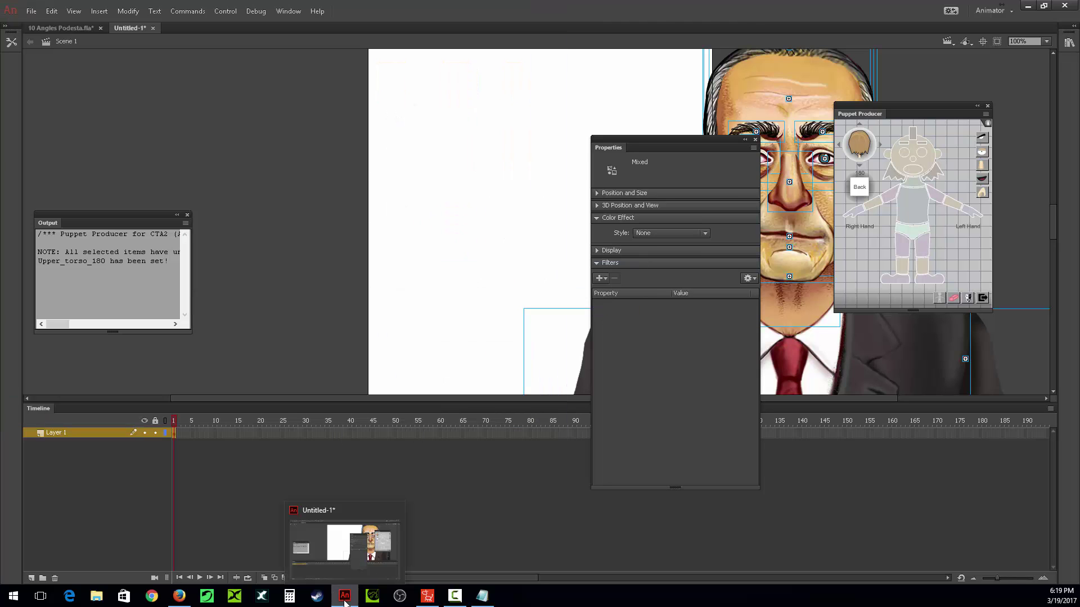
{"action": "left_click", "coordinate": [427, 598]}
{"action": "left_click", "coordinate": [14, 162]}
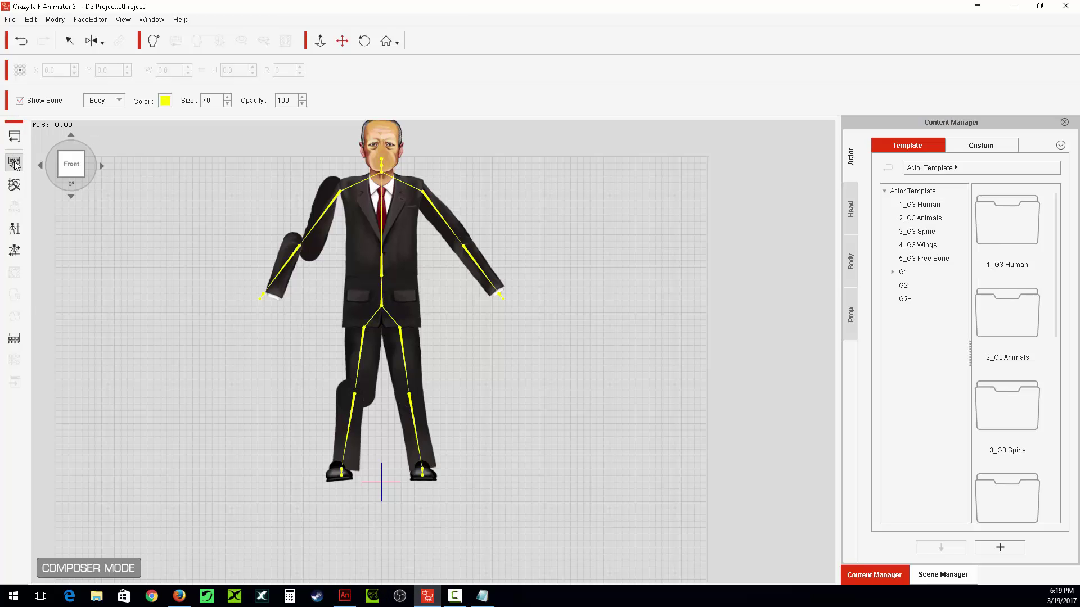
{"action": "left_click_drag", "start_coordinate": [467, 121], "coordinate": [465, 210]}
{"action": "left_click", "coordinate": [203, 150]}
{"action": "left_click", "coordinate": [394, 287]}
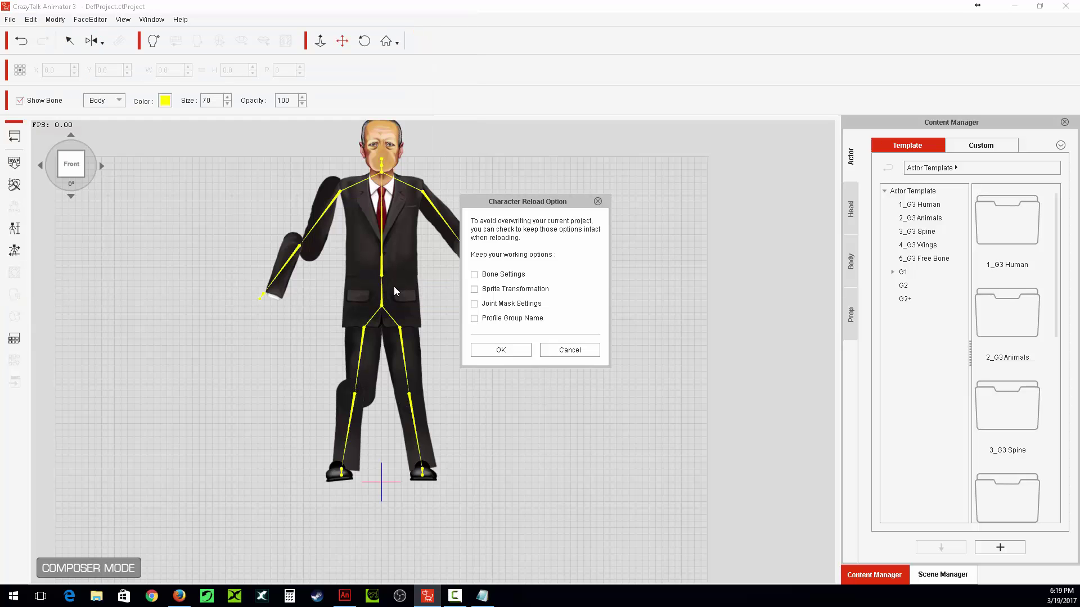
{"action": "left_click", "coordinate": [514, 350]}
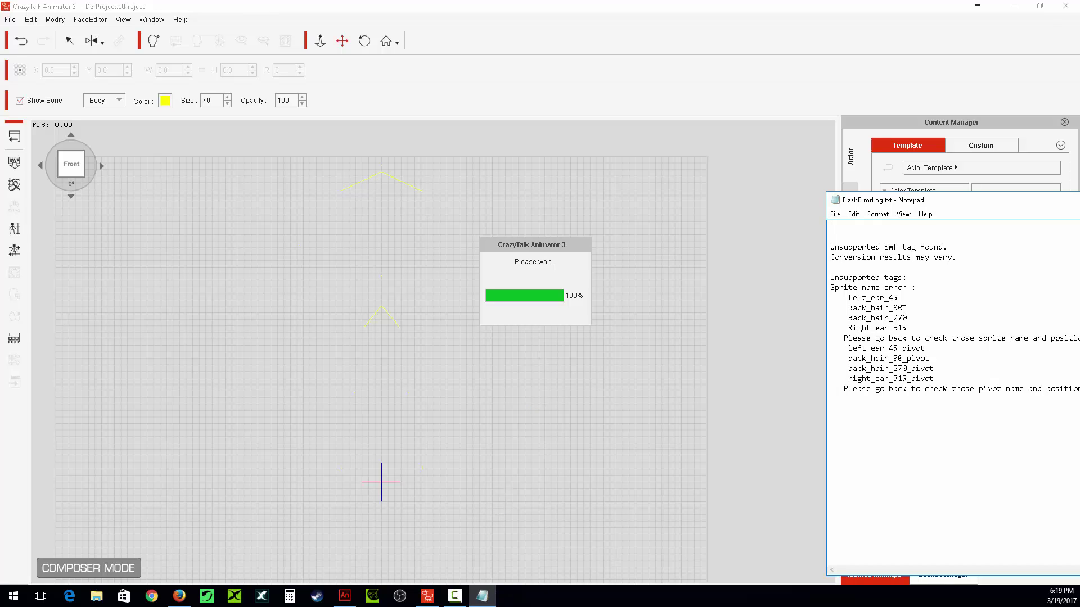
- Read the sprite and pivot name errors in FlashErrorLog.txt, then close the log and return to the character
{"action": "left_click_drag", "start_coordinate": [622, 173], "coordinate": [621, 173]}
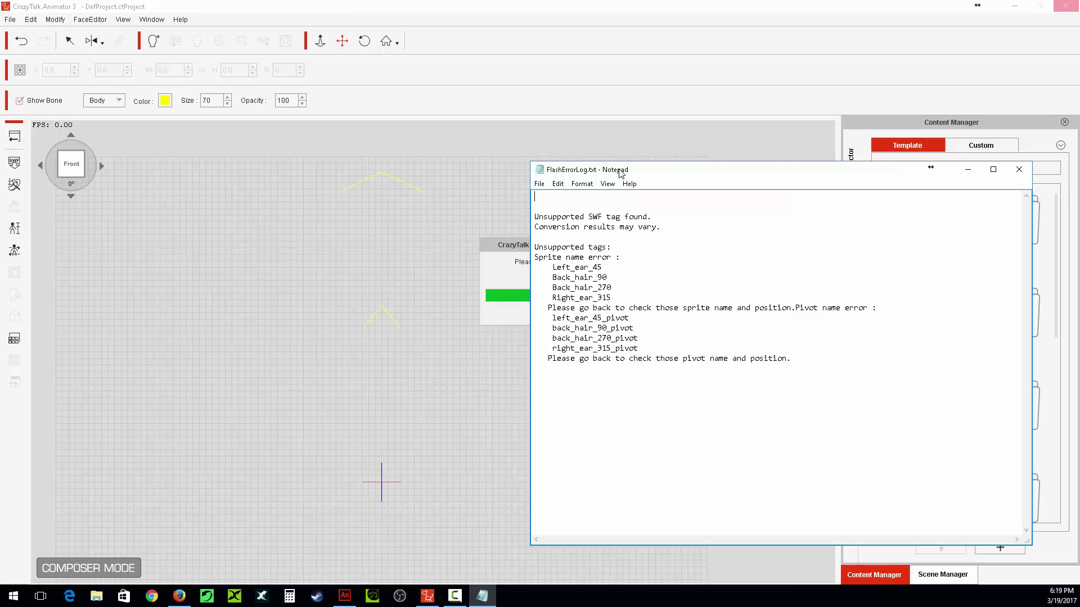
{"action": "left_click", "coordinate": [1019, 169]}
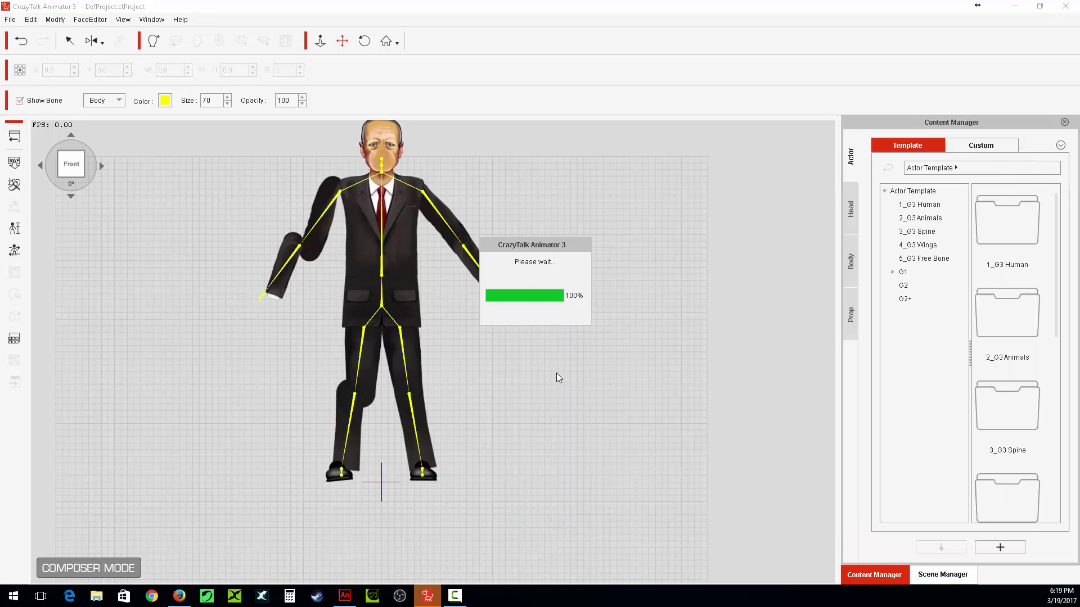
{"action": "left_click", "coordinate": [539, 326]}
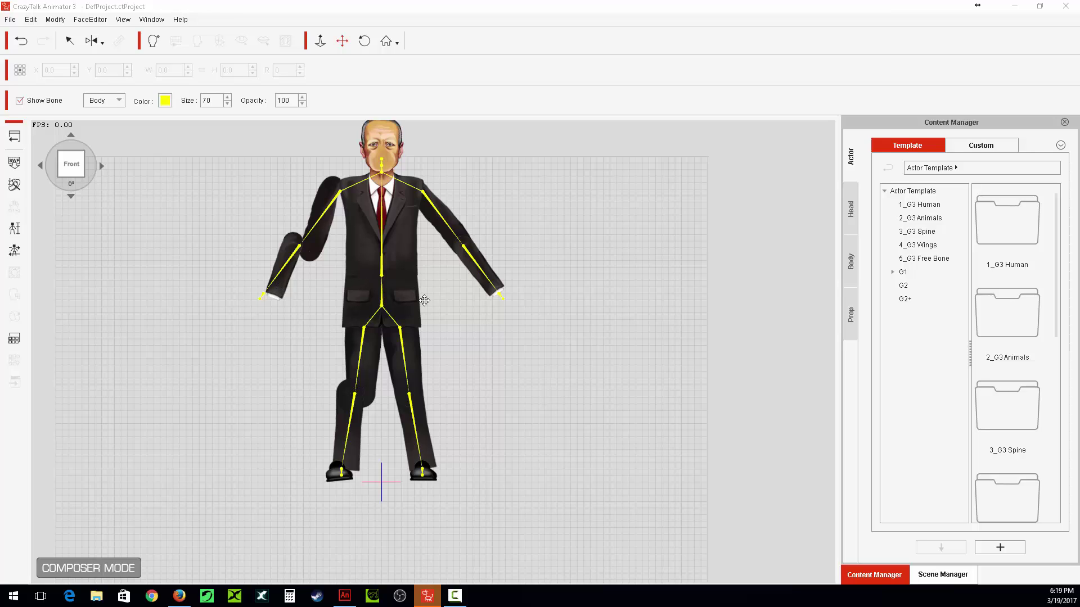
- In the Sprite Editor, rotate the right upper arm sprite to 17 and the right forearm sprite to 15 to line up with the bones
{"action": "left_click", "coordinate": [315, 203]}
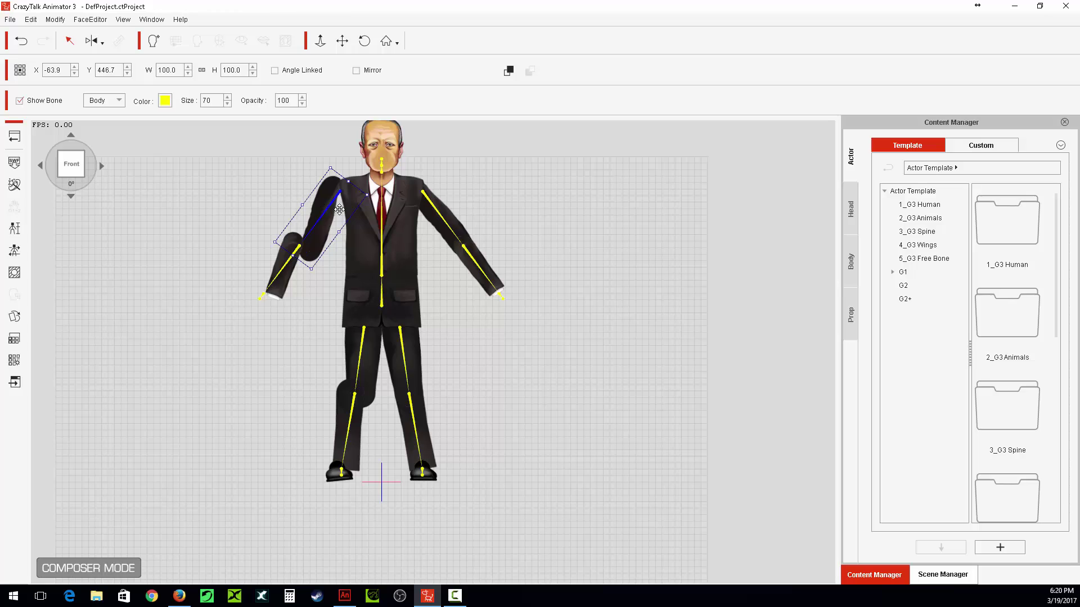
{"action": "double_click", "coordinate": [326, 236]}
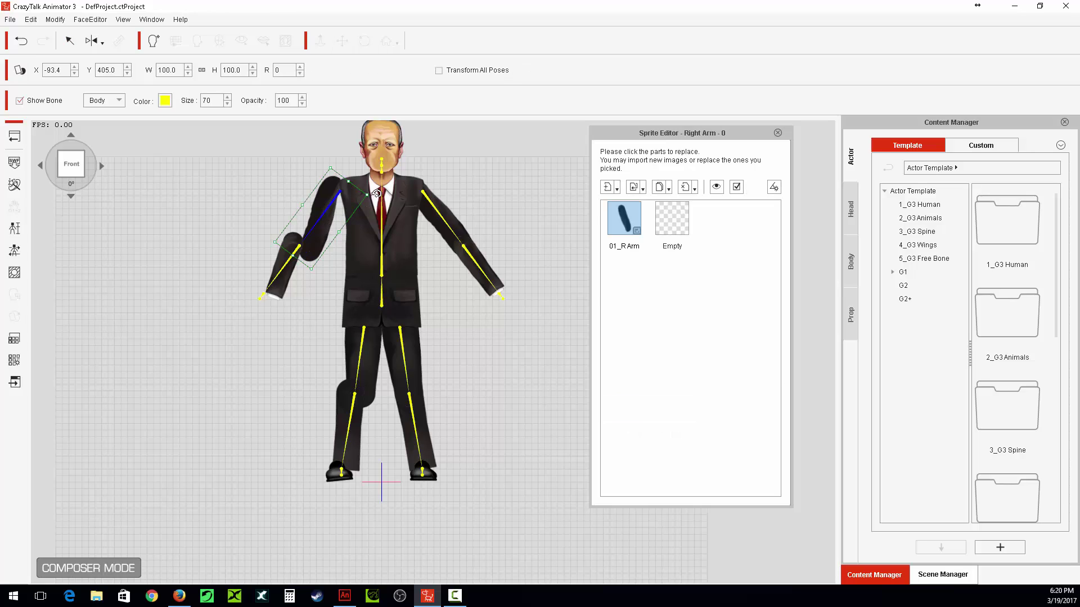
{"action": "left_click_drag", "start_coordinate": [376, 194], "coordinate": [386, 210]}
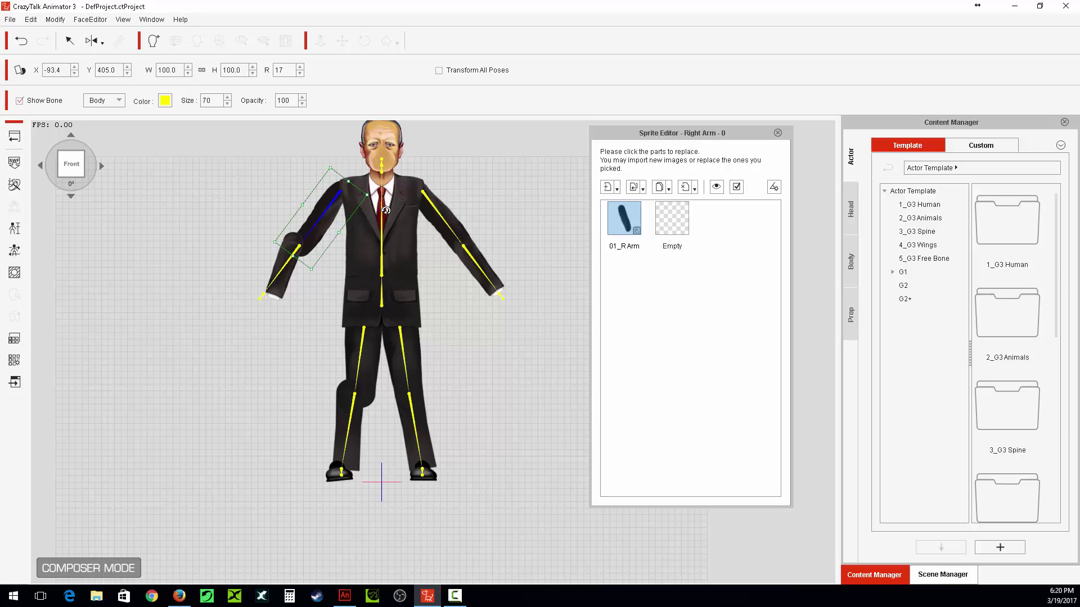
{"action": "left_click", "coordinate": [291, 288]}
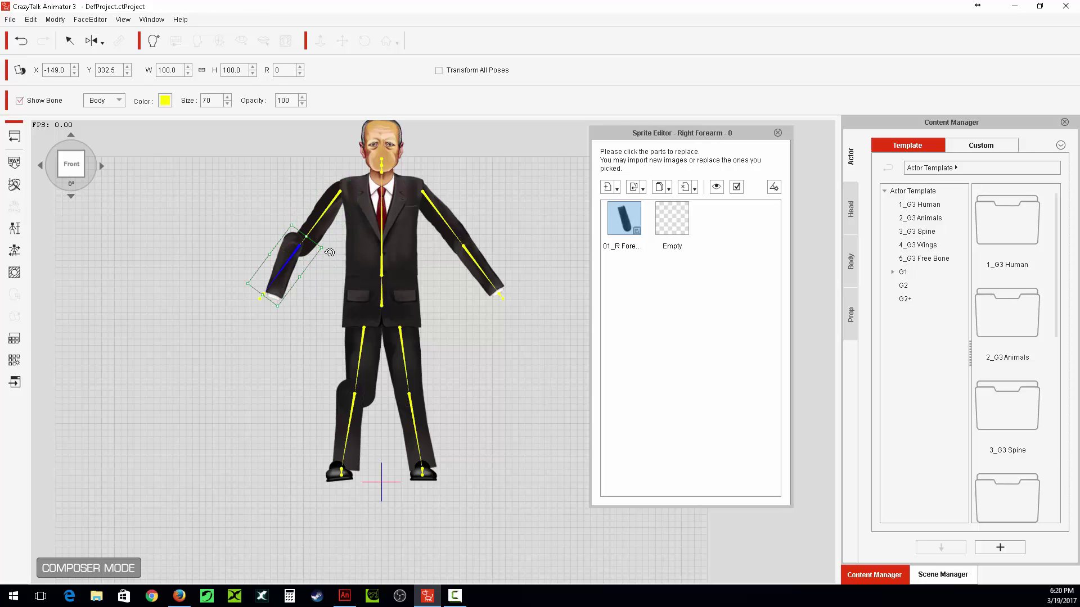
{"action": "left_click_drag", "start_coordinate": [332, 246], "coordinate": [341, 257]}
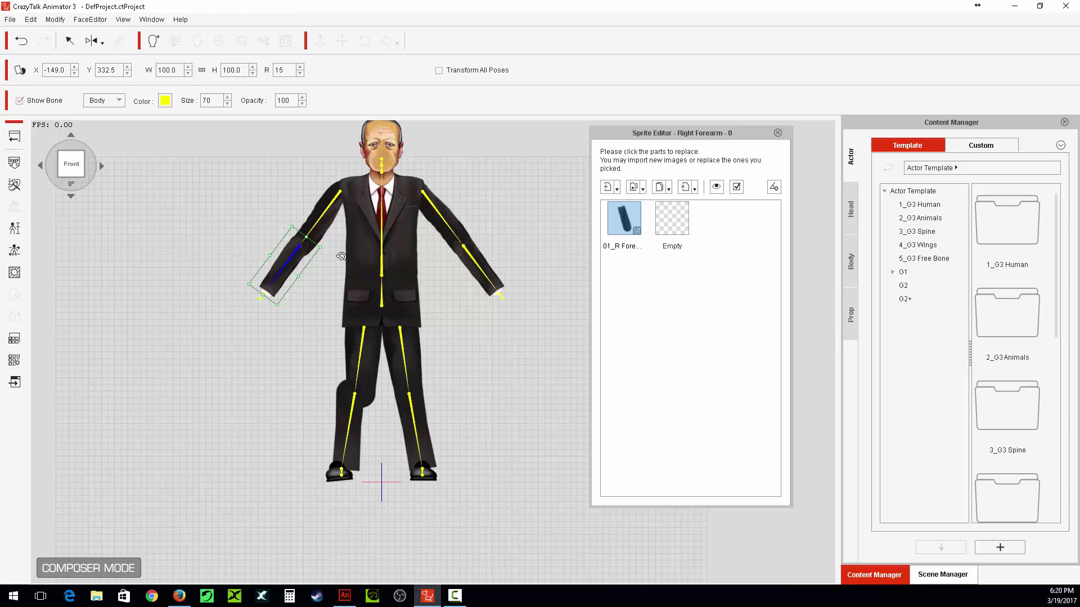
- Inspect the left arm and left forearm sprites in the Sprite Editor and check their alignment with the bones
{"action": "left_click", "coordinate": [522, 248]}
{"action": "left_click", "coordinate": [474, 263]}
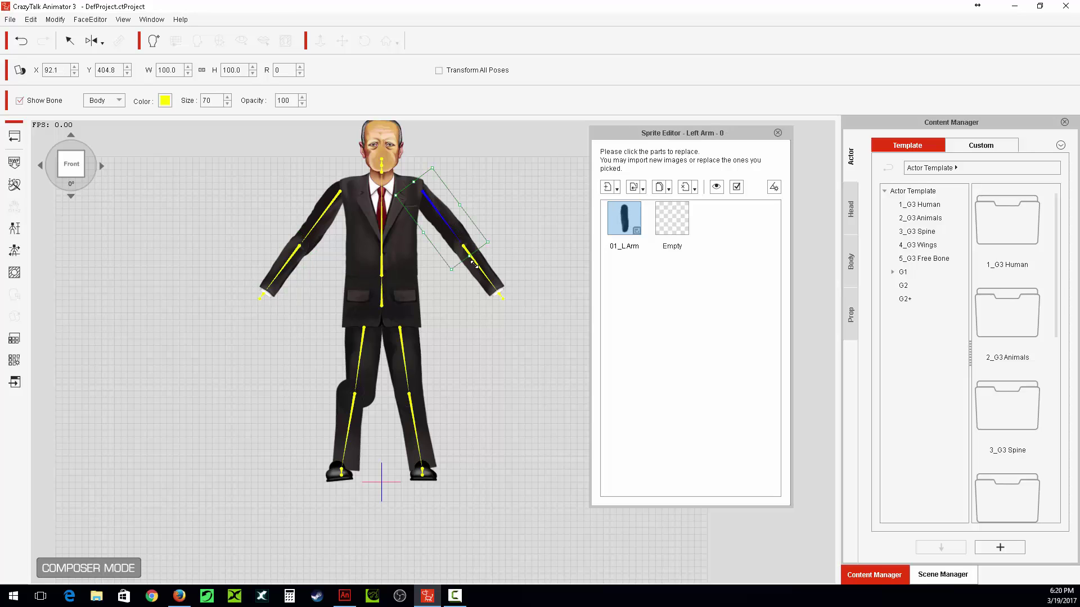
{"action": "left_click", "coordinate": [477, 268]}
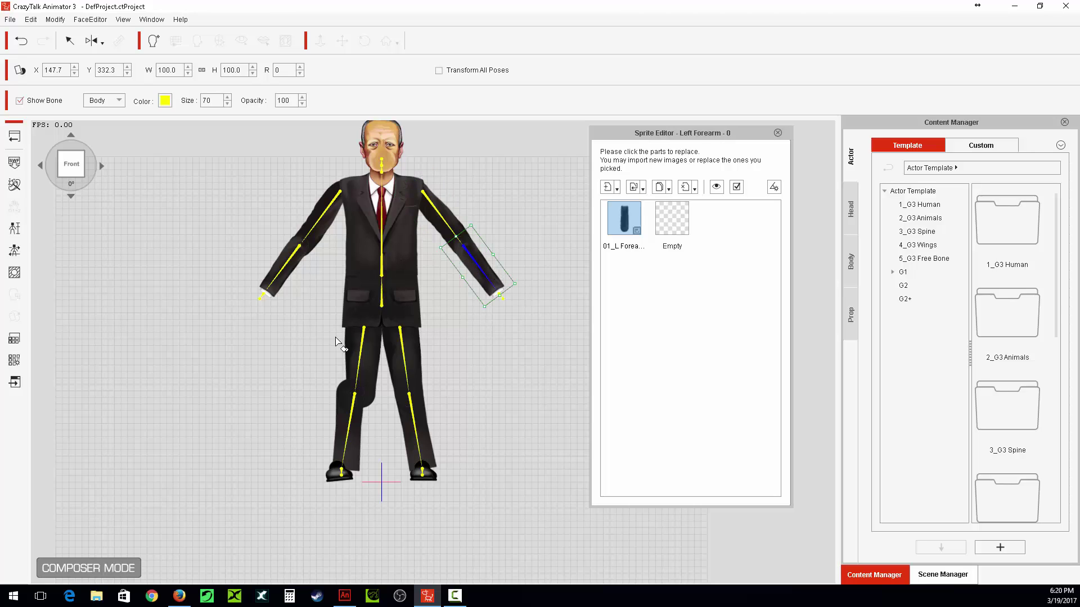
{"action": "left_click", "coordinate": [315, 407]}
- Switch to Animate and check the instance names of the right arm, the elbow pivot and the right forearm
{"action": "mouse_move", "coordinate": [436, 601]}
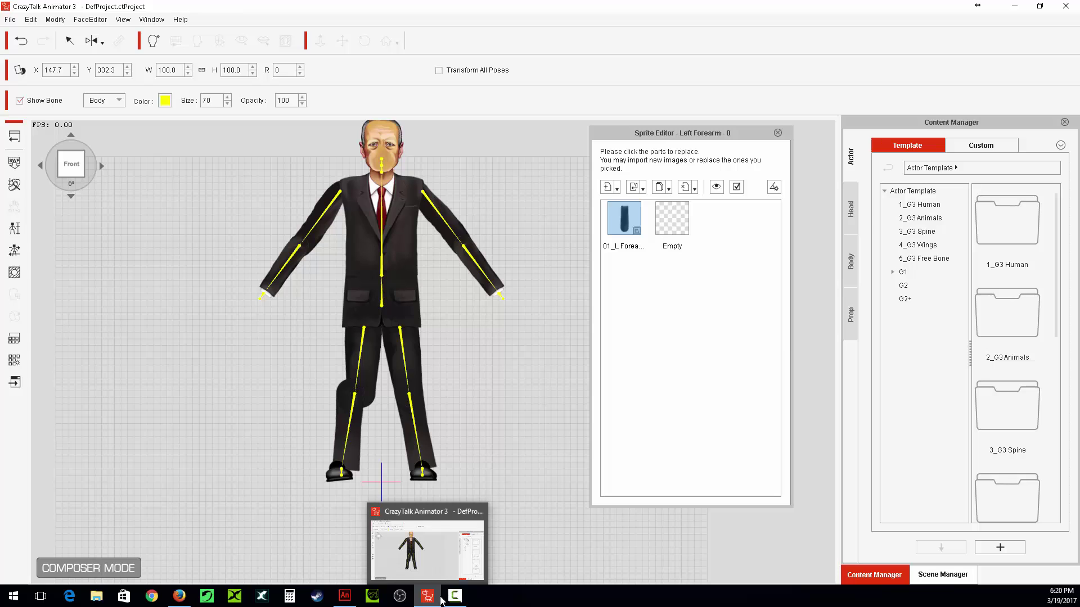
{"action": "left_click", "coordinate": [345, 596]}
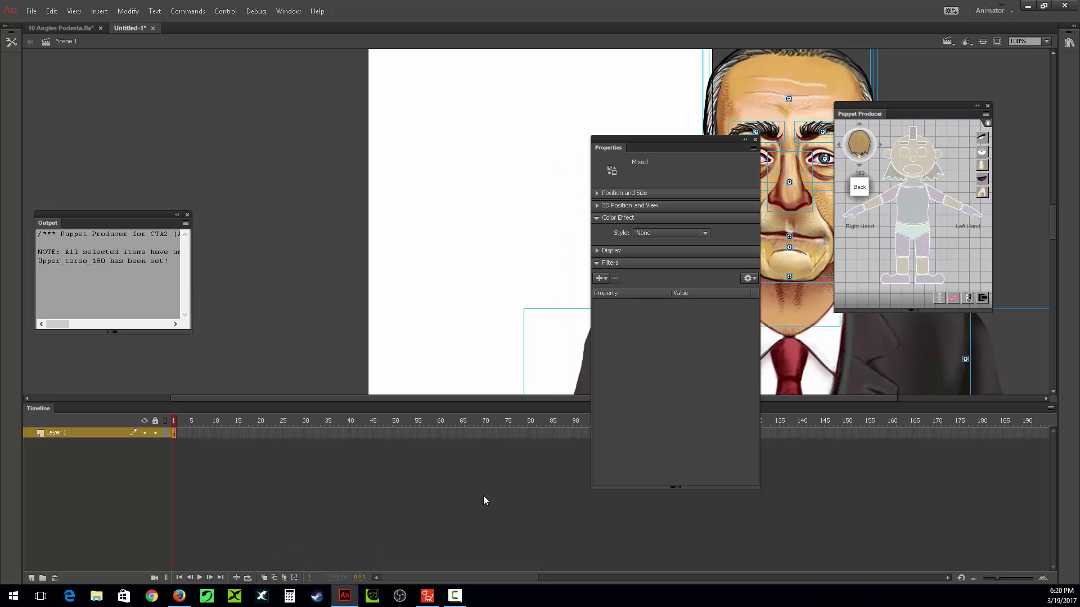
{"action": "left_click", "coordinate": [518, 275]}
{"action": "scroll", "coordinate": [505, 264], "scroll_direction": "down", "scroll_amount": 10}
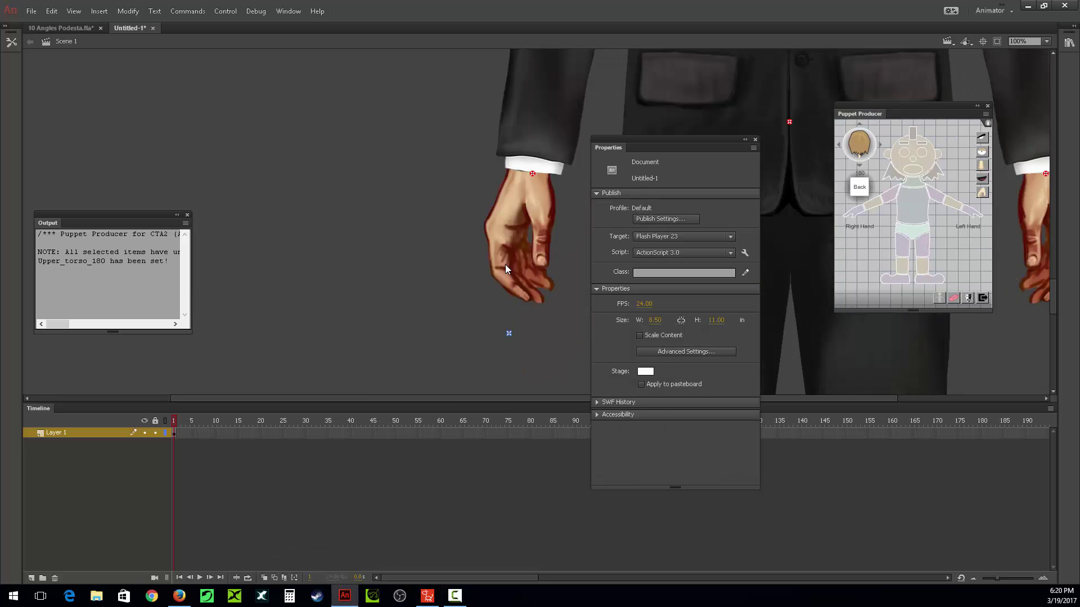
{"action": "scroll", "coordinate": [504, 265], "scroll_direction": "up", "scroll_amount": 5}
{"action": "scroll", "coordinate": [505, 265], "scroll_direction": "down", "scroll_amount": 5}
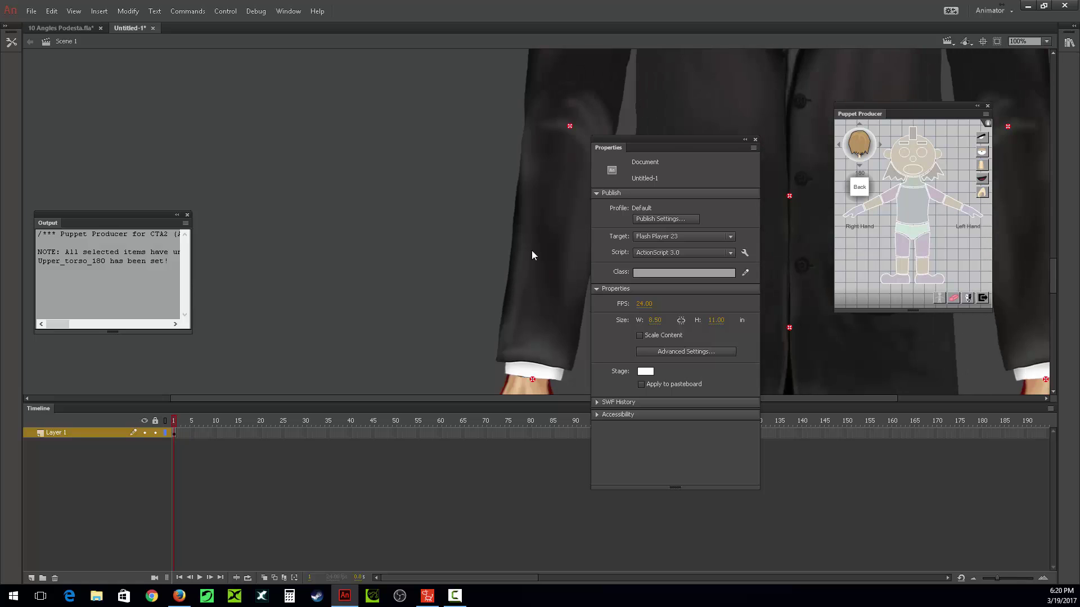
{"action": "left_click", "coordinate": [585, 74]}
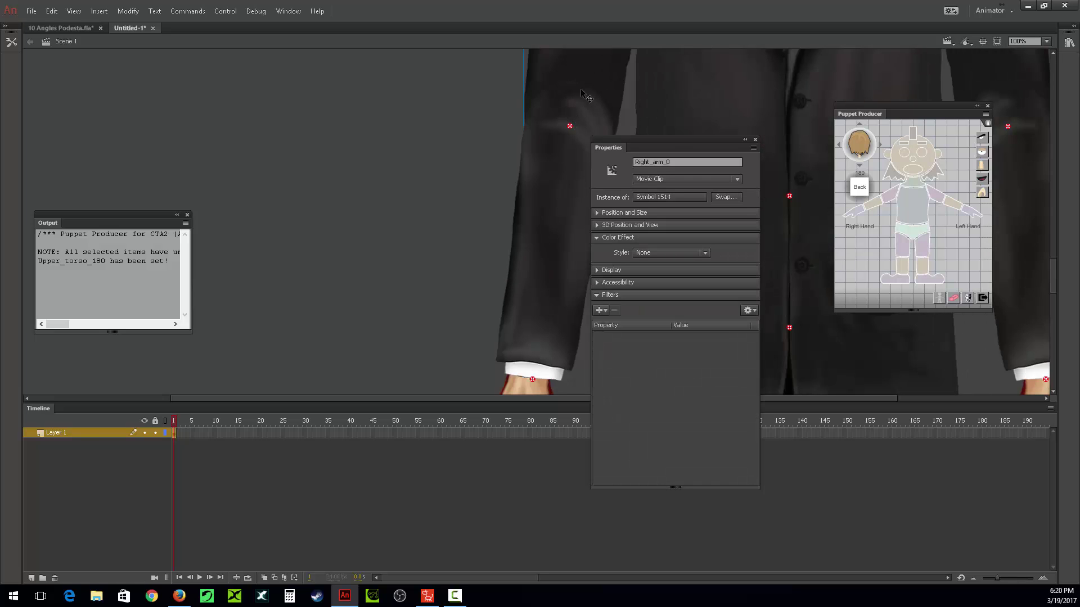
{"action": "left_click", "coordinate": [569, 126]}
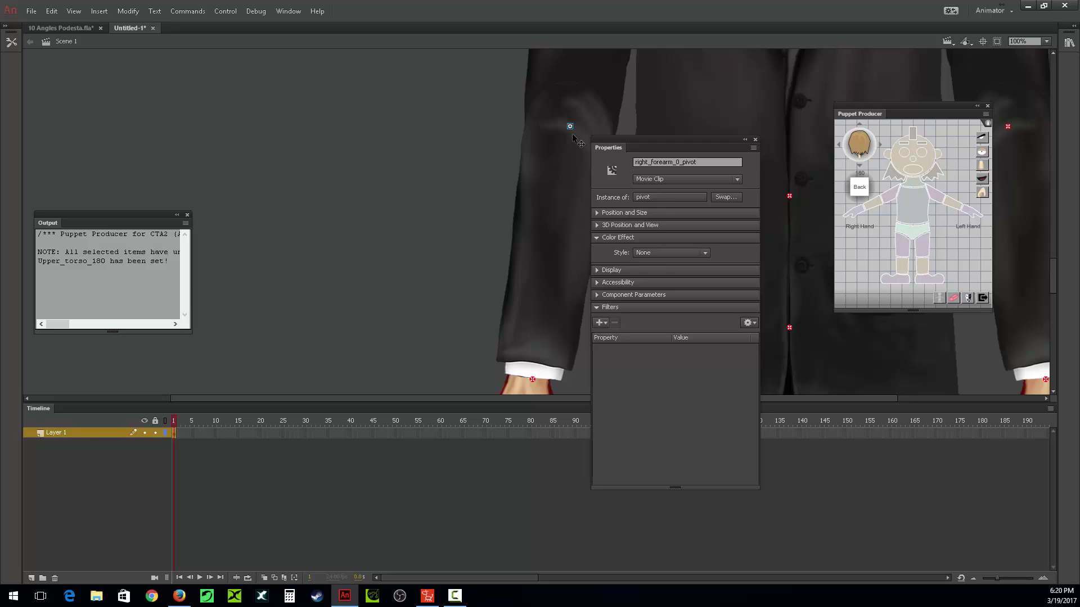
{"action": "left_click", "coordinate": [552, 173]}
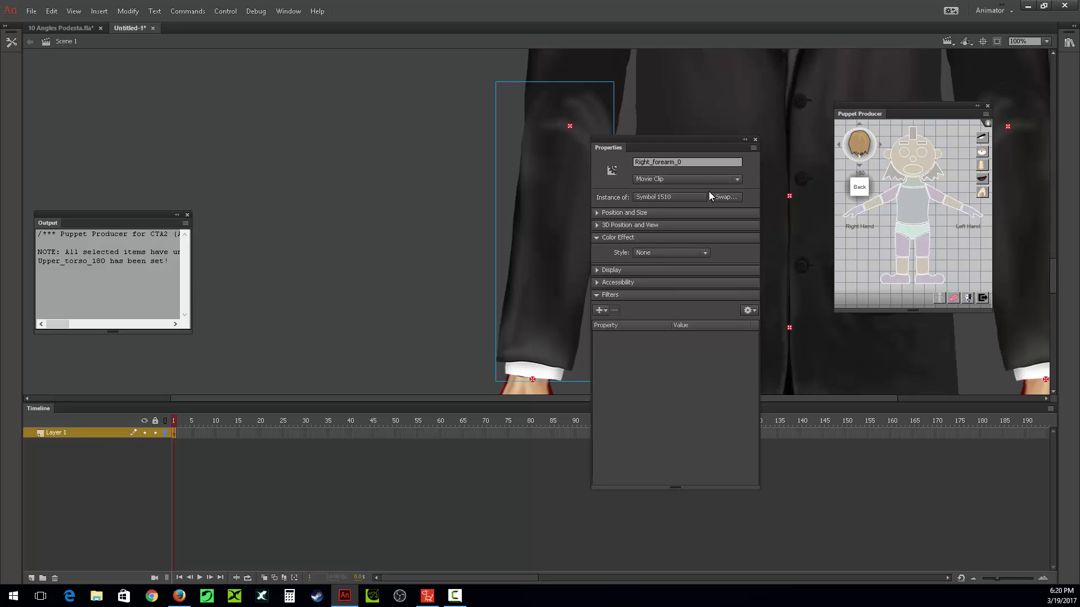
{"action": "left_click", "coordinate": [458, 290]}
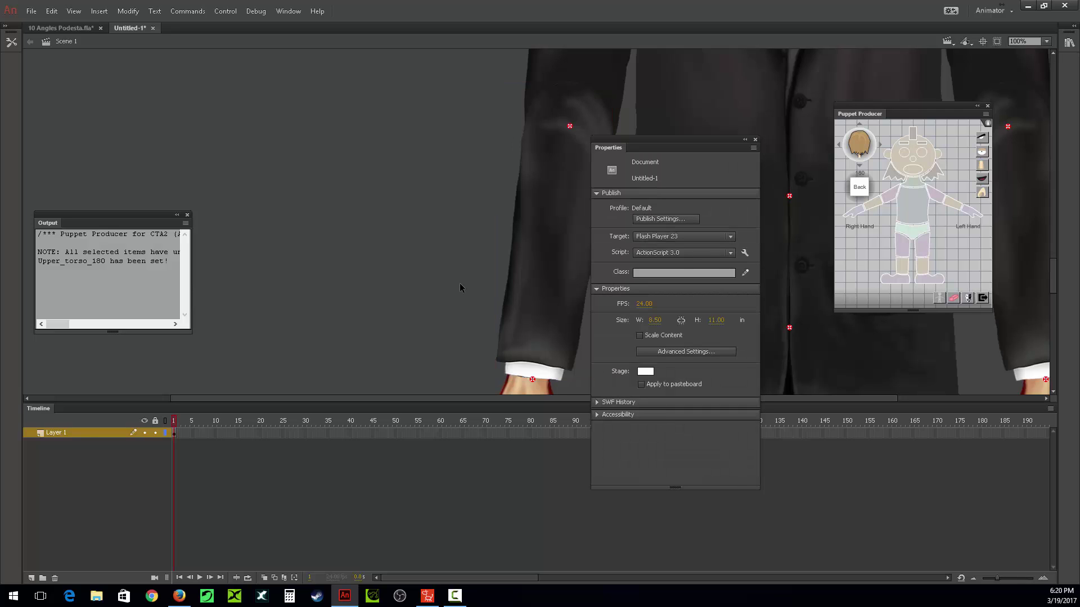
- Move the Properties and Puppet Producer panels clear of the figure and select its right hand
{"action": "key", "text": "ctrl+minus"}
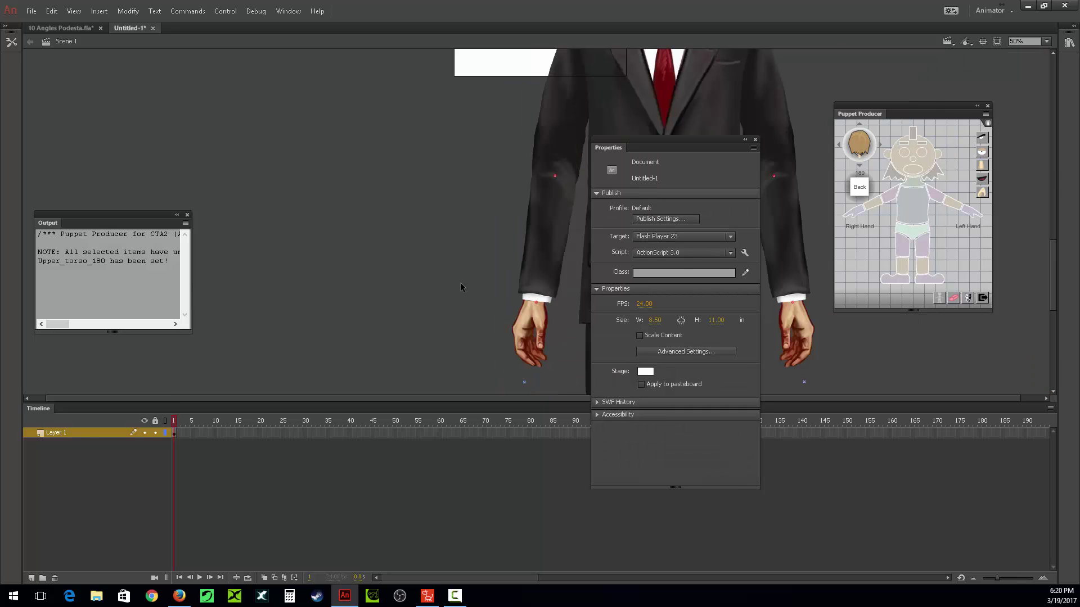
{"action": "left_click_drag", "start_coordinate": [1052, 251], "coordinate": [1049, 233]}
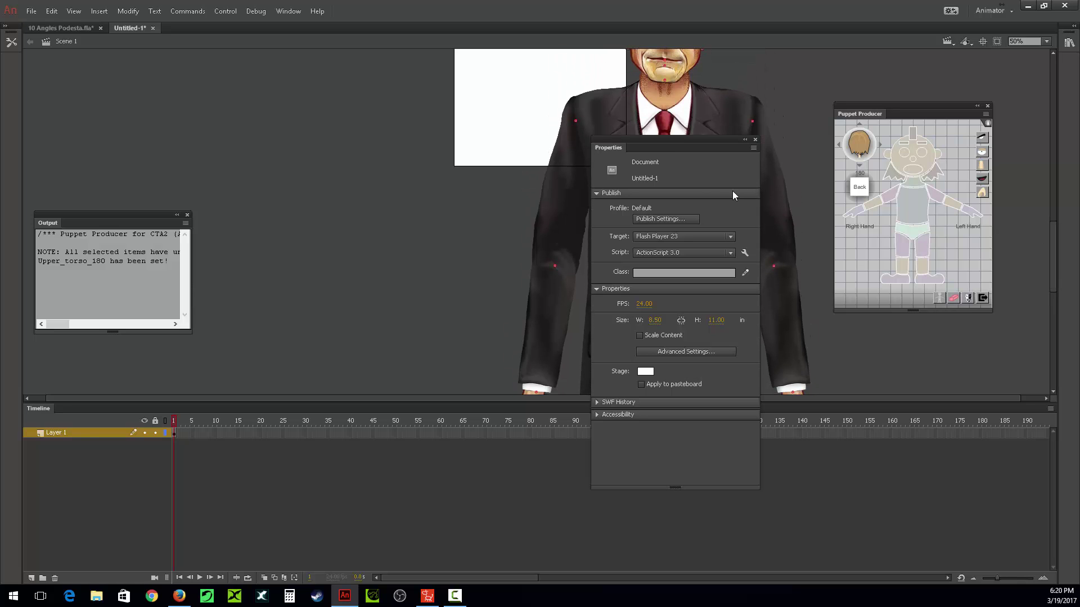
{"action": "left_click_drag", "start_coordinate": [618, 147], "coordinate": [249, 76]}
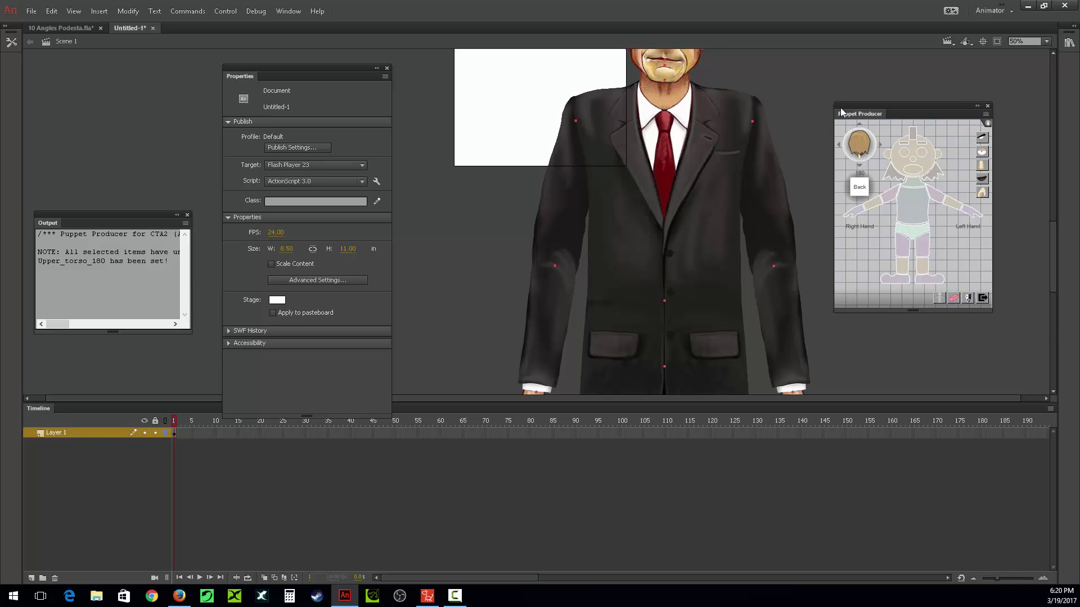
{"action": "left_click_drag", "start_coordinate": [840, 107], "coordinate": [905, 128]}
{"action": "scroll", "coordinate": [836, 199], "scroll_direction": "down", "scroll_amount": 5}
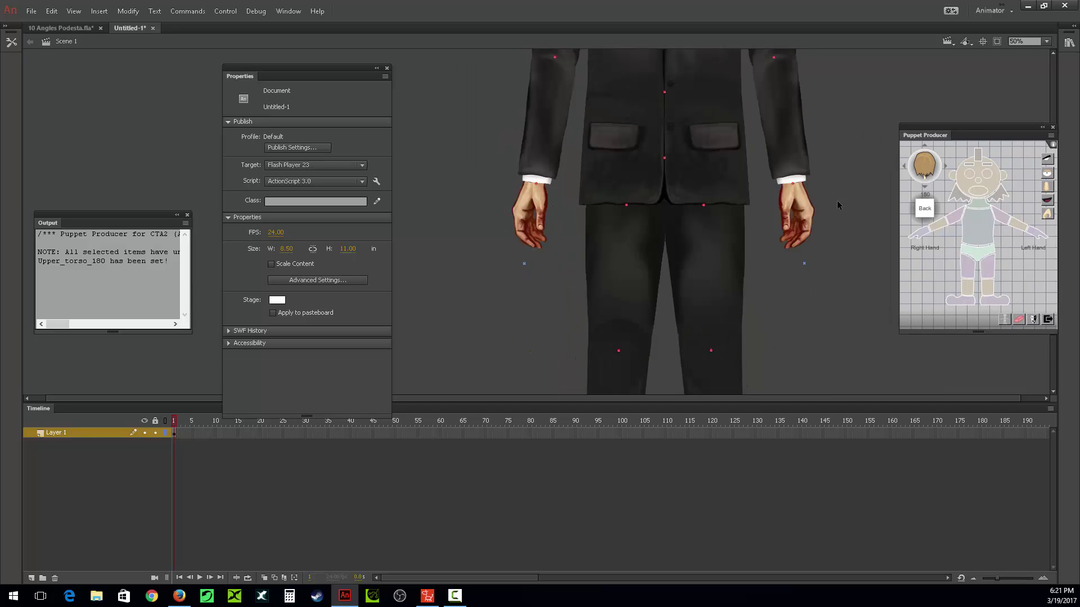
{"action": "left_click", "coordinate": [544, 213]}
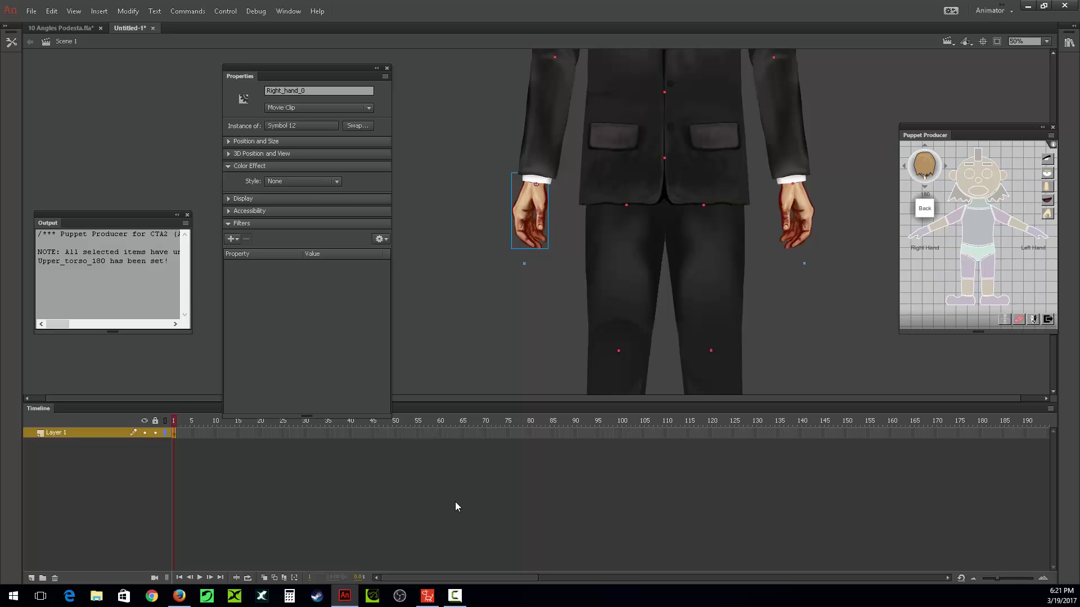
- Check the character in CrazyTalk Animator 3, return to Animate, and inspect the right hand symbol's sprite instance names on frames 1 to 4
{"action": "left_click", "coordinate": [438, 595]}
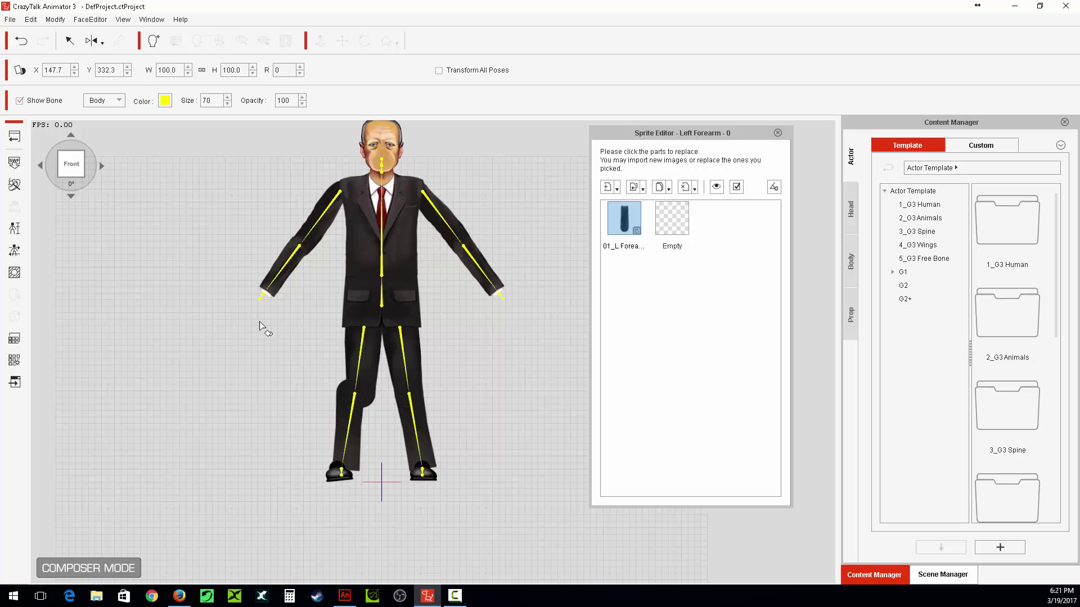
{"action": "left_click", "coordinate": [428, 595]}
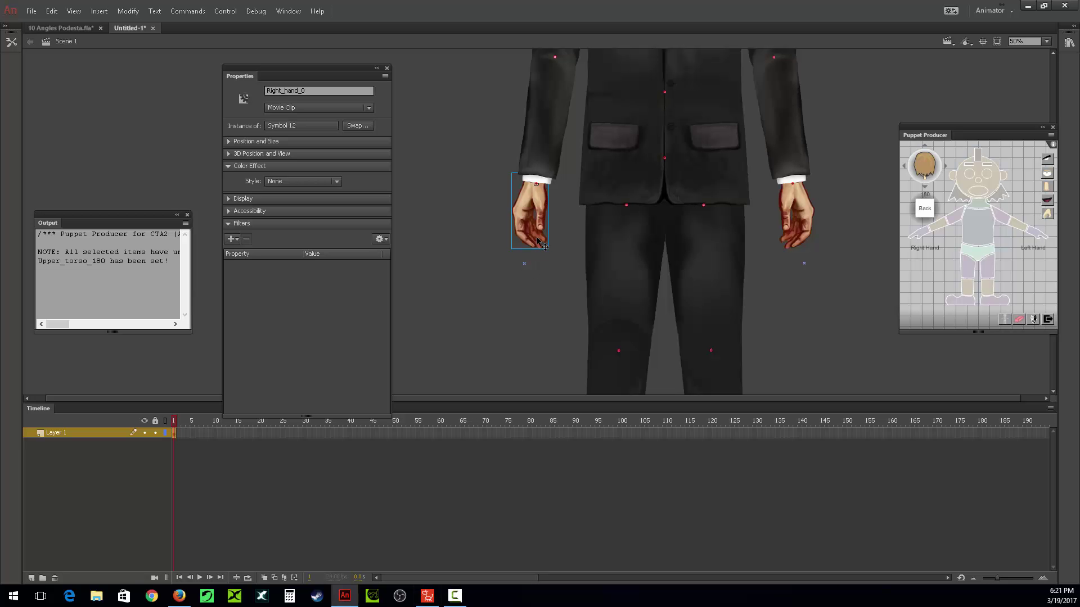
{"action": "double_click", "coordinate": [534, 213]}
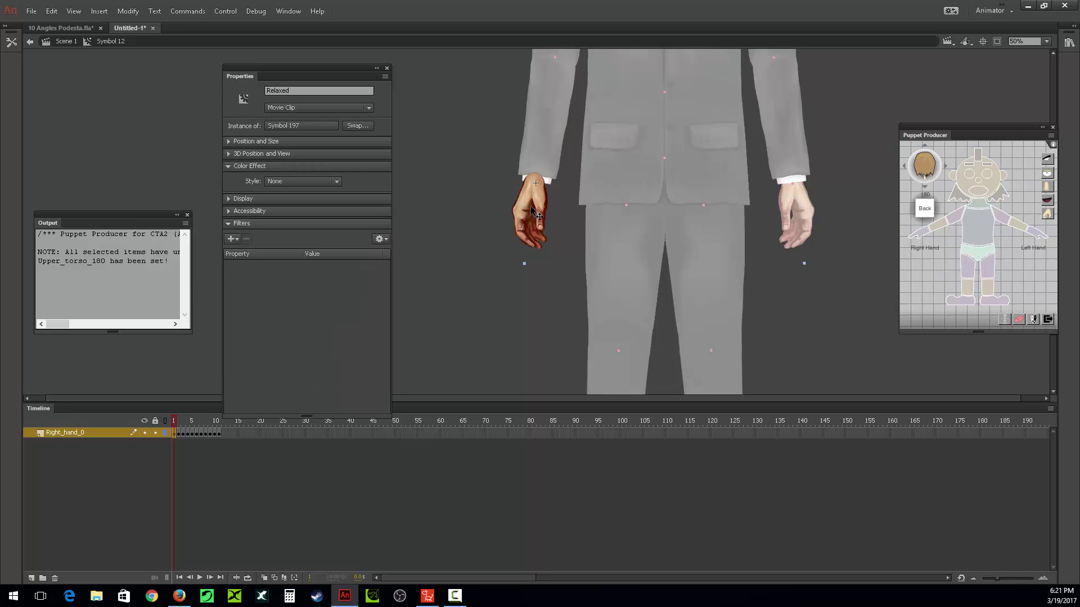
{"action": "left_click", "coordinate": [534, 213]}
{"action": "left_click", "coordinate": [178, 434]}
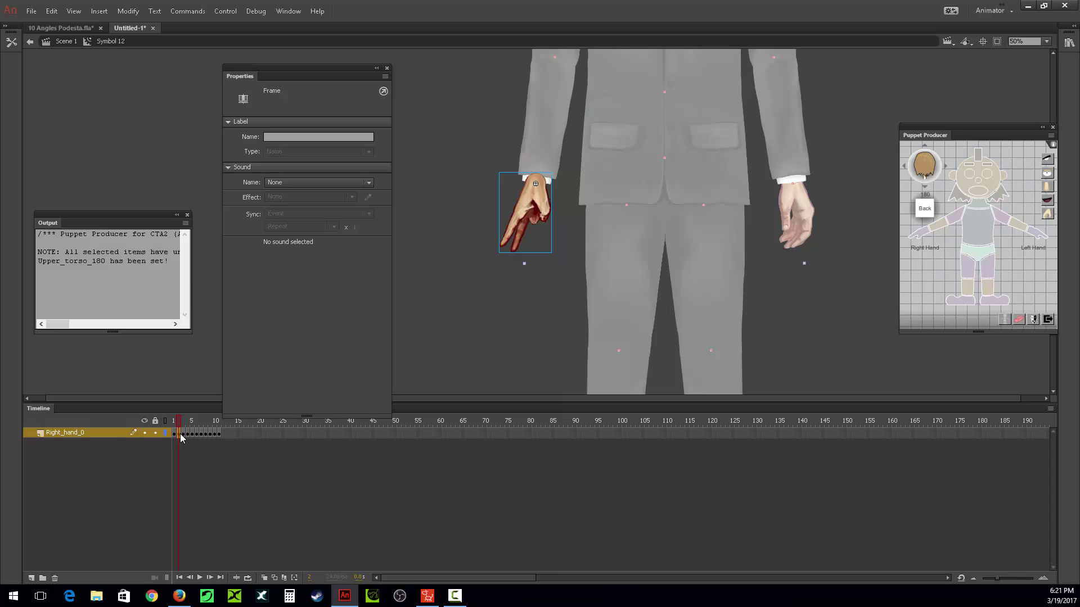
{"action": "left_click", "coordinate": [532, 206]}
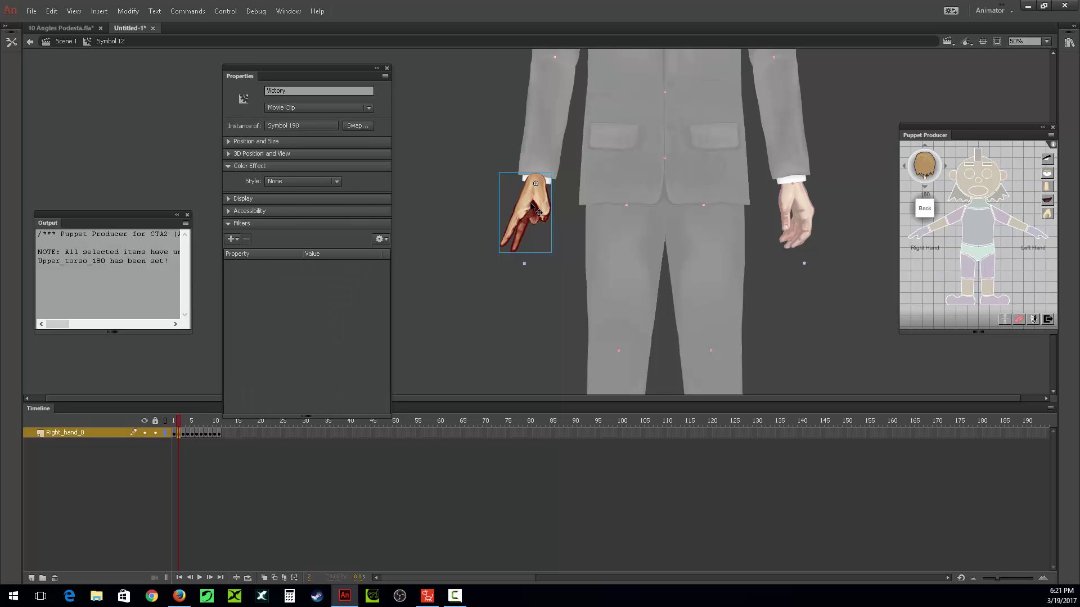
{"action": "left_click", "coordinate": [185, 433]}
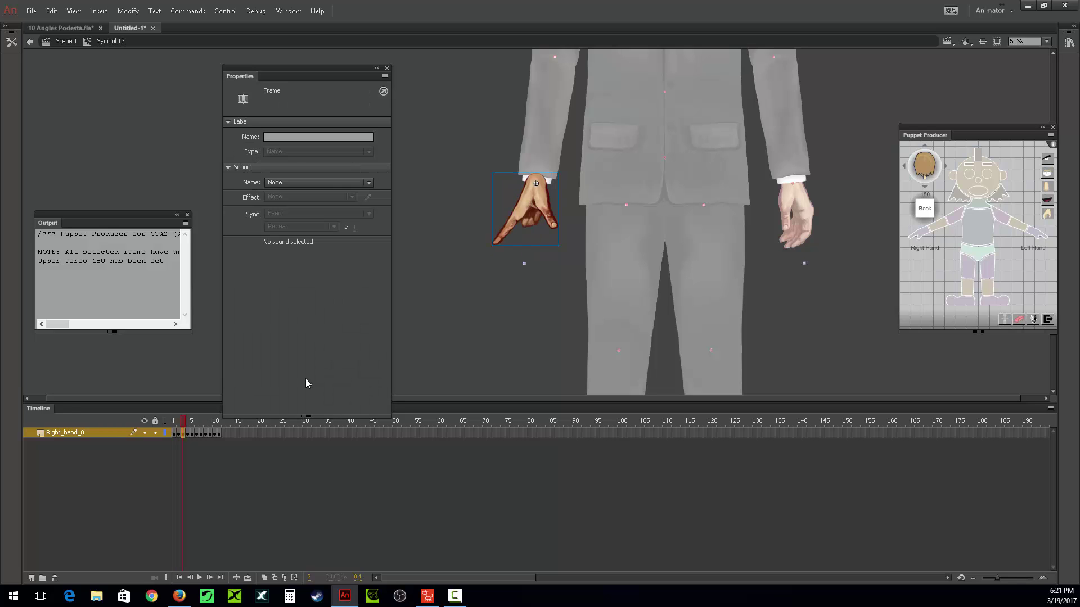
{"action": "left_click", "coordinate": [541, 206]}
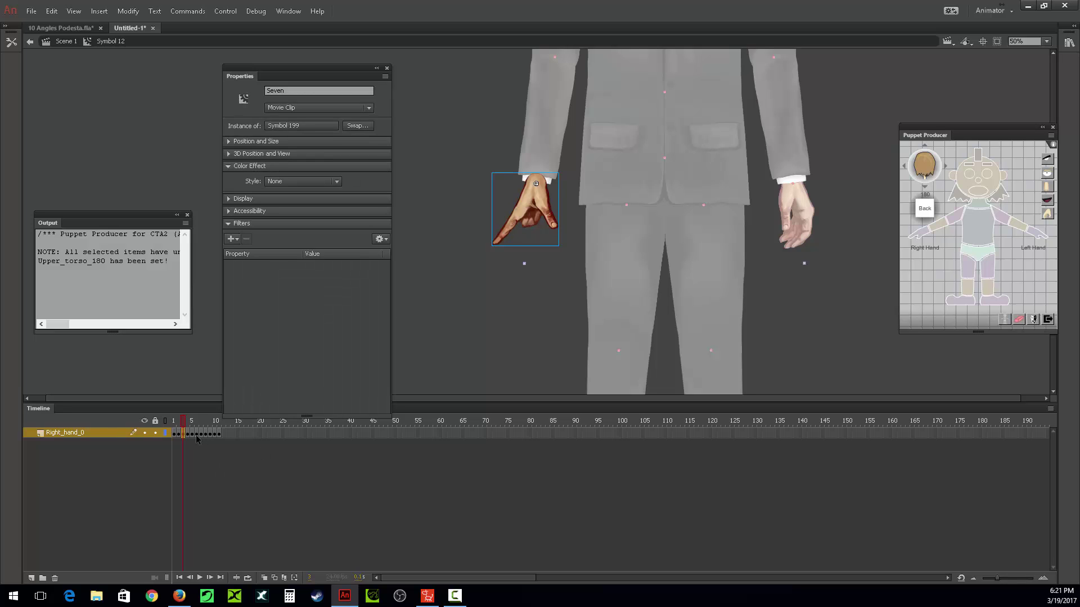
{"action": "left_click", "coordinate": [188, 434]}
{"action": "left_click", "coordinate": [535, 208]}
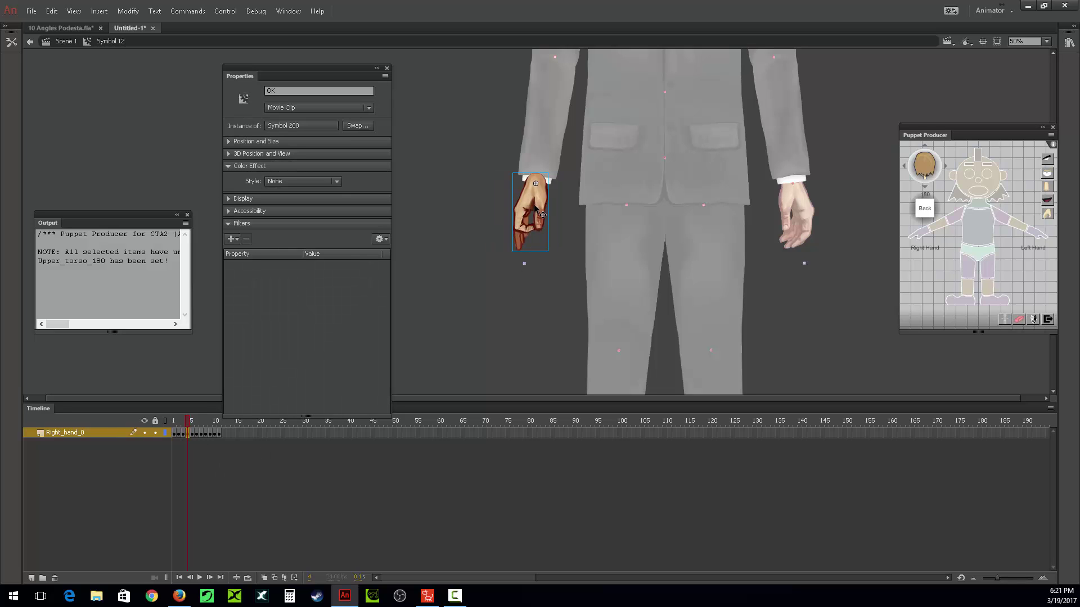
- Break apart the movie clip nested inside the right hand's frame 1 sprite so its artwork sits directly in the sprite symbol
{"action": "left_click", "coordinate": [175, 433]}
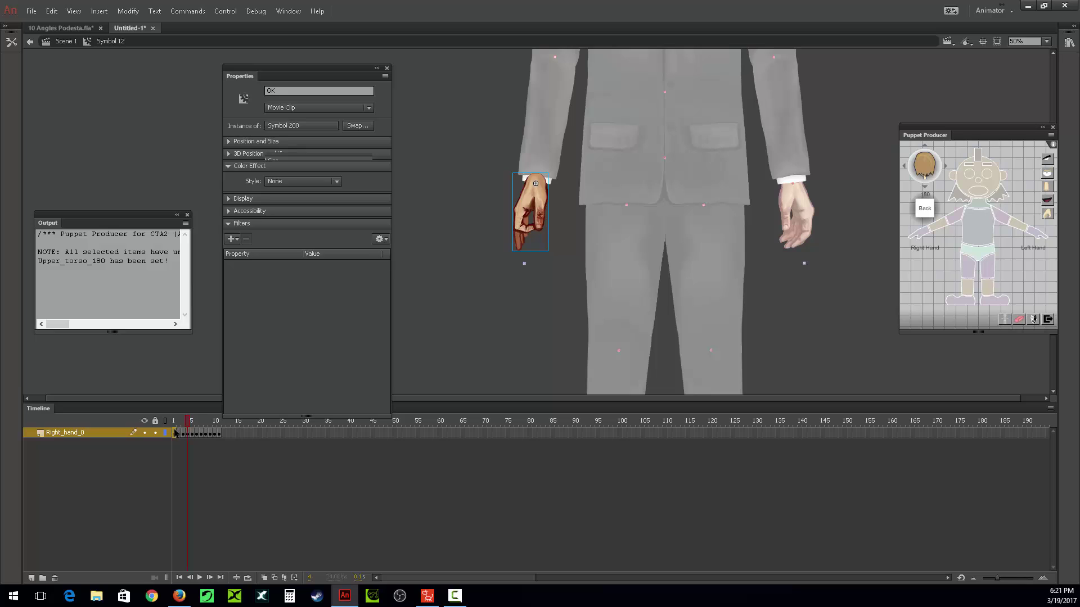
{"action": "double_click", "coordinate": [543, 204]}
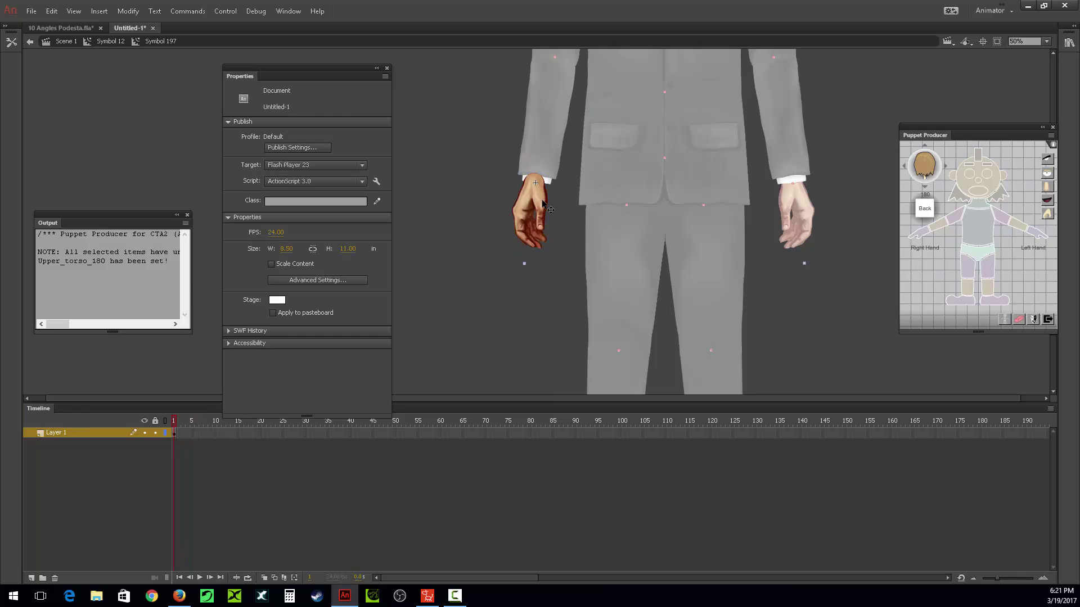
{"action": "left_click", "coordinate": [544, 203]}
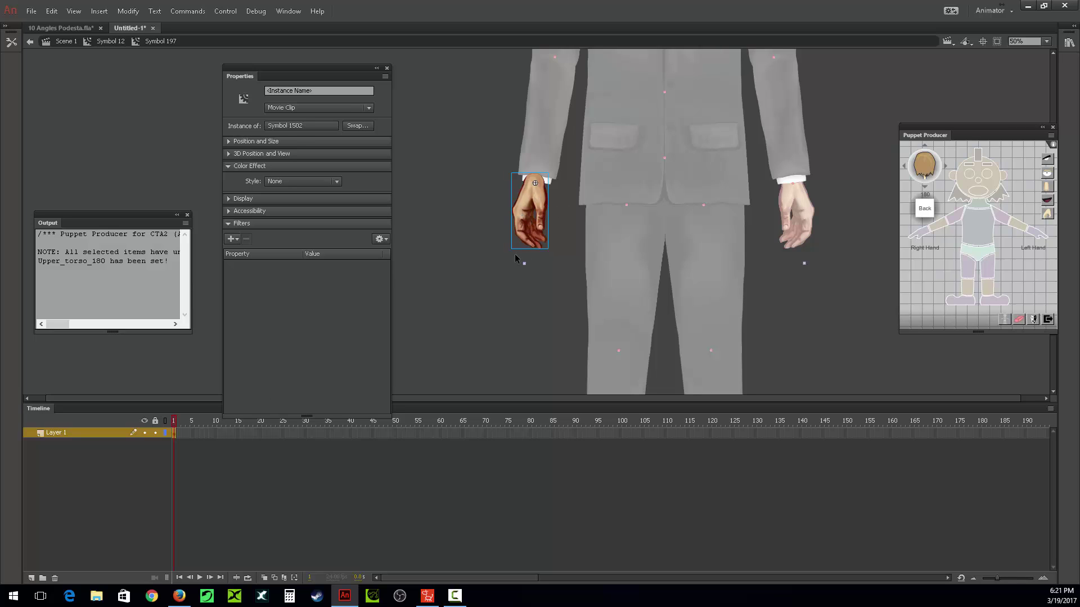
{"action": "key", "text": "ctrl+b"}
{"action": "double_click", "coordinate": [180, 390]}
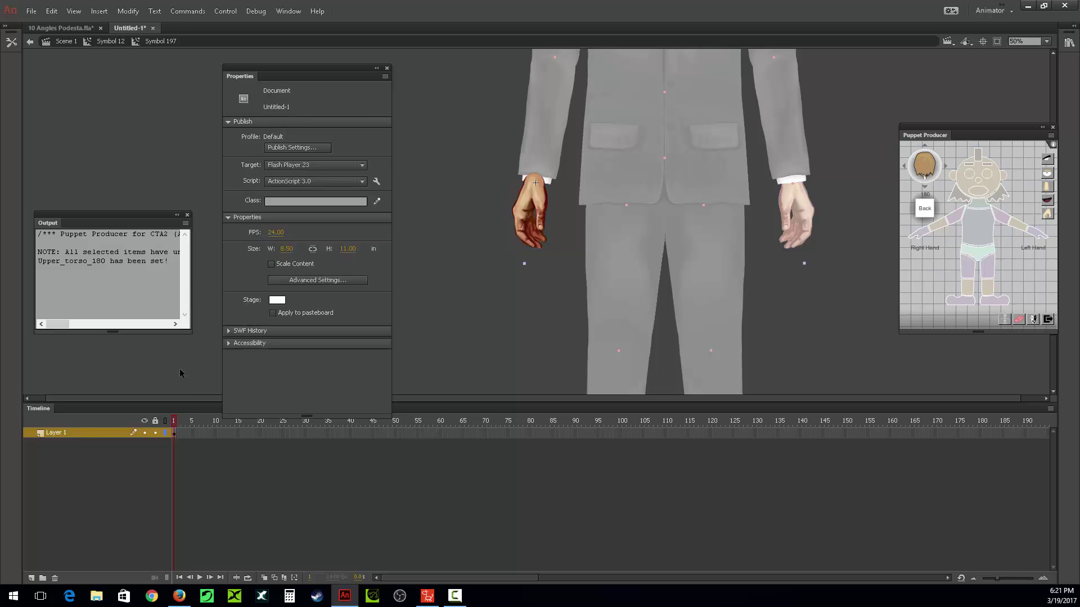
- Try to break apart the bitmap inside the right hand's frame 2 Victory sprite, and undo it
{"action": "left_click", "coordinate": [177, 437]}
{"action": "left_click", "coordinate": [531, 223]}
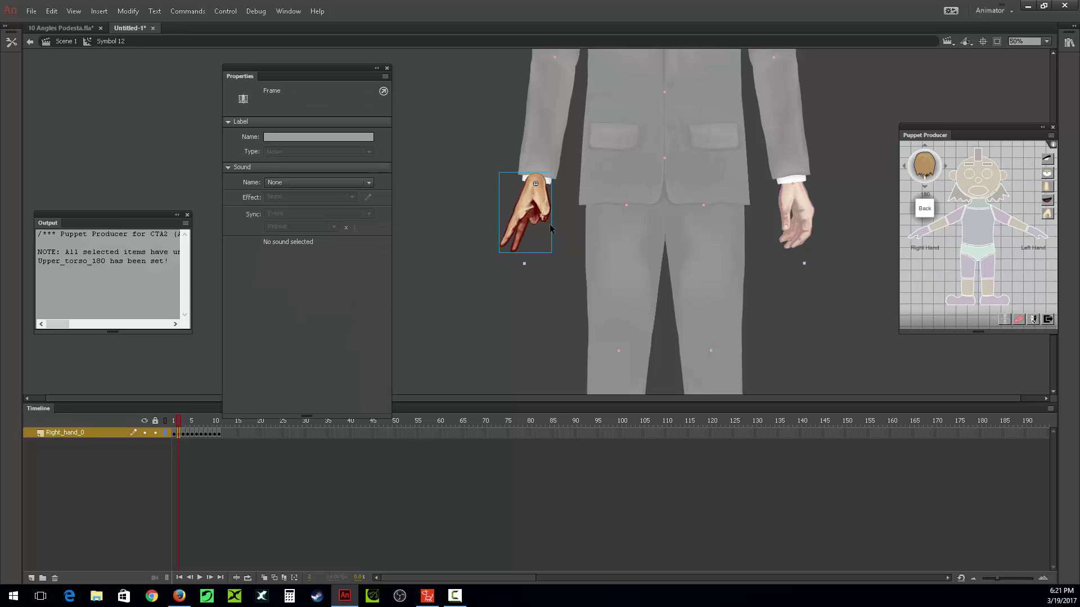
{"action": "double_click", "coordinate": [526, 221]}
{"action": "left_click", "coordinate": [518, 215]}
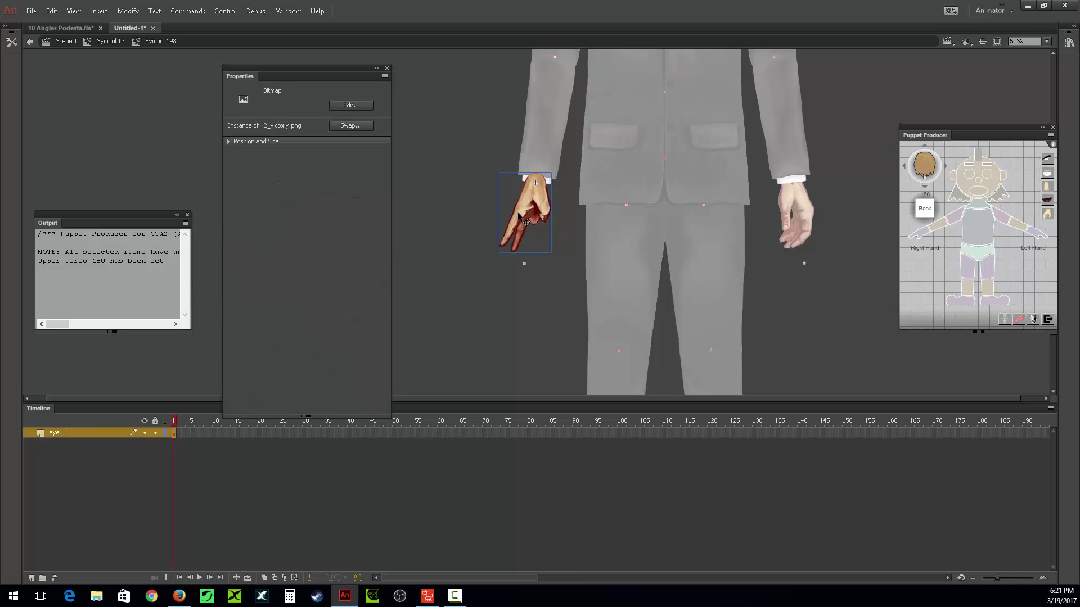
{"action": "key", "text": "ctrl+b"}
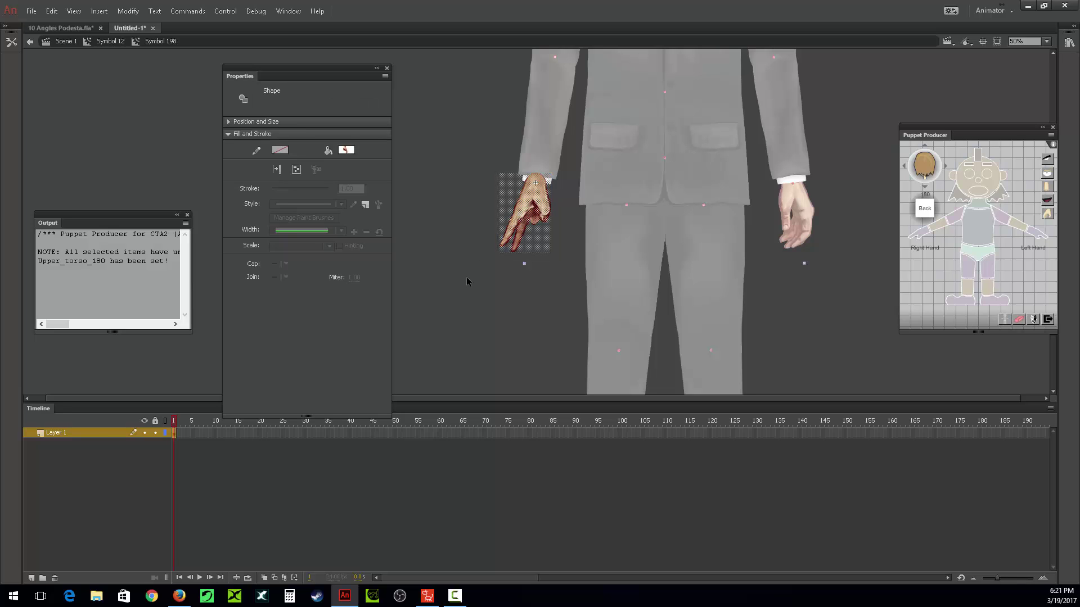
{"action": "key", "text": "ctrl+z"}
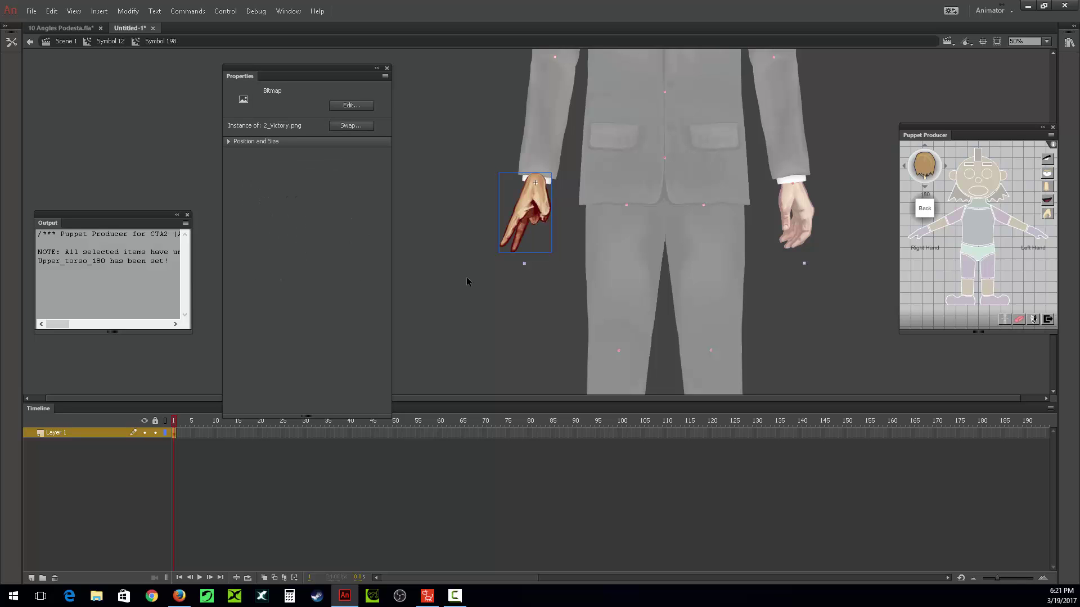
{"action": "double_click", "coordinate": [416, 320]}
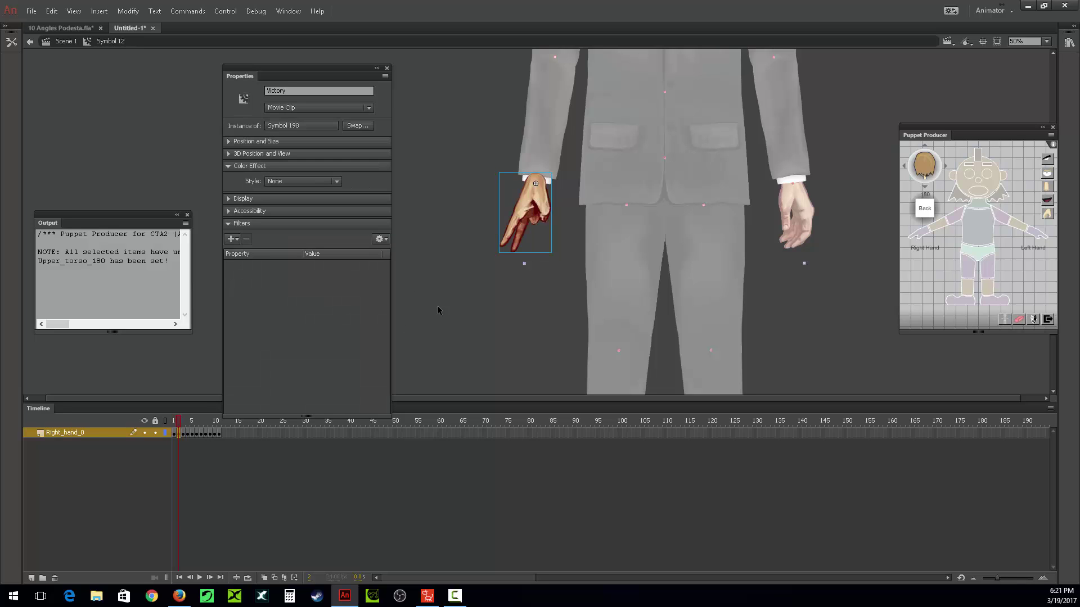
- Inspect the contents of the right hand sprites on frames 2 to 4 for extra nested symbols
{"action": "double_click", "coordinate": [524, 211]}
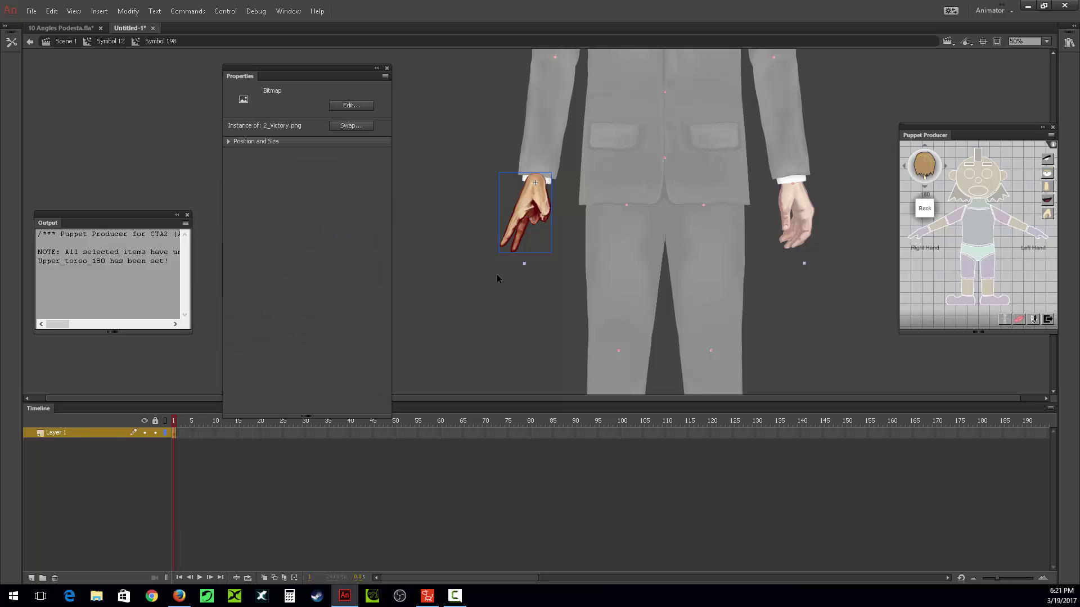
{"action": "double_click", "coordinate": [480, 301]}
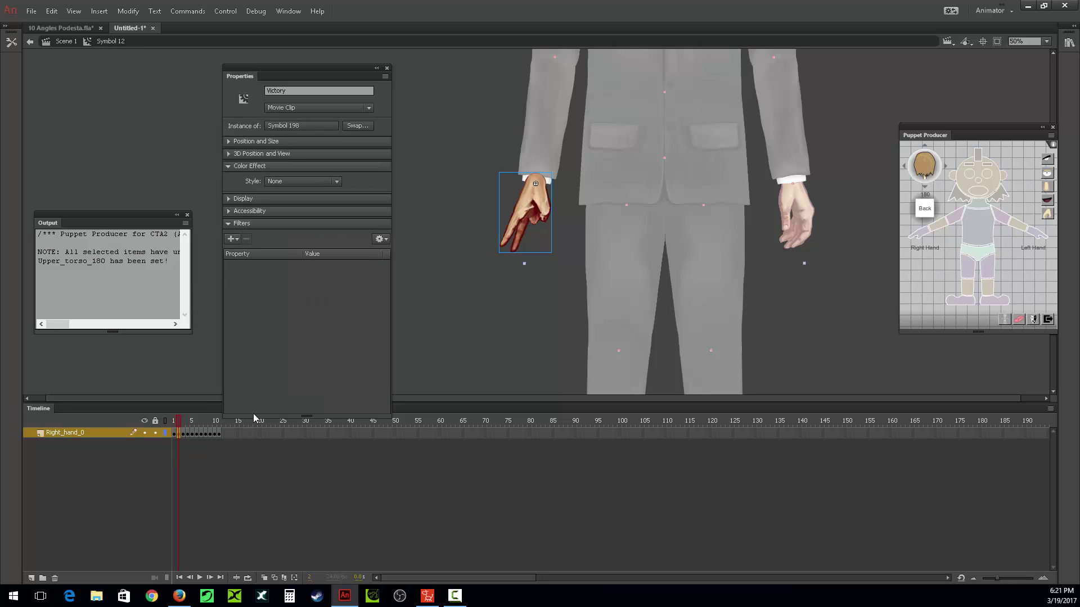
{"action": "left_click", "coordinate": [181, 435]}
{"action": "double_click", "coordinate": [524, 219]}
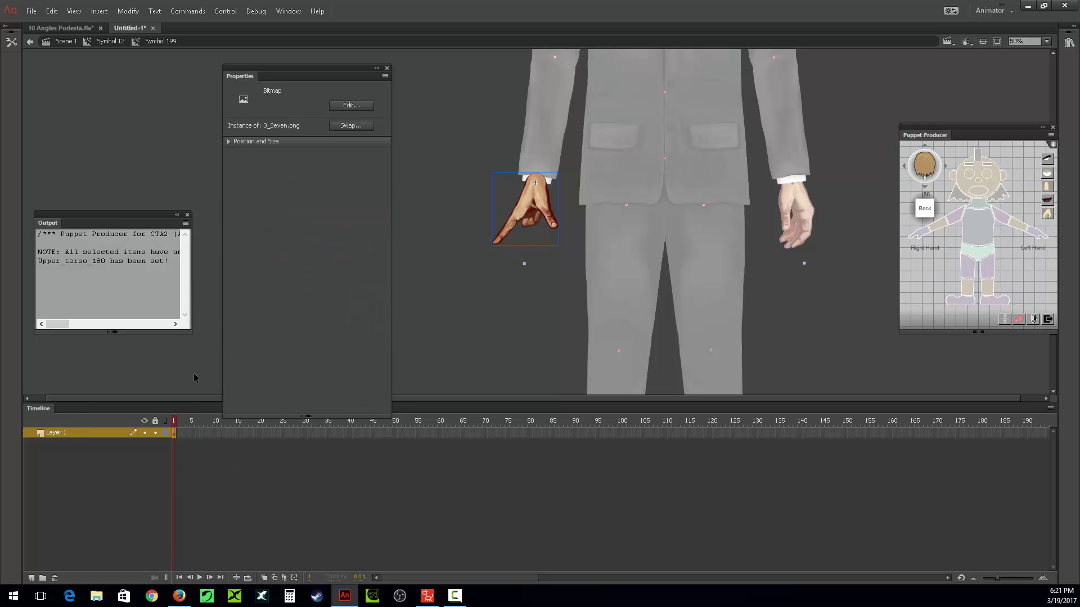
{"action": "double_click", "coordinate": [441, 329]}
{"action": "left_click", "coordinate": [191, 434]}
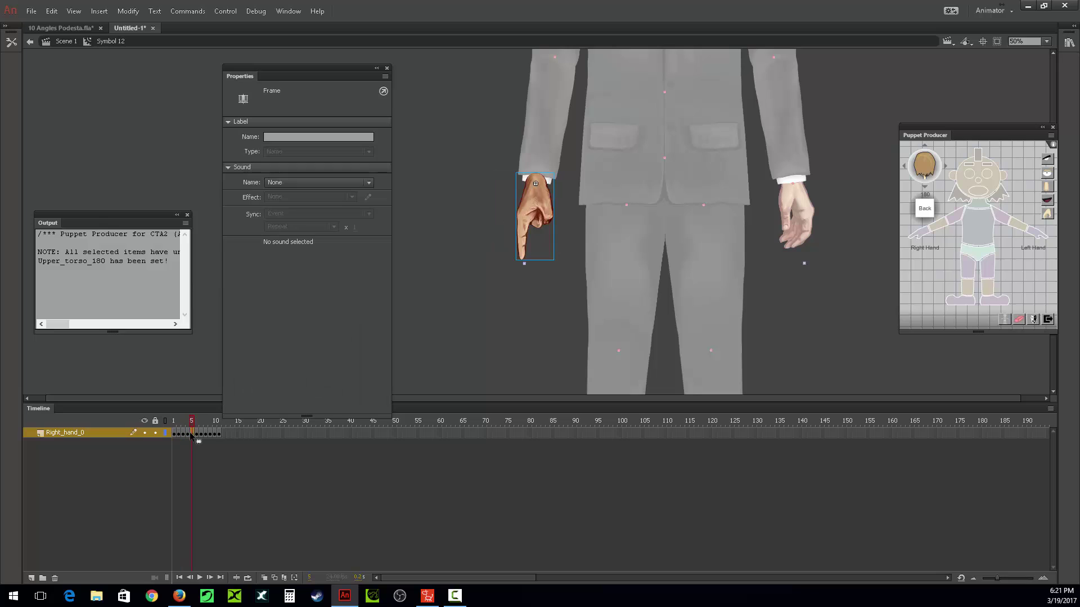
{"action": "left_click", "coordinate": [188, 434]}
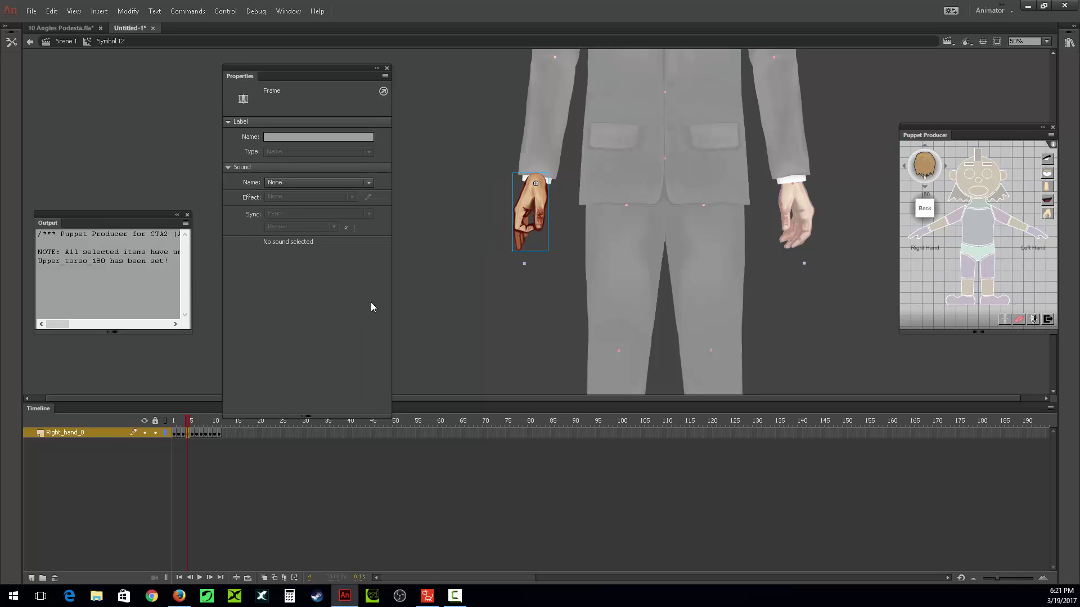
{"action": "double_click", "coordinate": [532, 203]}
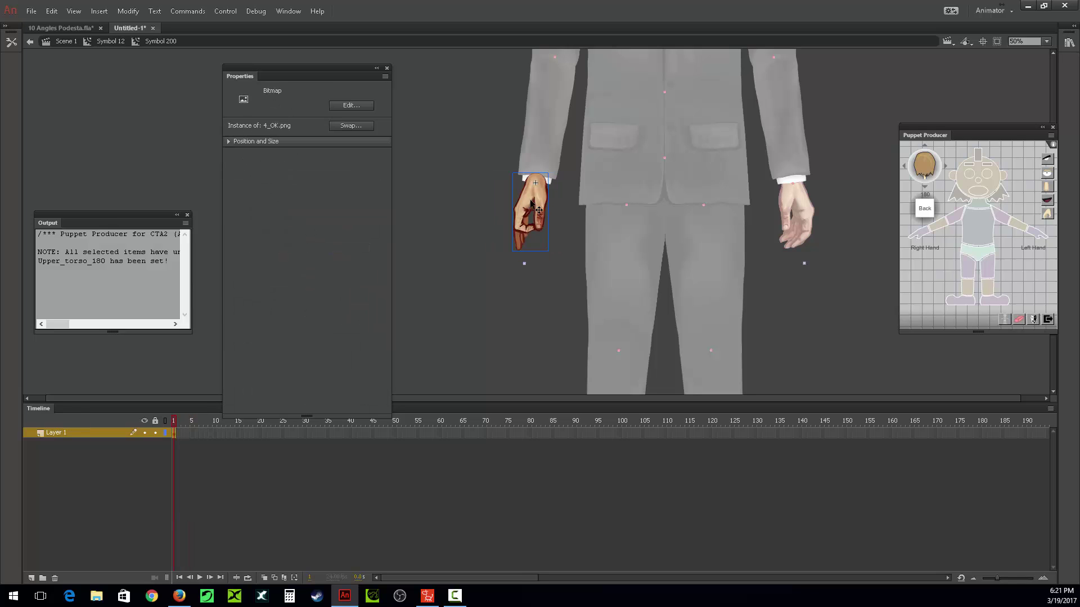
{"action": "double_click", "coordinate": [193, 373]}
- Check what the right hand sprites on frames 5 and 6 contain, returning to the hand symbol after each
{"action": "left_click", "coordinate": [192, 433]}
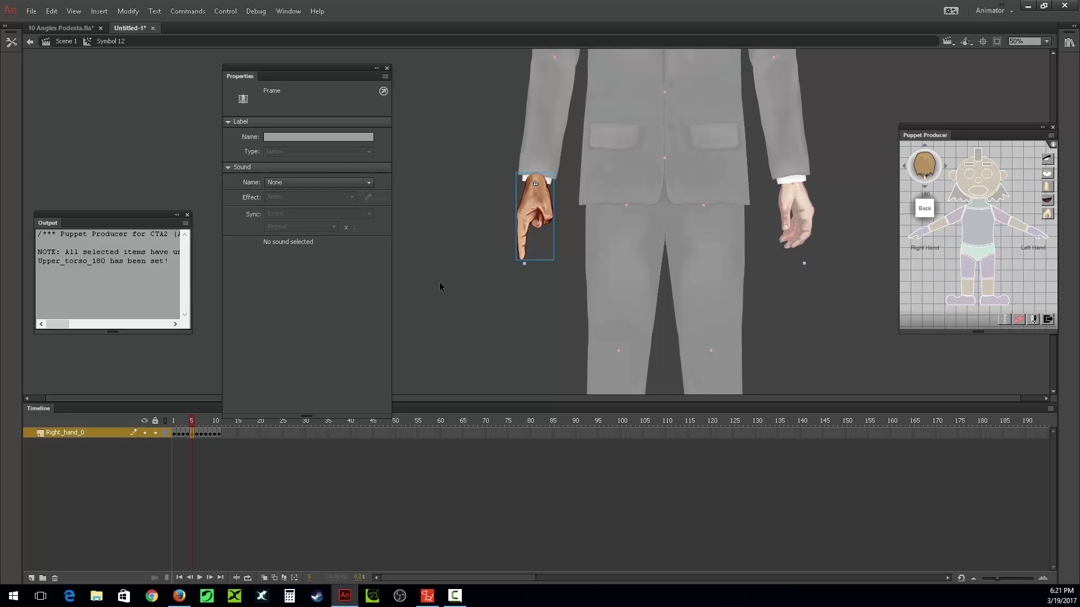
{"action": "double_click", "coordinate": [535, 216]}
{"action": "left_click", "coordinate": [535, 214]}
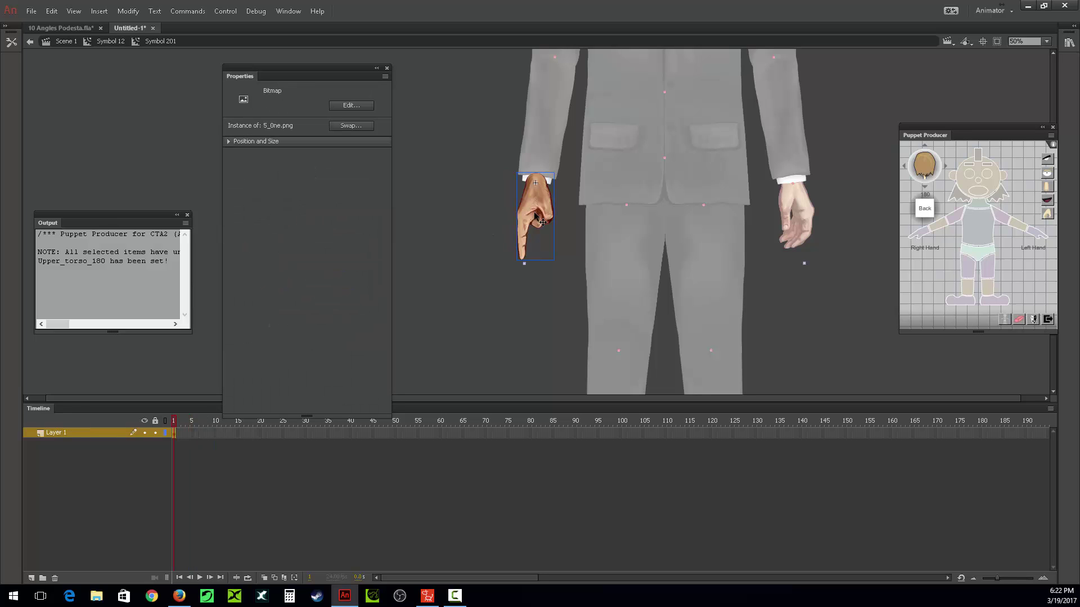
{"action": "double_click", "coordinate": [450, 329]}
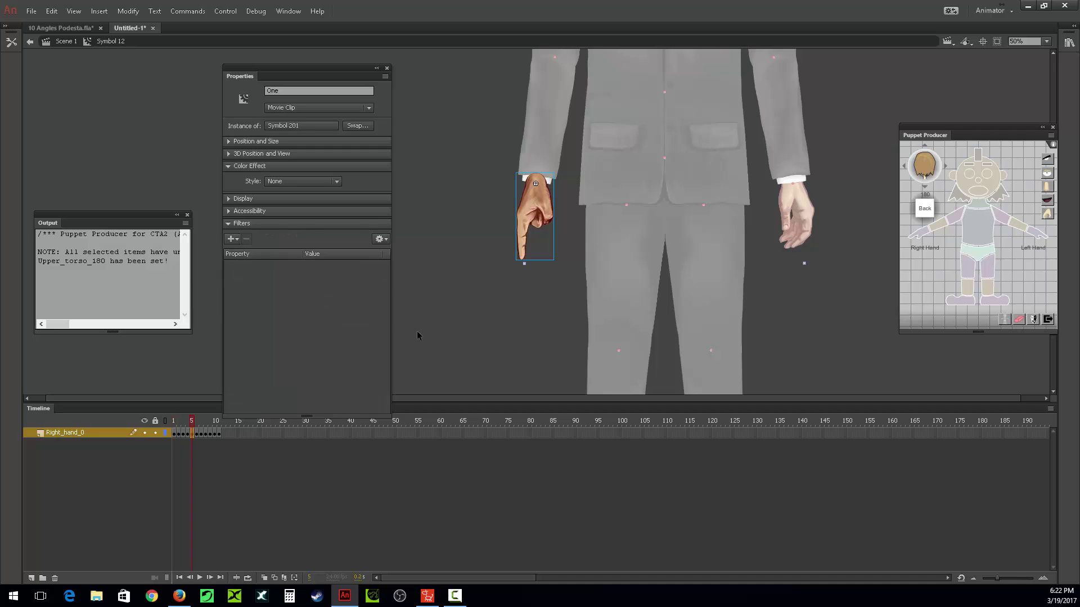
{"action": "left_click", "coordinate": [196, 433]}
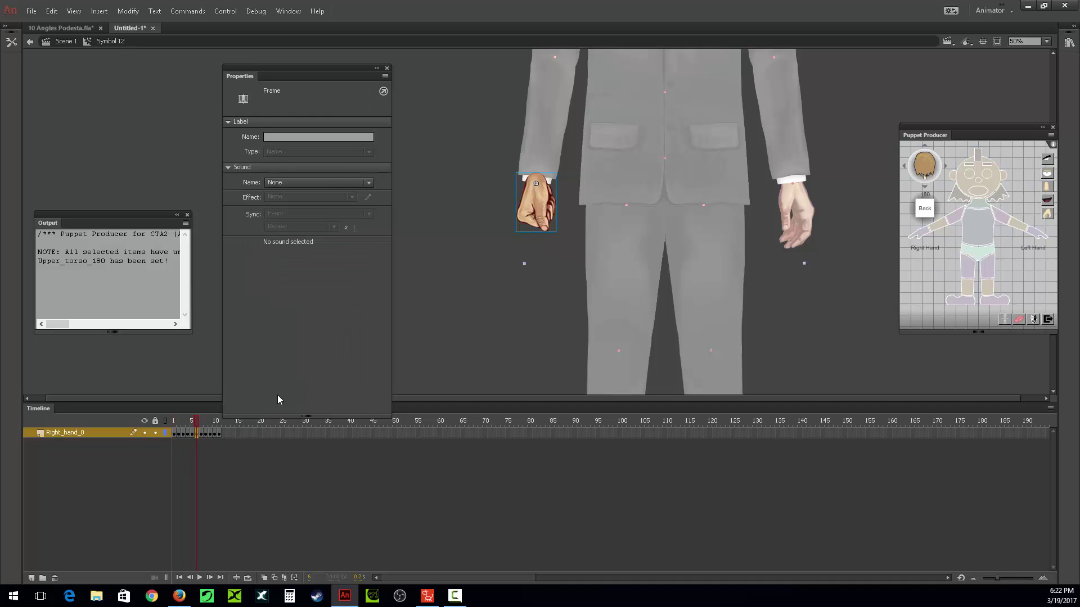
{"action": "left_click", "coordinate": [538, 218]}
{"action": "double_click", "coordinate": [538, 218]}
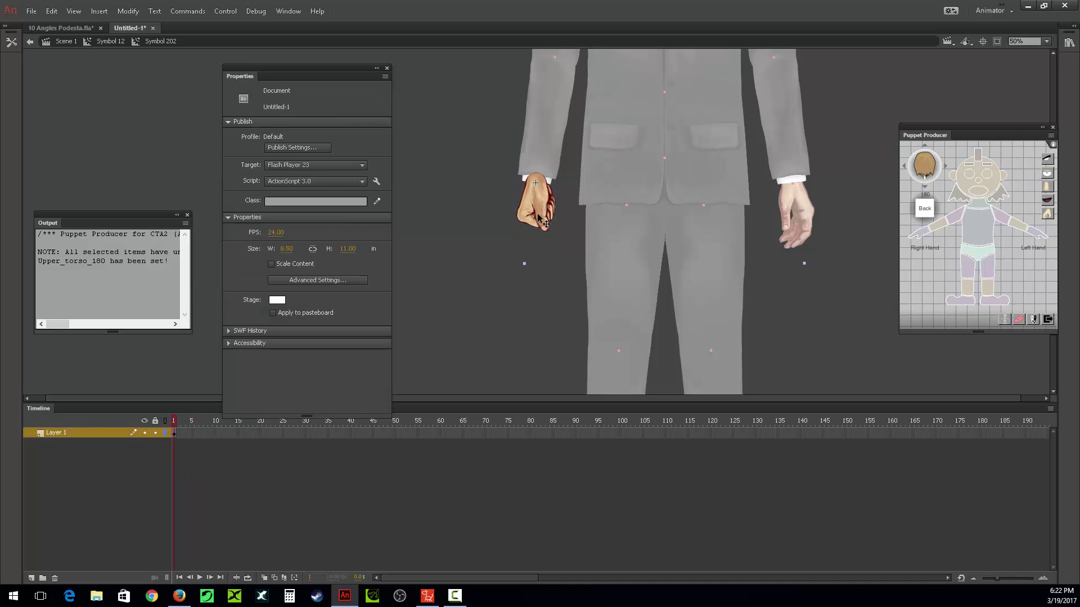
{"action": "left_click", "coordinate": [538, 219]}
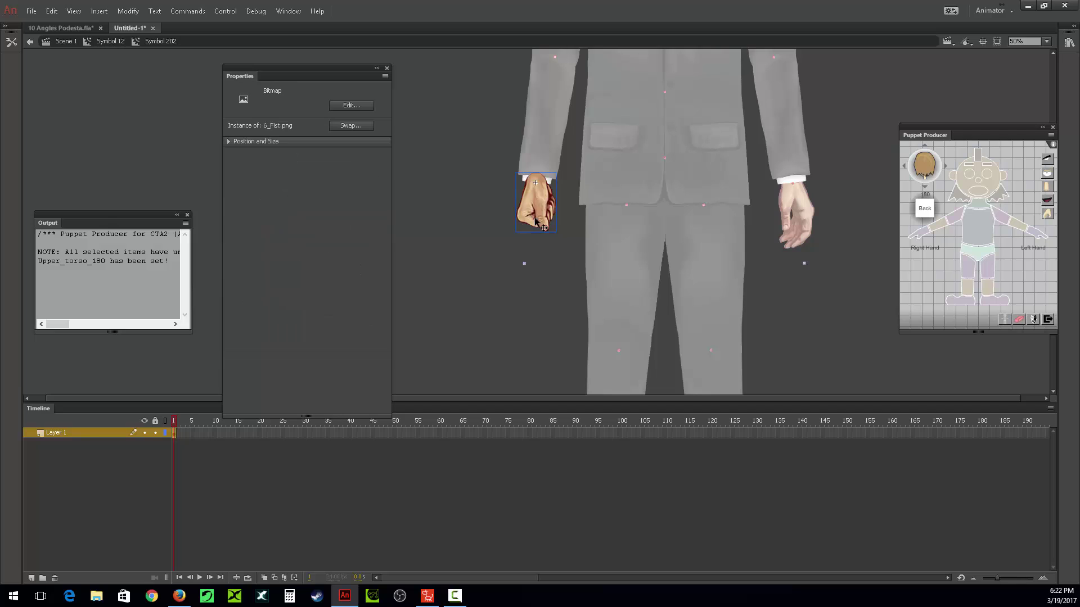
{"action": "double_click", "coordinate": [582, 281]}
- Open the right hand sprites on frames 7 and 8 and check their contents and instance names
{"action": "left_click", "coordinate": [202, 434]}
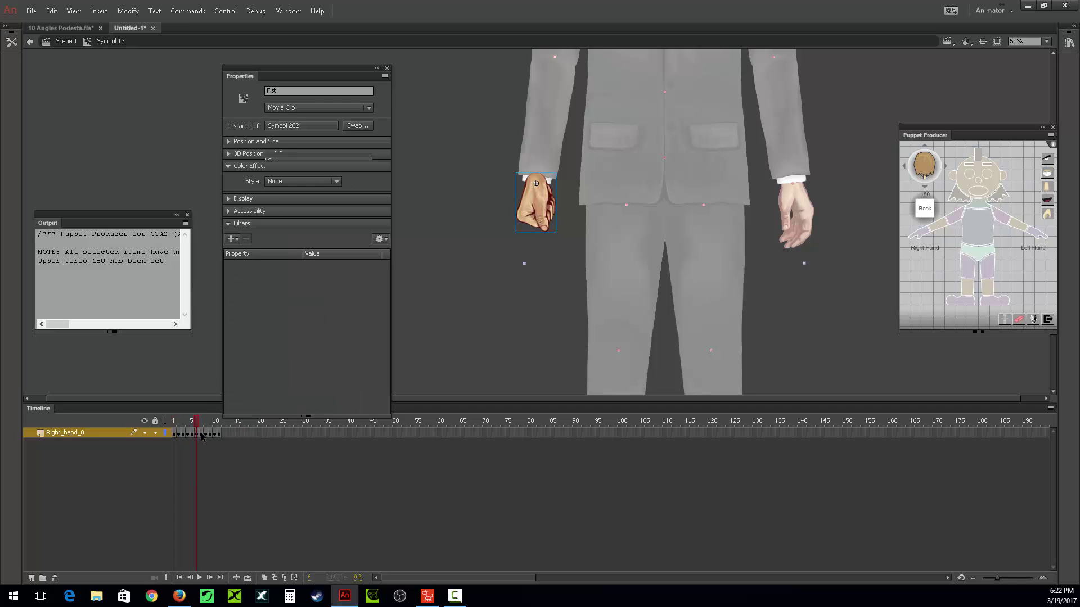
{"action": "left_click", "coordinate": [538, 222]}
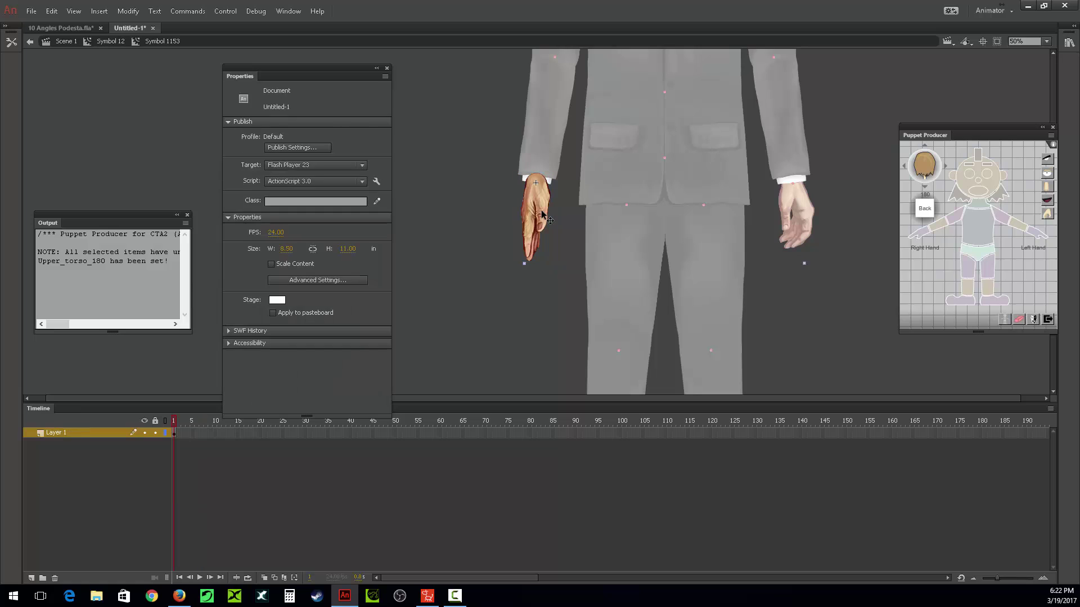
{"action": "double_click", "coordinate": [539, 223]}
{"action": "double_click", "coordinate": [502, 286]}
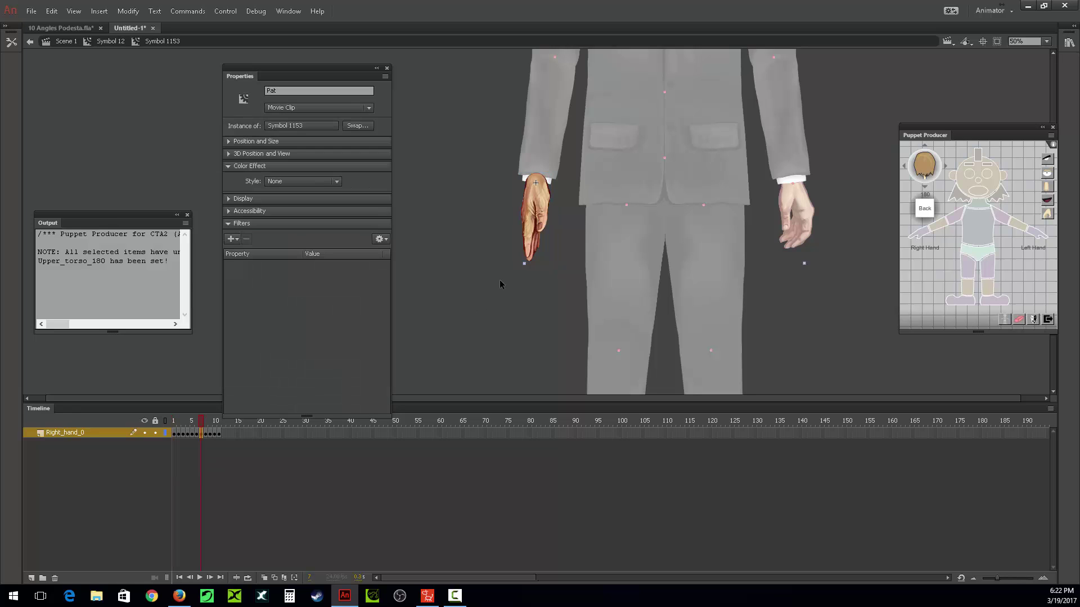
{"action": "left_click", "coordinate": [204, 440]}
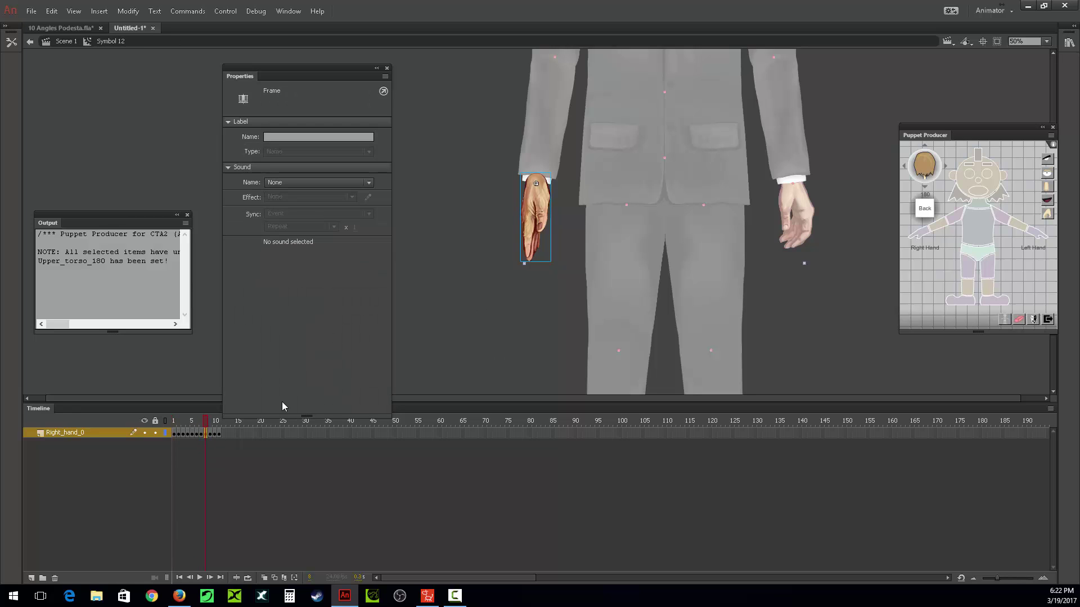
{"action": "left_click", "coordinate": [546, 221]}
{"action": "double_click", "coordinate": [548, 217]}
{"action": "left_click", "coordinate": [546, 216]}
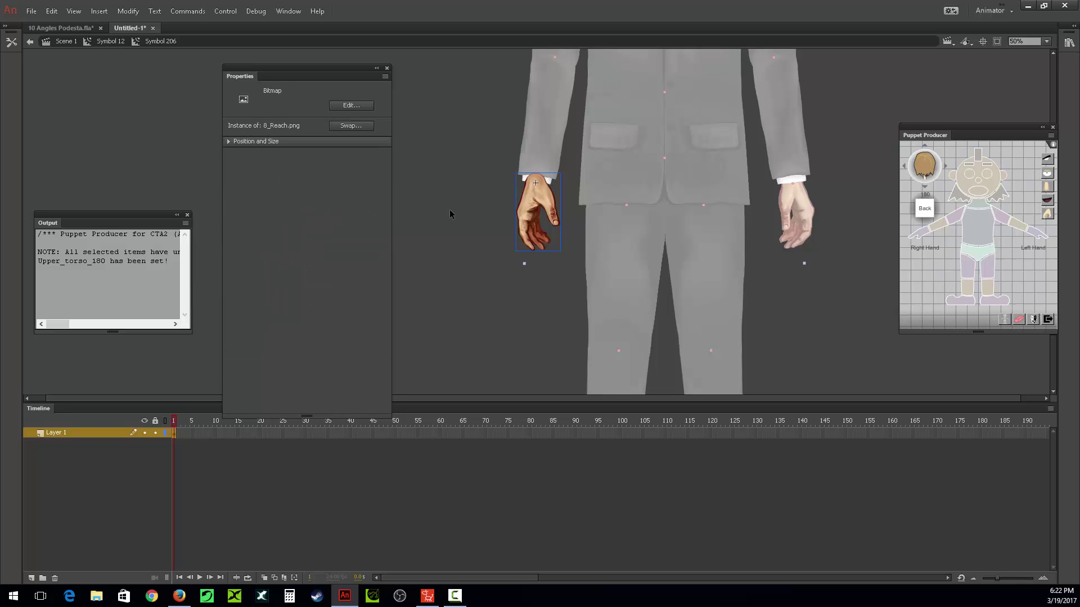
{"action": "double_click", "coordinate": [465, 321]}
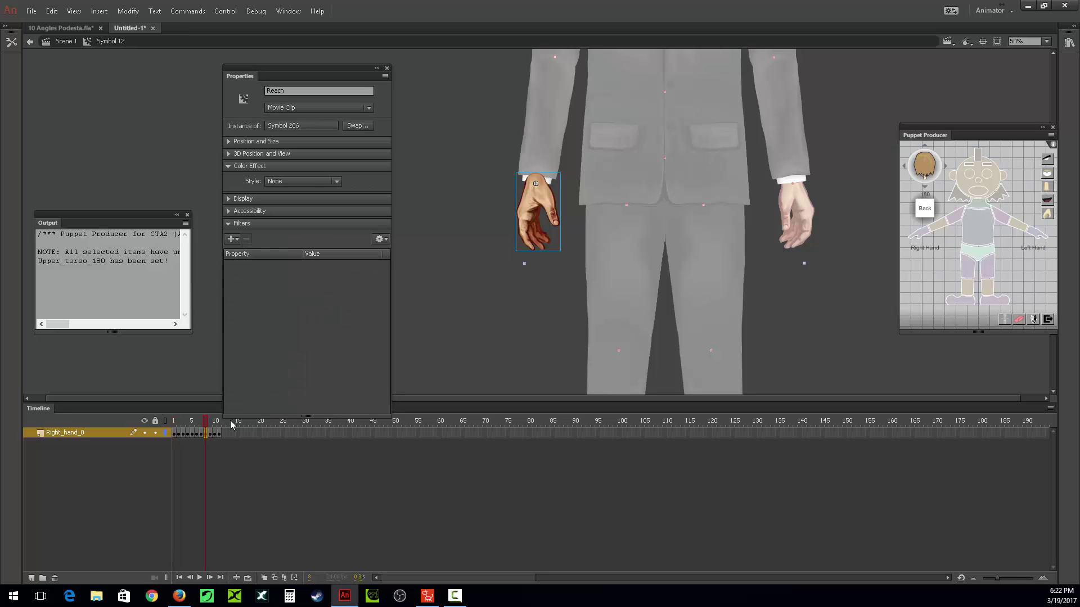
- Examine the contents of the right hand sprites on frames 9 to 11
{"action": "left_click", "coordinate": [212, 434]}
{"action": "double_click", "coordinate": [537, 219]}
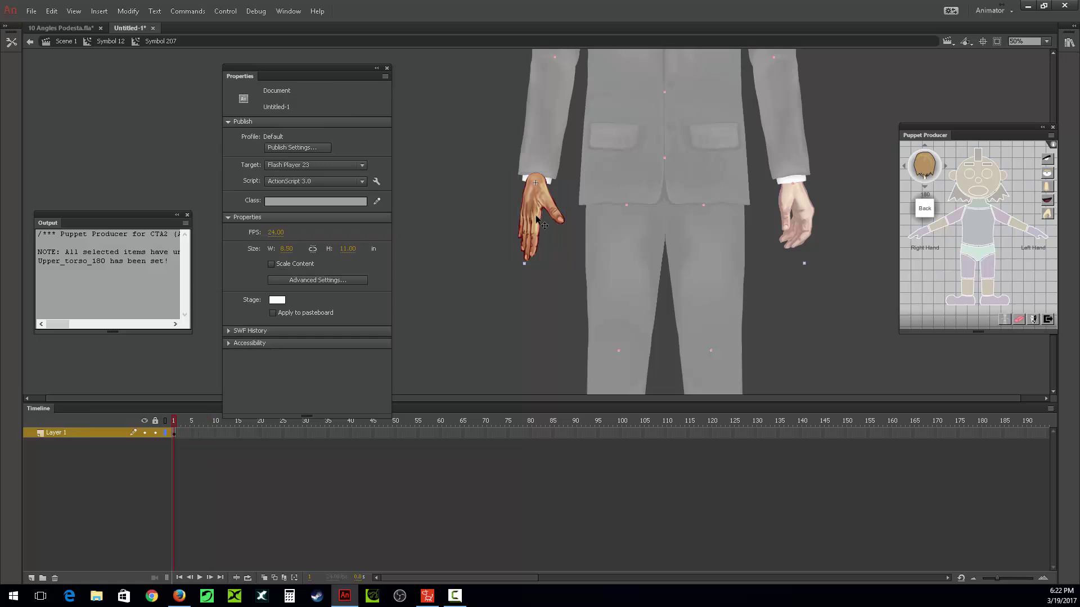
{"action": "double_click", "coordinate": [473, 313]}
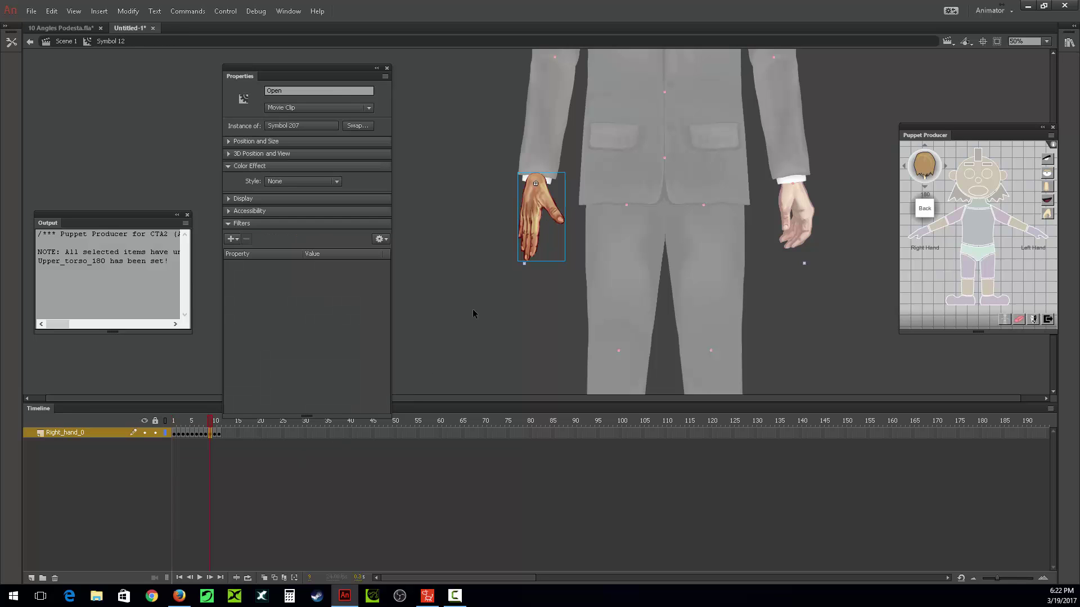
{"action": "left_click", "coordinate": [215, 434]}
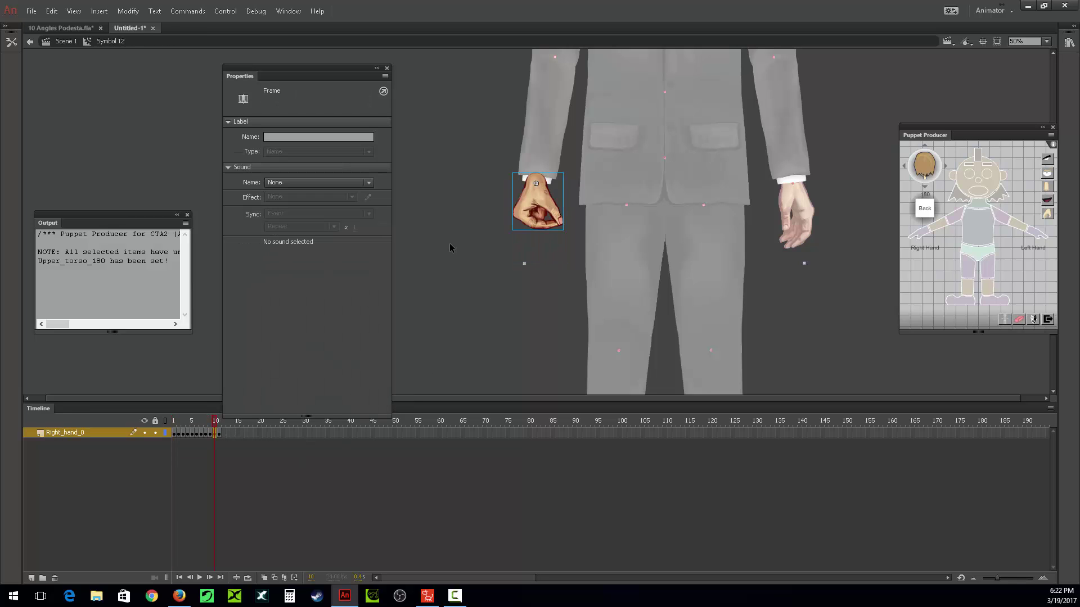
{"action": "double_click", "coordinate": [559, 211]}
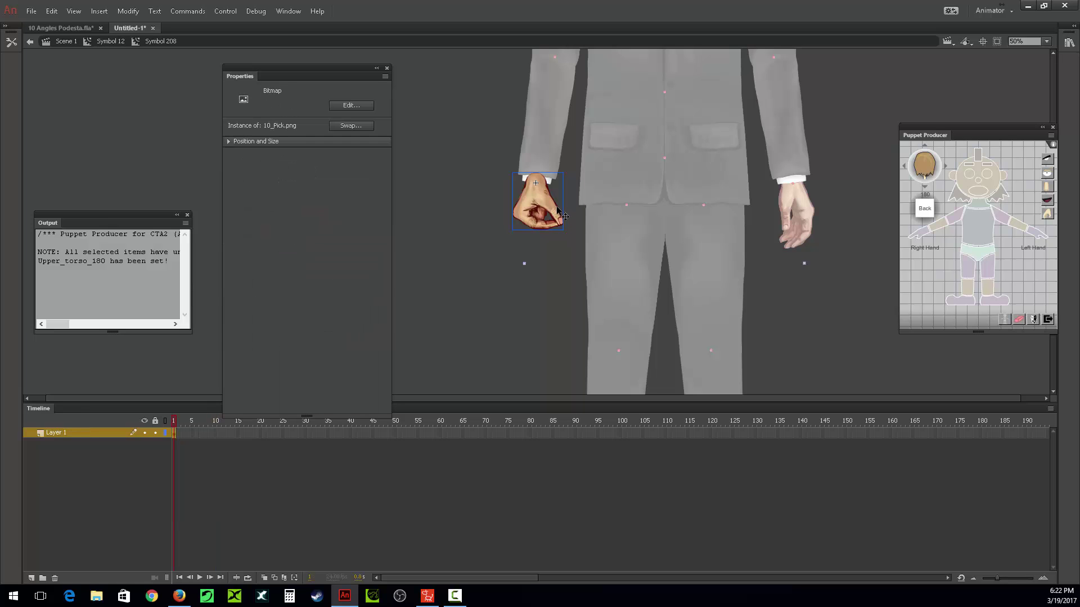
{"action": "double_click", "coordinate": [514, 309]}
{"action": "left_click", "coordinate": [219, 434]}
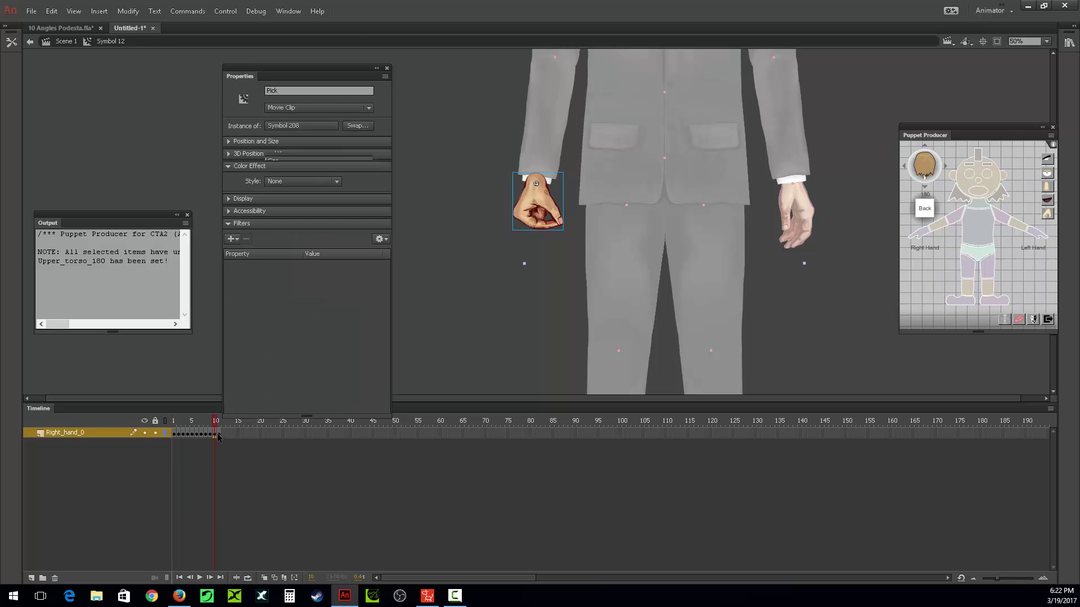
{"action": "double_click", "coordinate": [535, 222]}
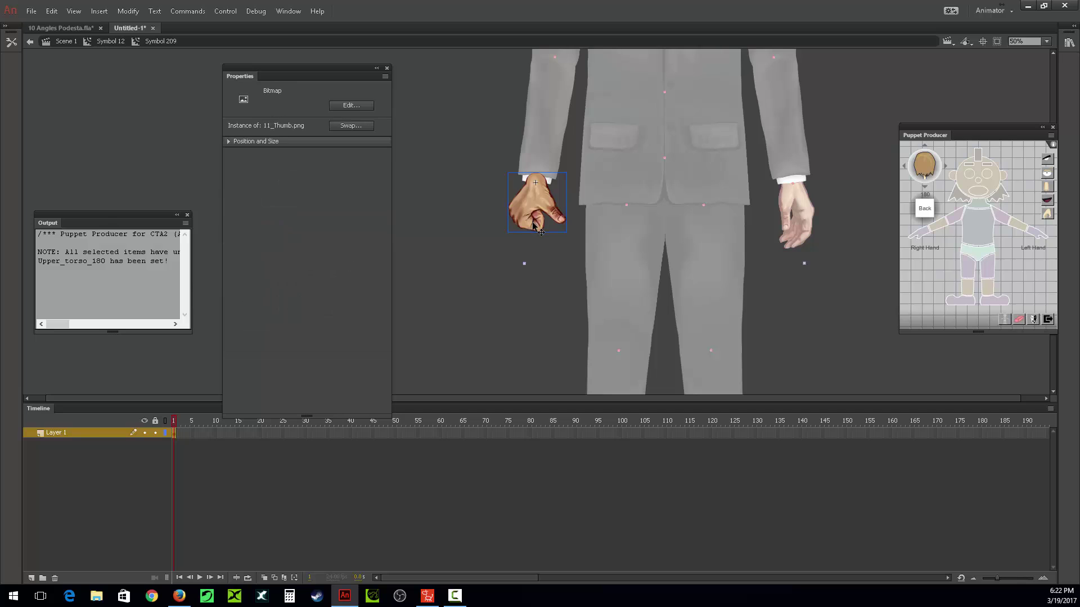
{"action": "double_click", "coordinate": [497, 294]}
- Leave the thumb sprite and save the document on the Desktop as test
{"action": "double_click", "coordinate": [498, 303]}
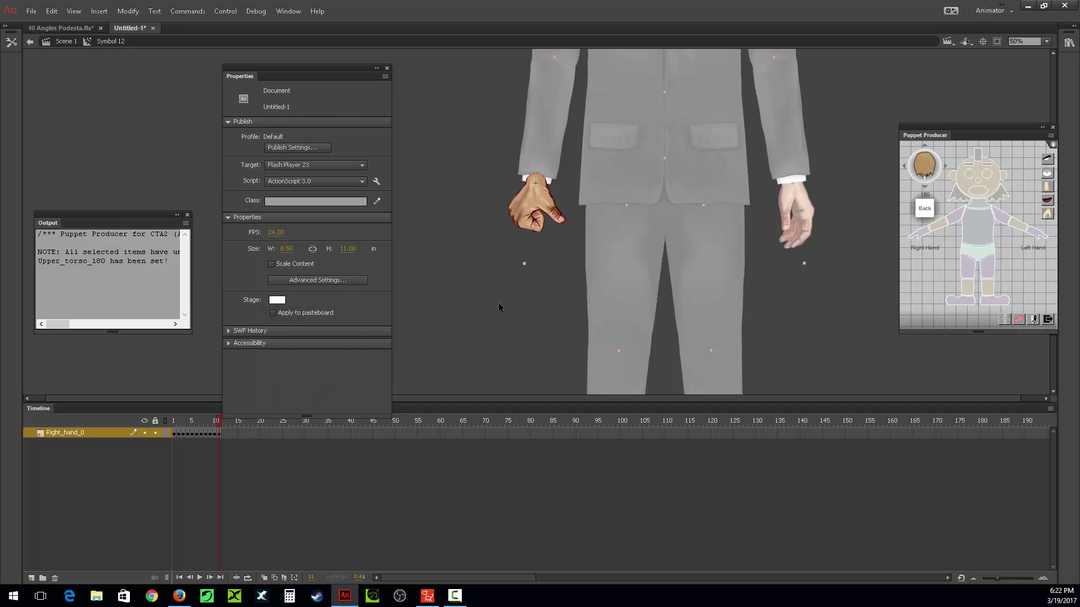
{"action": "key", "text": "ctrl+s"}
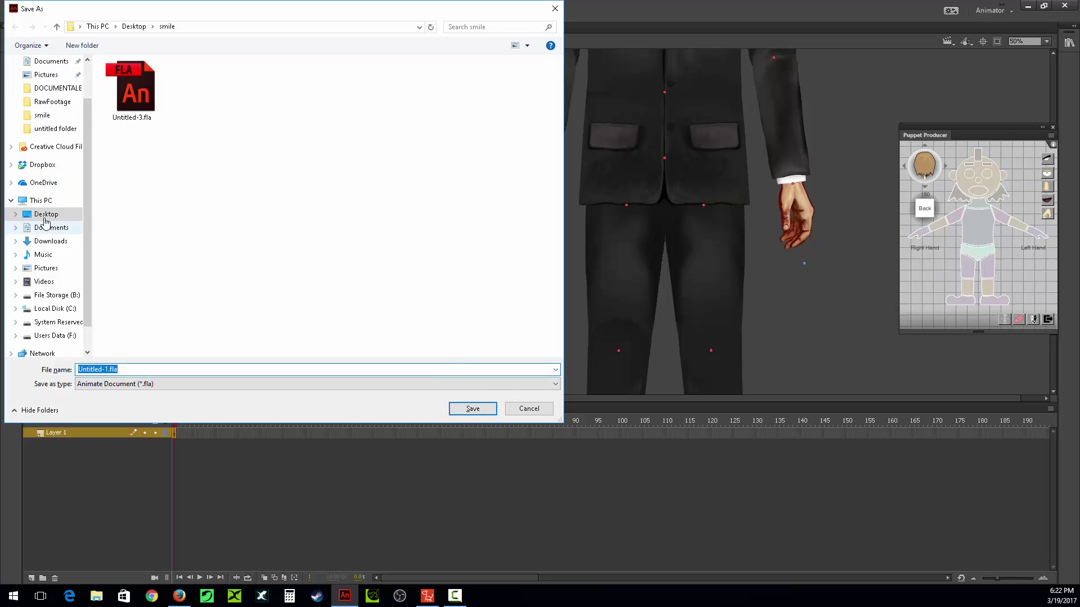
{"action": "left_click", "coordinate": [45, 218]}
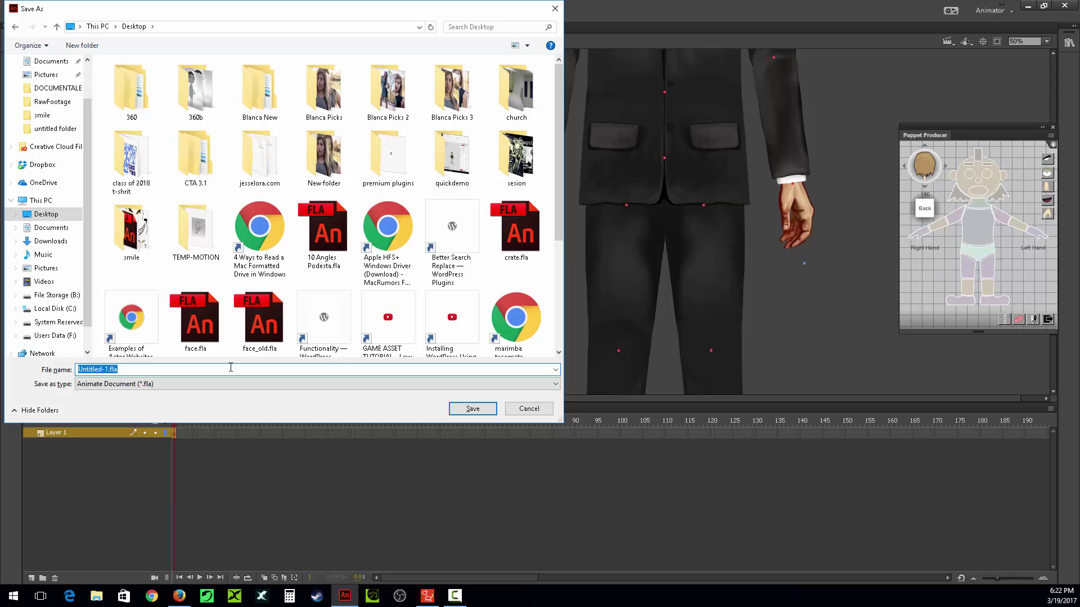
{"action": "type", "text": "test"}
{"action": "key", "text": "Return"}
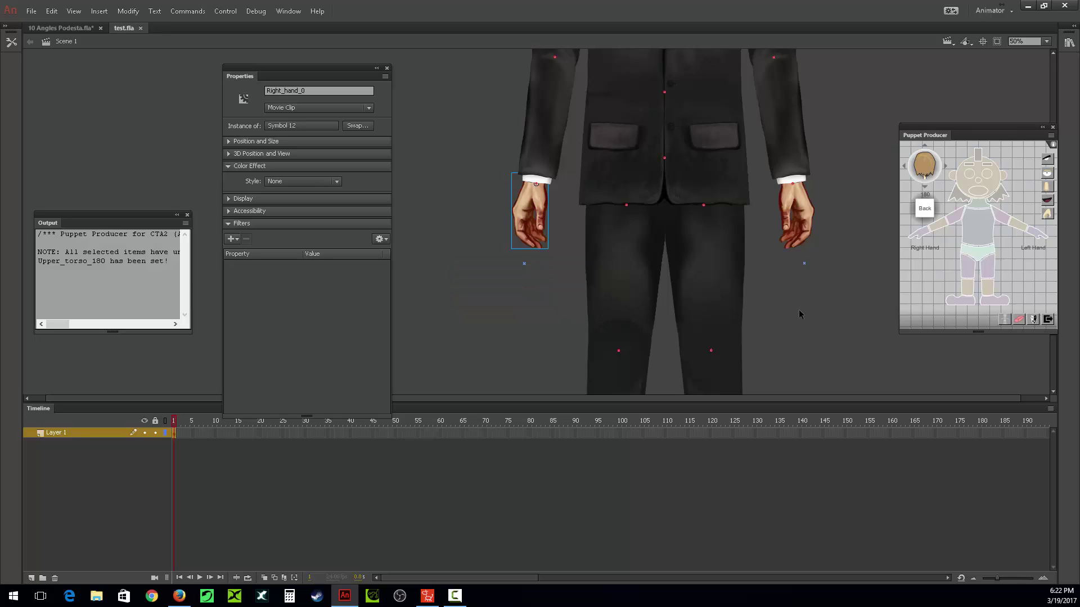
- Check inside the right hand and left hand symbols, returning to the main scene after each
{"action": "double_click", "coordinate": [524, 211]}
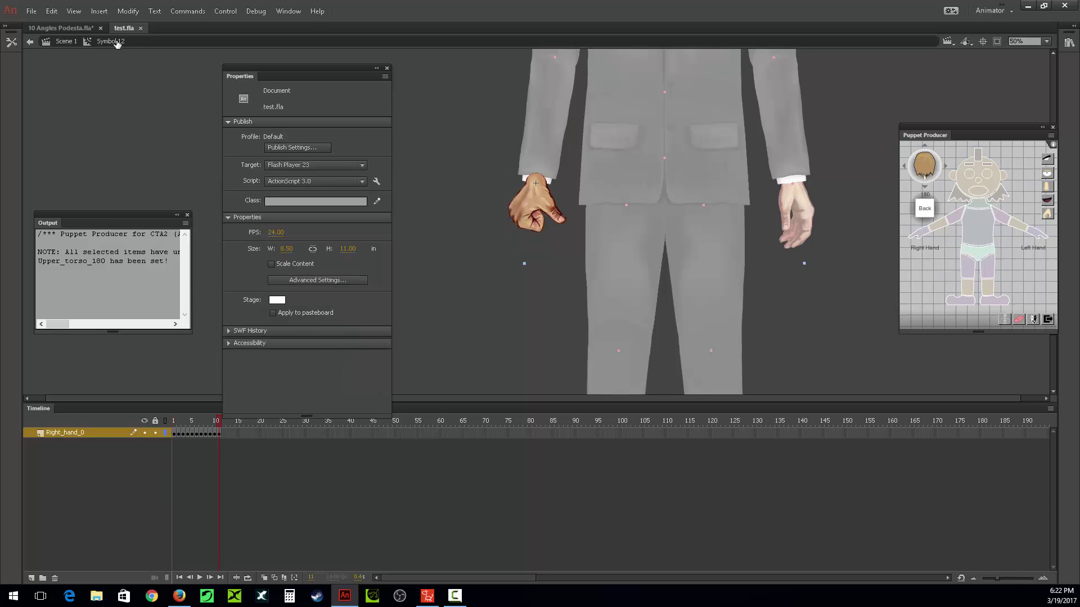
{"action": "double_click", "coordinate": [490, 268]}
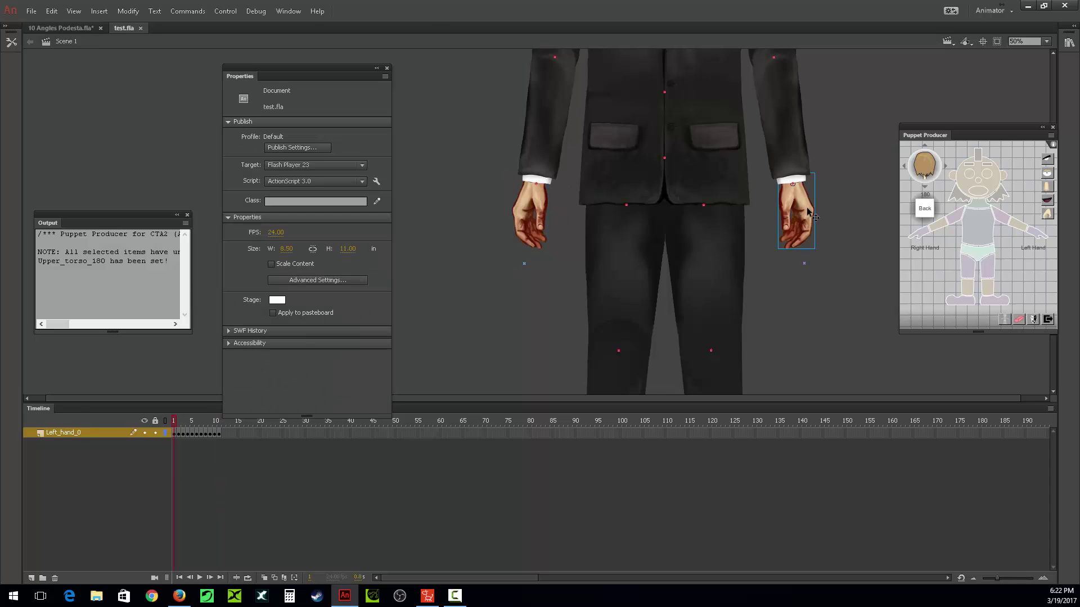
{"action": "double_click", "coordinate": [808, 213]}
{"action": "double_click", "coordinate": [838, 202]}
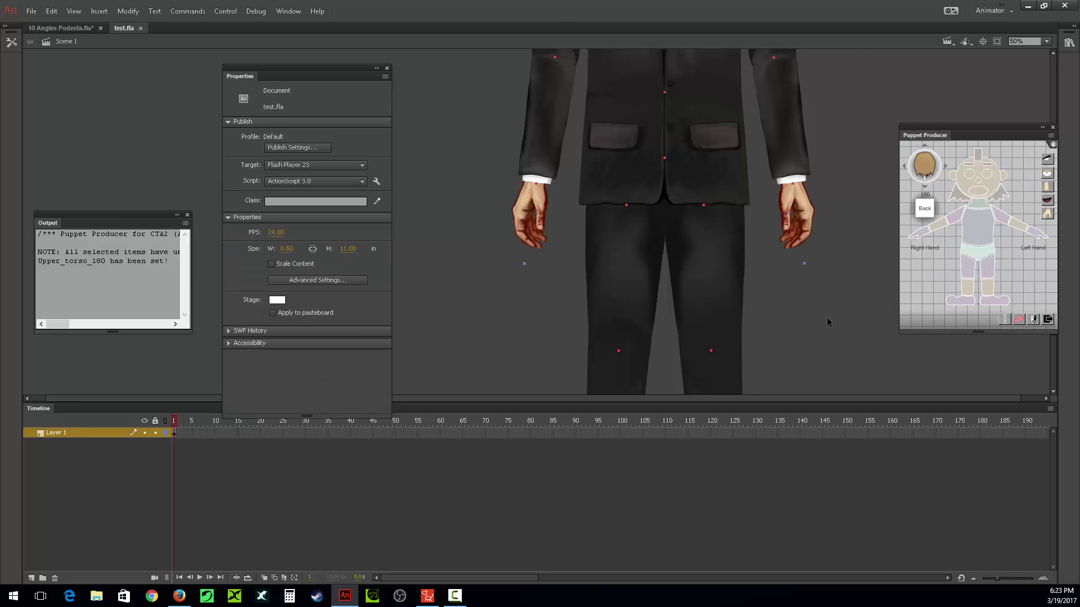
- Export the scene as test.swf and switch to CrazyTalk Animator 3
{"action": "key", "text": "ctrl+alt+shift+s"}
{"action": "left_click", "coordinate": [488, 408]}
{"action": "left_click", "coordinate": [428, 597]}
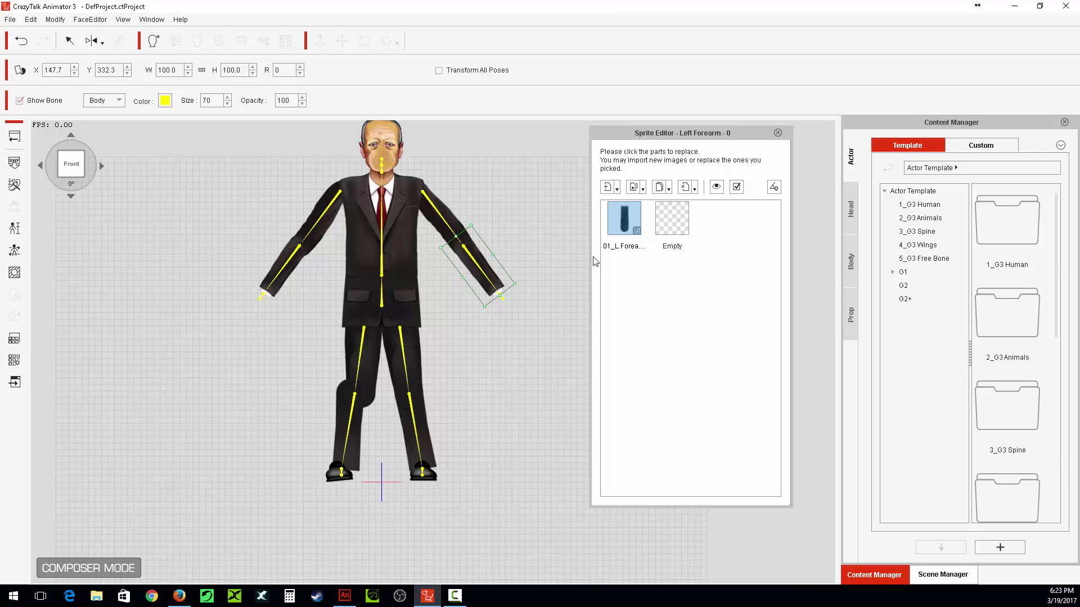
- Reload the character from test.swf on the Desktop without keeping any working options, and dismiss the update report
{"action": "left_click", "coordinate": [14, 162]}
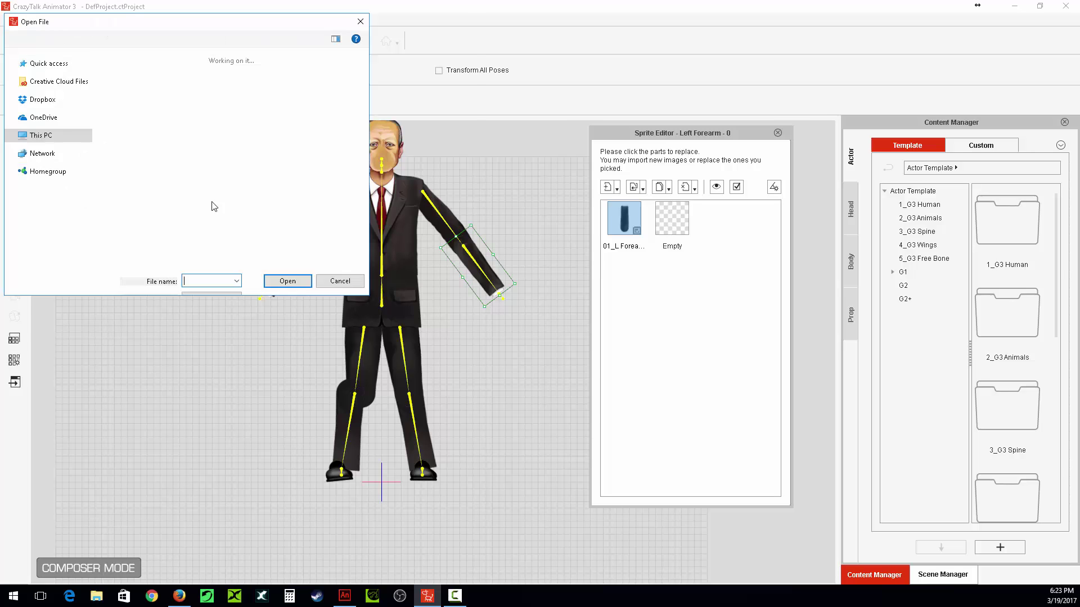
{"action": "type", "text": "tes"}
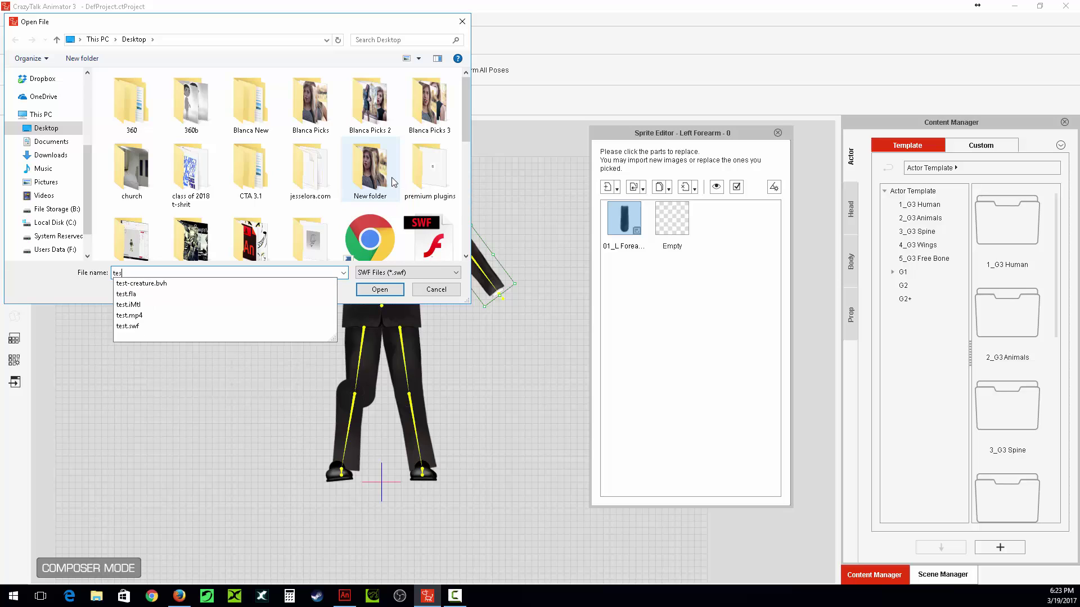
{"action": "left_click", "coordinate": [314, 326]}
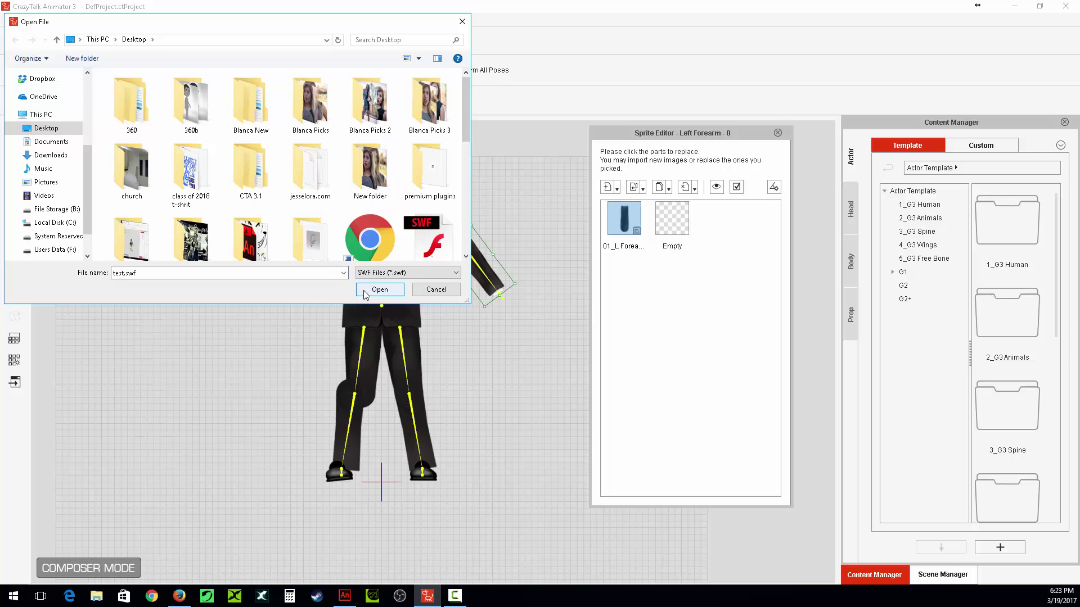
{"action": "left_click", "coordinate": [365, 291]}
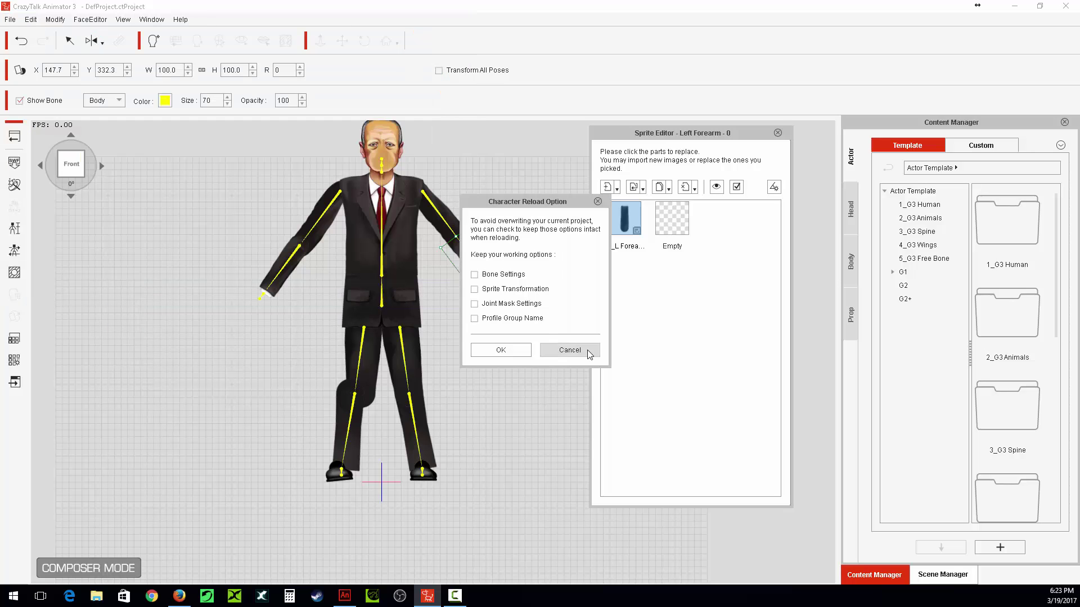
{"action": "left_click", "coordinate": [523, 352]}
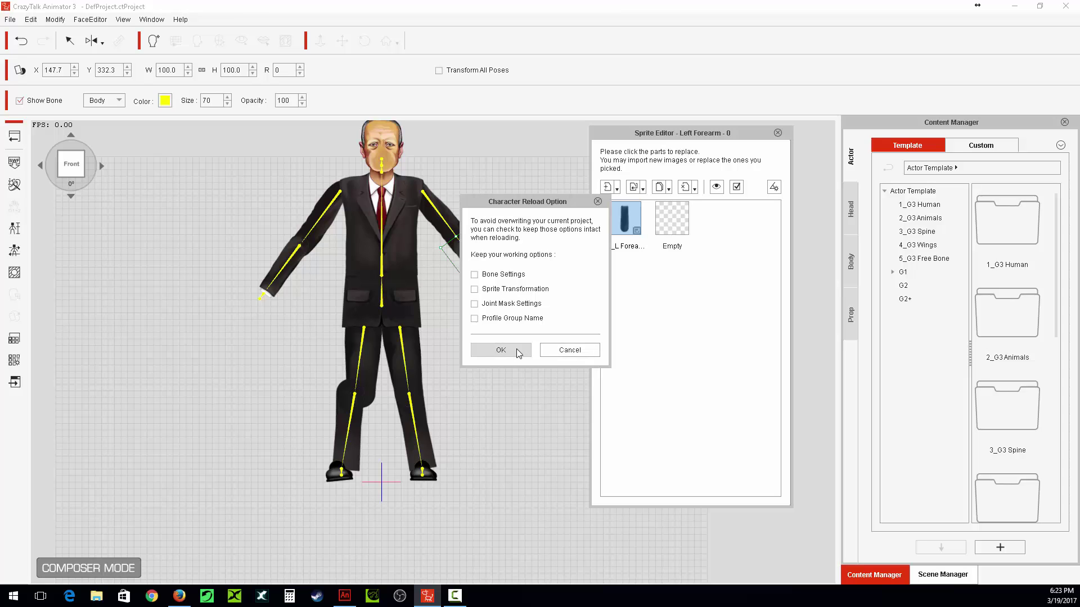
{"action": "left_click", "coordinate": [516, 349]}
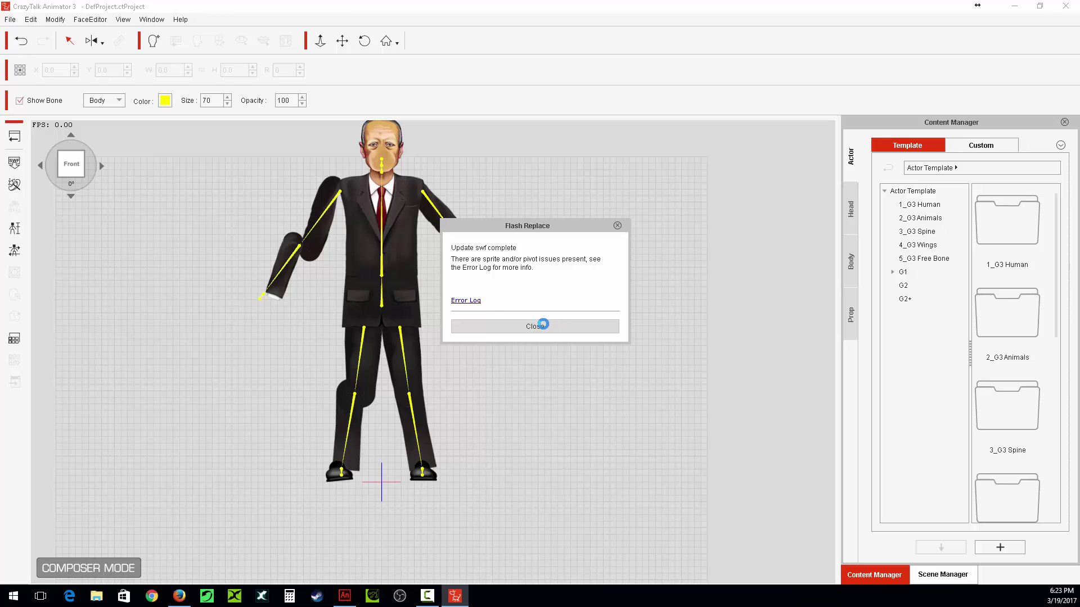
{"action": "left_click", "coordinate": [542, 321]}
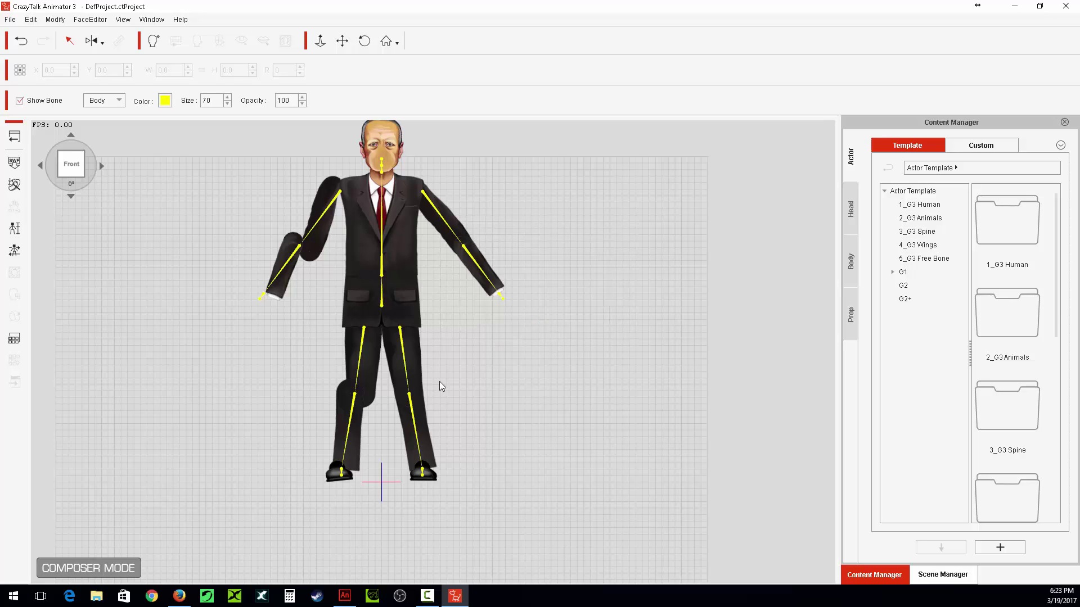
- Switch to Animate, open the right hand symbol, and enable multiple-frame editing across frames 1 to 11
{"action": "left_click", "coordinate": [344, 596]}
{"action": "left_click", "coordinate": [531, 220]}
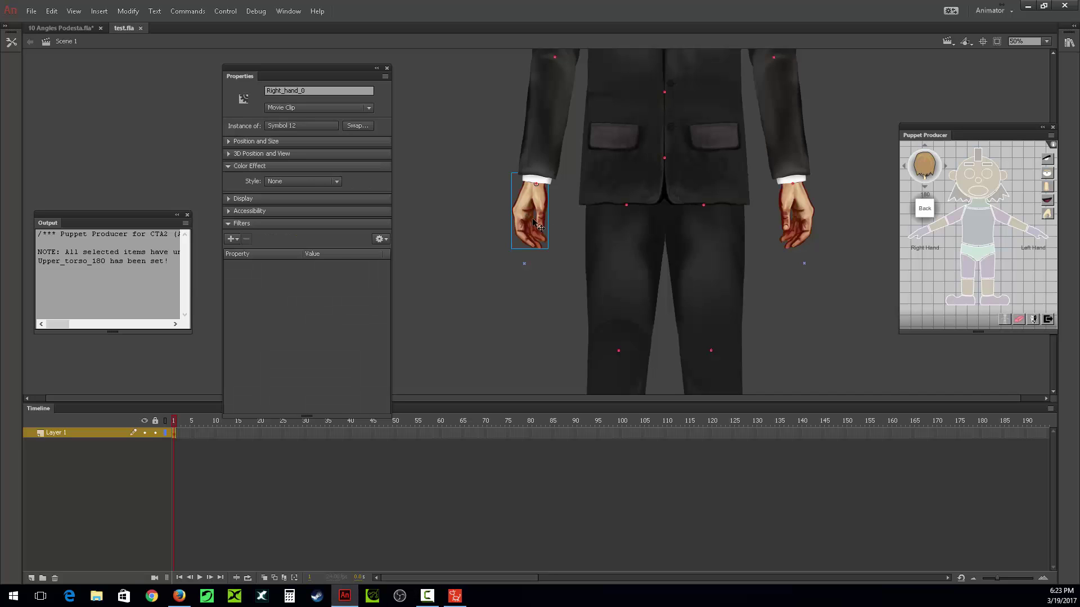
{"action": "double_click", "coordinate": [537, 225]}
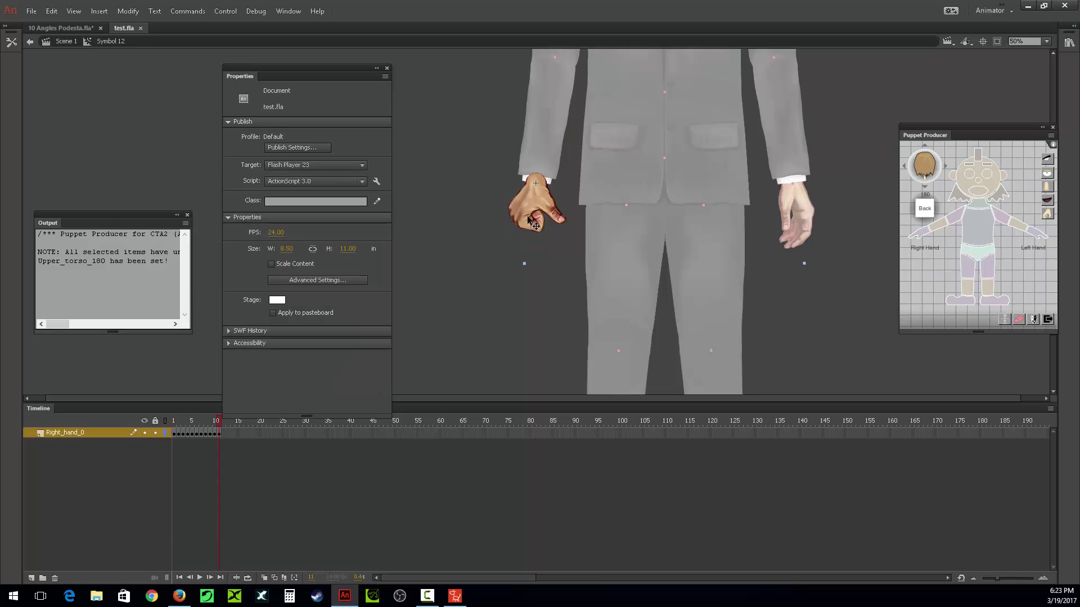
{"action": "left_click_drag", "start_coordinate": [216, 422], "coordinate": [161, 421]}
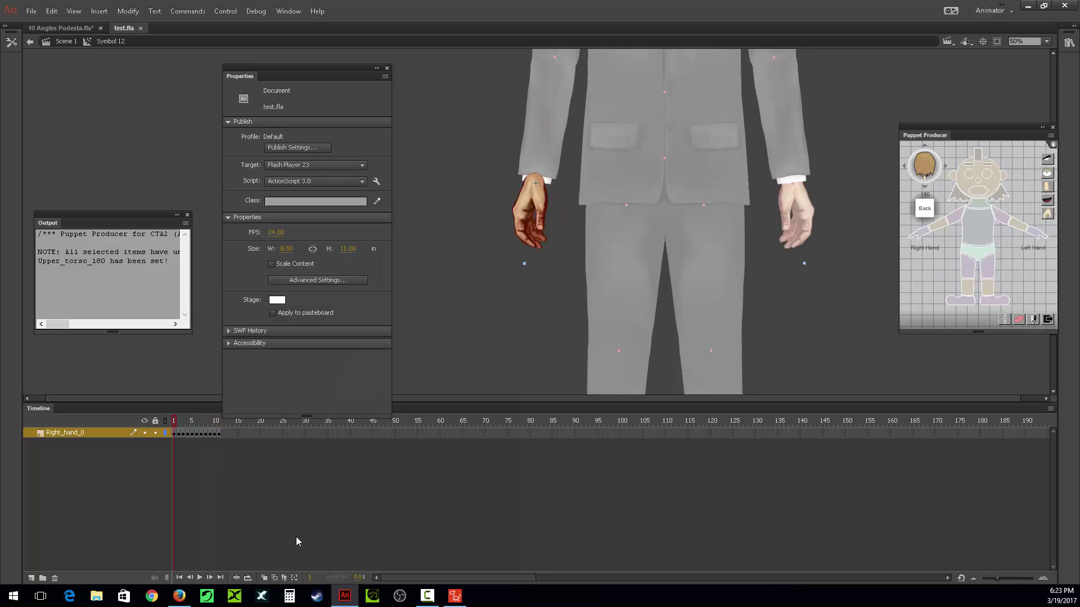
{"action": "left_click", "coordinate": [284, 578]}
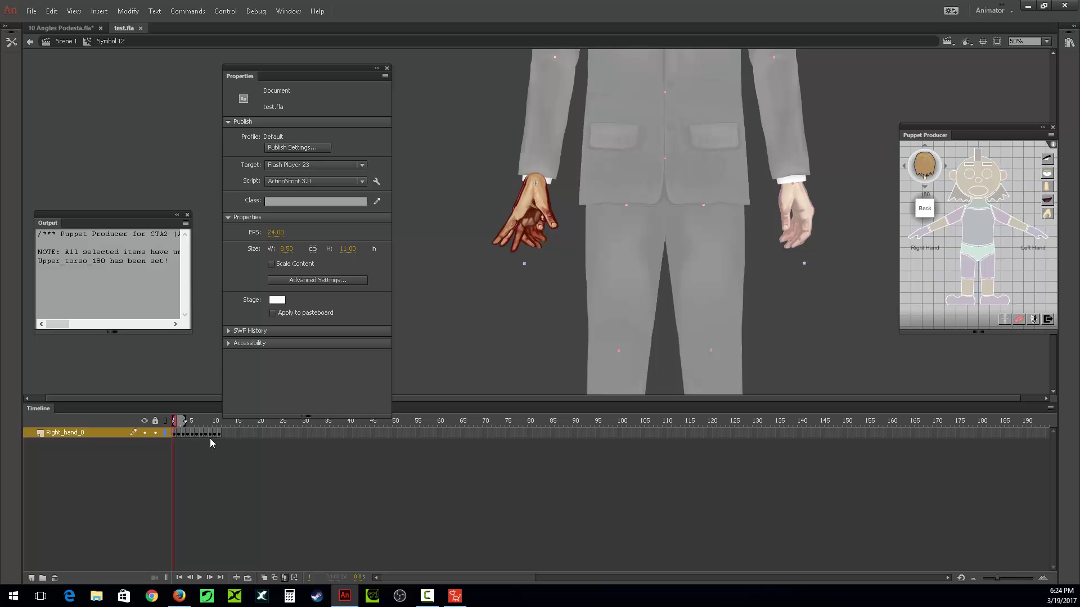
{"action": "left_click_drag", "start_coordinate": [193, 420], "coordinate": [220, 421]}
- Select the right hand sprites on all frames together and break them apart into plain shapes
{"action": "left_click_drag", "start_coordinate": [451, 136], "coordinate": [592, 304]}
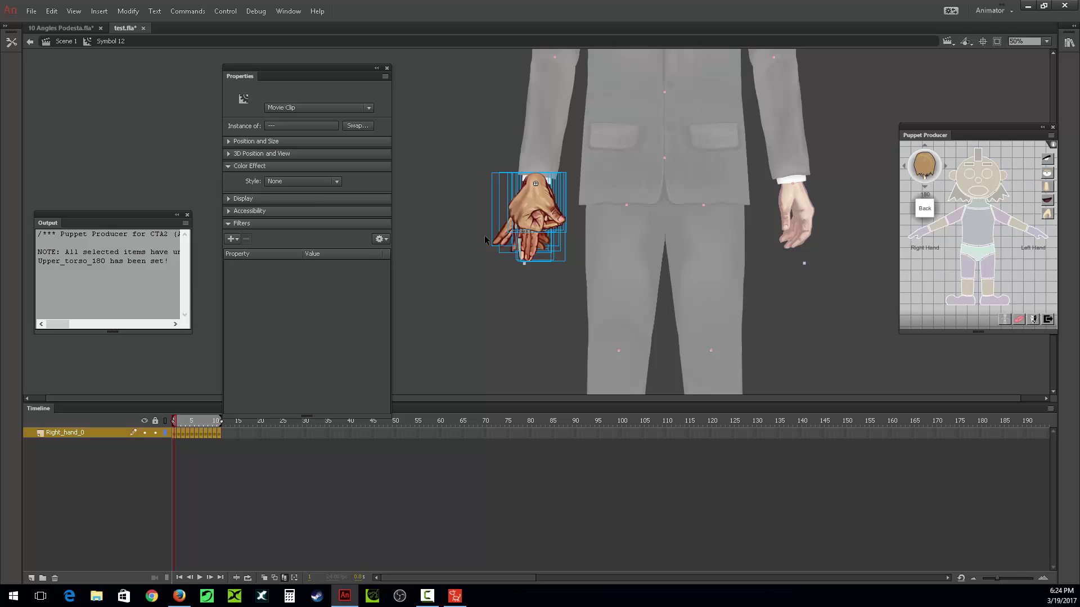
{"action": "key", "text": "ctrl+b"}
{"action": "key", "text": "ctrl+b"}
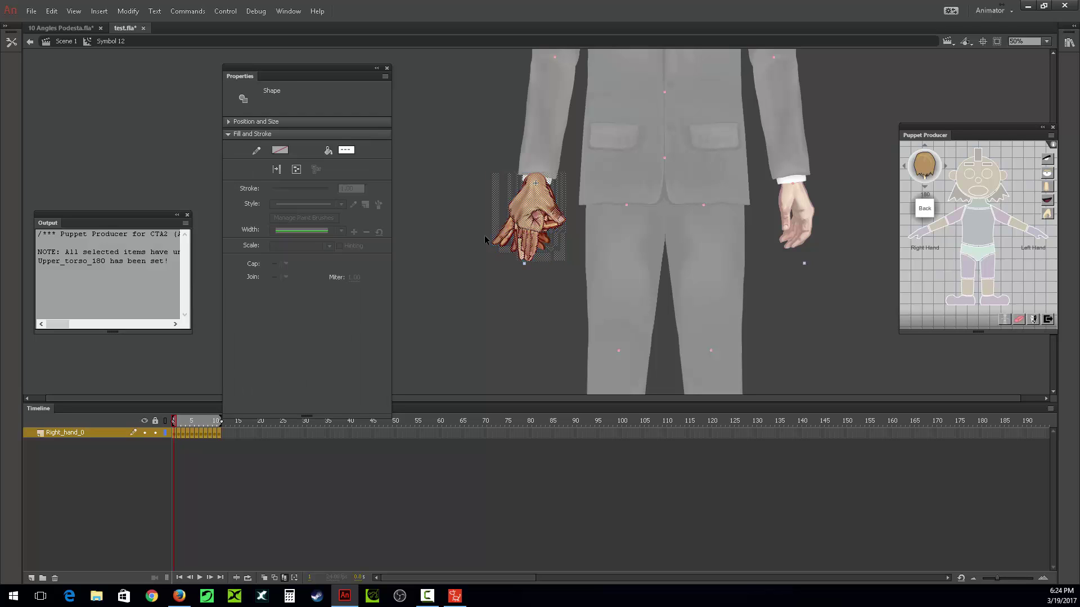
{"action": "left_click", "coordinate": [498, 325]}
{"action": "left_click", "coordinate": [516, 183]}
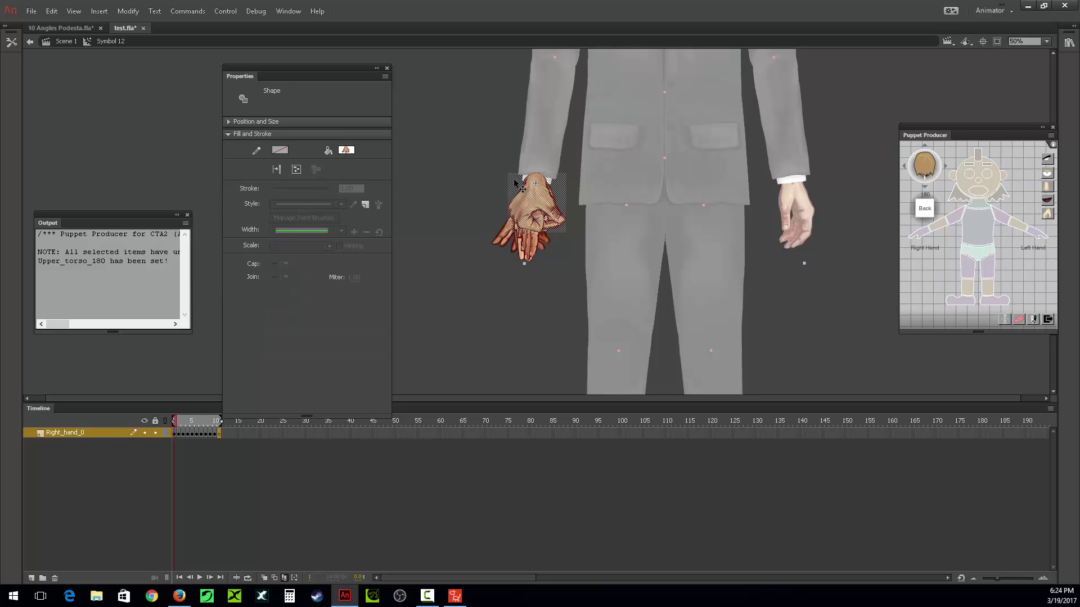
{"action": "left_click", "coordinate": [479, 325]}
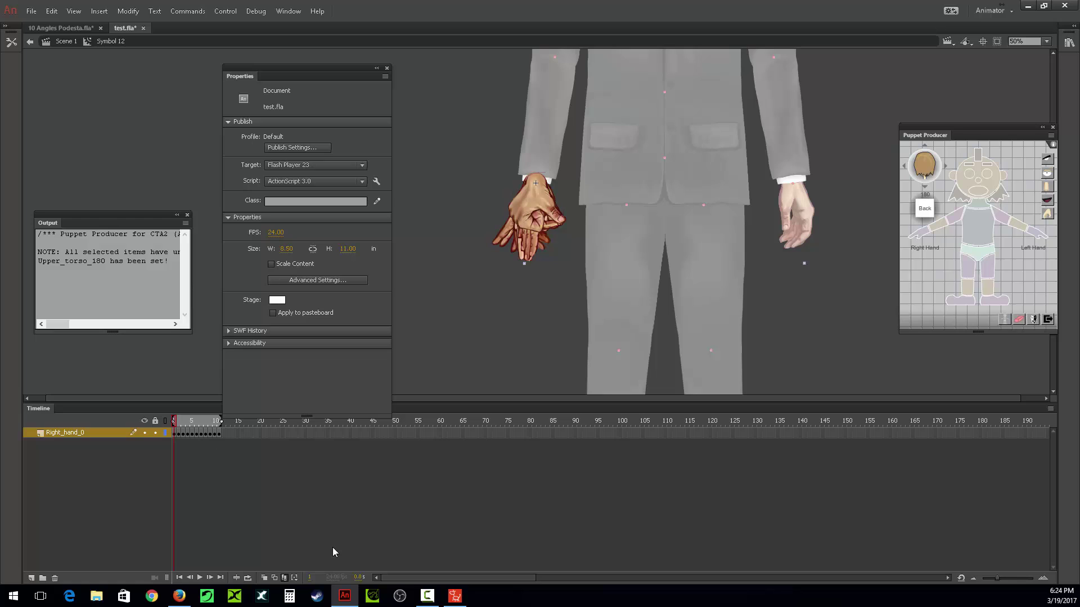
- Turn off multiple-frame editing and set the right hand shapes automatically as Puppet Producer hand sprites, from Relaxed to Thumb
{"action": "left_click", "coordinate": [294, 577]}
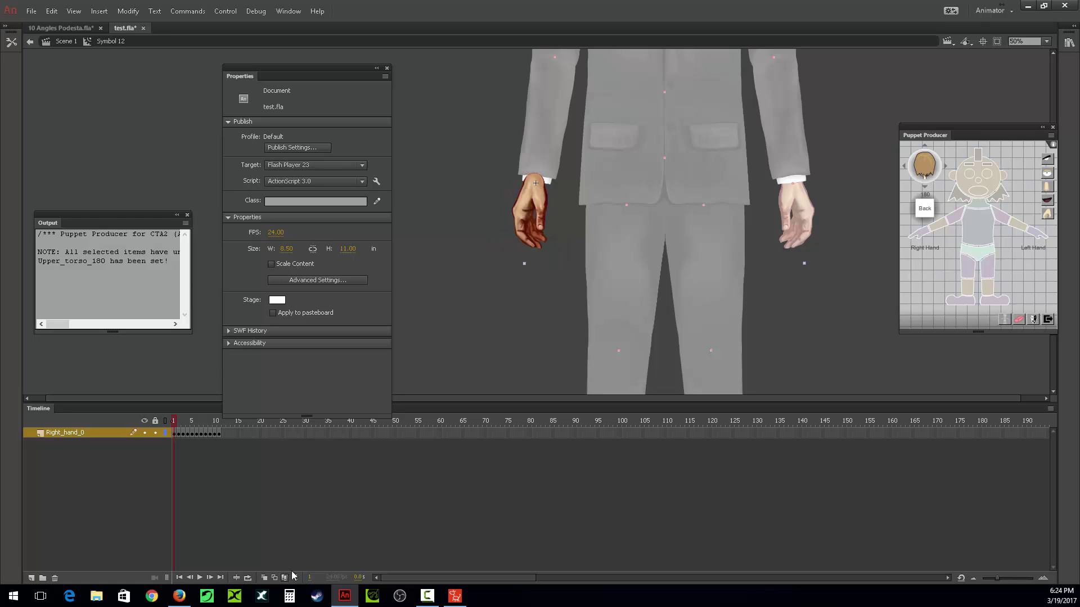
{"action": "left_click", "coordinate": [518, 231]}
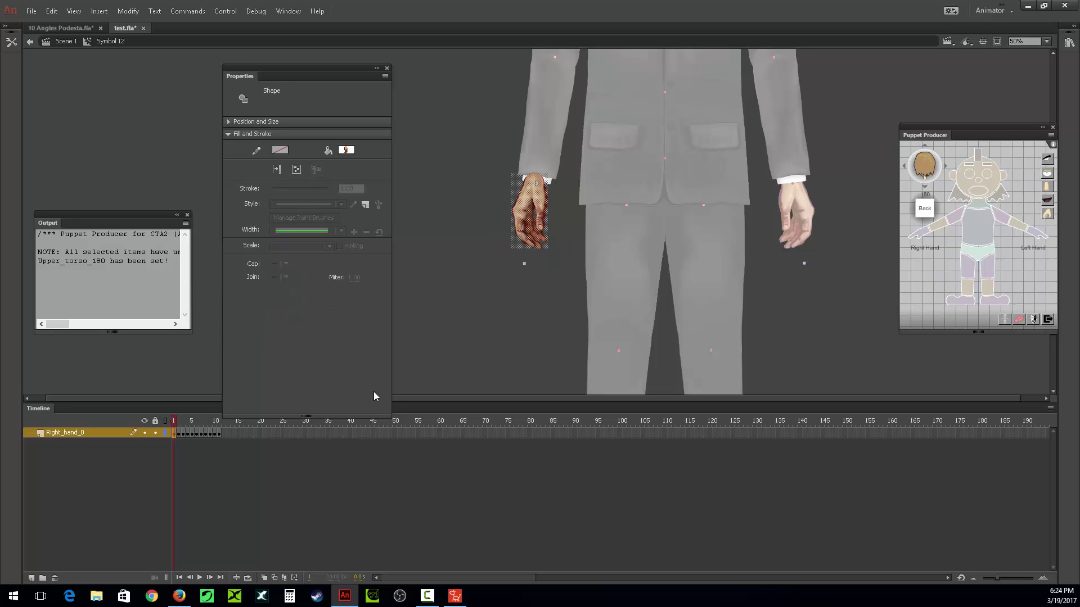
{"action": "left_click", "coordinate": [1047, 217]}
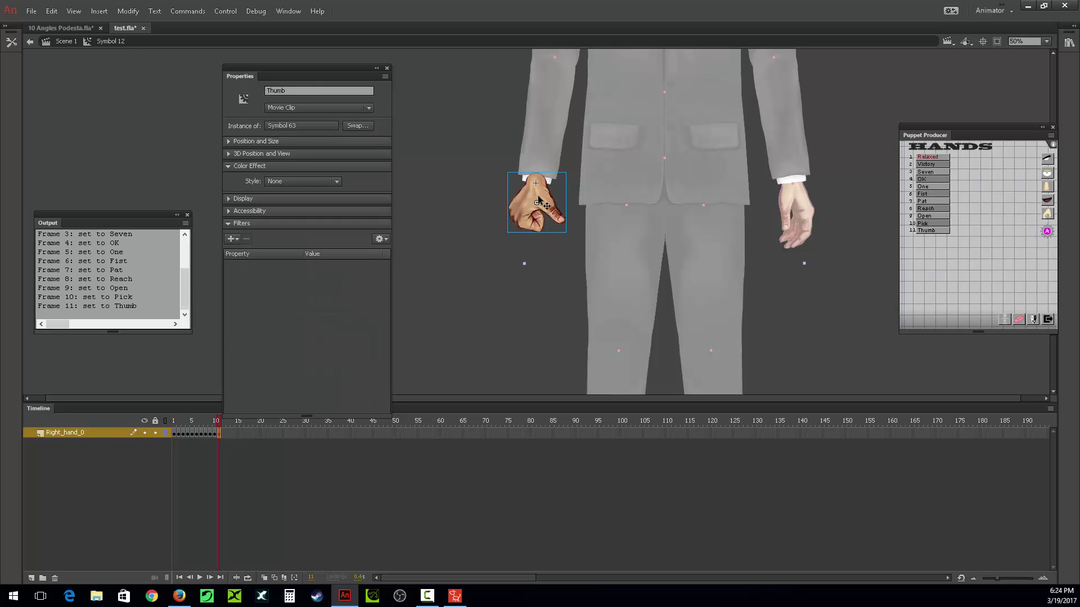
- Check the instance names of the right hand sprites on frames 1 and 2 and inspect the second sprite's contents
{"action": "left_click", "coordinate": [178, 434]}
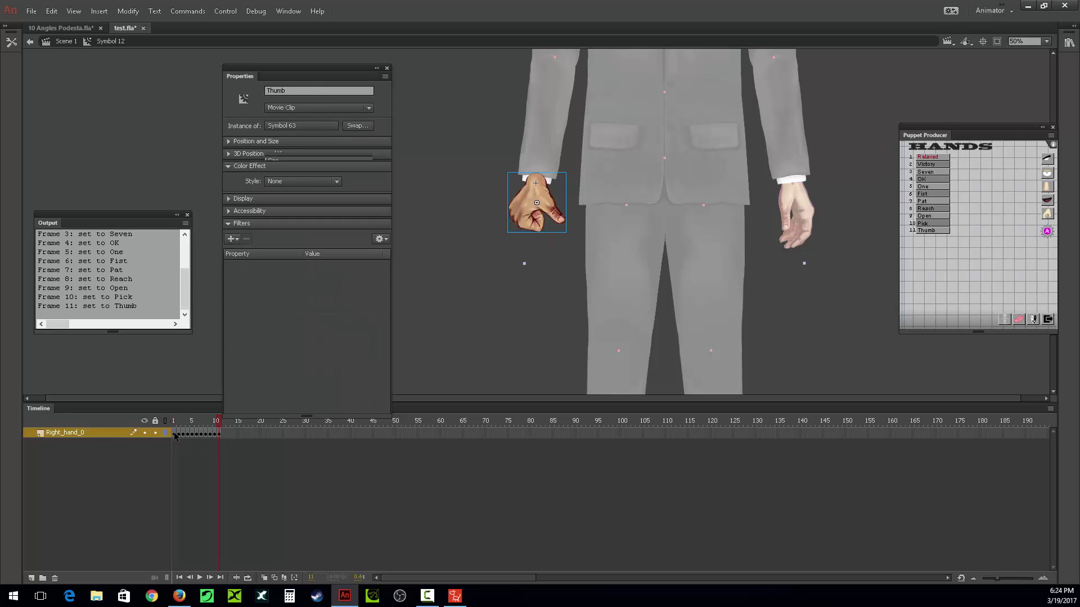
{"action": "left_click", "coordinate": [528, 207]}
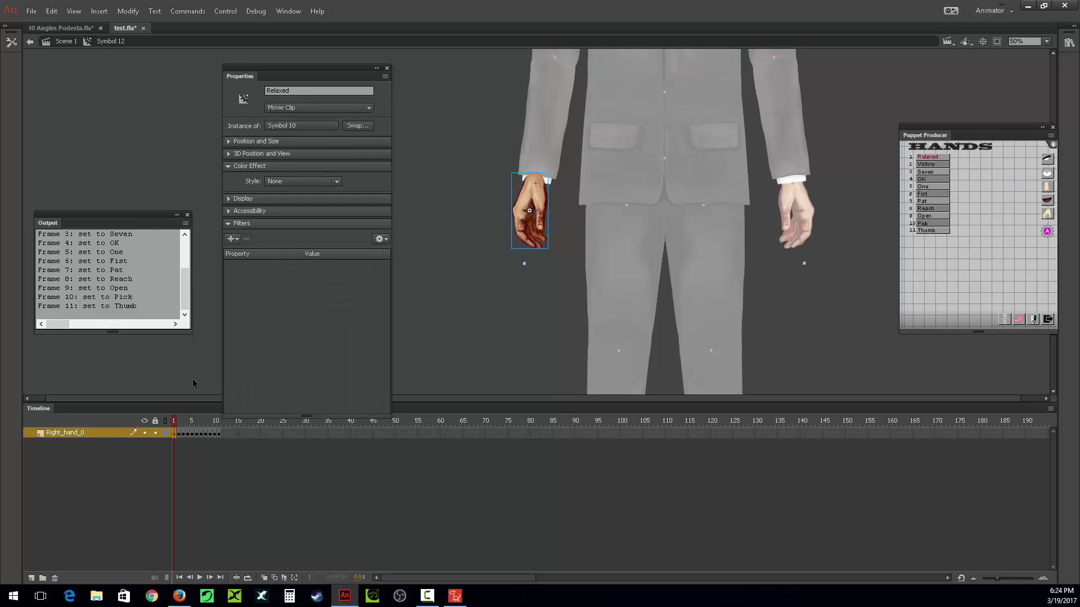
{"action": "left_click", "coordinate": [179, 434]}
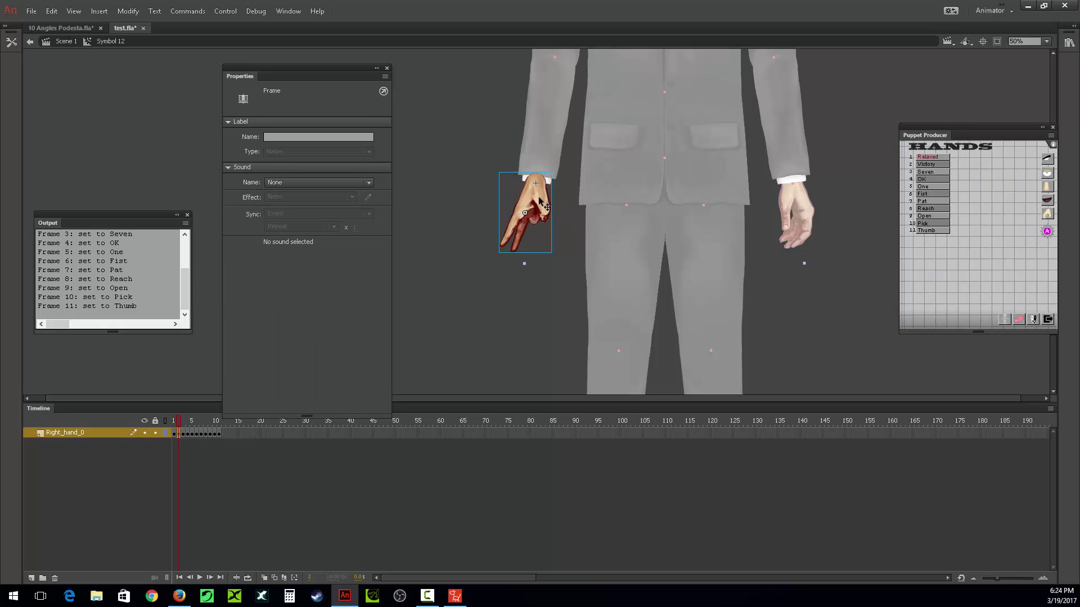
{"action": "left_click", "coordinate": [494, 315]}
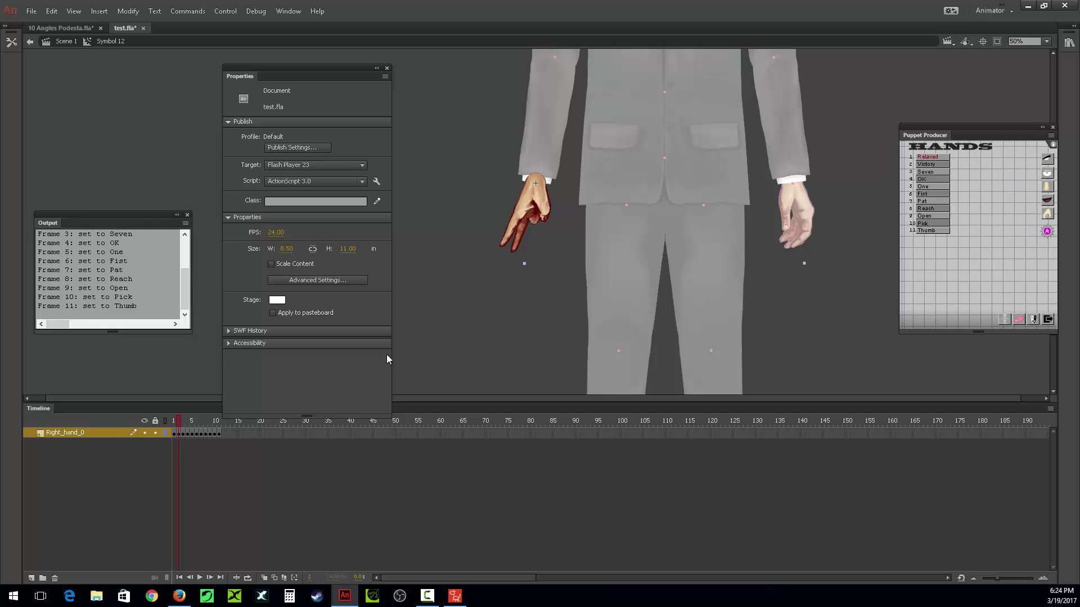
{"action": "left_click", "coordinate": [537, 220]}
{"action": "double_click", "coordinate": [537, 219]}
{"action": "left_click", "coordinate": [534, 217]}
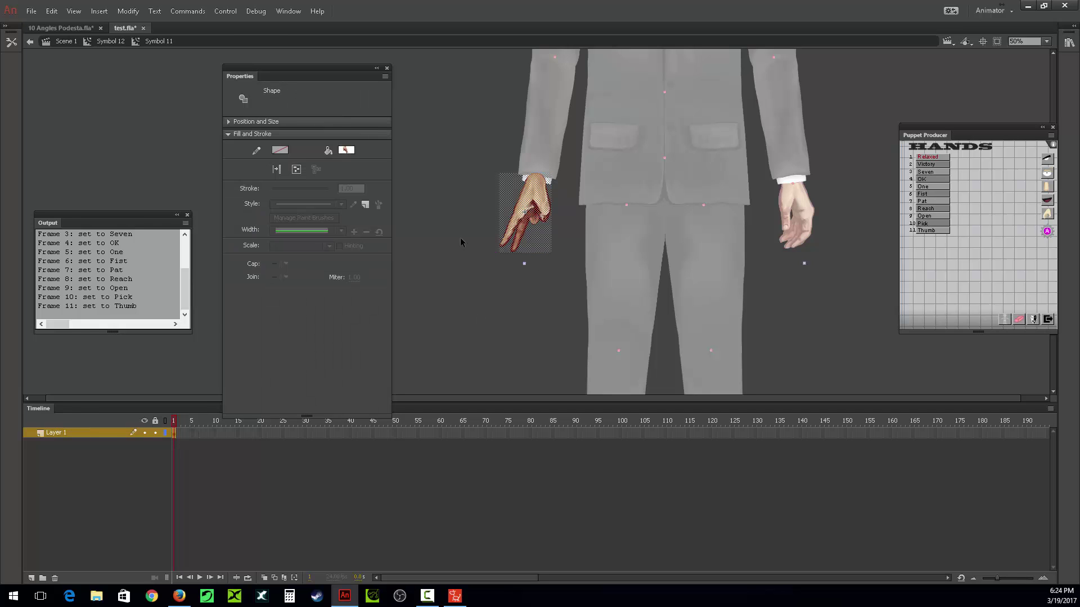
{"action": "double_click", "coordinate": [473, 299]}
{"action": "left_click", "coordinate": [481, 304]}
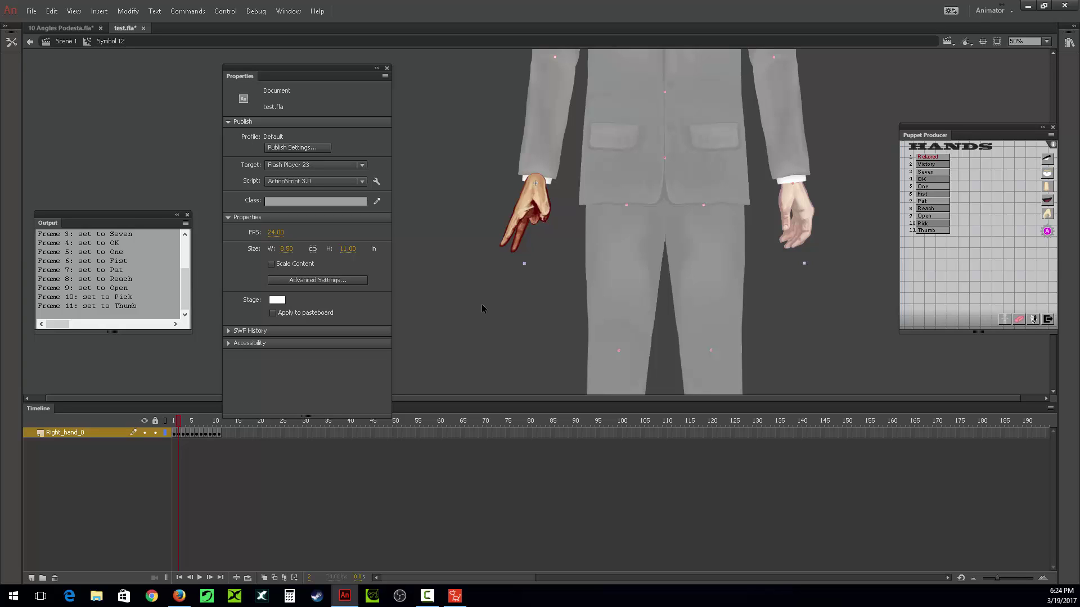
- Save the document, export the movie over the existing test.swf, and switch to CrazyTalk Animator 3
{"action": "key", "text": "ctrl+s"}
{"action": "key", "text": "ctrl+alt+shift+s"}
{"action": "left_click", "coordinate": [472, 408]}
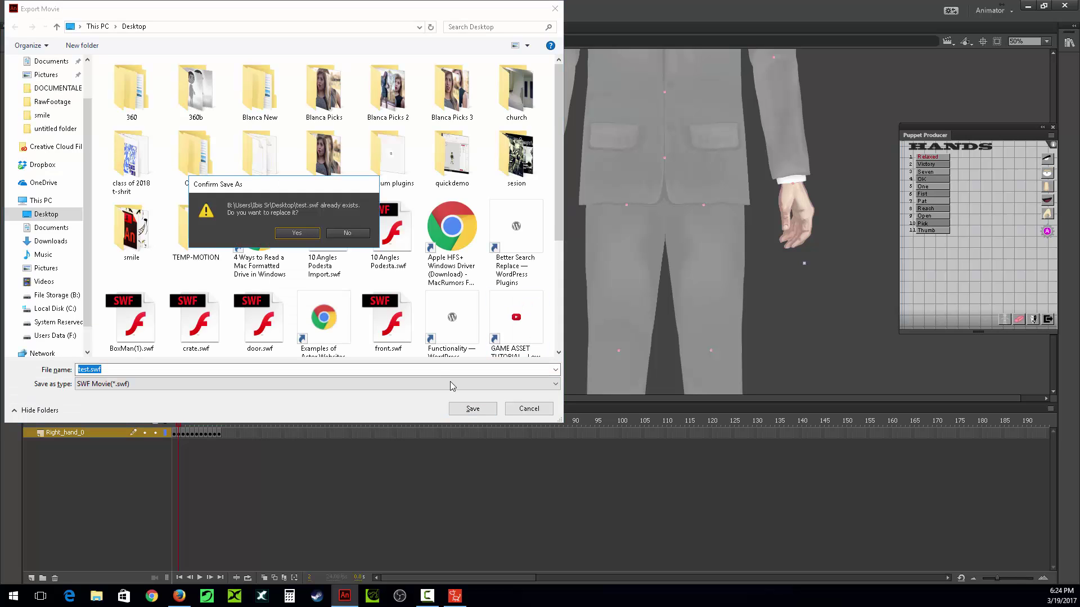
{"action": "left_click", "coordinate": [306, 232]}
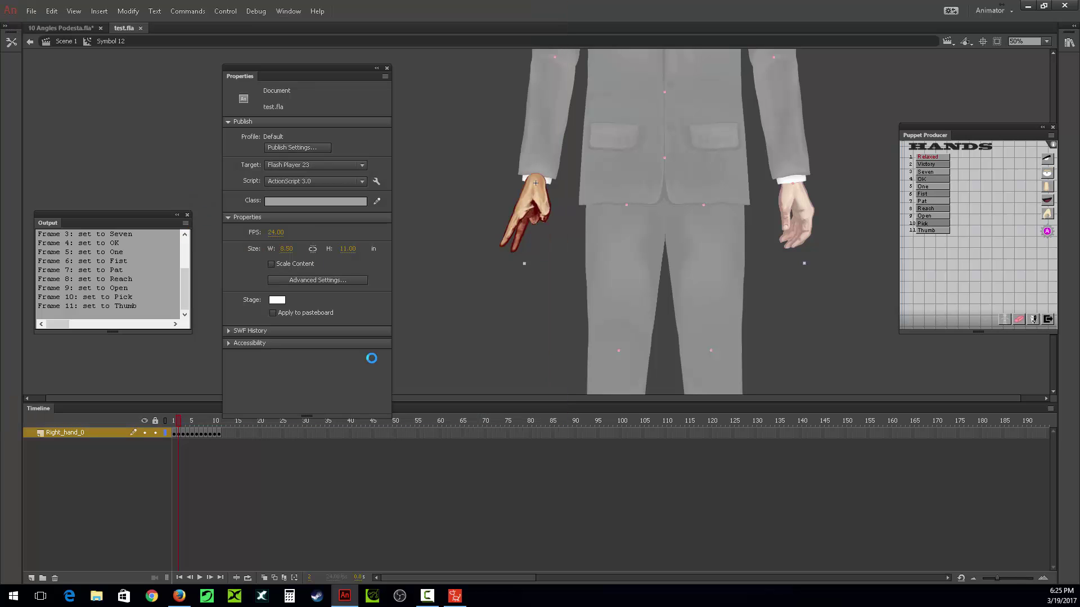
{"action": "left_click", "coordinate": [454, 597]}
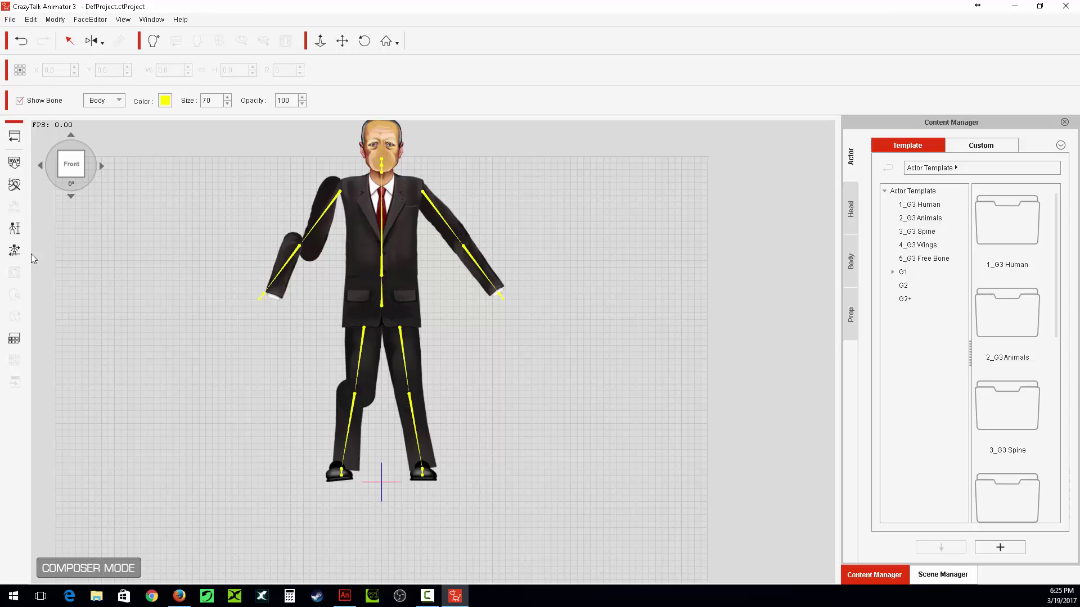
- Reload the character from test.swf on the Desktop without keeping any working options, and dismiss the completion report
{"action": "left_click", "coordinate": [14, 162]}
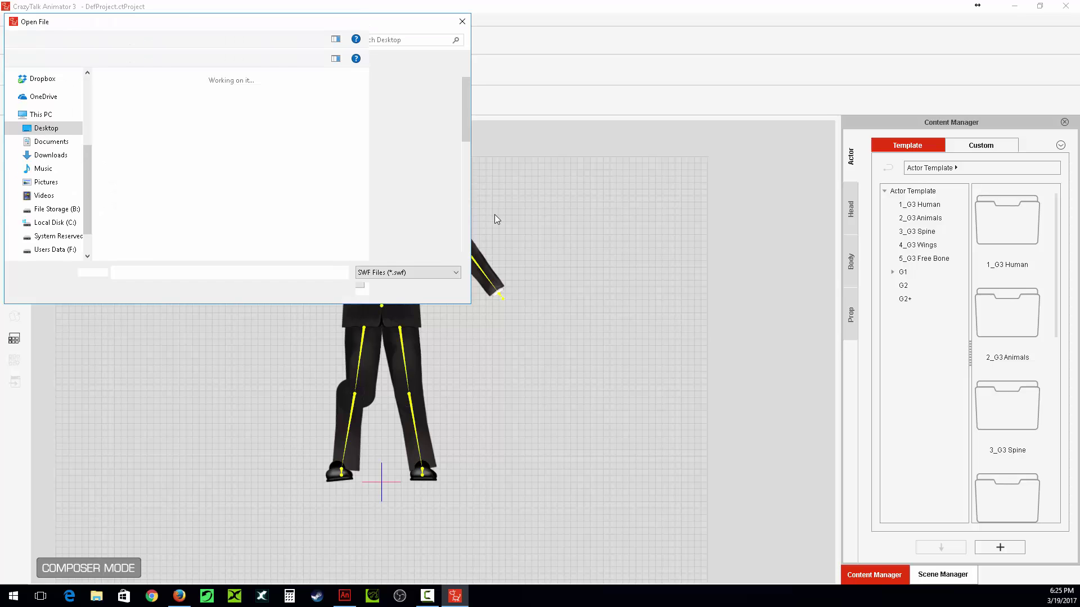
{"action": "left_click_drag", "start_coordinate": [472, 163], "coordinate": [468, 229]}
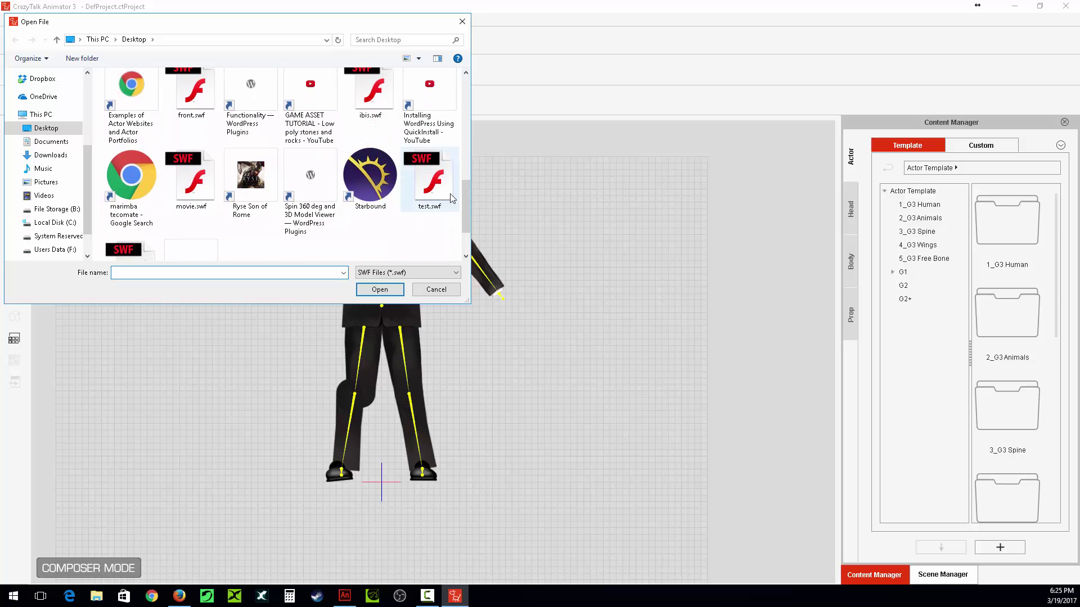
{"action": "left_click", "coordinate": [429, 180]}
{"action": "left_click", "coordinate": [392, 289]}
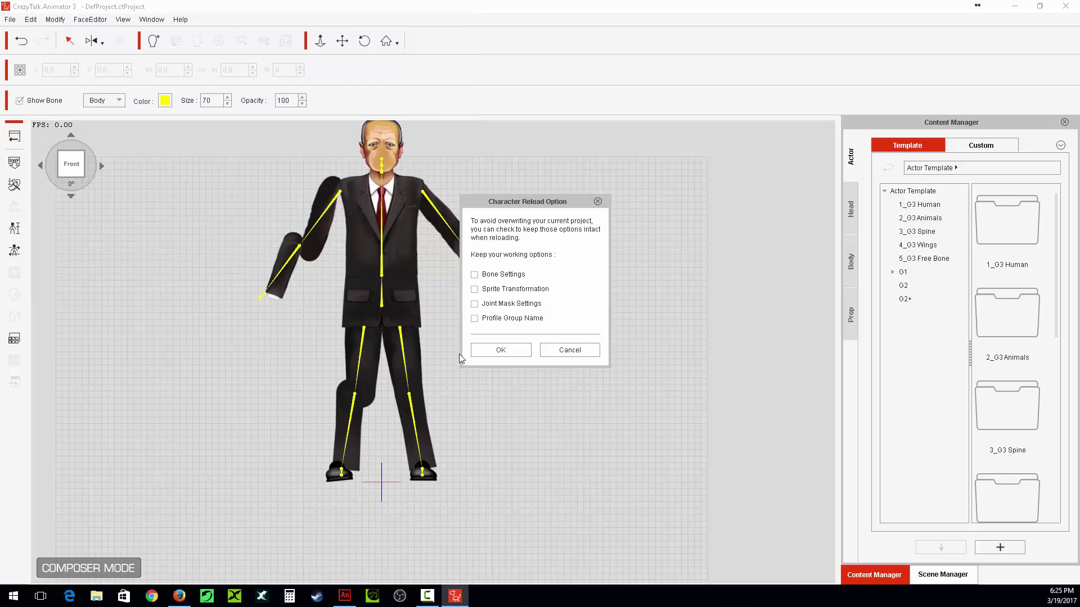
{"action": "left_click", "coordinate": [496, 350]}
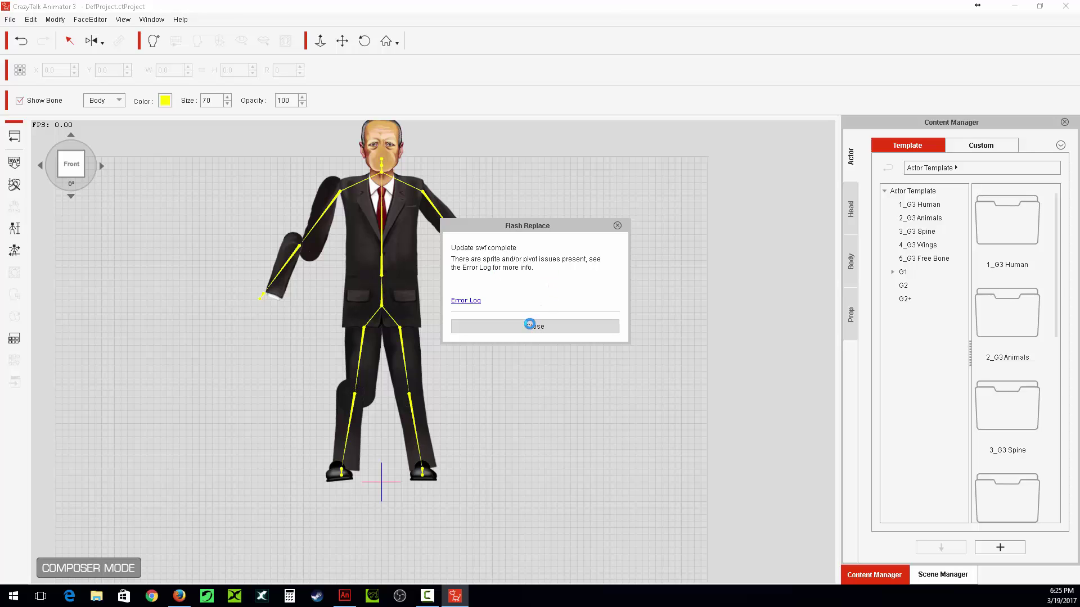
{"action": "left_click", "coordinate": [530, 325]}
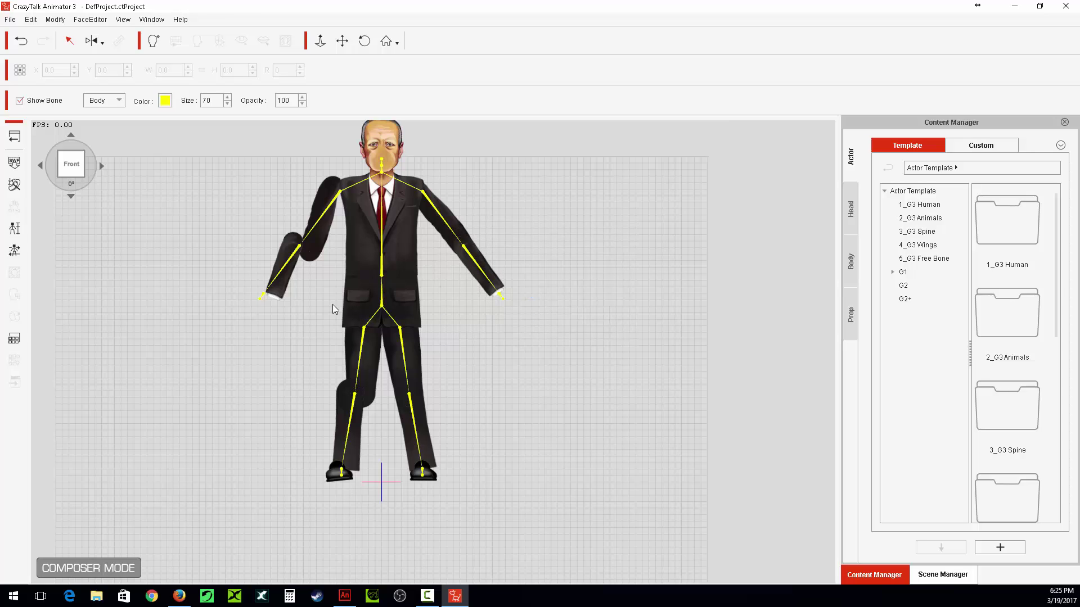
- Reload the character from the Desktop's test.swf once more, again leaving all keep options off
{"action": "left_click", "coordinate": [14, 162]}
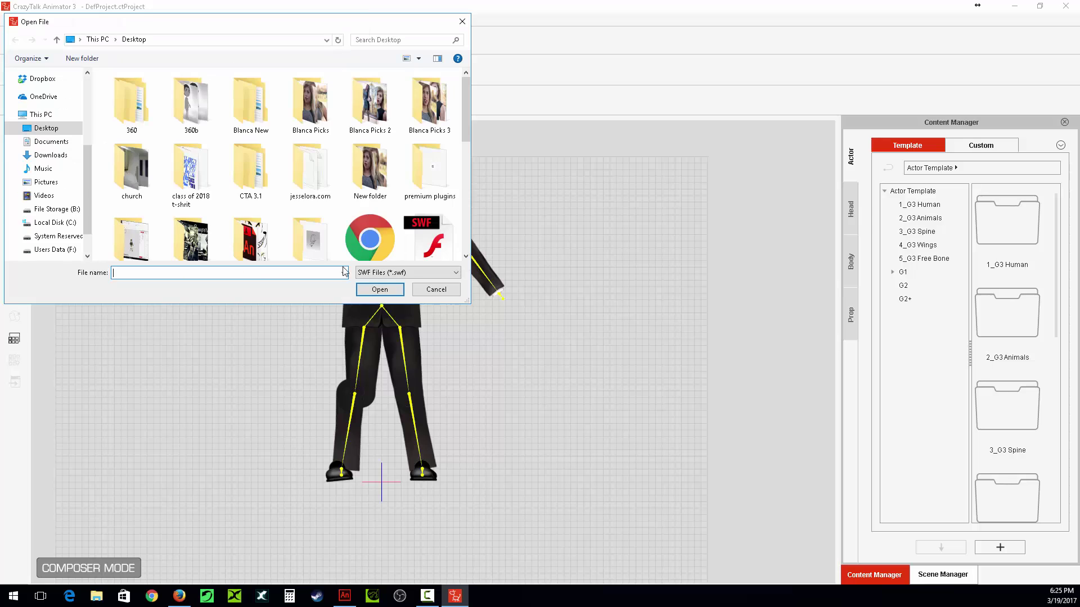
{"action": "left_click_drag", "start_coordinate": [465, 84], "coordinate": [468, 203]}
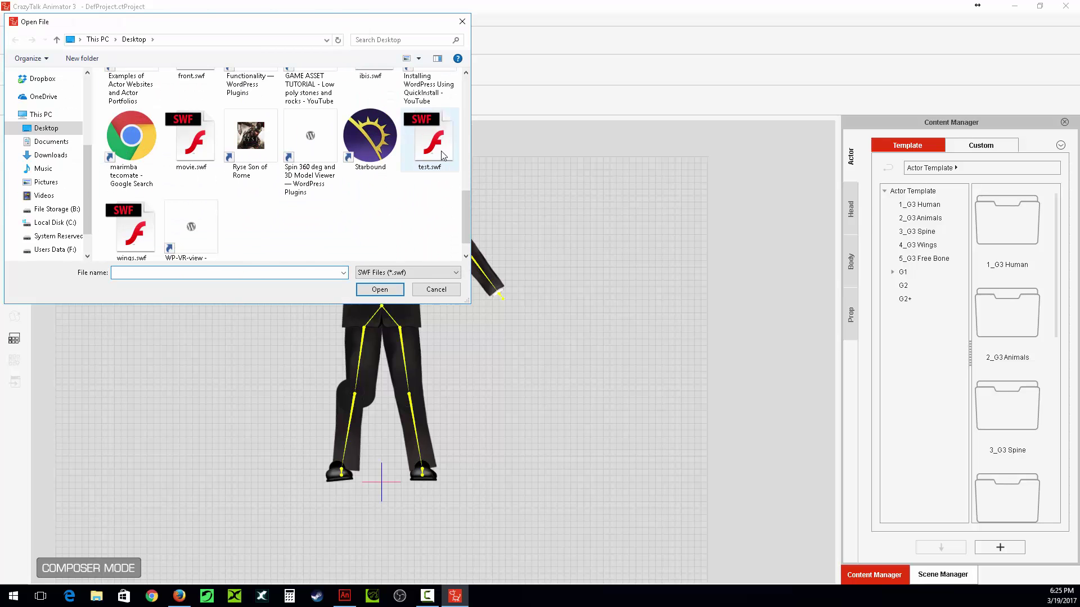
{"action": "left_click", "coordinate": [429, 140]}
{"action": "left_click", "coordinate": [388, 290]}
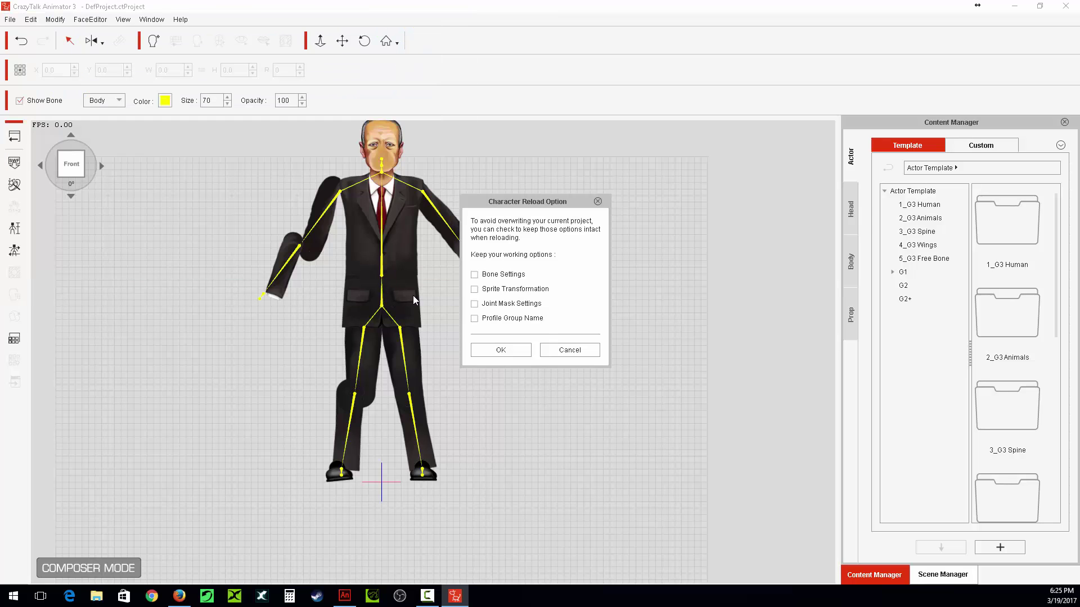
{"action": "left_click", "coordinate": [487, 352]}
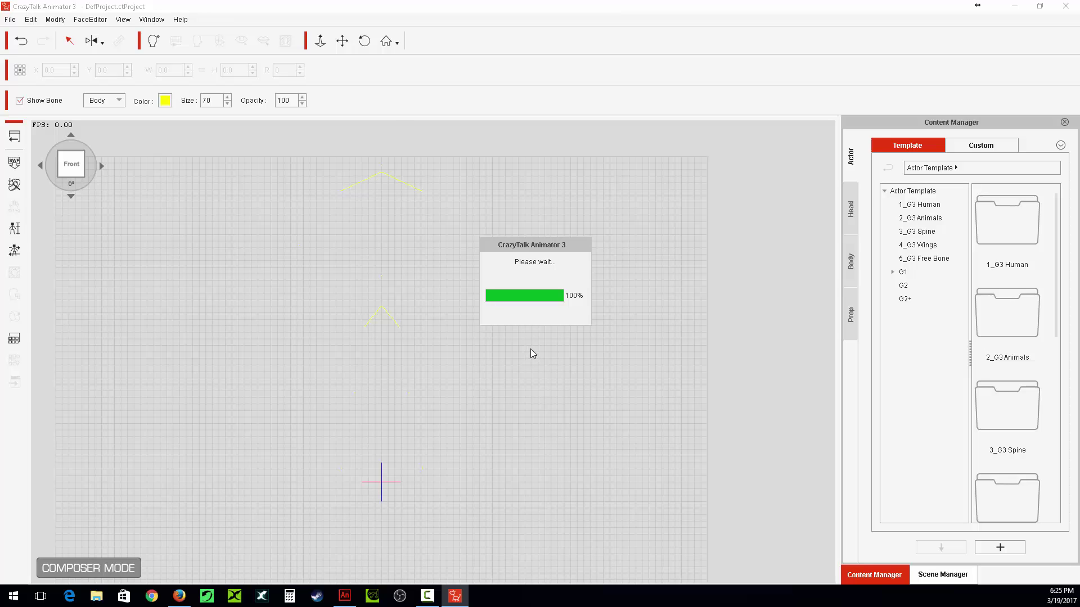
- Open the reload's error log and examine its sprite name and pivot entries, especially those for the hands
{"action": "left_click", "coordinate": [469, 301]}
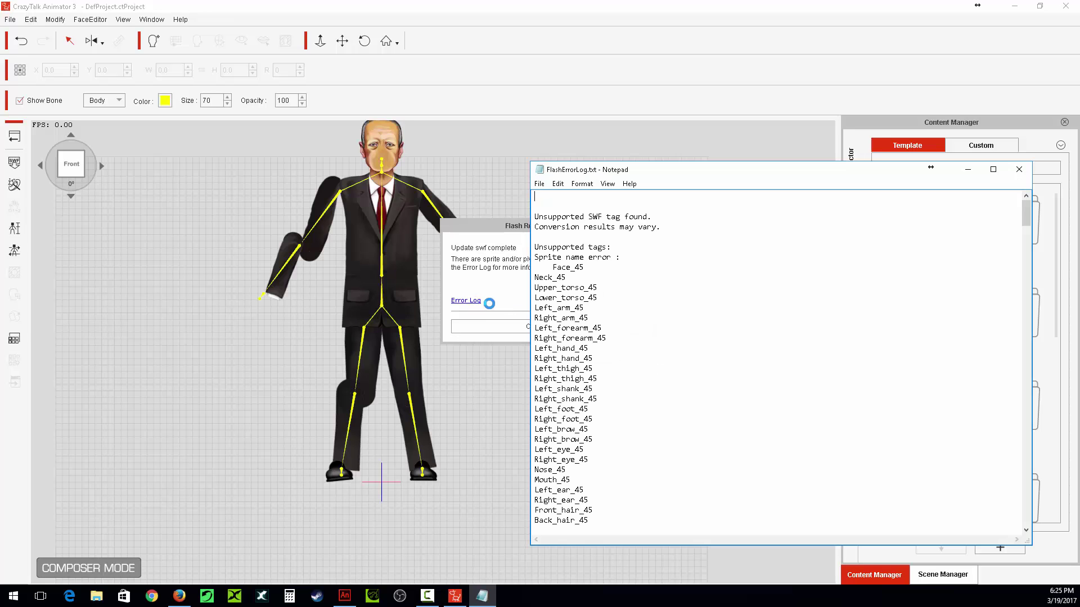
{"action": "scroll", "coordinate": [585, 287], "scroll_direction": "down", "scroll_amount": 12}
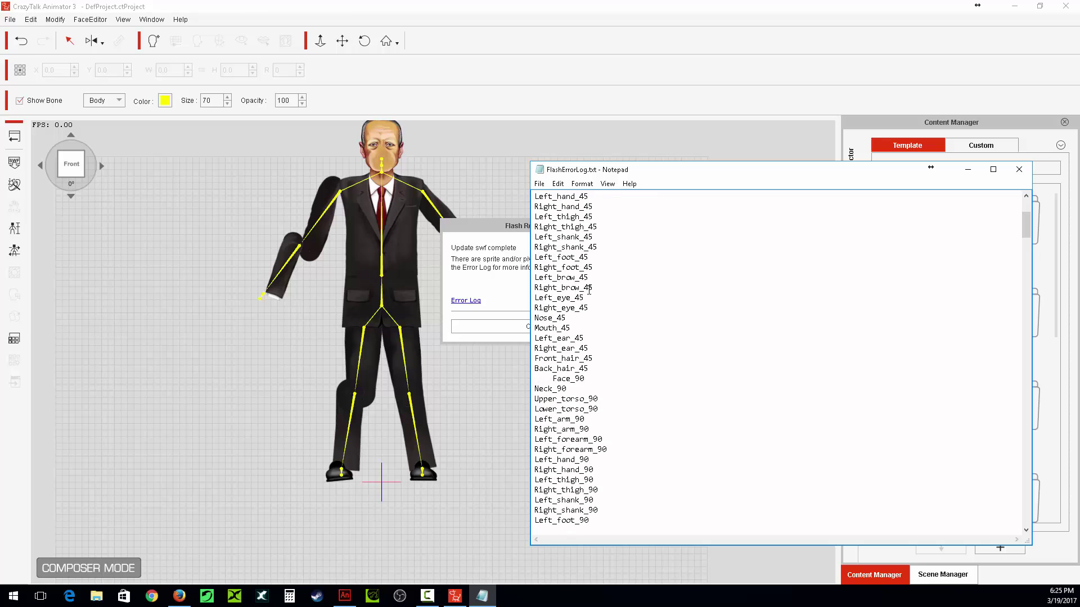
{"action": "scroll", "coordinate": [588, 290], "scroll_direction": "down", "scroll_amount": 20}
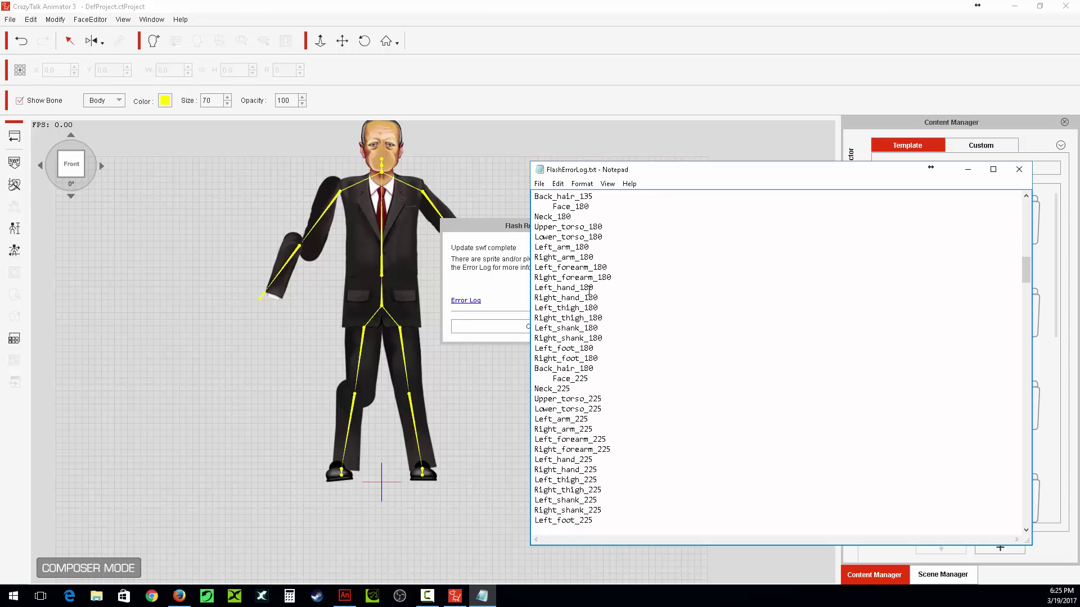
{"action": "scroll", "coordinate": [588, 290], "scroll_direction": "down", "scroll_amount": 20}
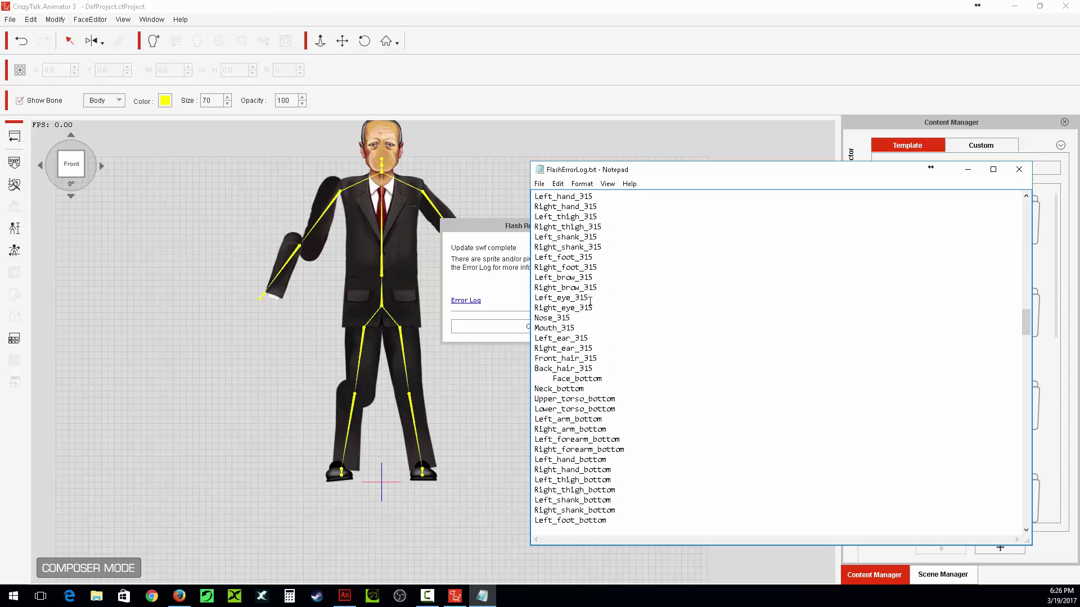
{"action": "scroll", "coordinate": [589, 301], "scroll_direction": "down", "scroll_amount": 20}
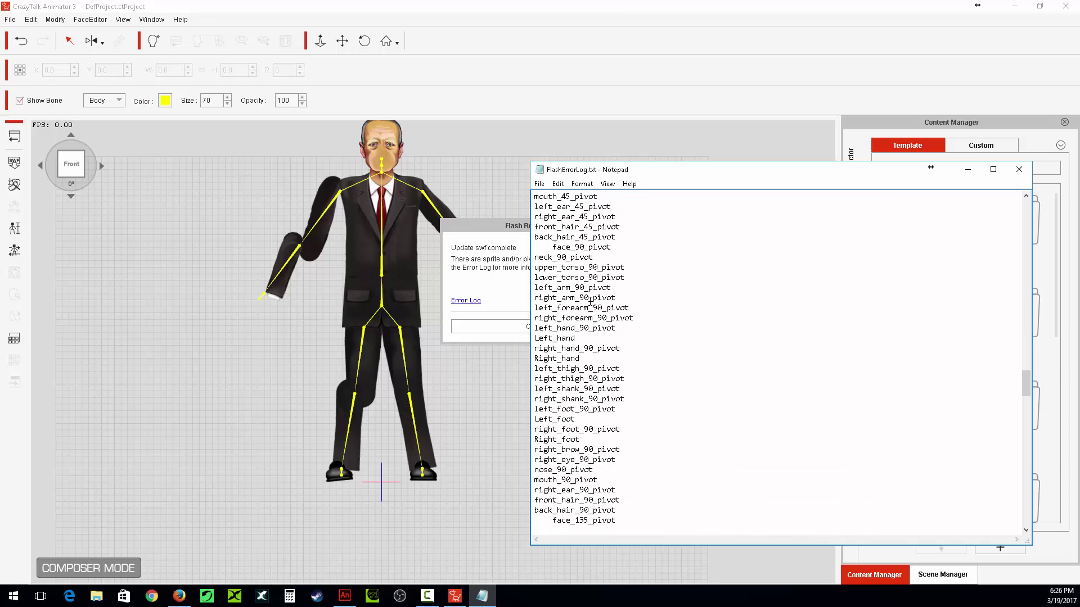
{"action": "scroll", "coordinate": [589, 301], "scroll_direction": "down", "scroll_amount": 20}
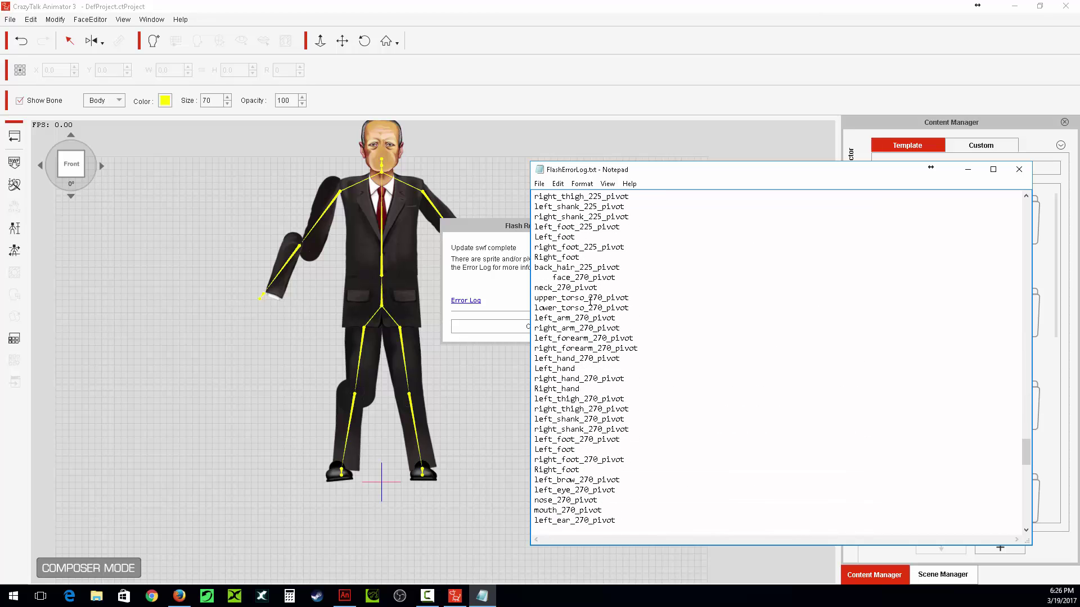
{"action": "scroll", "coordinate": [590, 302], "scroll_direction": "down", "scroll_amount": 12}
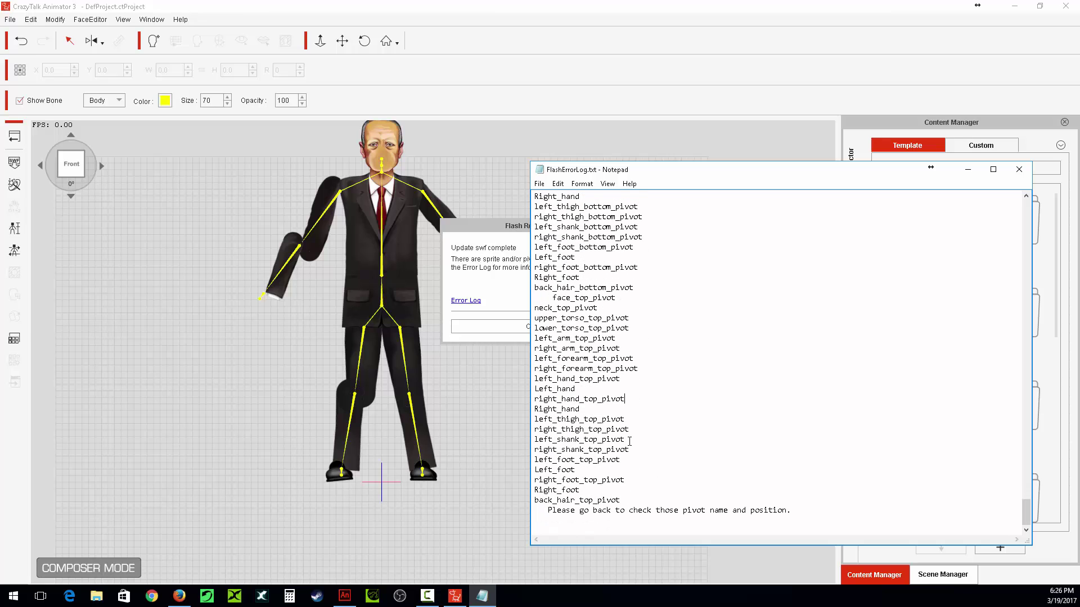
{"action": "scroll", "coordinate": [574, 379], "scroll_direction": "up", "scroll_amount": 20}
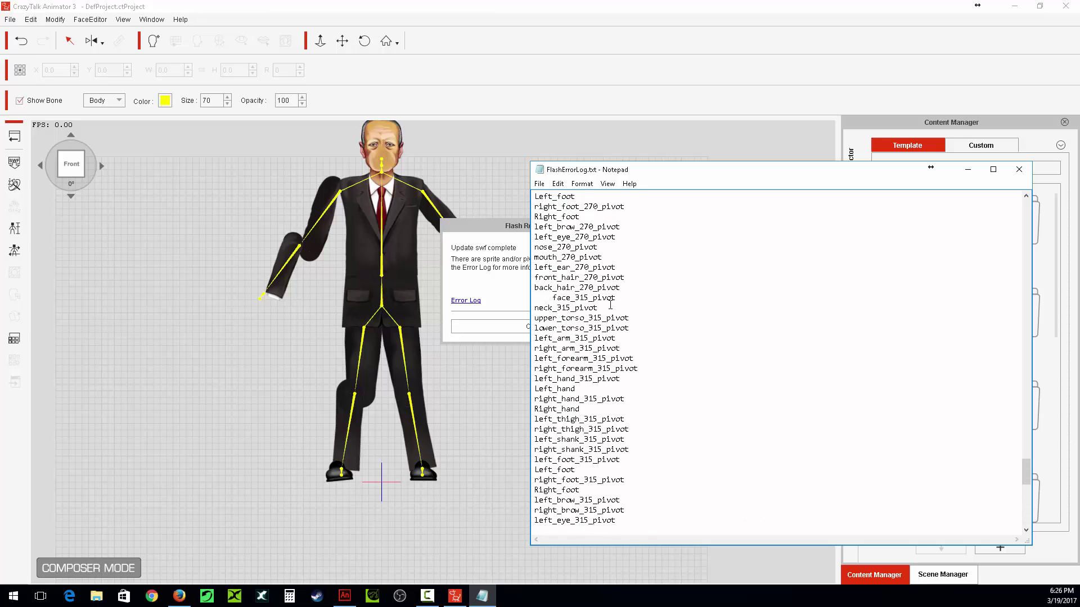
{"action": "scroll", "coordinate": [611, 303], "scroll_direction": "up", "scroll_amount": 20}
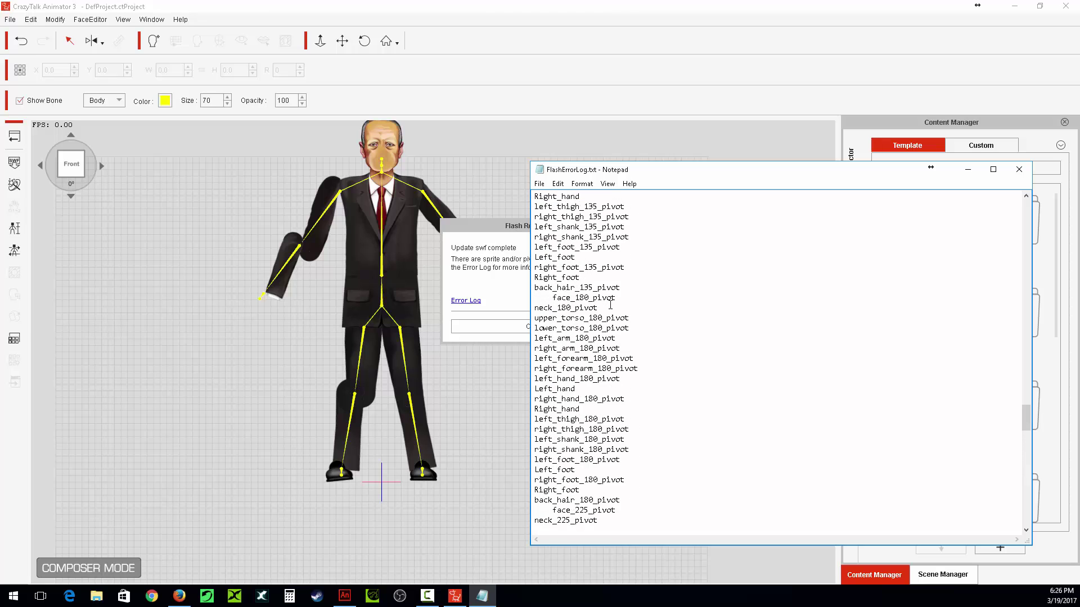
{"action": "scroll", "coordinate": [610, 303], "scroll_direction": "up", "scroll_amount": 20}
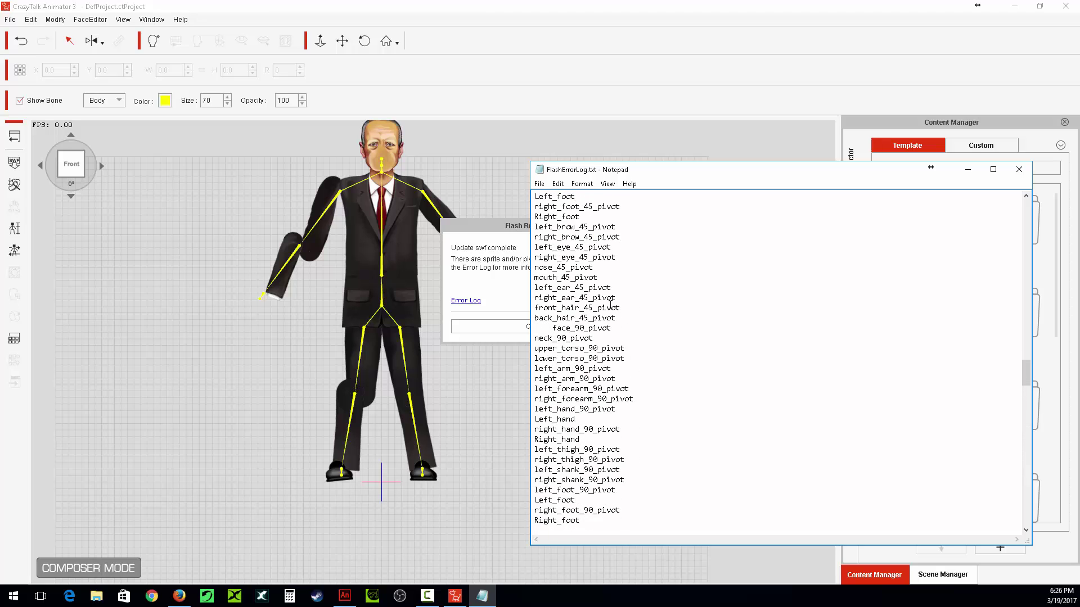
{"action": "scroll", "coordinate": [610, 305], "scroll_direction": "up", "scroll_amount": 20}
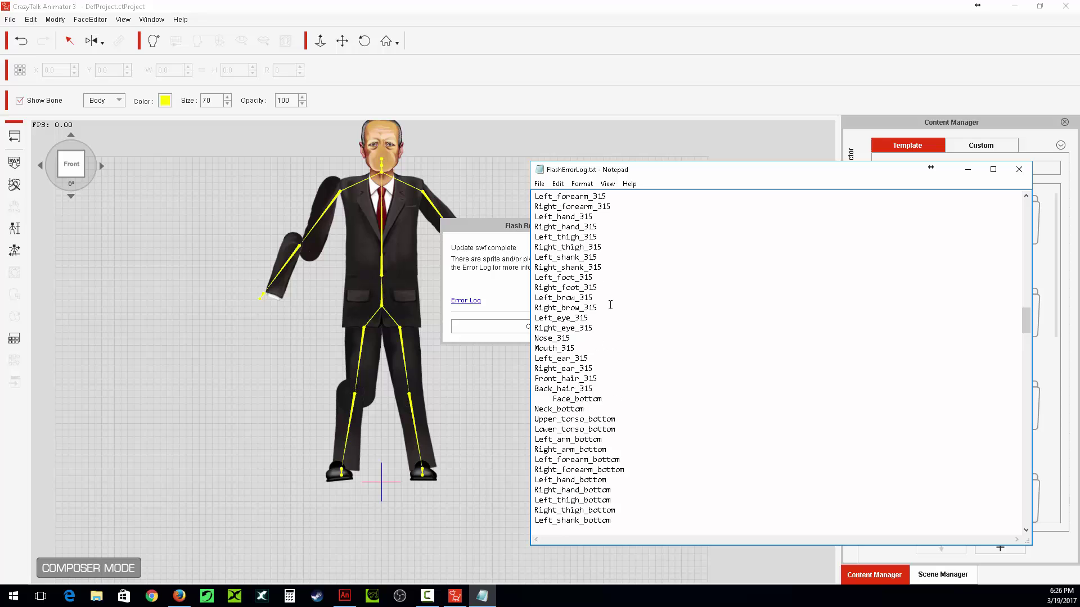
- Review the sprite name errors in FlashErrorLog.txt back to its beginning, and close the log and the Flash Replace report
{"action": "scroll", "coordinate": [610, 305], "scroll_direction": "up", "scroll_amount": 20}
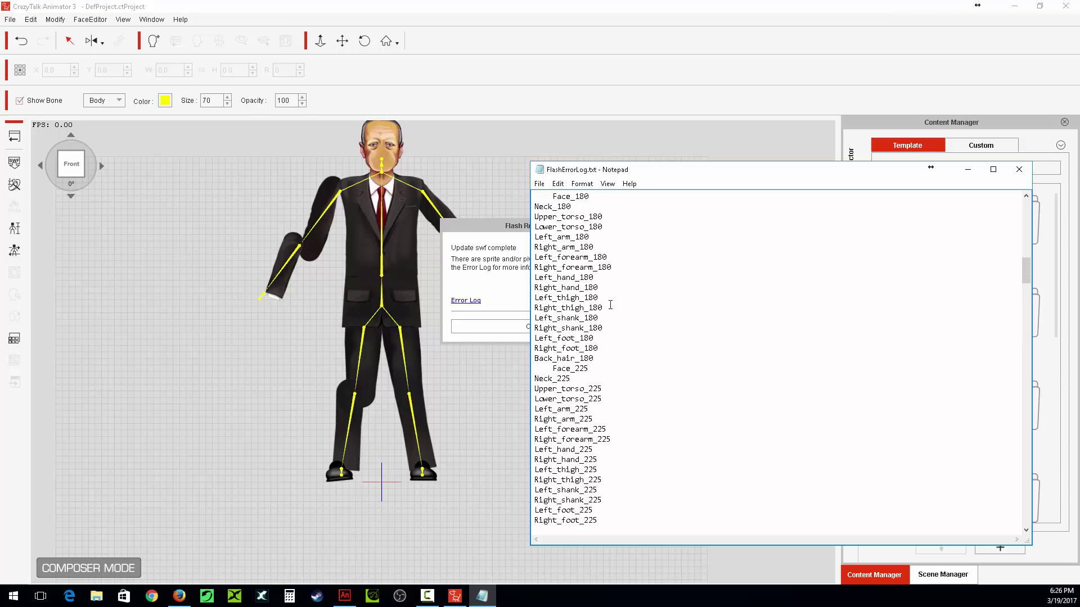
{"action": "scroll", "coordinate": [610, 305], "scroll_direction": "up", "scroll_amount": 18}
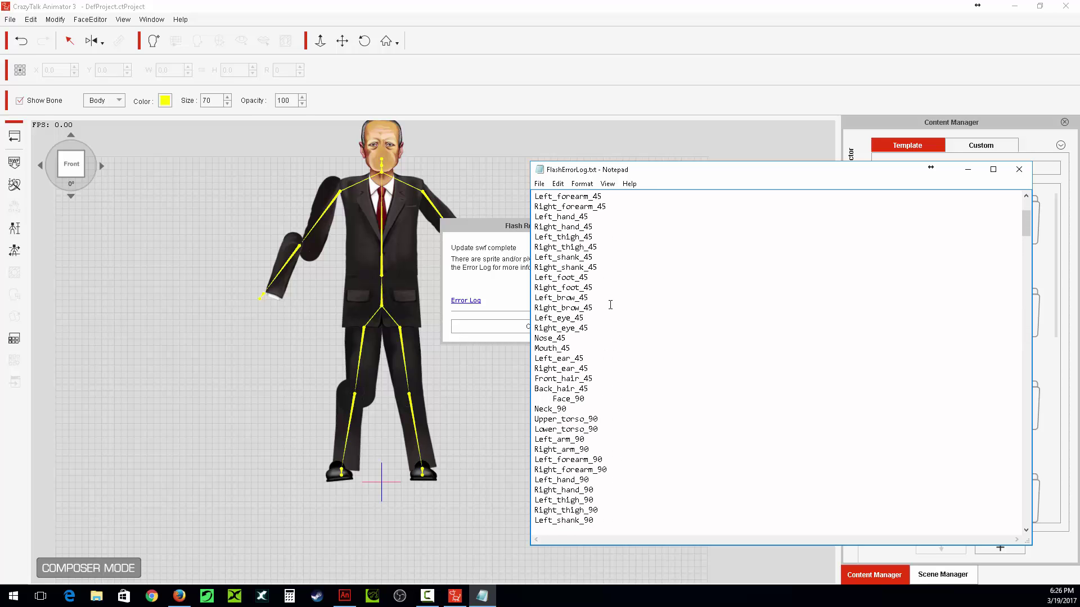
{"action": "scroll", "coordinate": [610, 305], "scroll_direction": "up", "scroll_amount": 1}
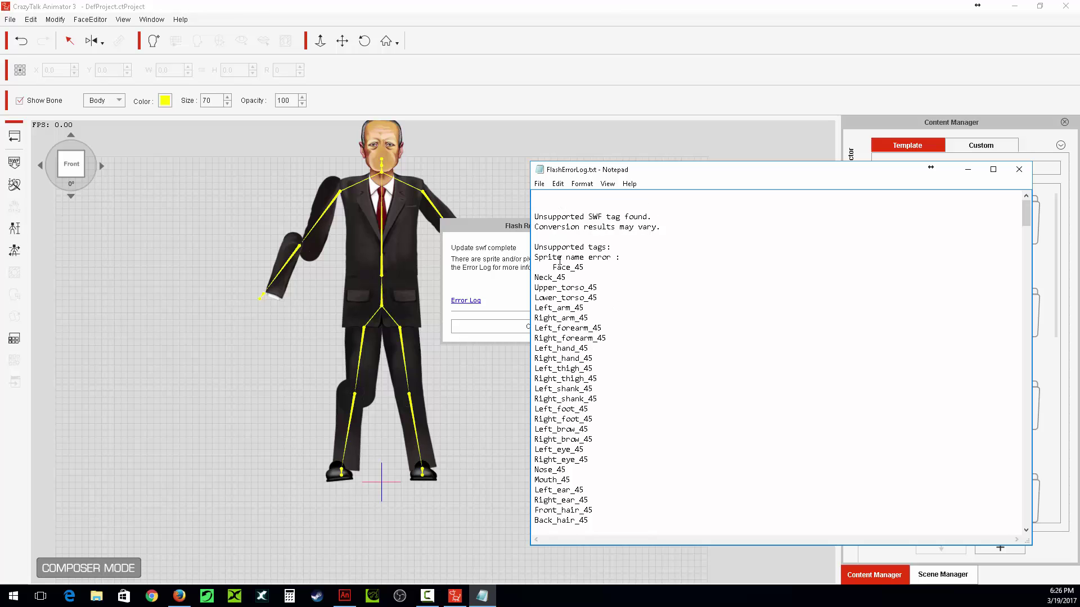
{"action": "left_click_drag", "start_coordinate": [562, 216], "coordinate": [570, 481]}
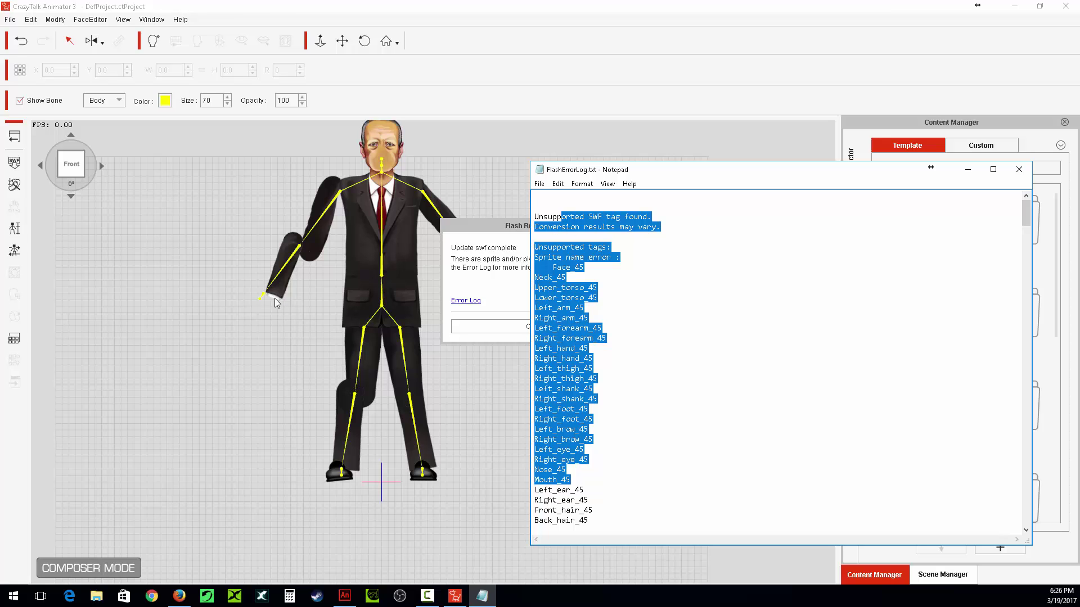
{"action": "left_click", "coordinate": [1019, 169]}
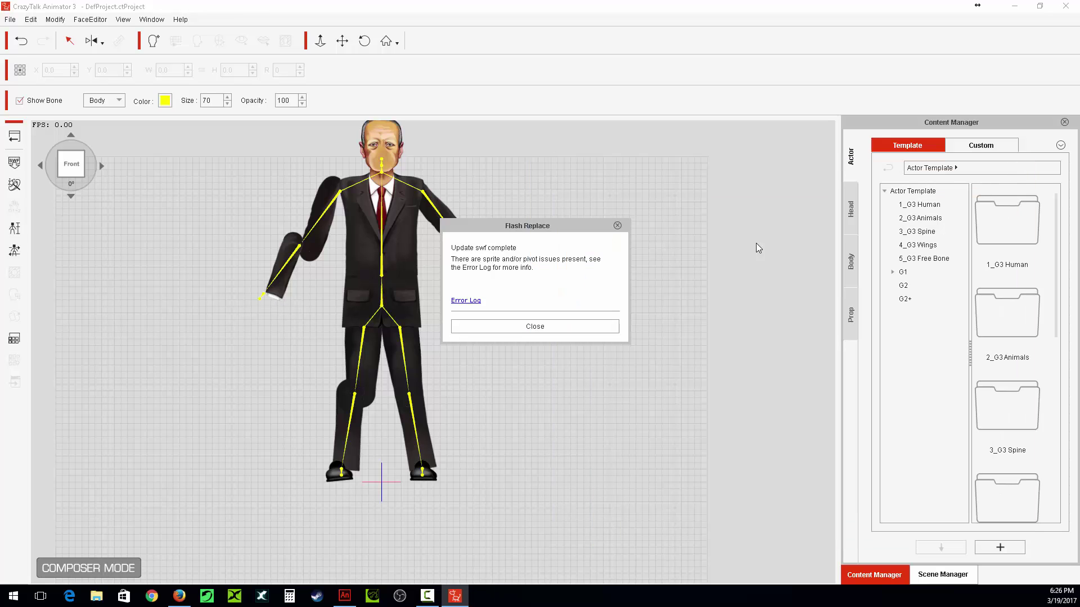
{"action": "left_click", "coordinate": [537, 326]}
- Select the character's right hand and open its Sprite Editor to examine the available hand sprites
{"action": "scroll", "coordinate": [549, 345], "scroll_direction": "down", "scroll_amount": 5}
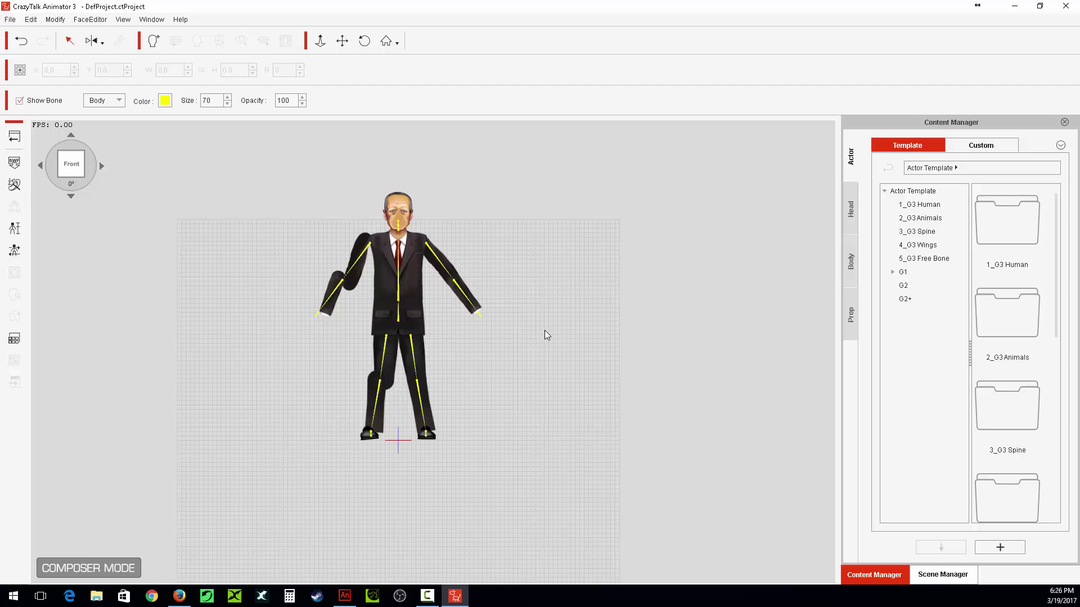
{"action": "left_click", "coordinate": [320, 41]}
{"action": "left_click_drag", "start_coordinate": [509, 286], "coordinate": [379, 302]}
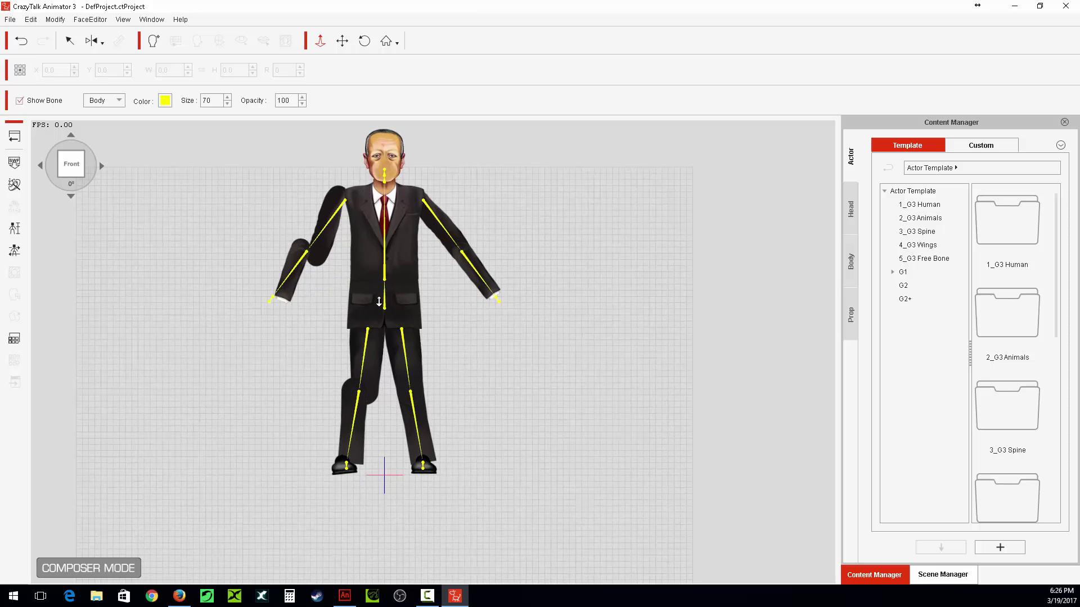
{"action": "left_click", "coordinate": [271, 298]}
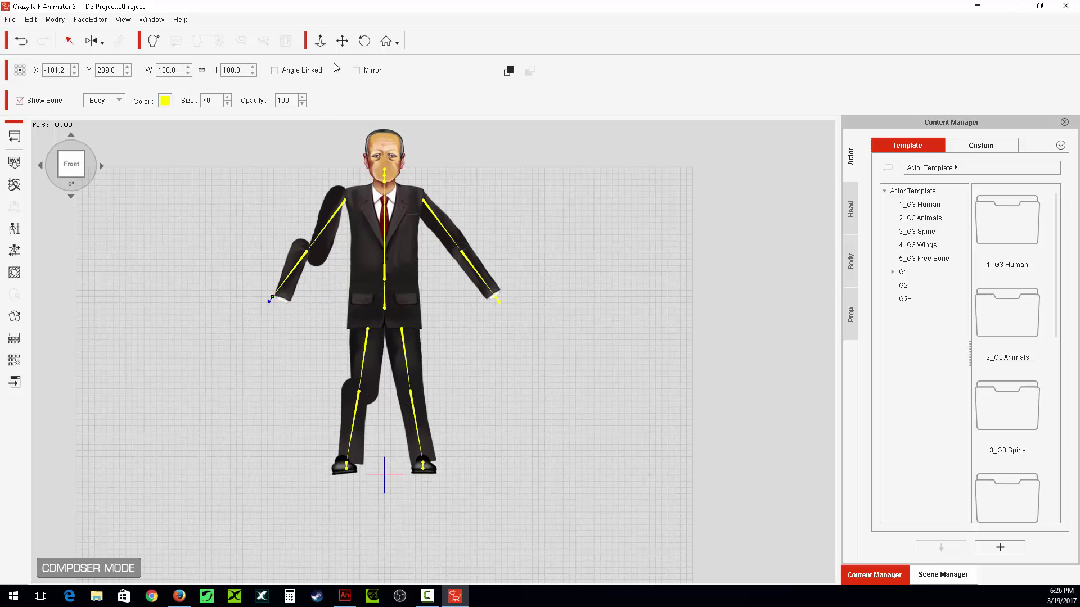
{"action": "left_click", "coordinate": [14, 318]}
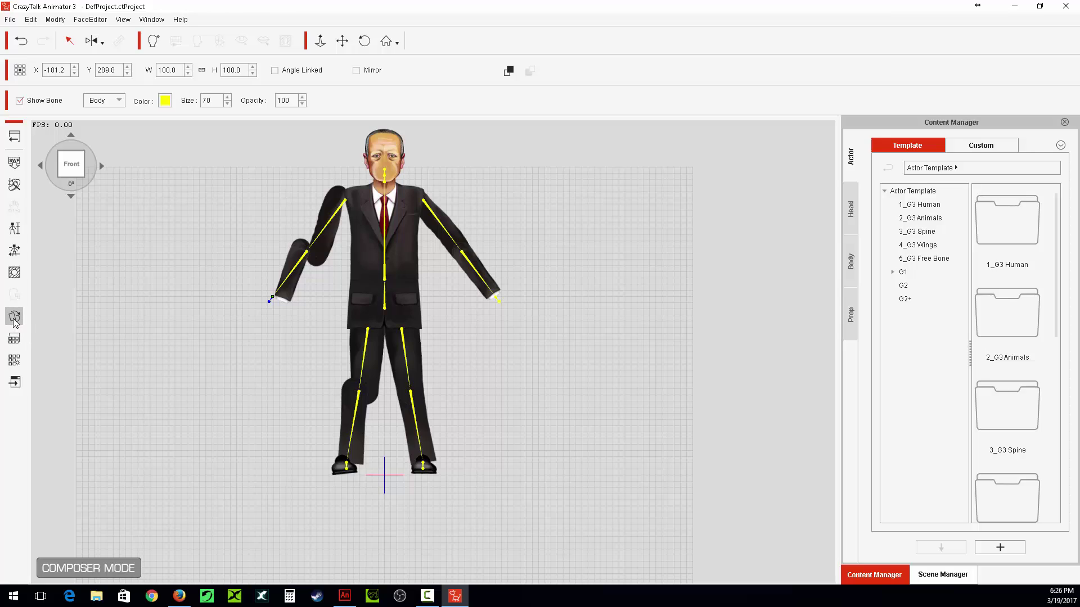
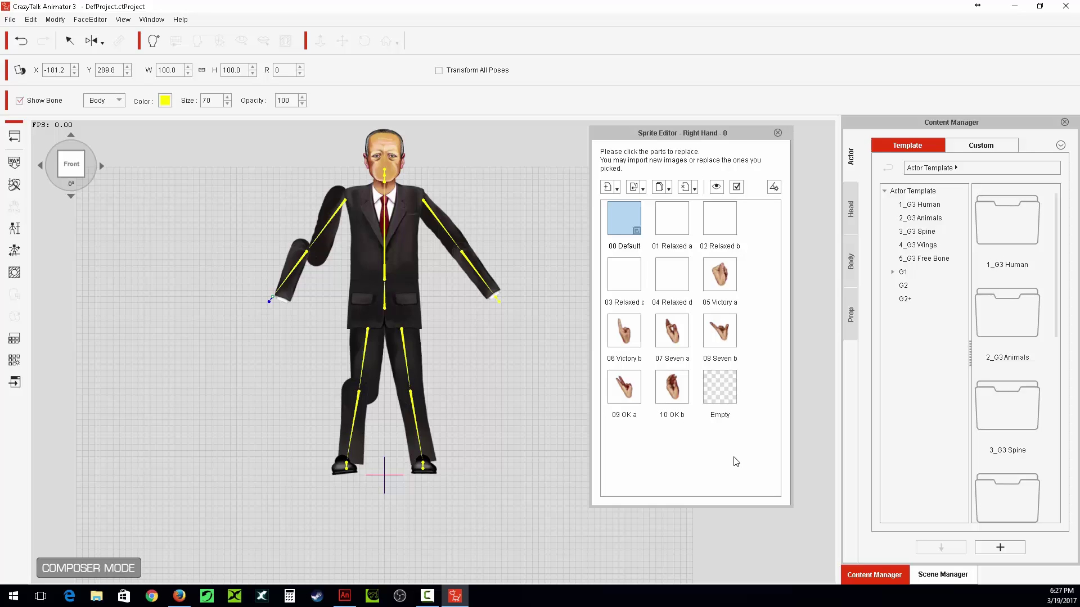
{"action": "left_click", "coordinate": [767, 227]}
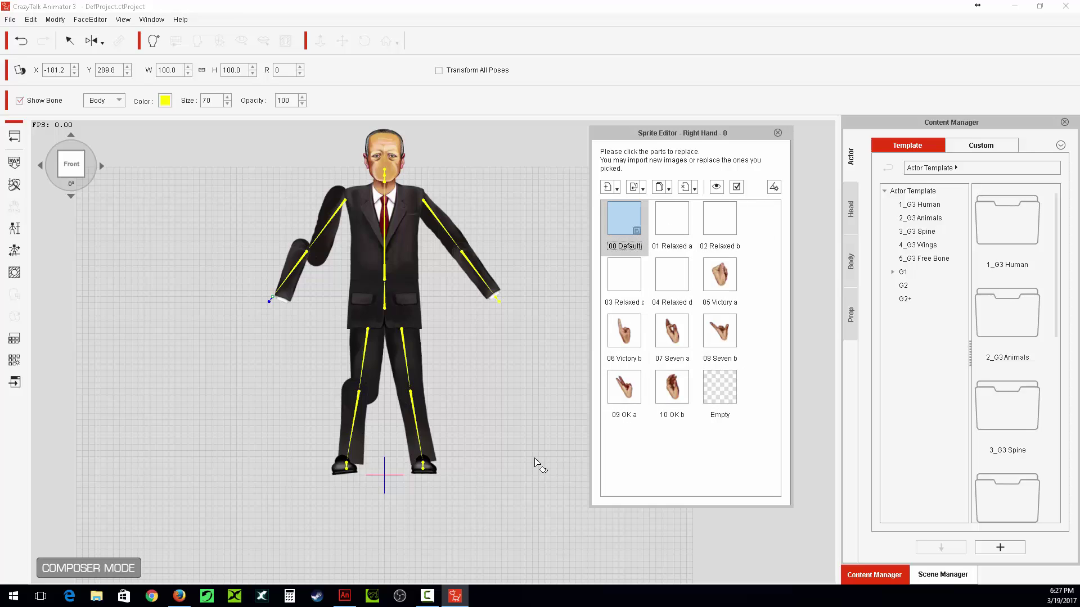
- Switch to Adobe Animate and inspect the hand pose frames inside the Right_hand_0 symbol of test.fla
{"action": "left_click", "coordinate": [455, 596]}
{"action": "double_click", "coordinate": [505, 352]}
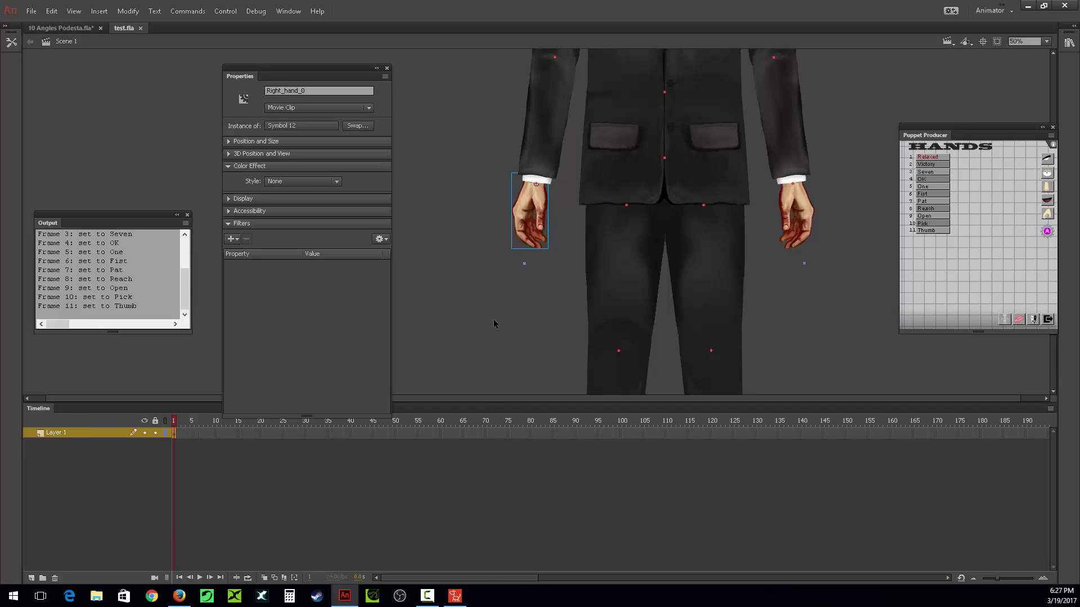
{"action": "key", "text": "ctrl+z"}
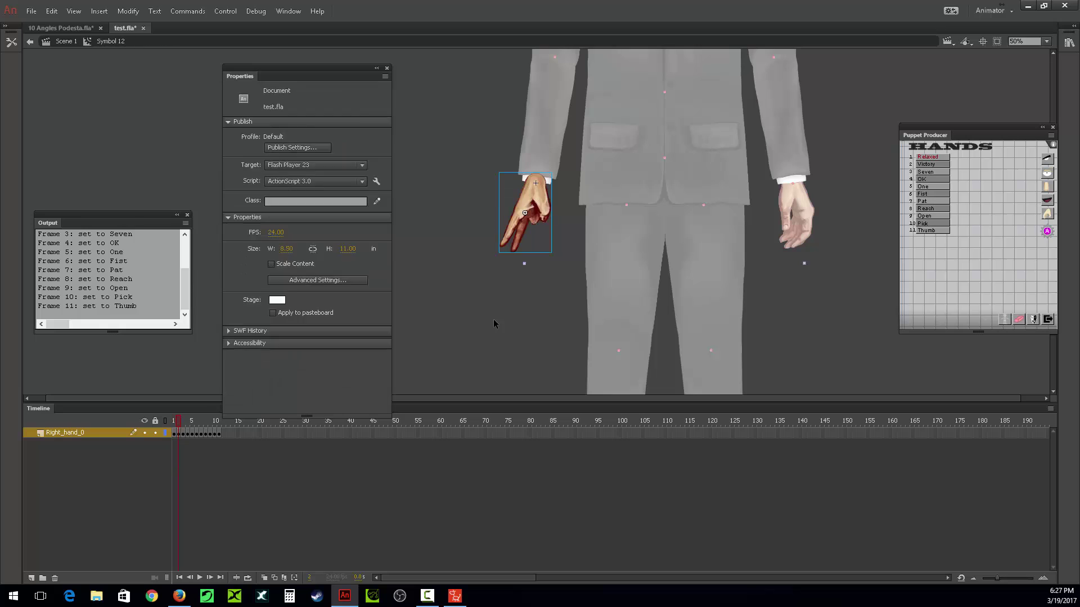
{"action": "key", "text": "Return"}
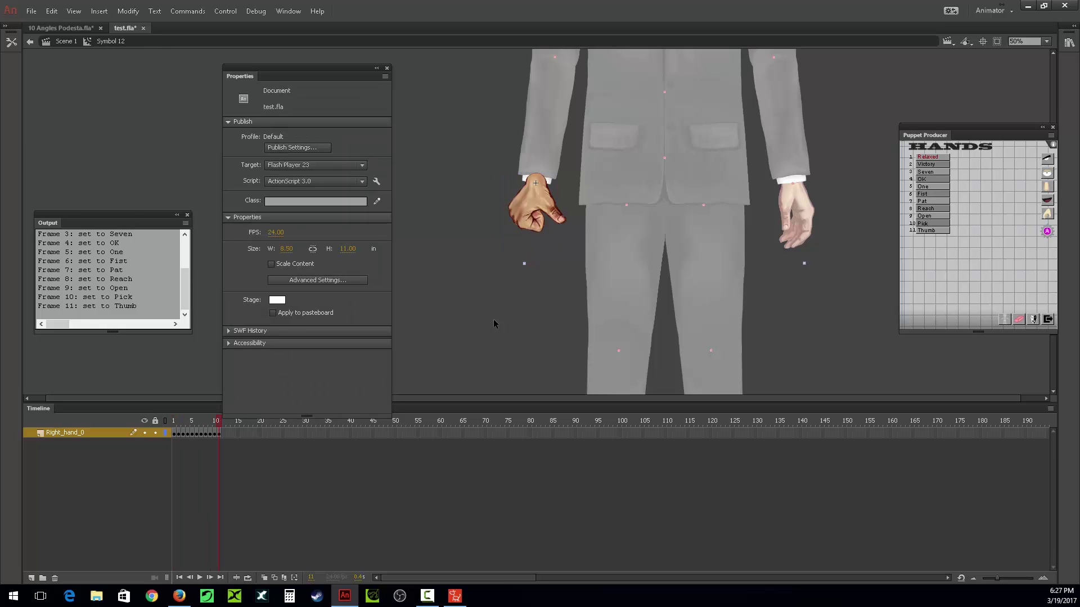
{"action": "key", "text": "ctrl+e"}
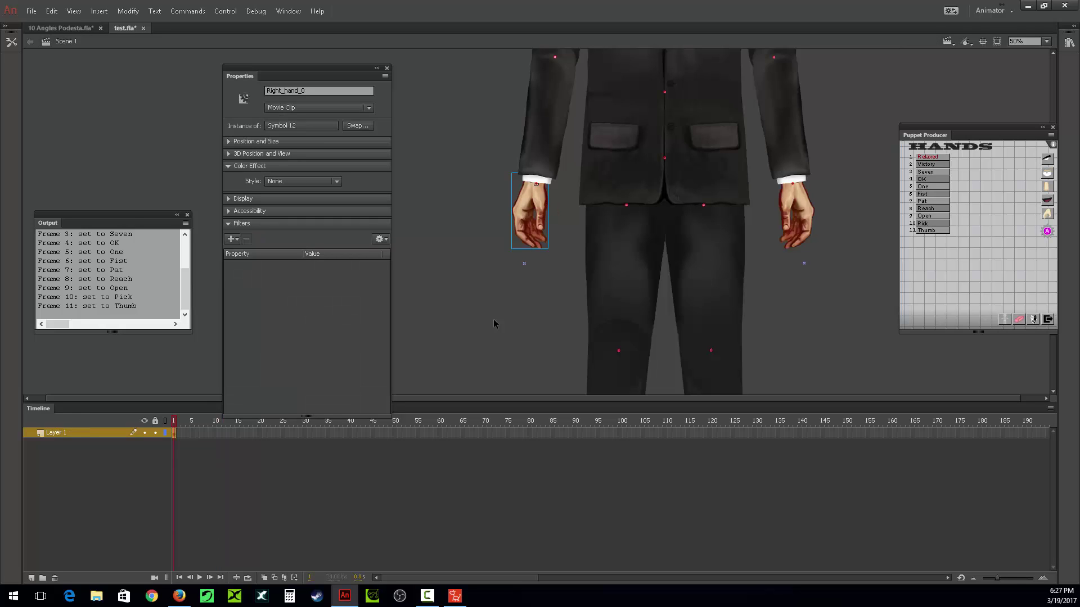
{"action": "key", "text": "ctrl+e"}
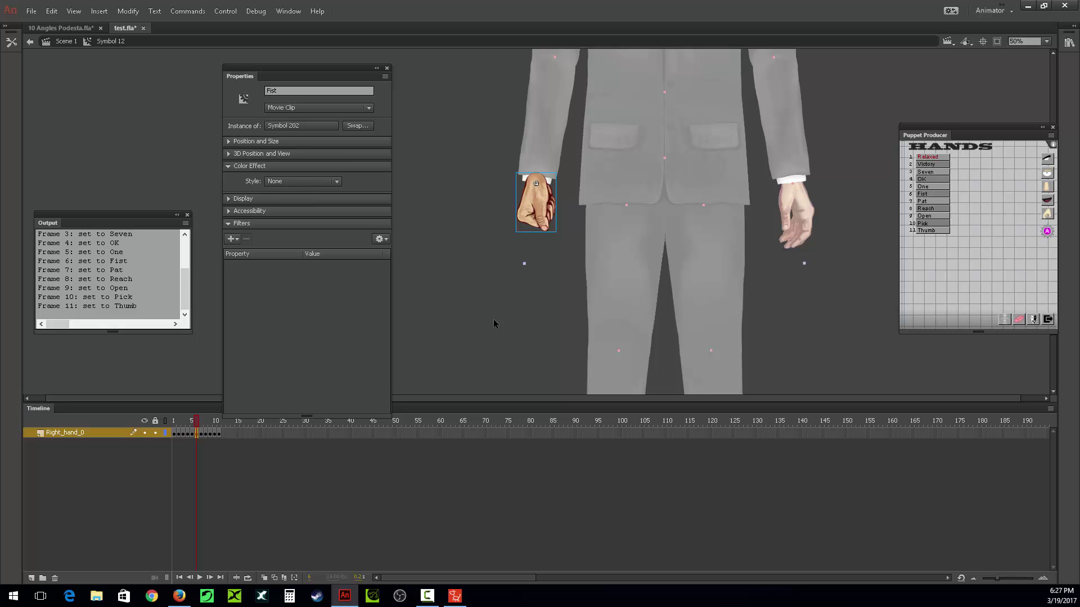
- Revert test.fla to its last saved version
{"action": "left_click", "coordinate": [31, 11]}
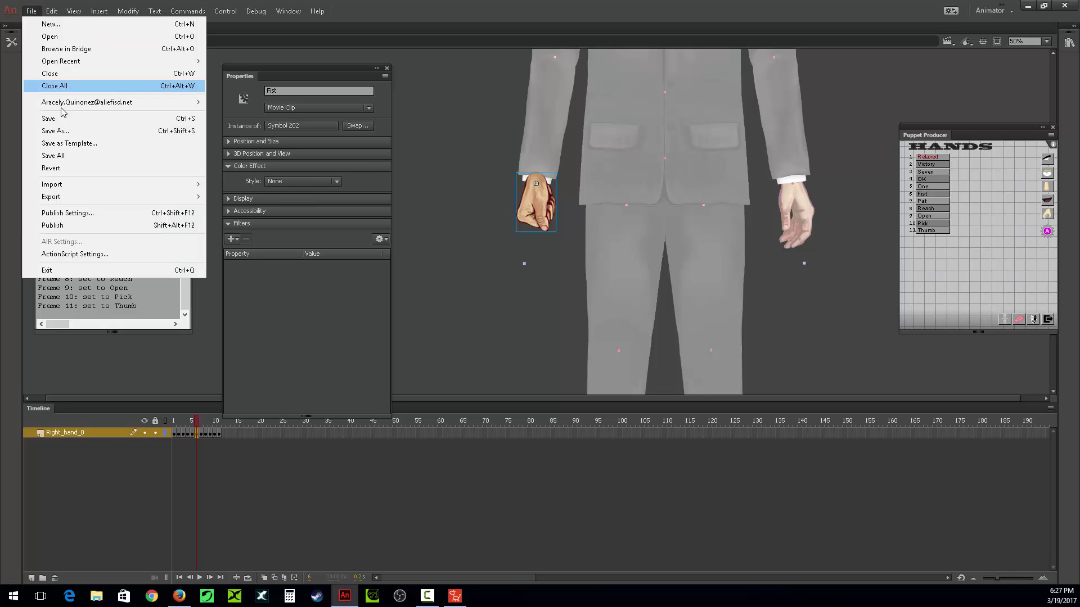
{"action": "mouse_move", "coordinate": [200, 202]}
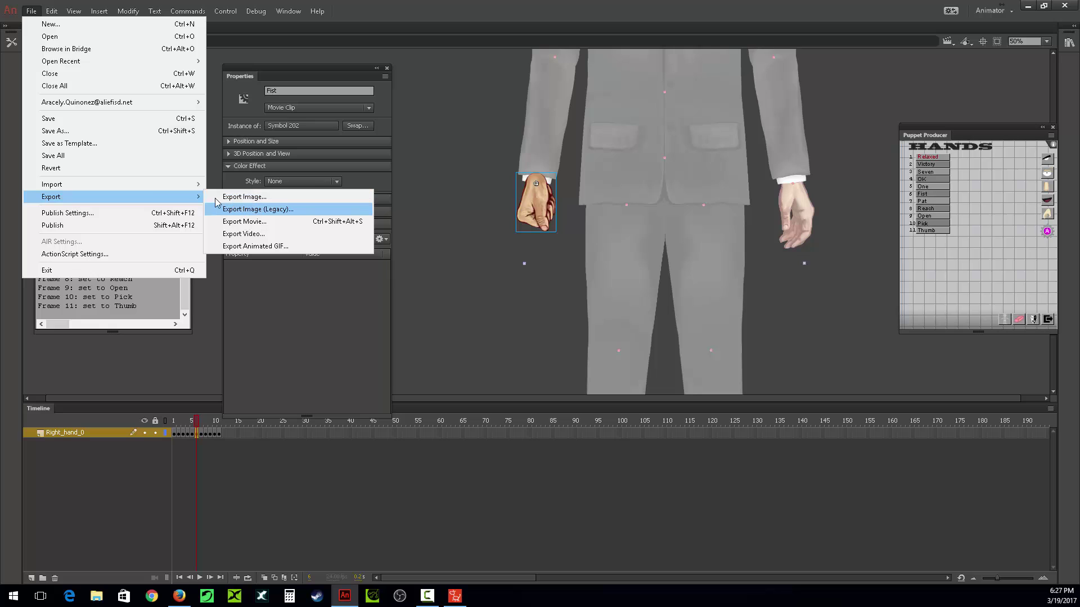
{"action": "left_click", "coordinate": [99, 169]}
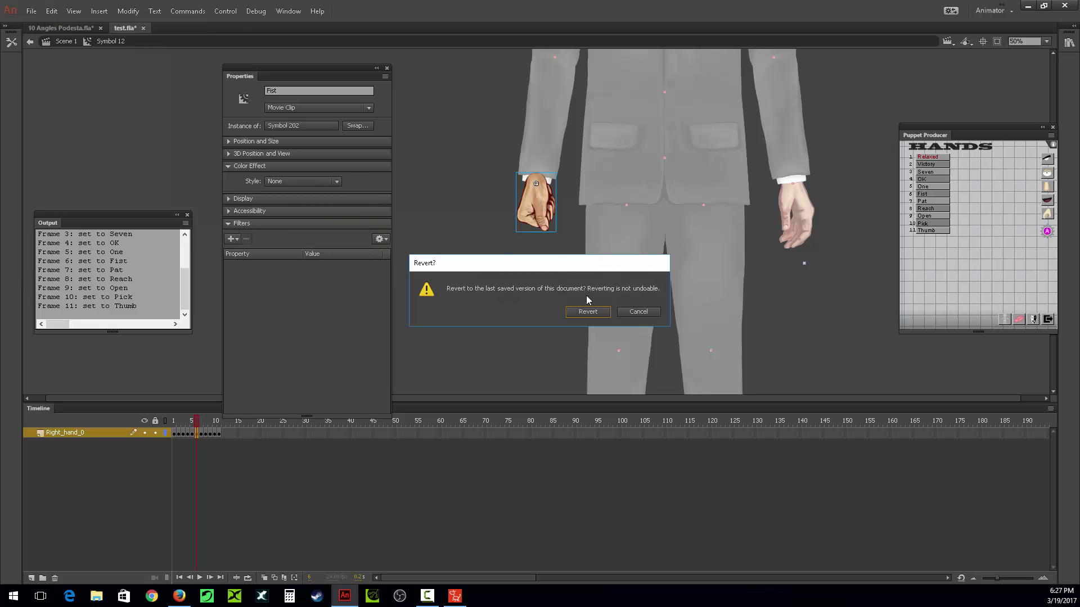
{"action": "left_click", "coordinate": [583, 311]}
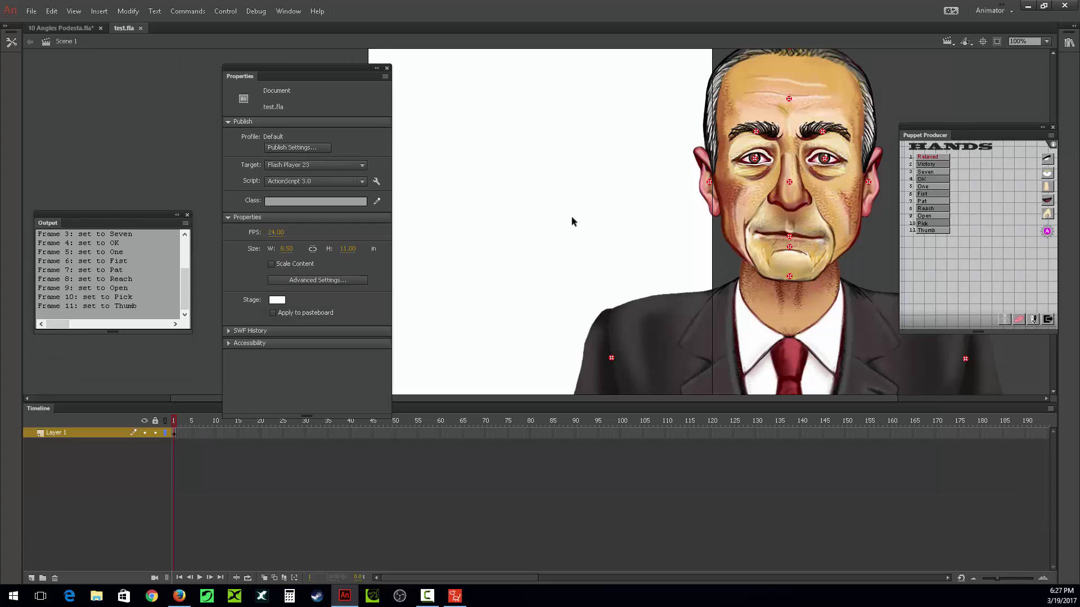
- Open the Right_hand_0 symbol for editing and check the Relaxed hand instance on its first frame
{"action": "scroll", "coordinate": [571, 219], "scroll_direction": "down", "scroll_amount": 15}
{"action": "left_click", "coordinate": [536, 137]}
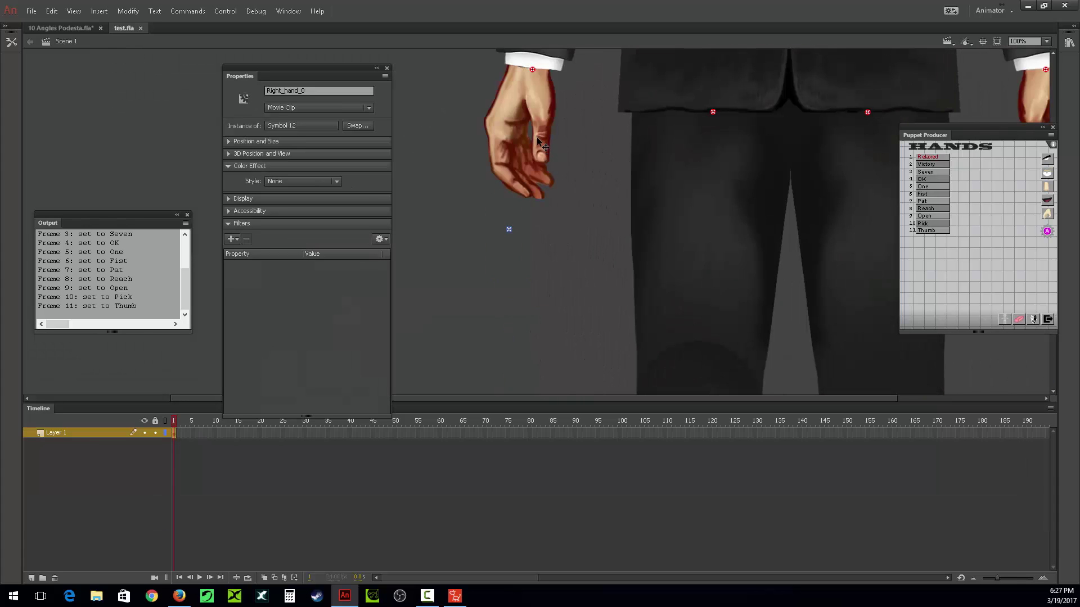
{"action": "double_click", "coordinate": [536, 136]}
{"action": "left_click", "coordinate": [537, 139]}
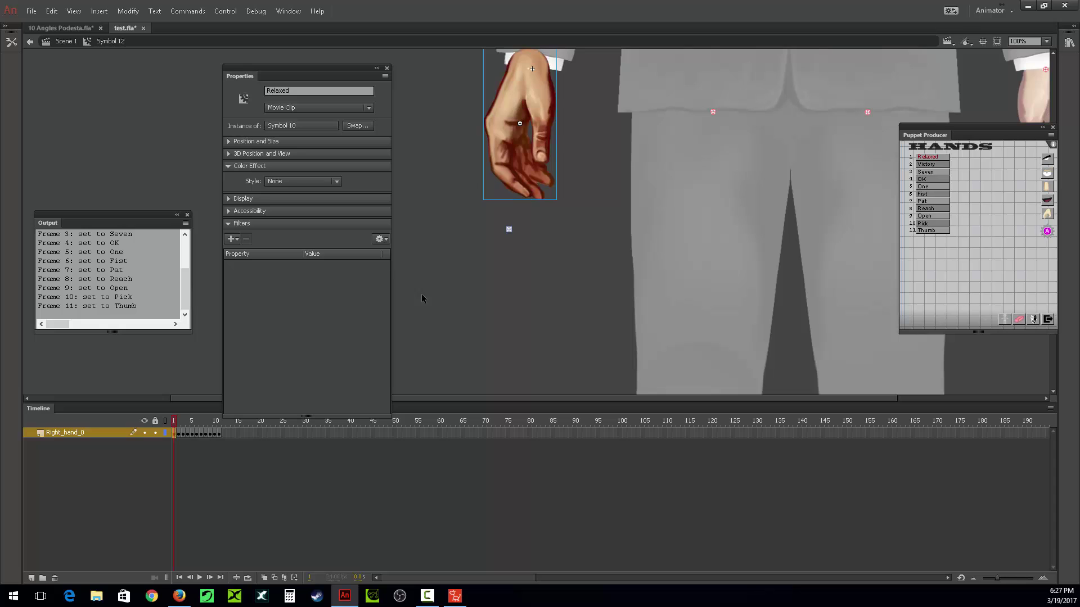
{"action": "left_click", "coordinate": [461, 310]}
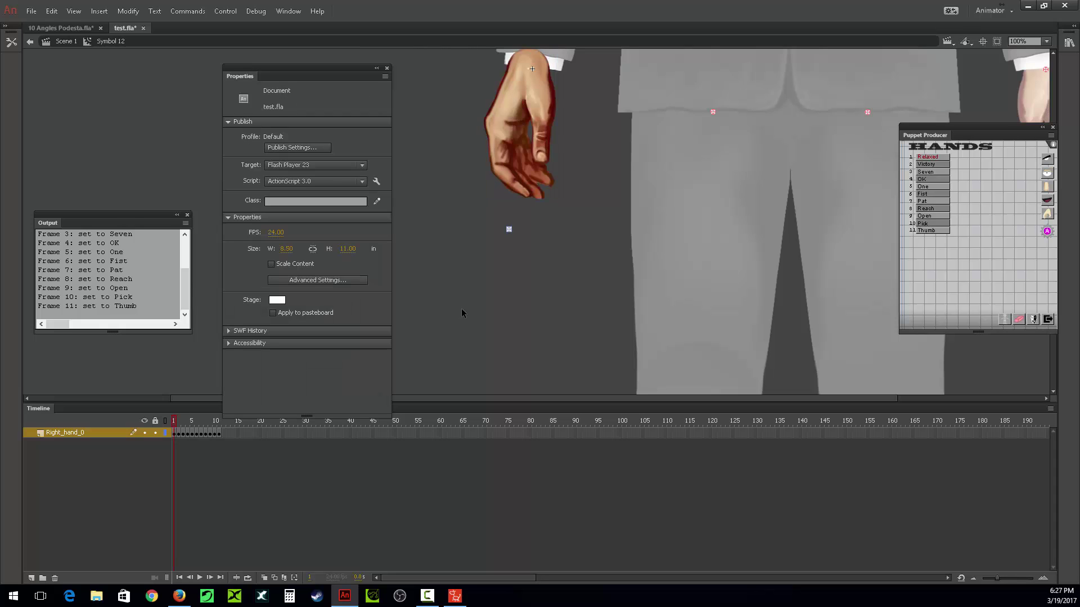
- Export the movie to the Desktop as test.swf in SWF Movie format, replacing the existing file
{"action": "key", "text": "ctrl+alt+shift+s"}
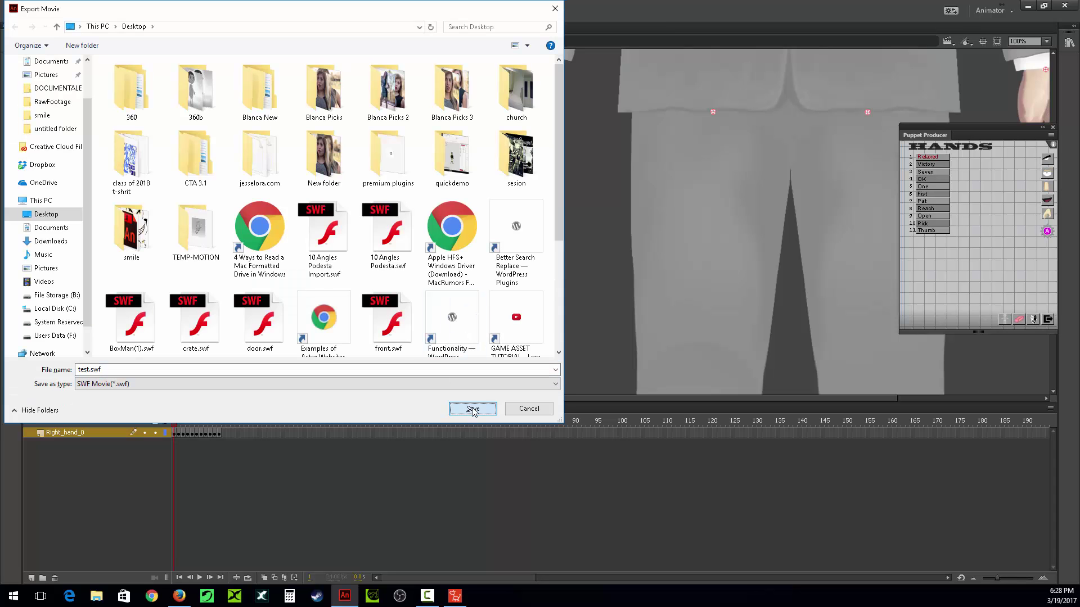
{"action": "left_click", "coordinate": [470, 408]}
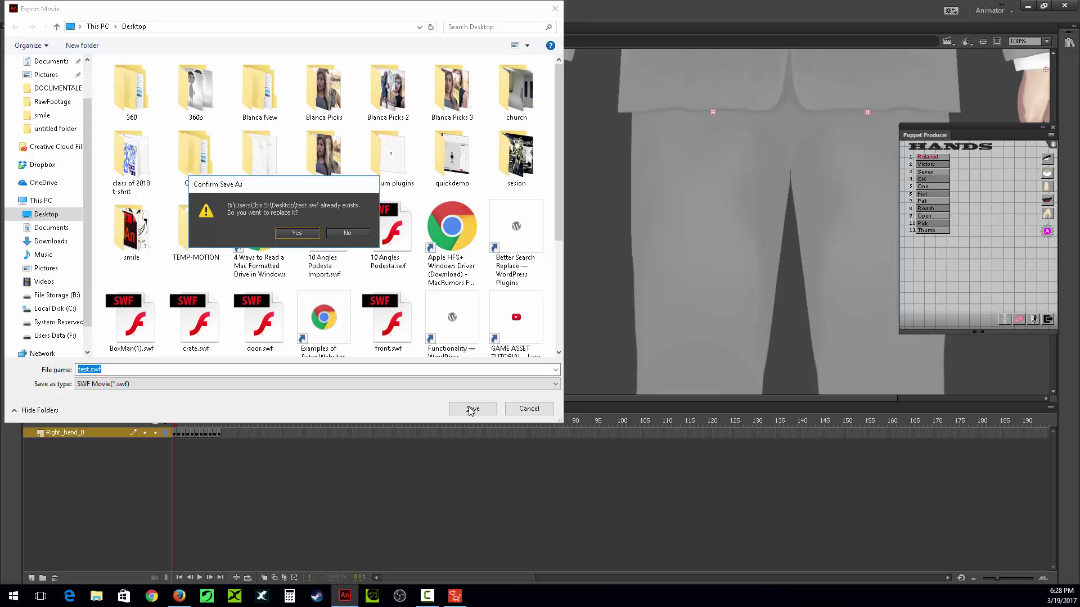
{"action": "left_click", "coordinate": [296, 233]}
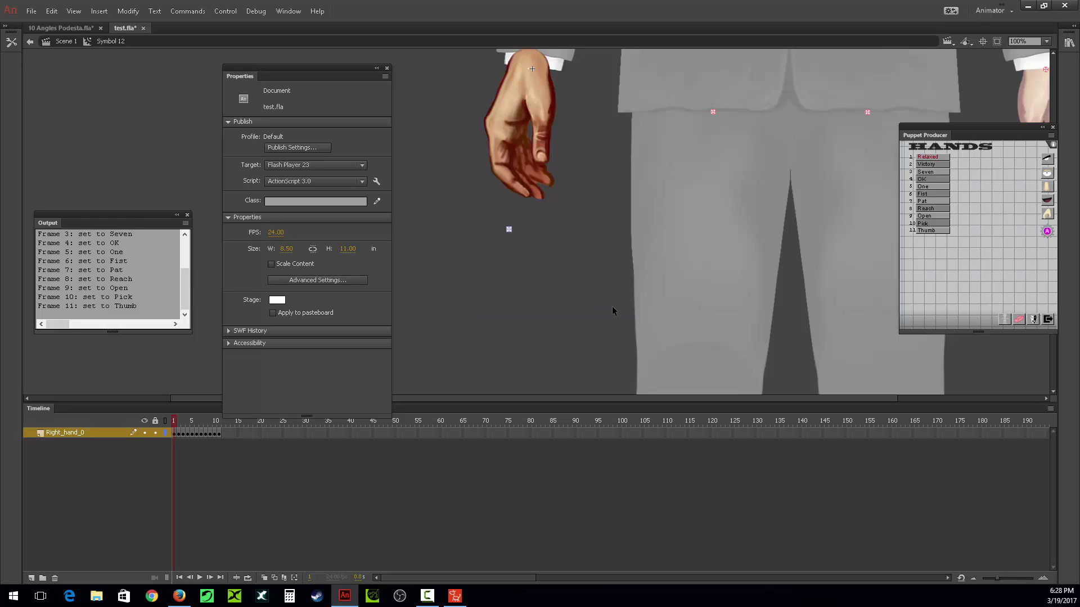
- Switch to CrazyTalk Animator, close the Sprite Editor, and reload the character from test.swf without keeping any working options
{"action": "left_click", "coordinate": [456, 598]}
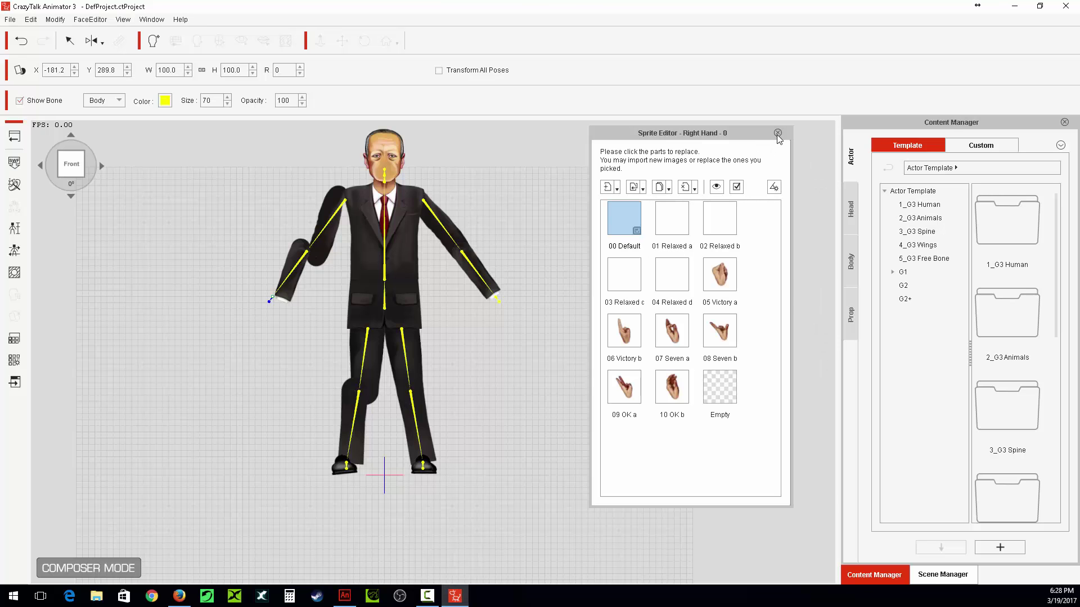
{"action": "left_click", "coordinate": [778, 133]}
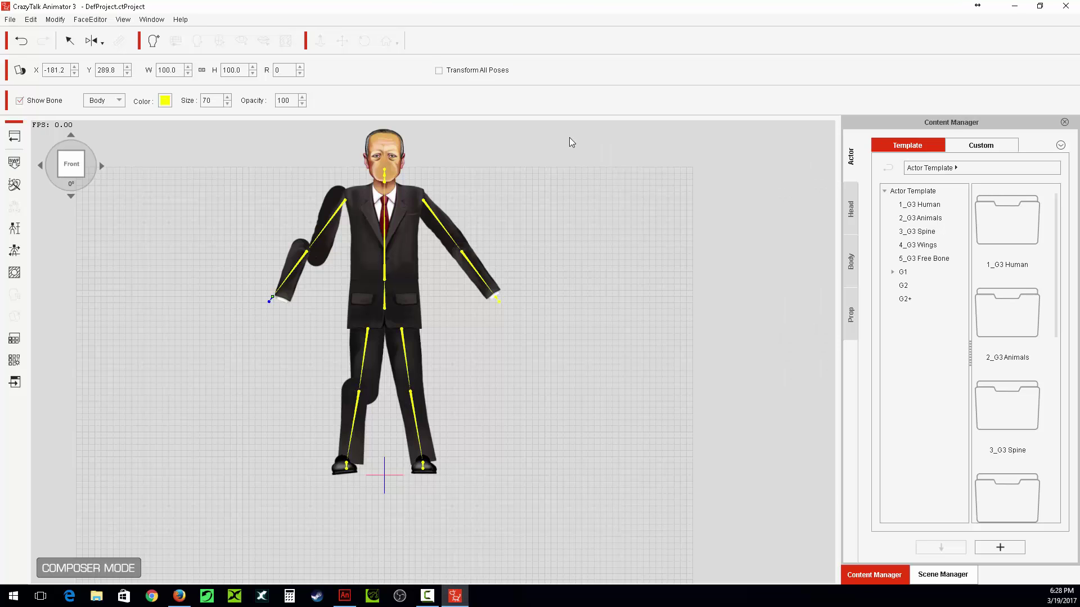
{"action": "left_click", "coordinate": [14, 162]}
{"action": "left_click_drag", "start_coordinate": [461, 142], "coordinate": [467, 177]}
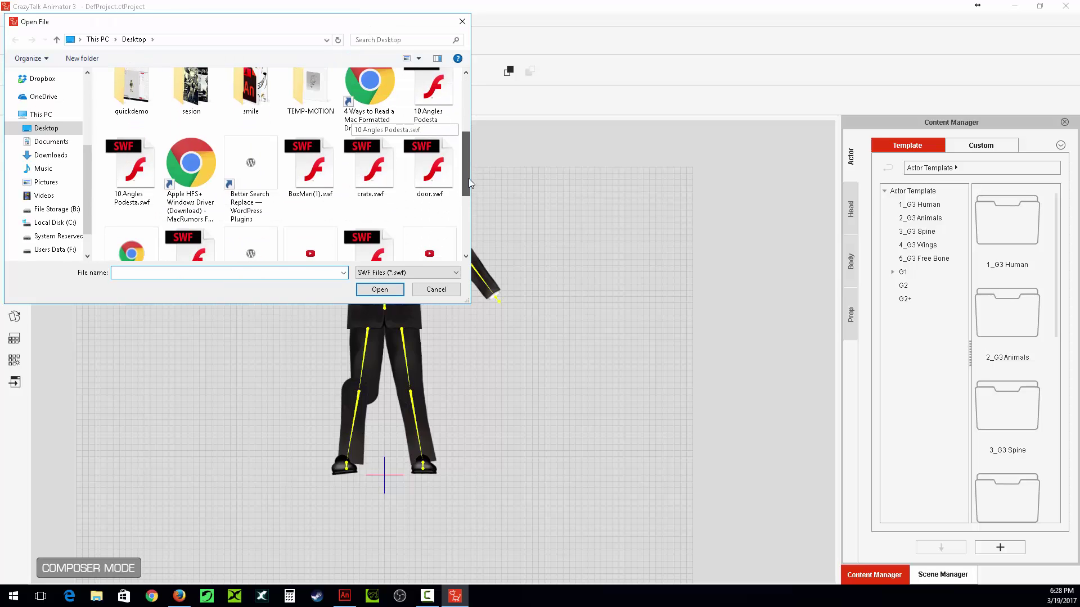
{"action": "scroll", "coordinate": [248, 186], "scroll_direction": "down", "scroll_amount": 1}
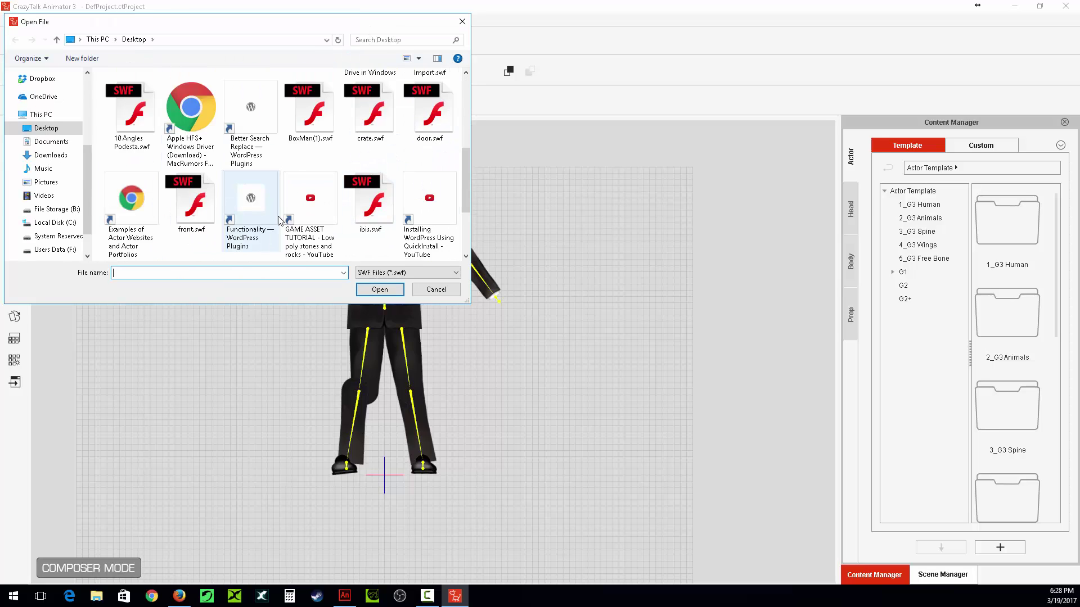
{"action": "scroll", "coordinate": [167, 218], "scroll_direction": "down", "scroll_amount": 1}
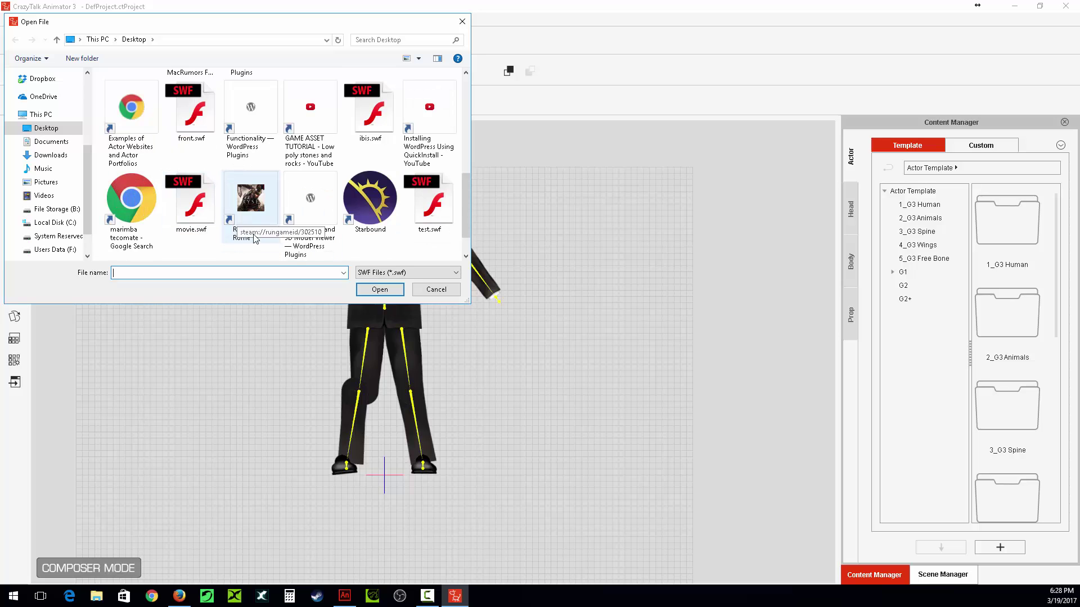
{"action": "left_click", "coordinate": [430, 204]}
{"action": "left_click", "coordinate": [393, 290]}
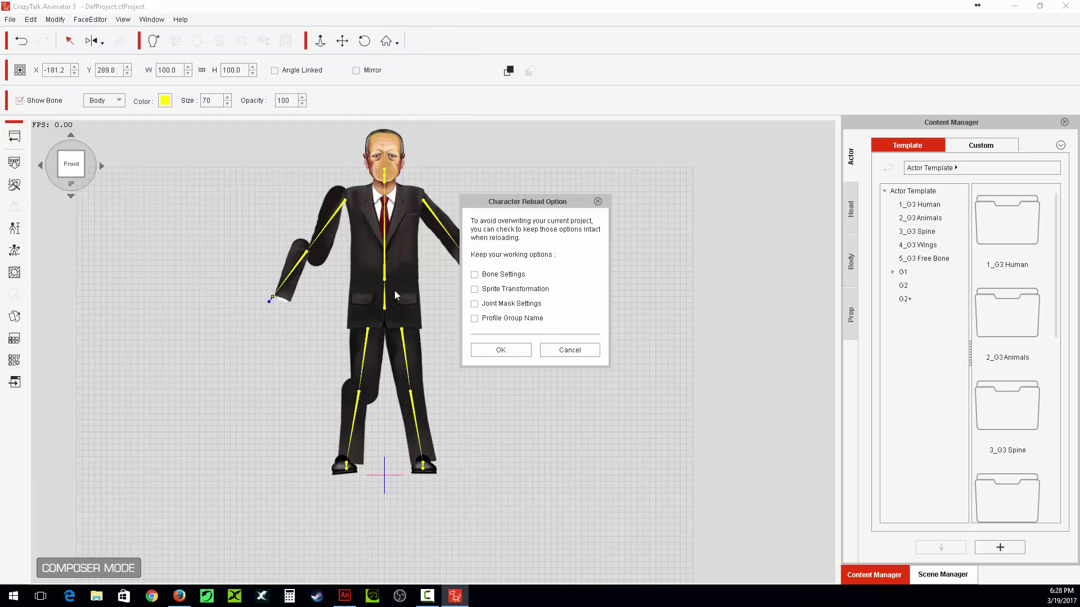
{"action": "left_click", "coordinate": [494, 351]}
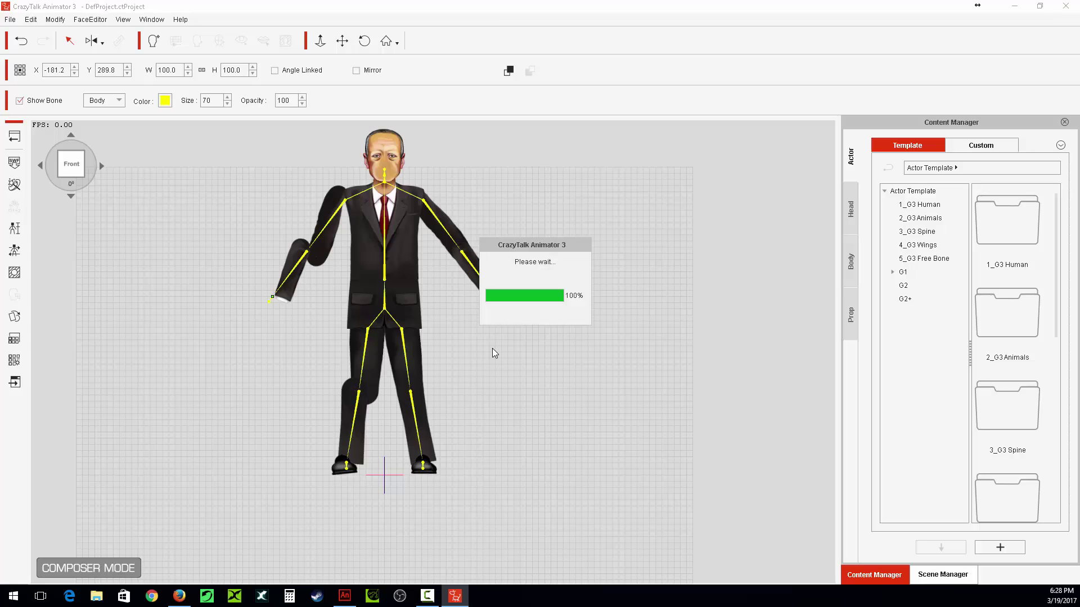
{"action": "left_click", "coordinate": [497, 324]}
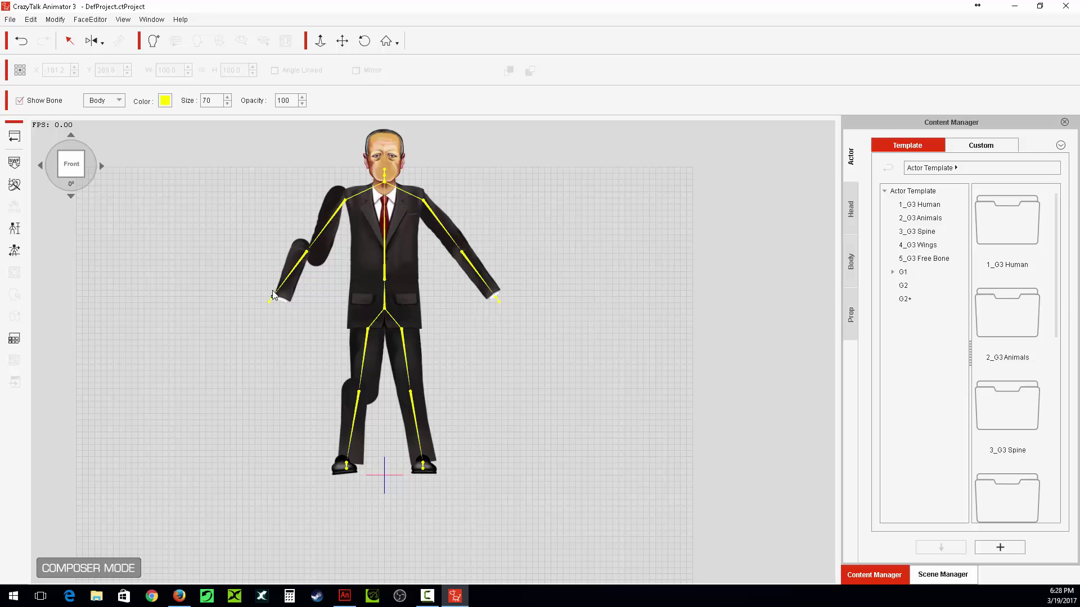
- Reopen the Sprite Editor for the right hand to check its sprites after the reload
{"action": "left_click", "coordinate": [272, 293]}
{"action": "left_click", "coordinate": [271, 295]}
{"action": "double_click", "coordinate": [271, 300]}
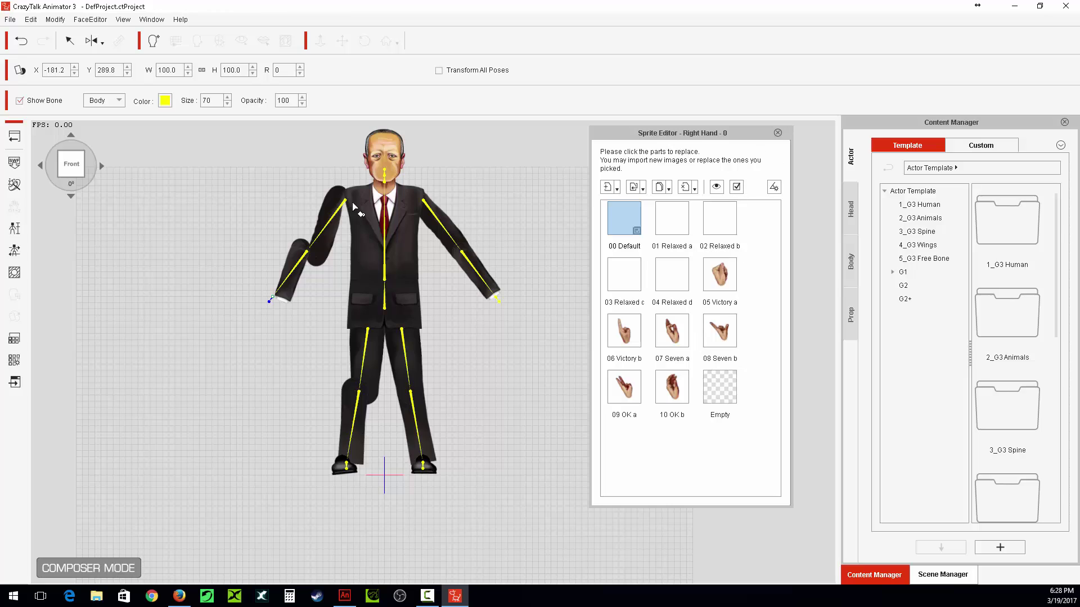
- Check the sprites of the face, right eye and nose in the Sprite Editor
{"action": "left_click", "coordinate": [385, 176]}
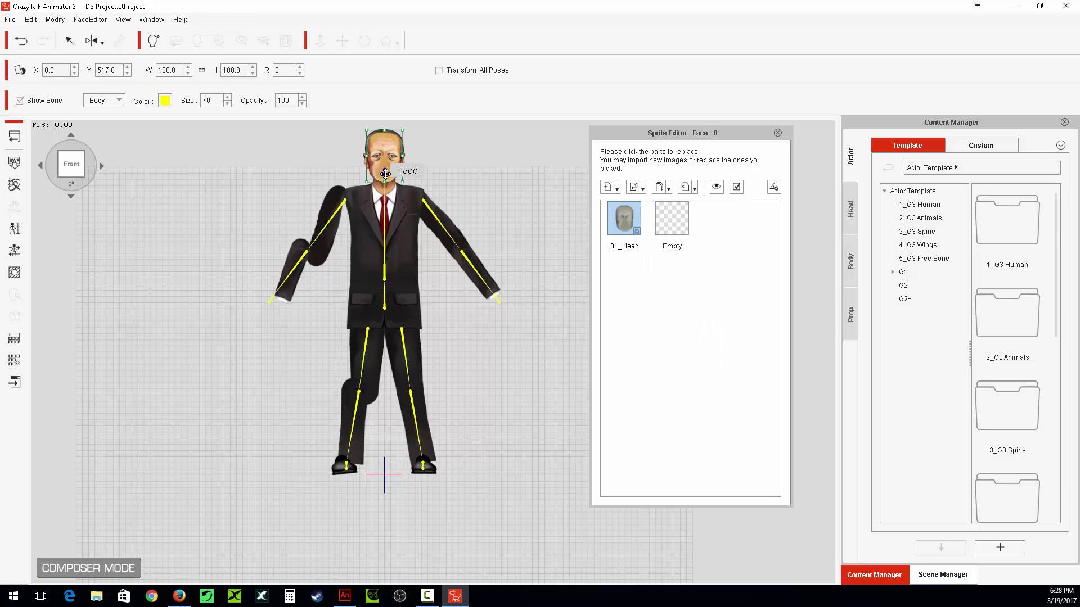
{"action": "left_click", "coordinate": [378, 158]}
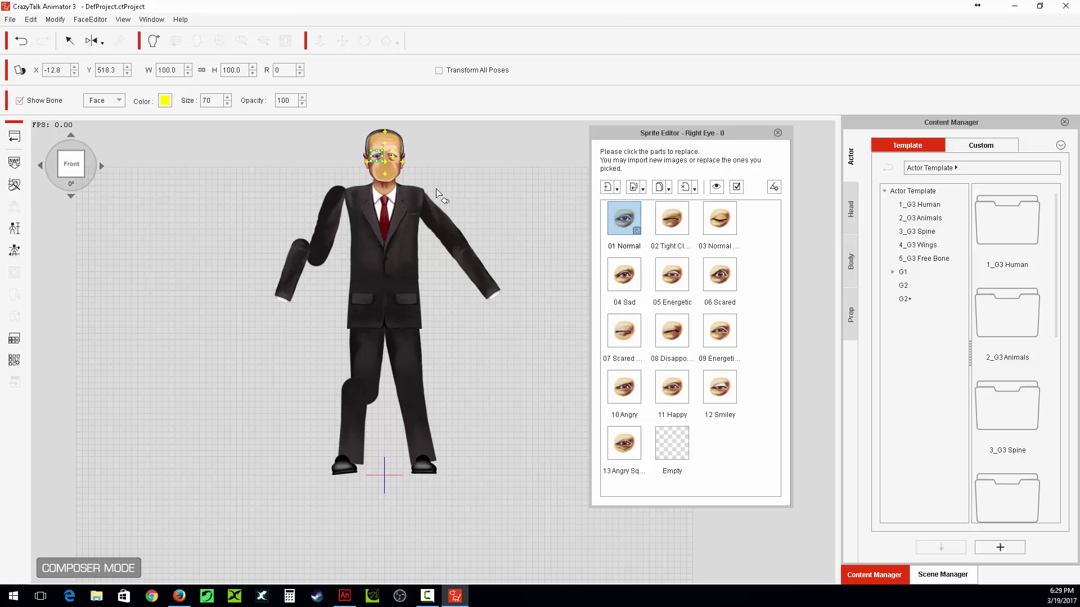
{"action": "left_click", "coordinate": [386, 173]}
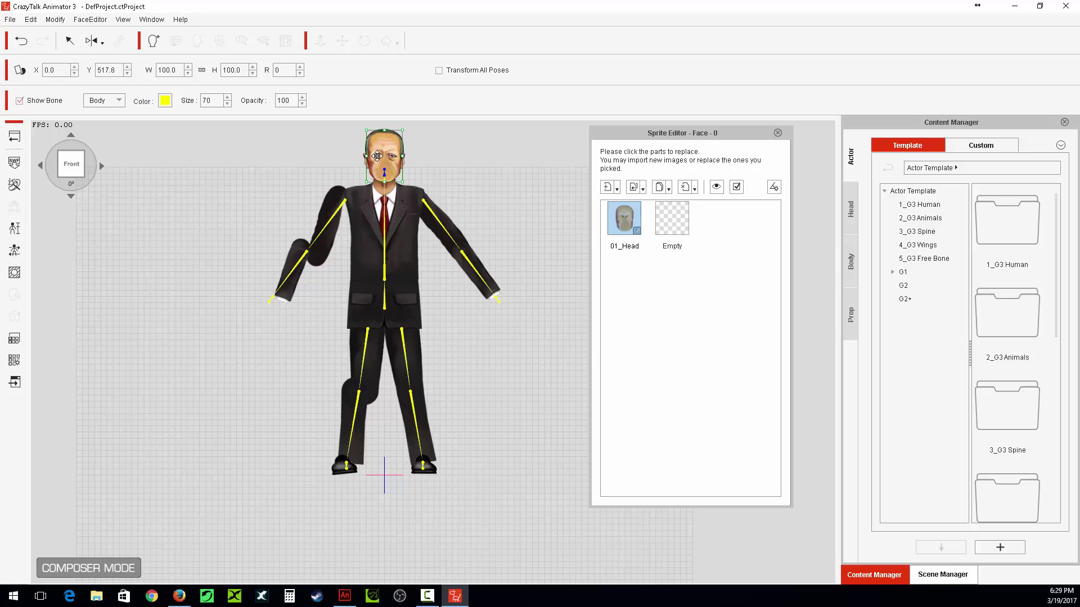
{"action": "left_click", "coordinate": [384, 163]}
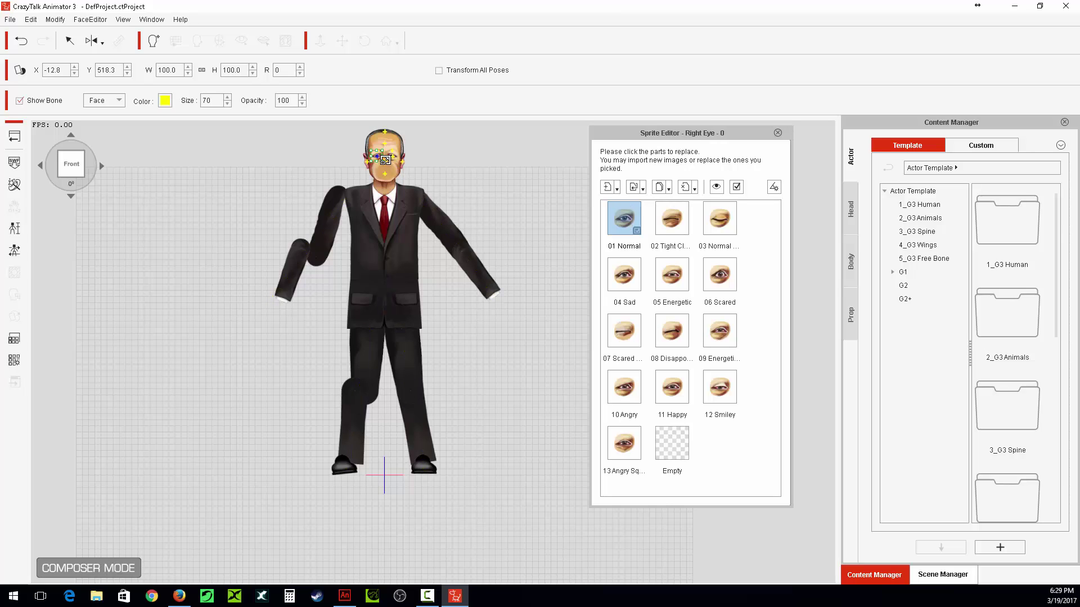
{"action": "left_click", "coordinate": [385, 160]}
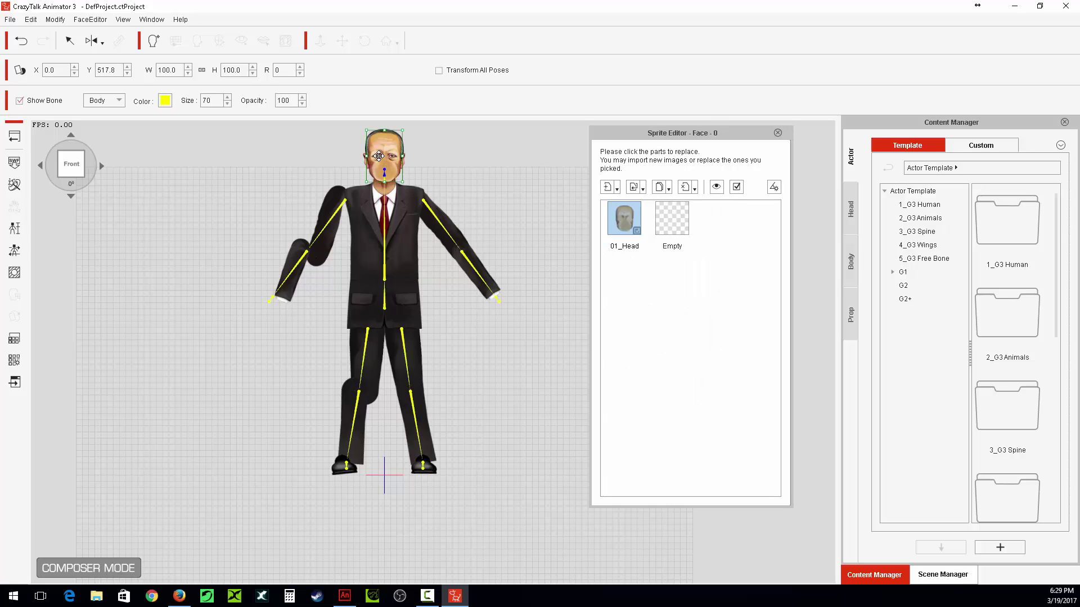
{"action": "left_click", "coordinate": [377, 156]}
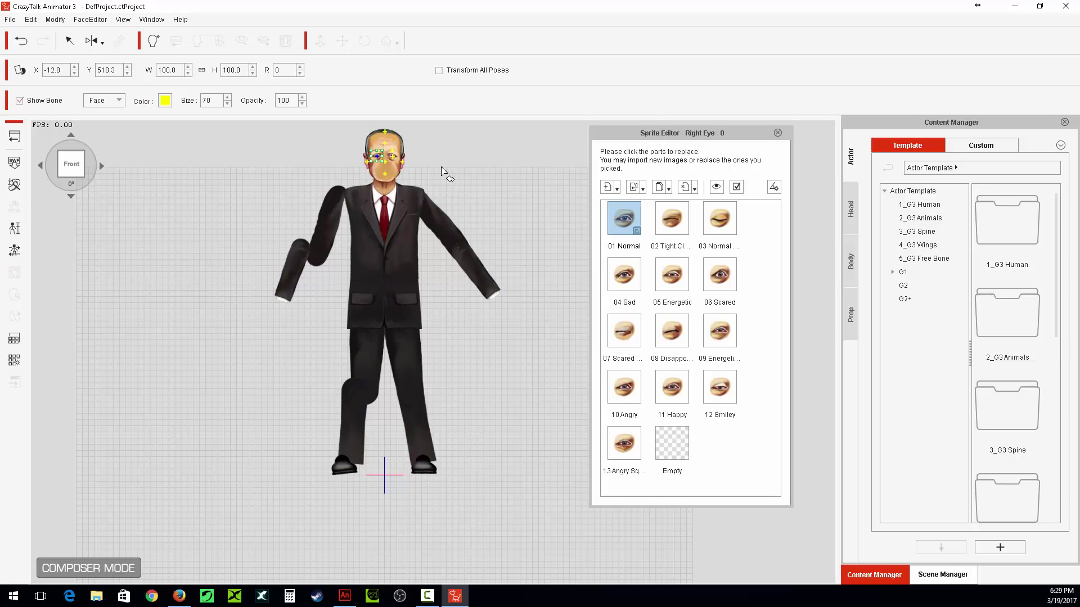
{"action": "left_click", "coordinate": [386, 160]}
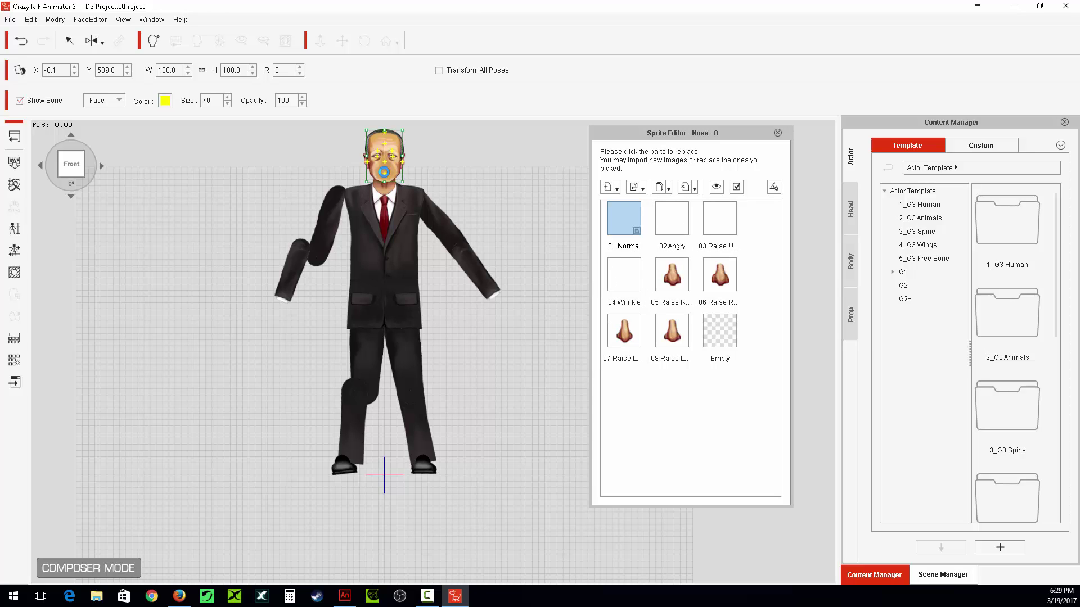
{"action": "left_click", "coordinate": [385, 172]}
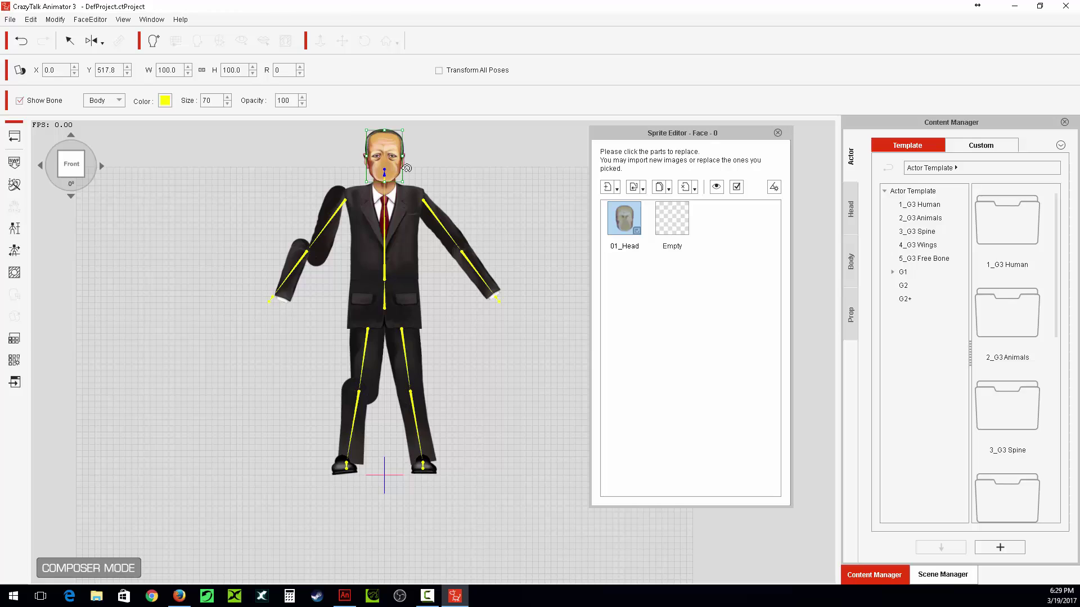
{"action": "left_click", "coordinate": [445, 185]}
- Close CrazyTalk Animator 3 and launch CrazyTalk Animator 2
{"action": "left_click", "coordinate": [1067, 6]}
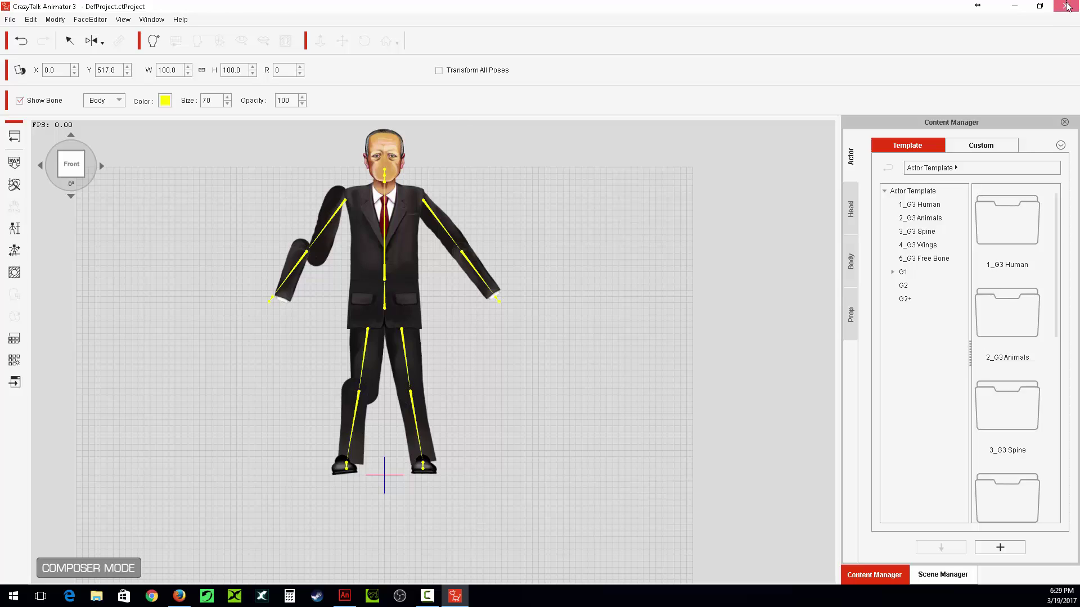
{"action": "left_click", "coordinate": [542, 327]}
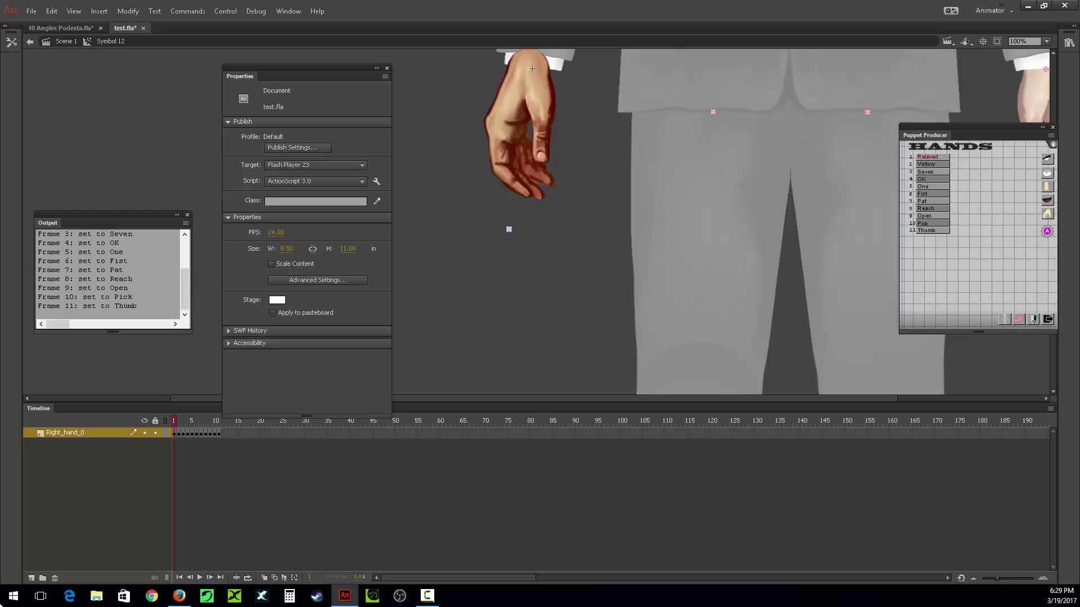
{"action": "left_click", "coordinate": [16, 599]}
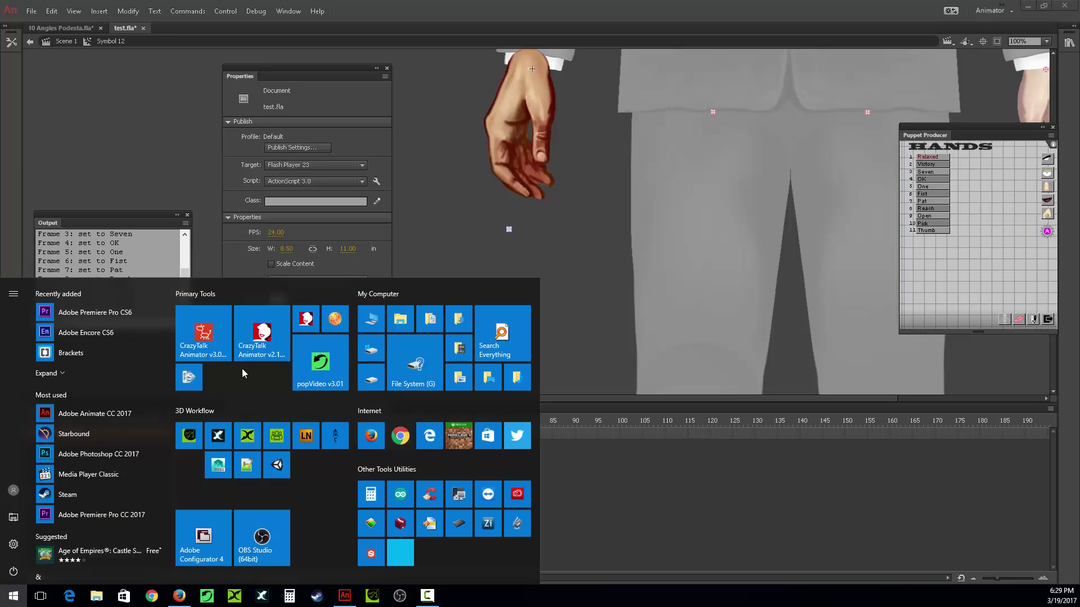
{"action": "left_click", "coordinate": [268, 353]}
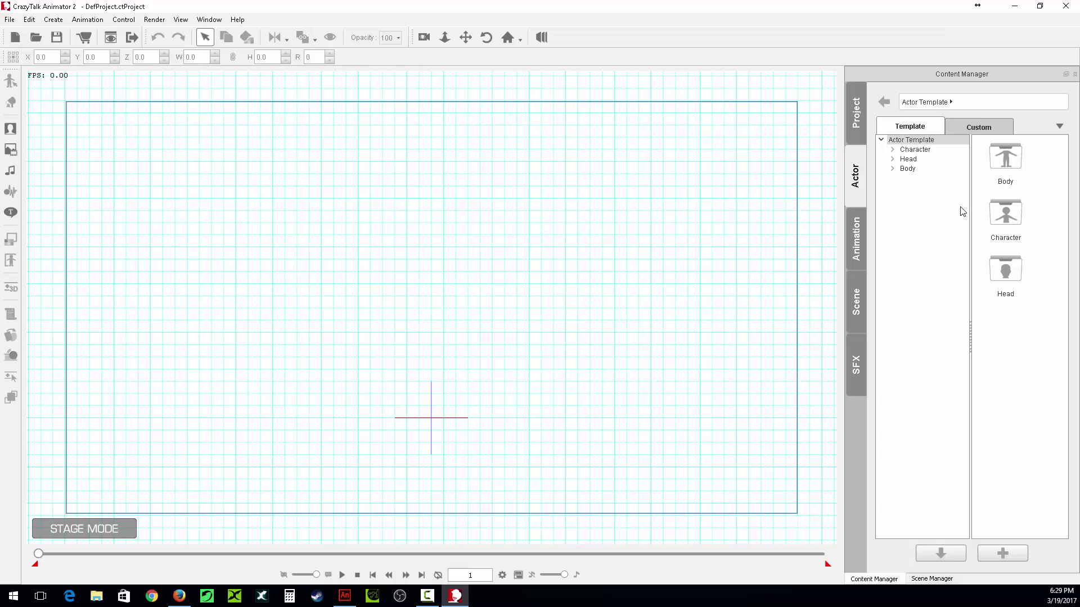
- Add the Dummy character from the Character templates to the stage and open it in Composer Mode
{"action": "double_click", "coordinate": [1005, 216]}
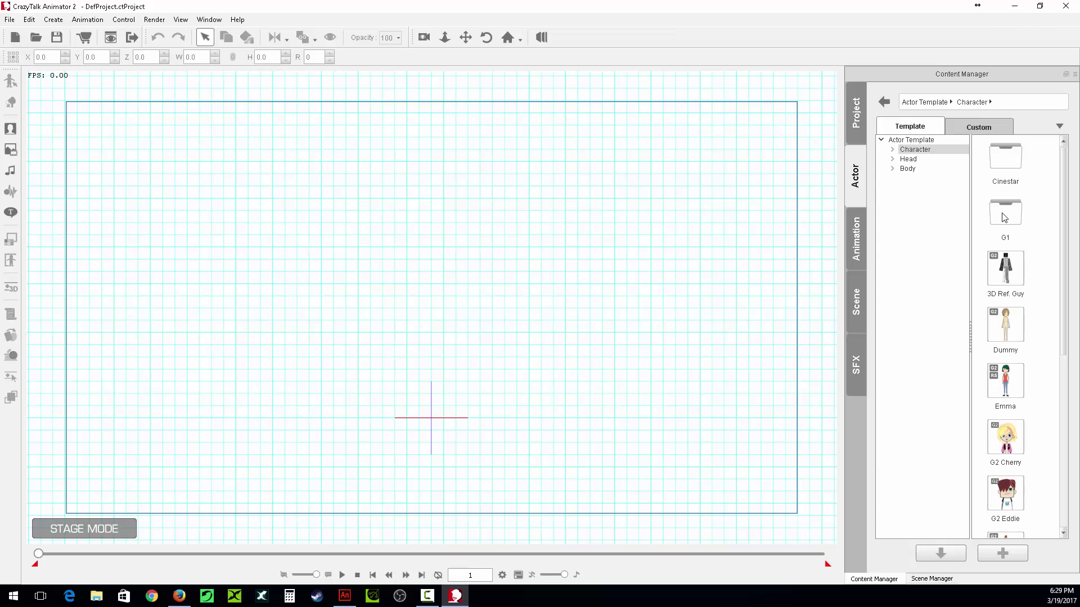
{"action": "double_click", "coordinate": [1006, 322]}
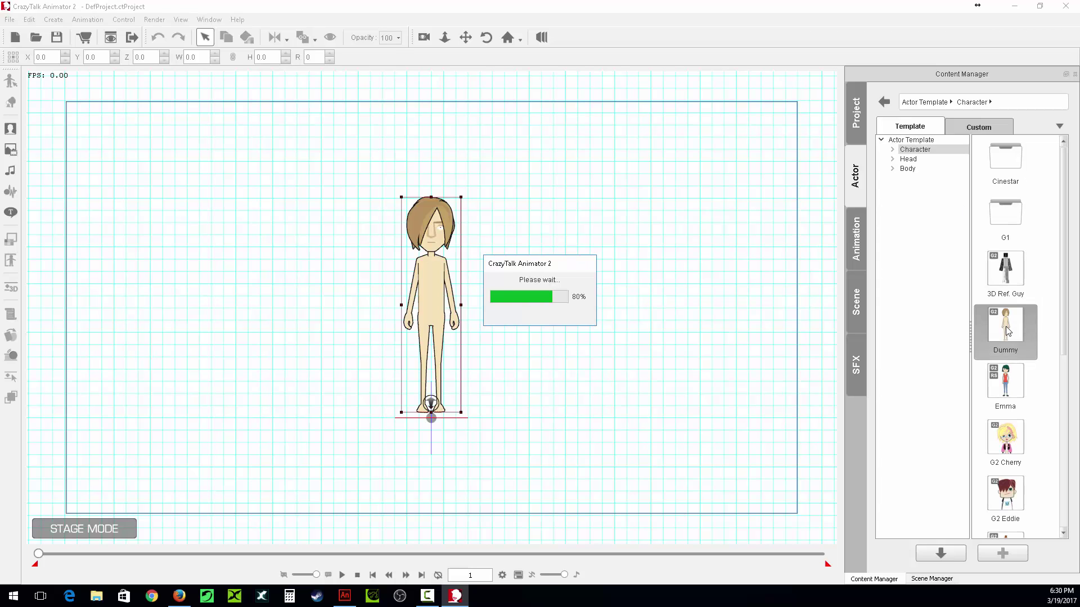
{"action": "left_click", "coordinate": [9, 87]}
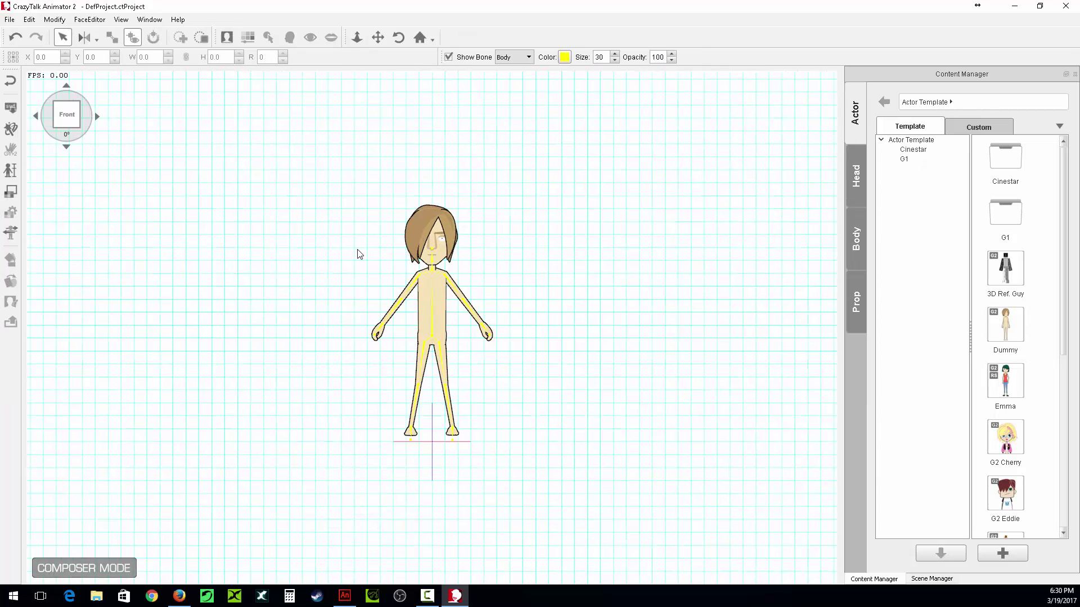
- Replace the dummy's artwork with the exported SWF character and dismiss the Flash Replace report
{"action": "left_click", "coordinate": [10, 109]}
{"action": "left_click_drag", "start_coordinate": [466, 119], "coordinate": [470, 198]}
{"action": "left_click", "coordinate": [448, 187]}
{"action": "left_click", "coordinate": [388, 291]}
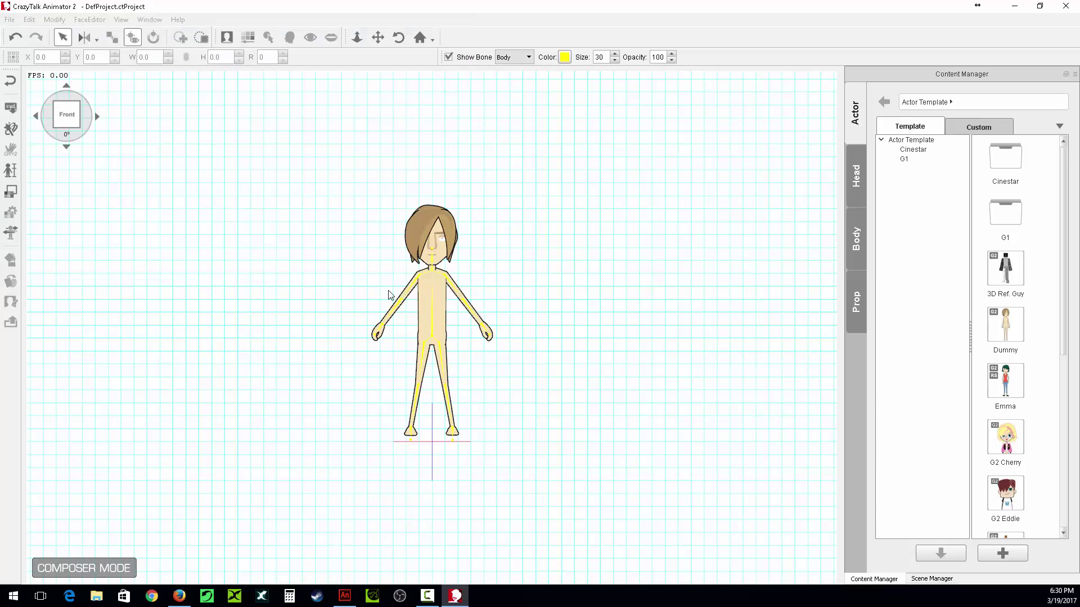
{"action": "left_click", "coordinate": [517, 378]}
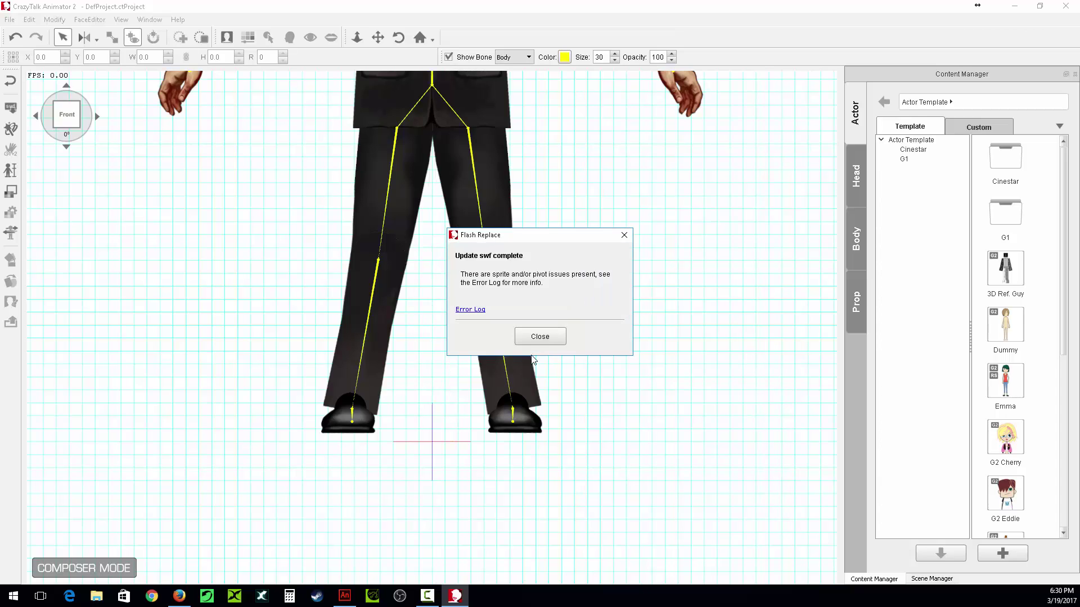
{"action": "left_click", "coordinate": [559, 333]}
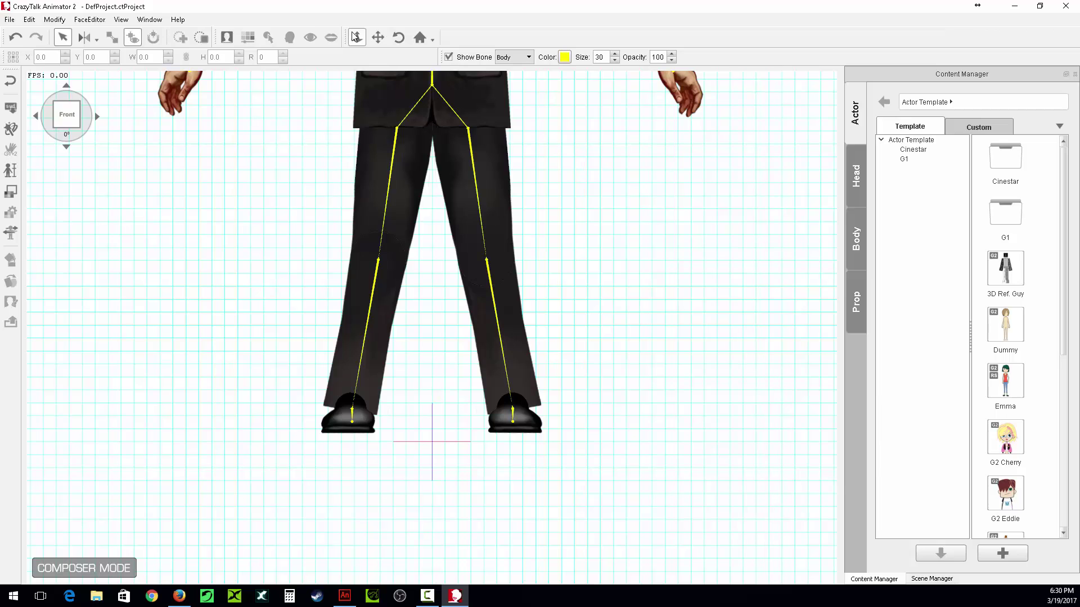
- Look over the imported character's upper body and check the right hand in Validate Multi-angle Setup
{"action": "left_click", "coordinate": [377, 37]}
{"action": "left_click_drag", "start_coordinate": [588, 144], "coordinate": [612, 284]}
{"action": "left_click_drag", "start_coordinate": [587, 112], "coordinate": [586, 321]}
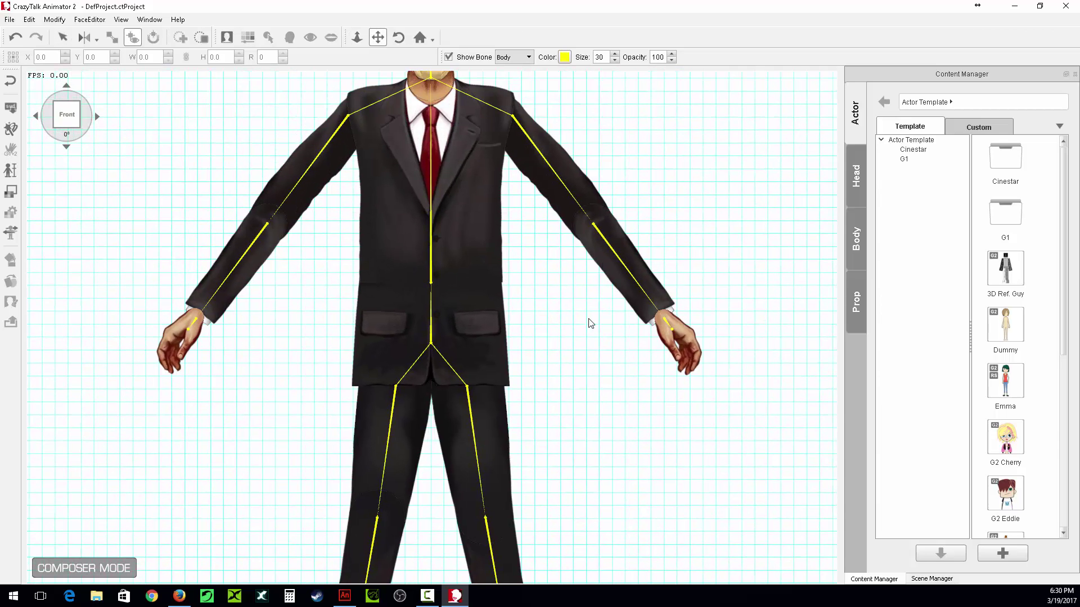
{"action": "left_click_drag", "start_coordinate": [672, 185], "coordinate": [667, 302]}
{"action": "left_click_drag", "start_coordinate": [651, 258], "coordinate": [650, 256]}
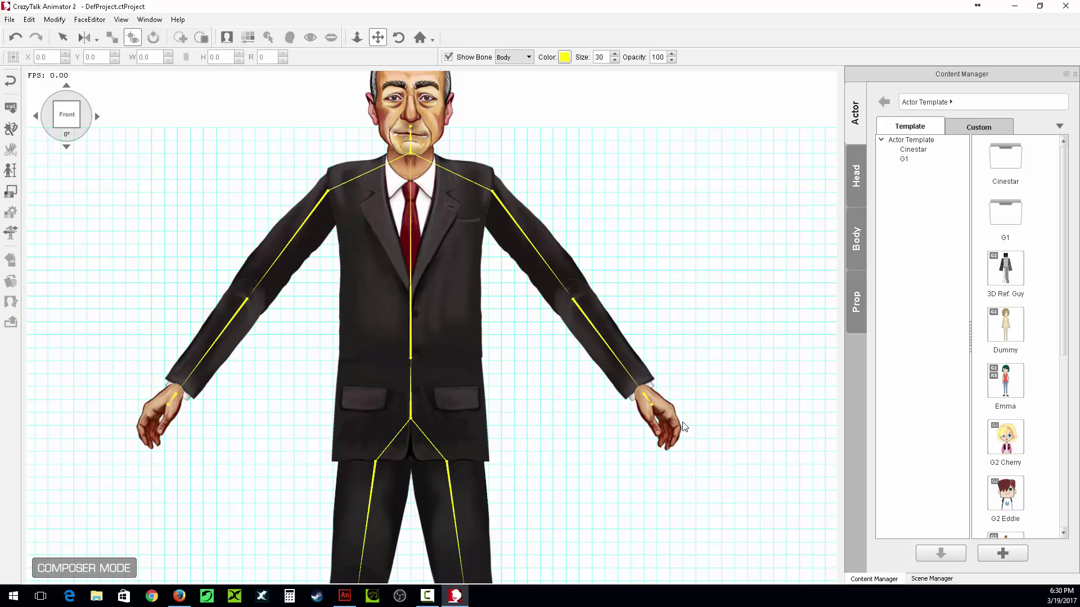
{"action": "left_click", "coordinate": [166, 414]}
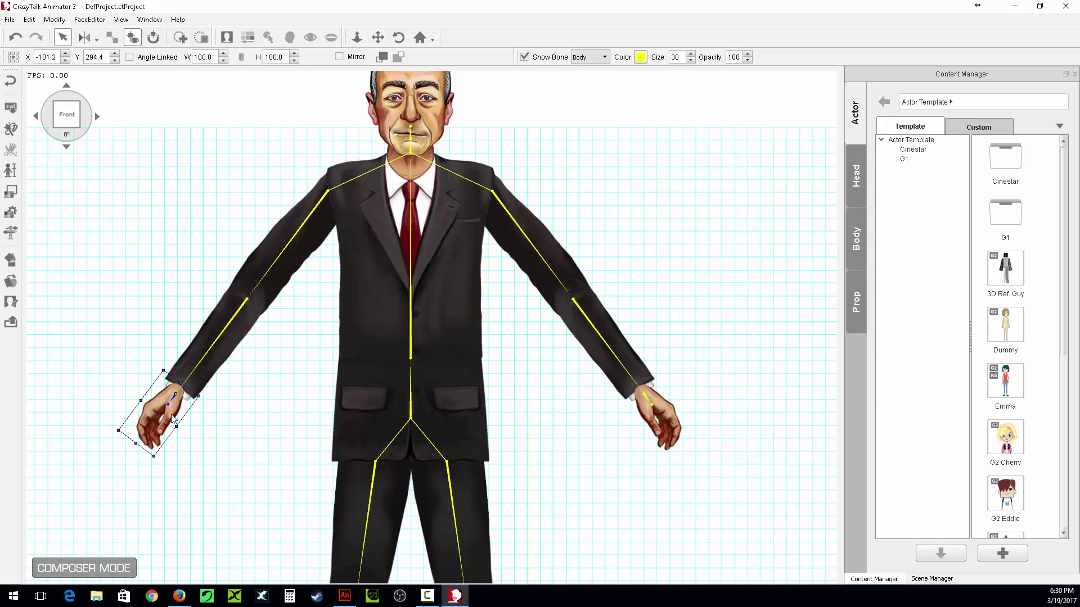
{"action": "left_click", "coordinate": [11, 260]}
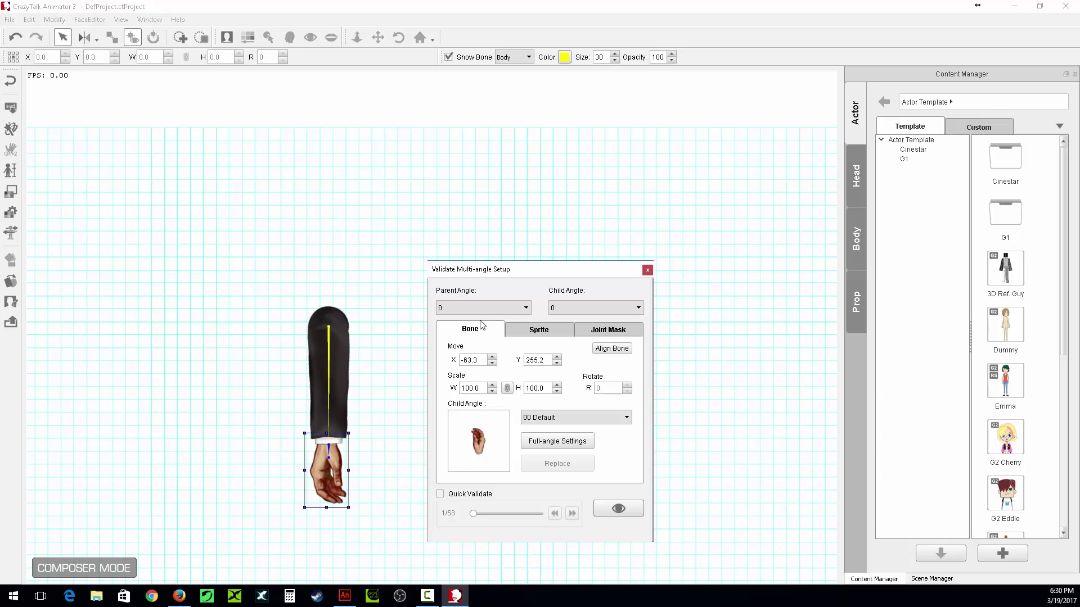
{"action": "left_click_drag", "start_coordinate": [476, 269], "coordinate": [577, 174]}
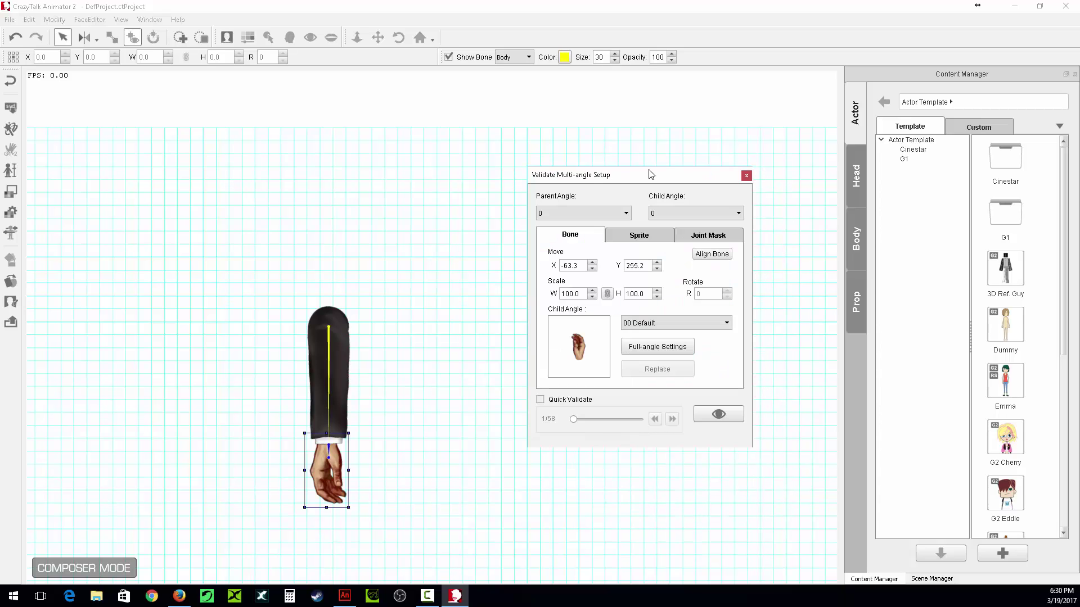
{"action": "left_click", "coordinate": [743, 177]}
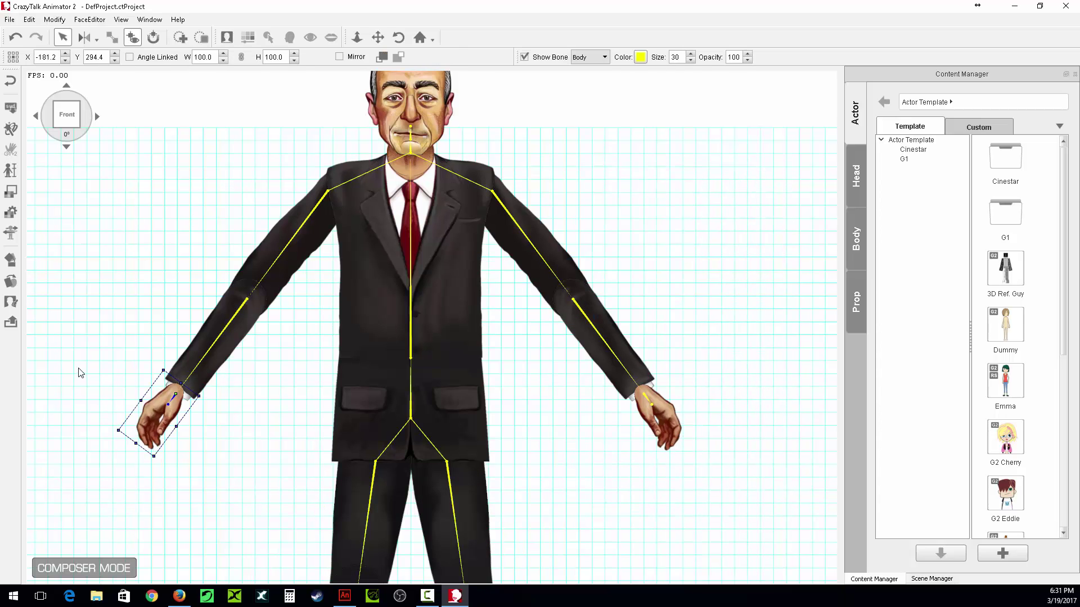
- Check the sprites of the right hand and the mouth in the Sprite Editor
{"action": "left_click", "coordinate": [11, 284]}
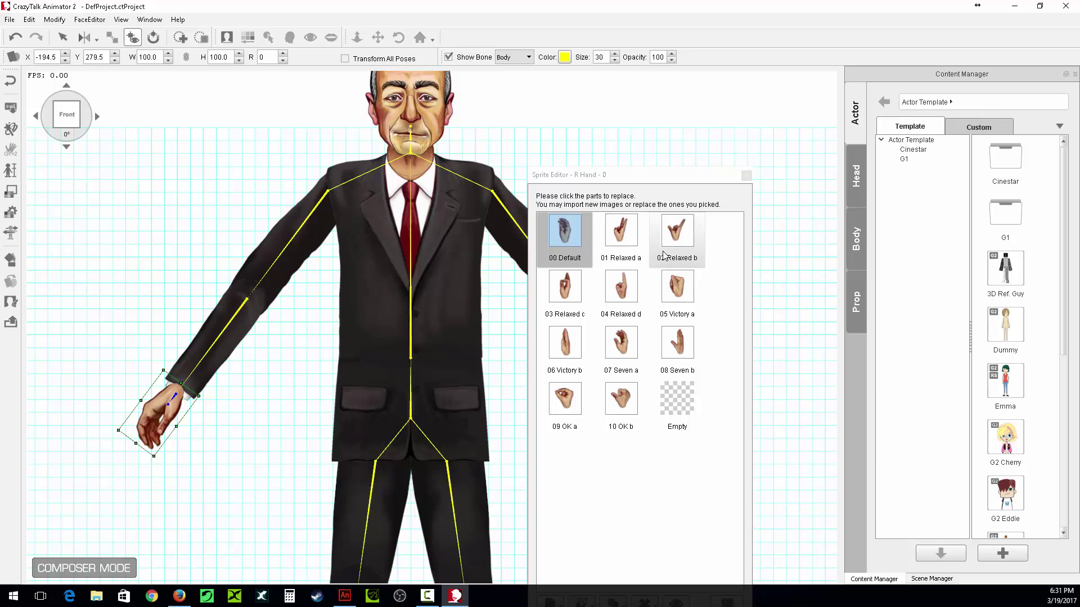
{"action": "left_click", "coordinate": [746, 174]}
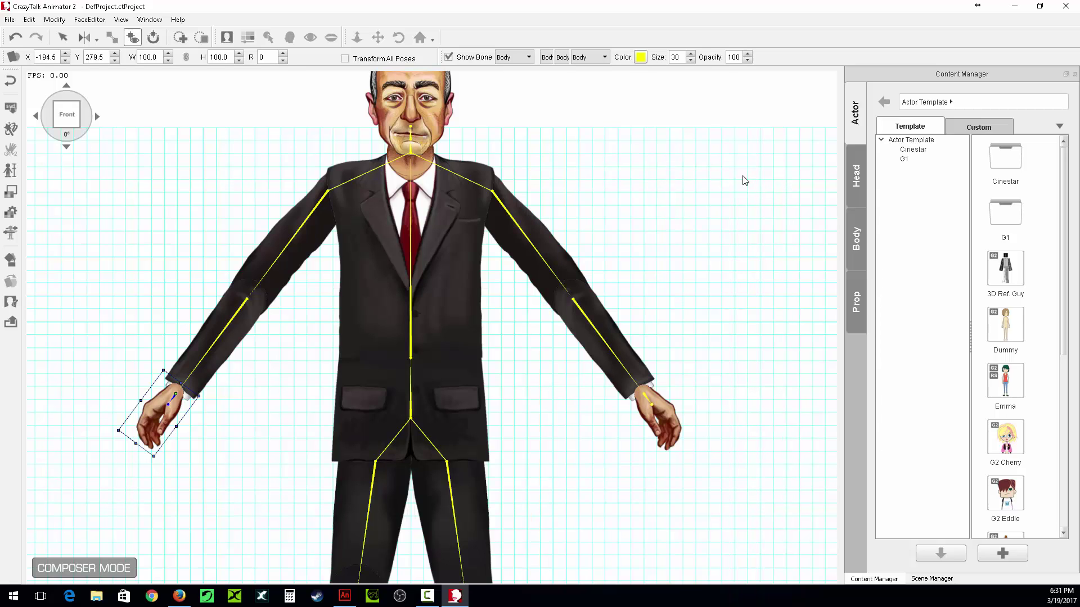
{"action": "left_click", "coordinate": [422, 141]}
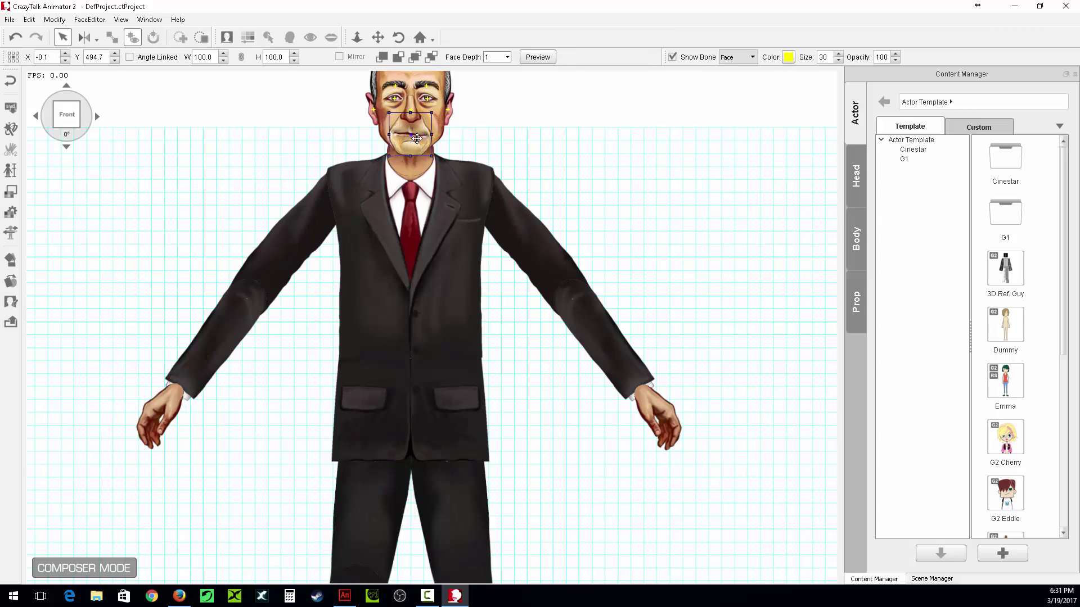
{"action": "left_click", "coordinate": [12, 282]}
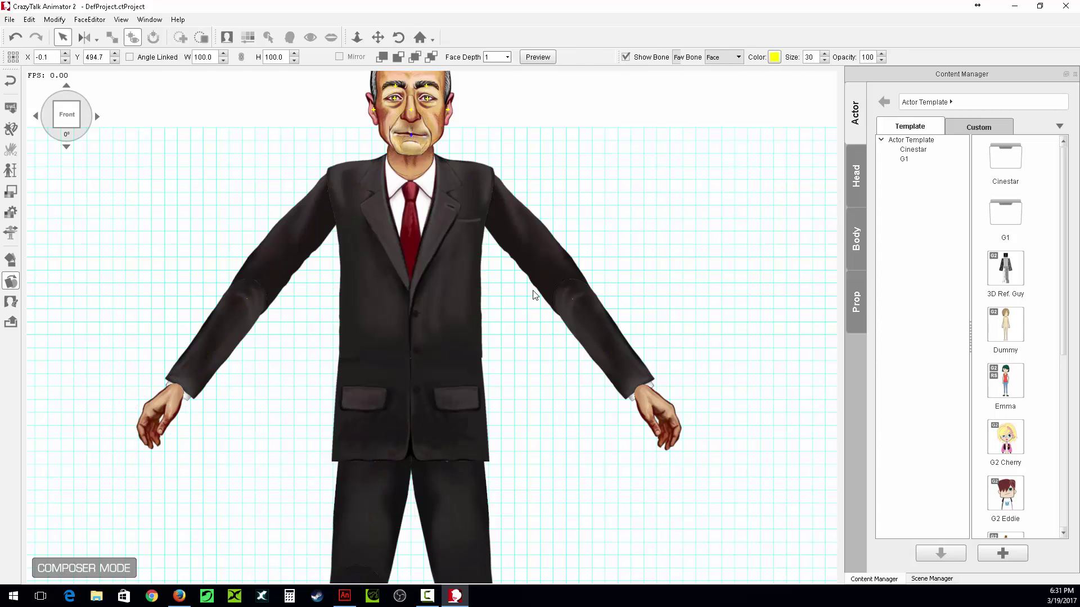
{"action": "left_click_drag", "start_coordinate": [740, 242], "coordinate": [745, 181]}
{"action": "left_click", "coordinate": [745, 176]}
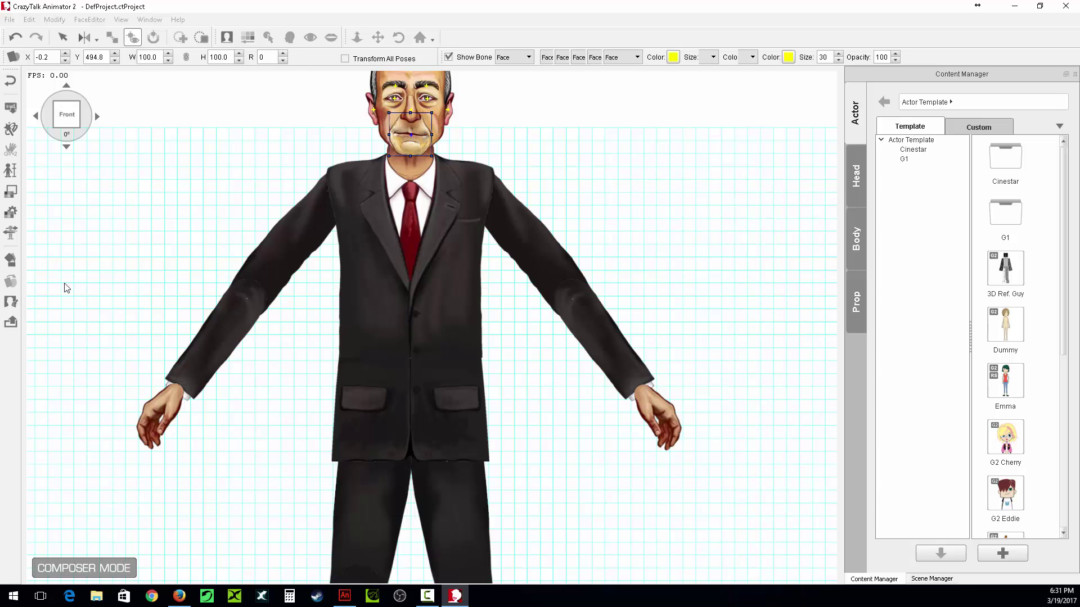
- Preview all sample face motions on the character in Calibration, stop the playback and close the calibration
{"action": "left_click", "coordinate": [10, 240]}
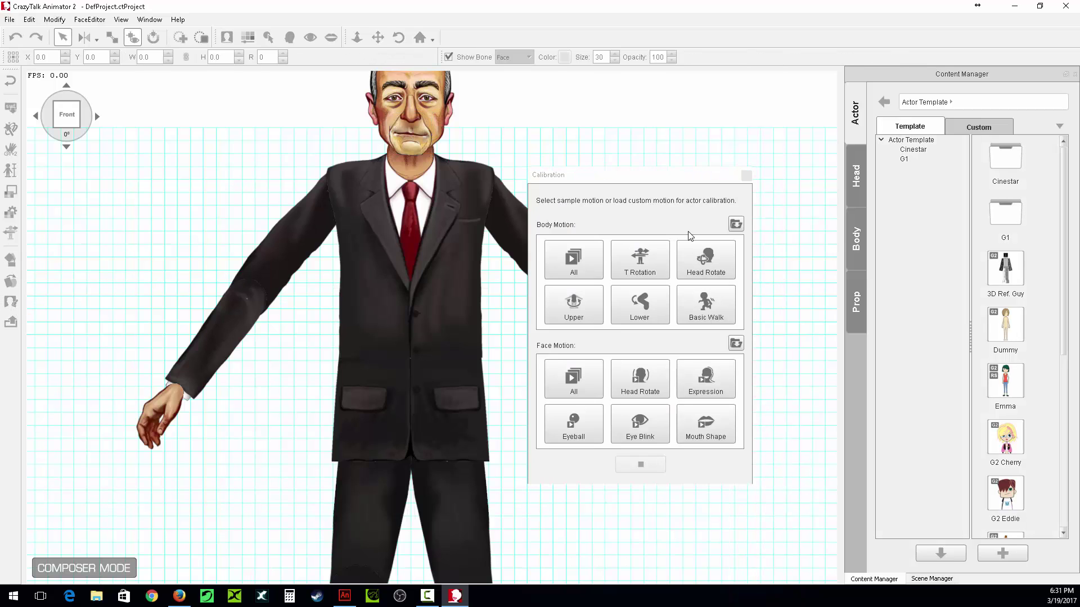
{"action": "left_click", "coordinate": [583, 387]}
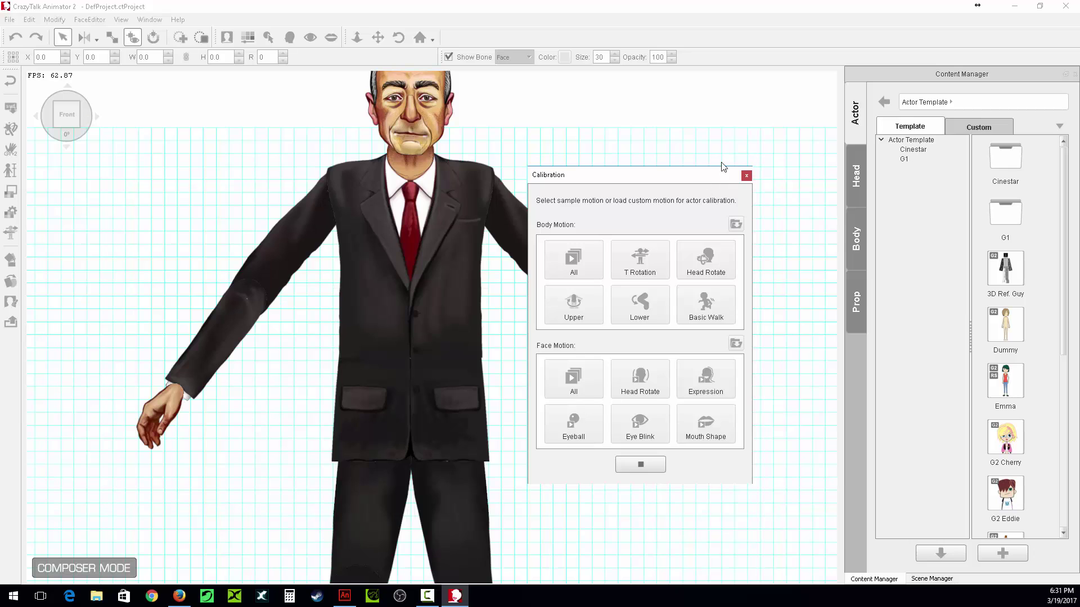
{"action": "left_click_drag", "start_coordinate": [722, 172], "coordinate": [792, 130]}
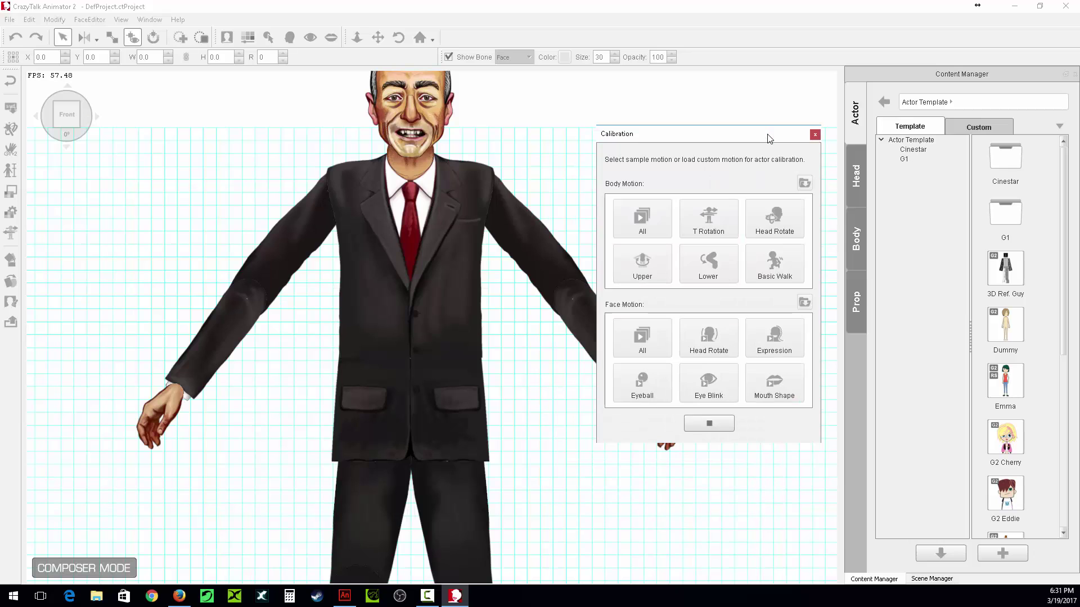
{"action": "left_click", "coordinate": [710, 429]}
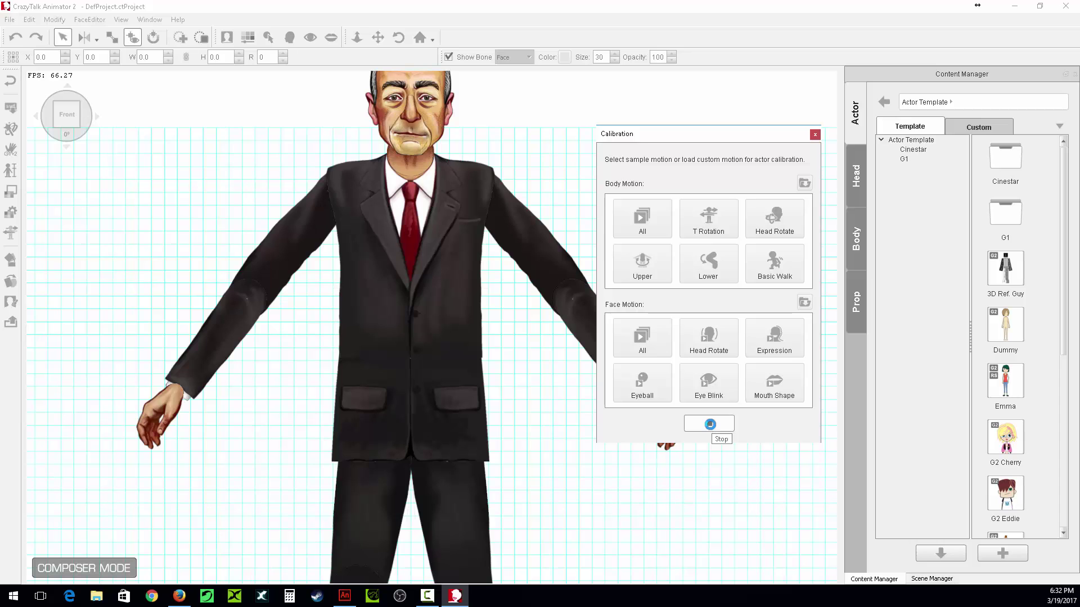
{"action": "left_click", "coordinate": [813, 135]}
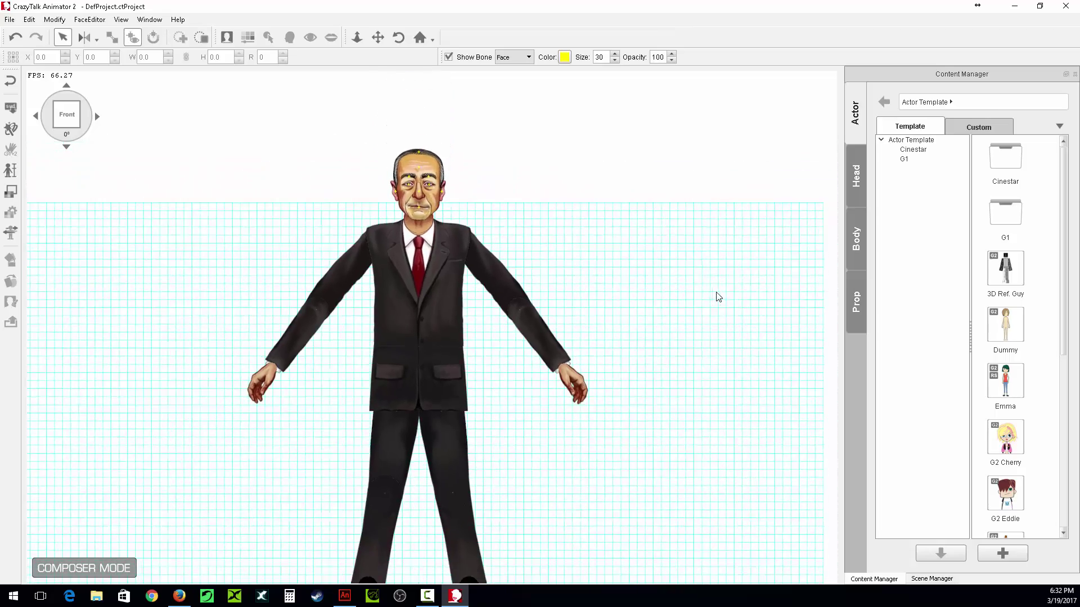
{"action": "scroll", "coordinate": [714, 303], "scroll_direction": "up", "scroll_amount": 5}
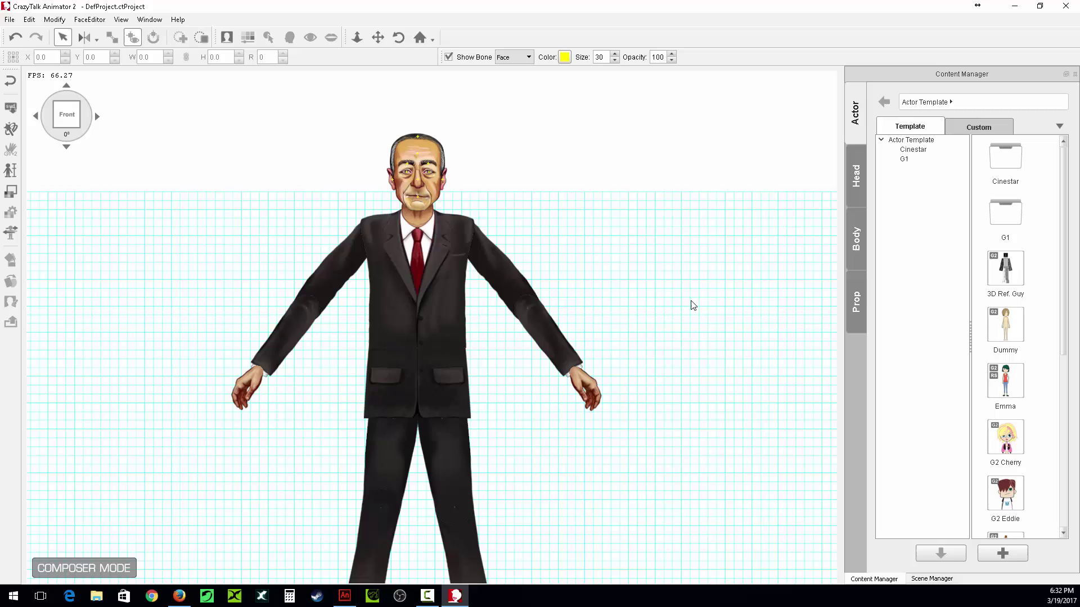
- Add a joint mask to the character's right hand and display the mask at the wrist
{"action": "left_click", "coordinate": [250, 387]}
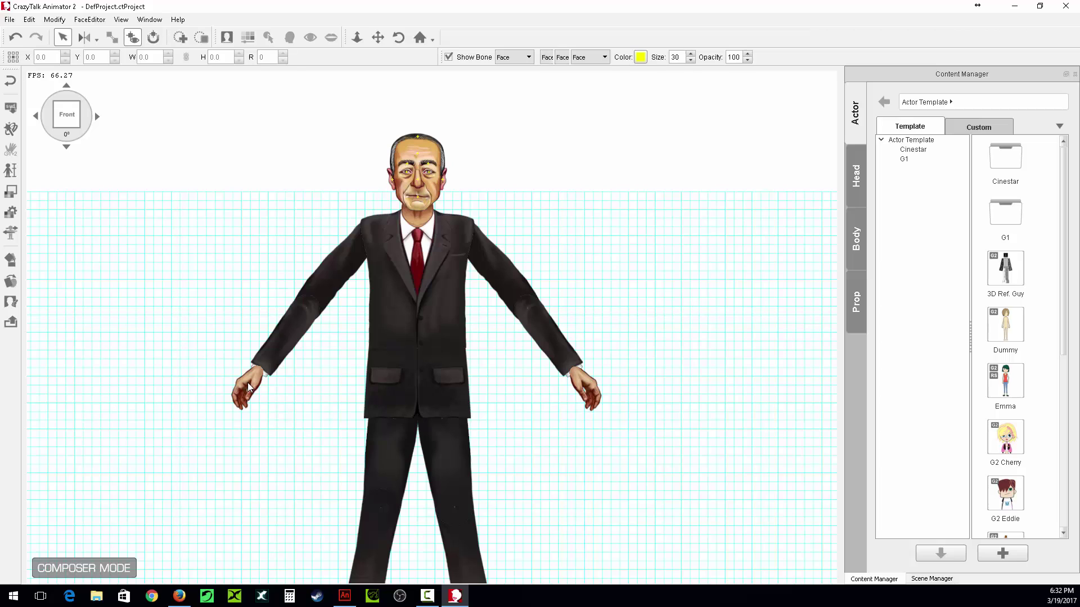
{"action": "left_click", "coordinate": [181, 37]}
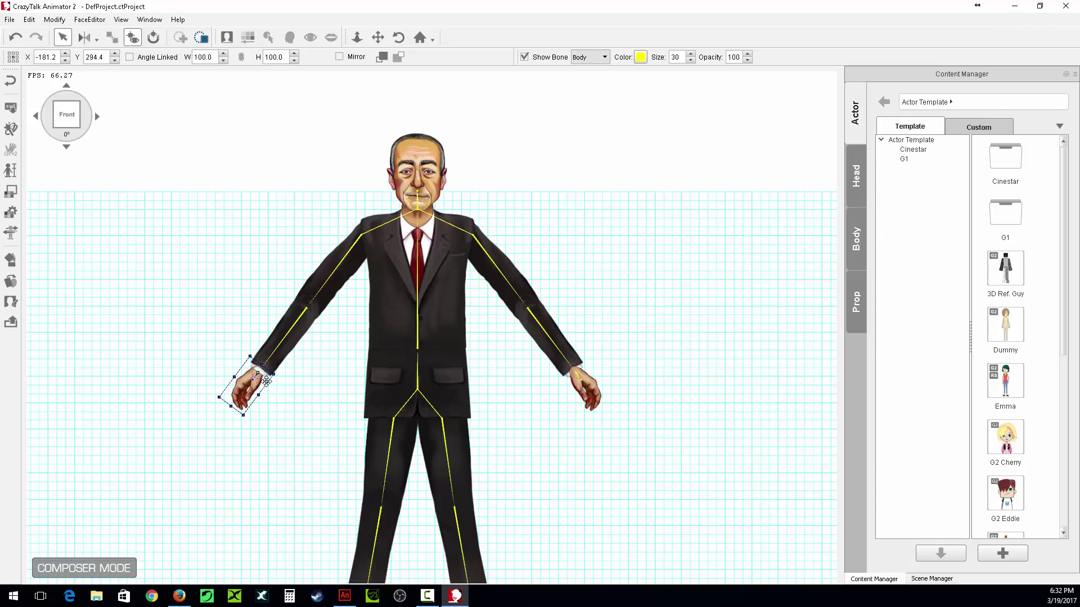
{"action": "left_click", "coordinate": [929, 579]}
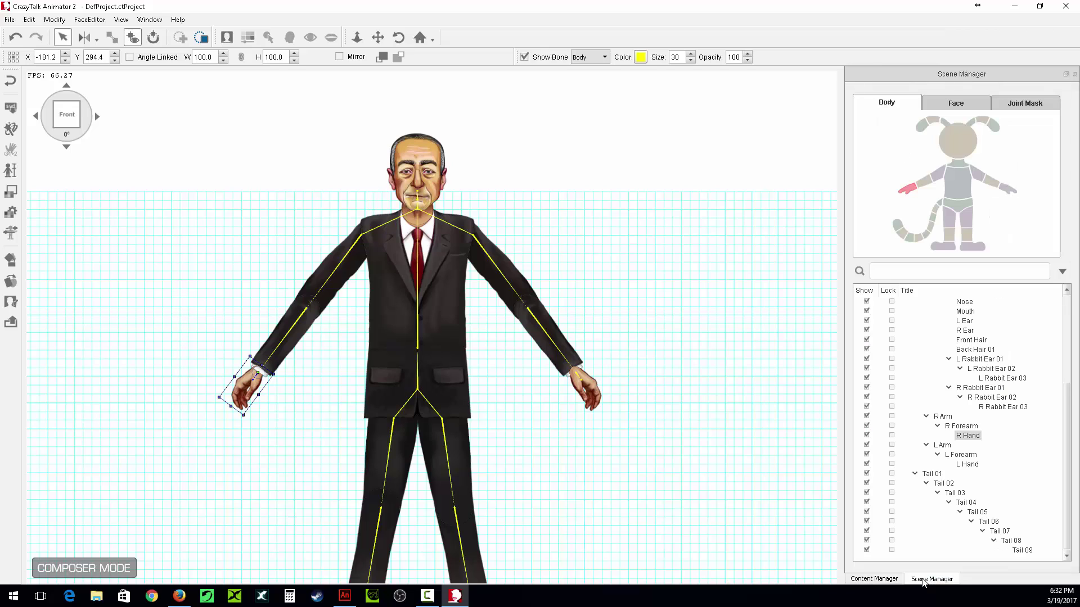
{"action": "left_click", "coordinate": [1017, 116]}
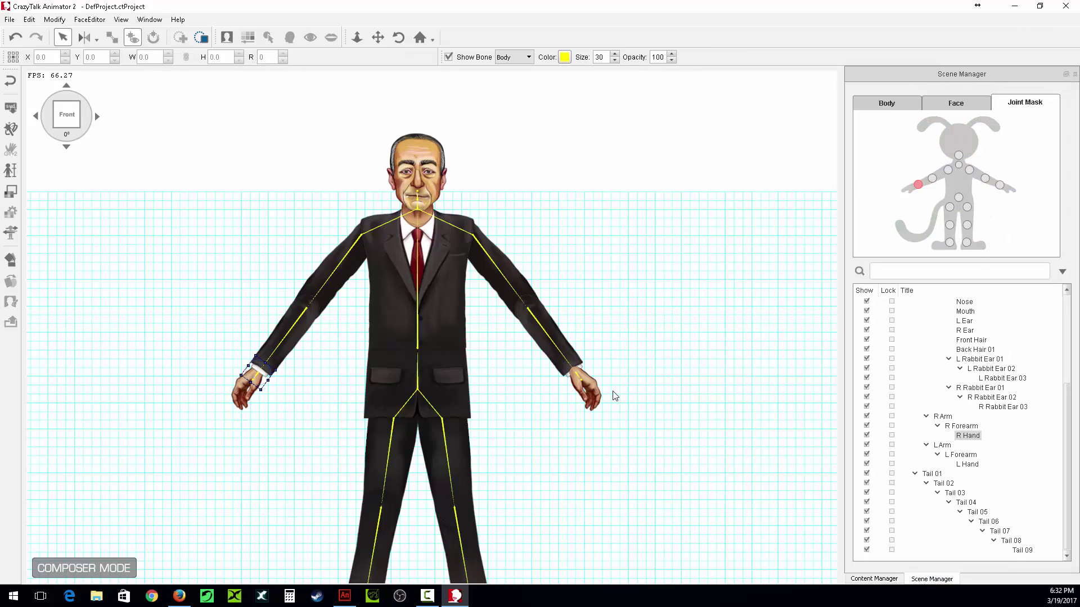
- Add a joint mask to the left hand, display it at the wrist and clear the selection
{"action": "left_click", "coordinate": [580, 377]}
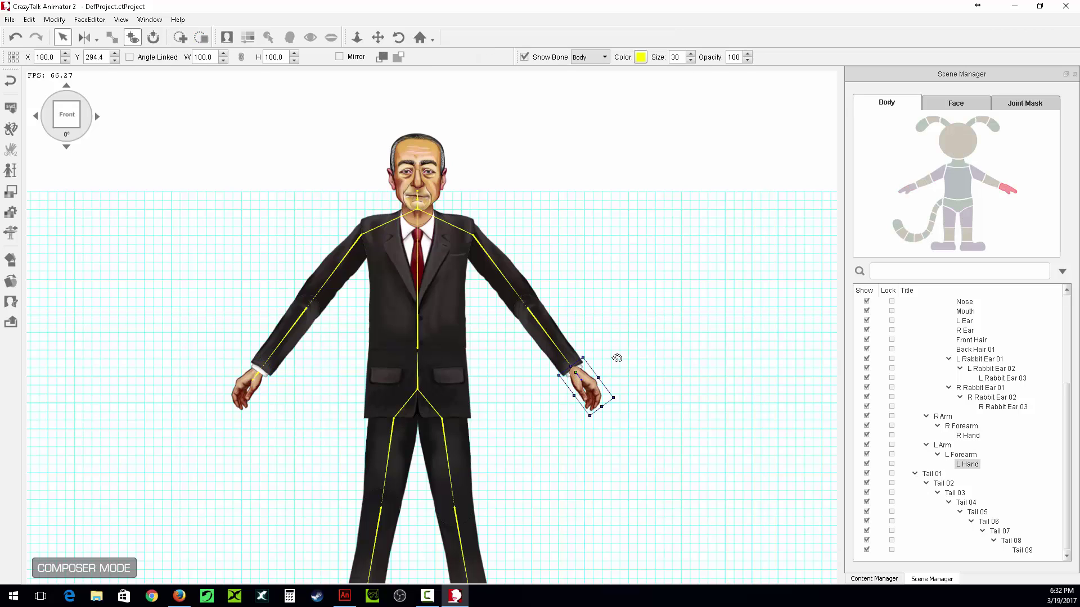
{"action": "left_click", "coordinate": [995, 107]}
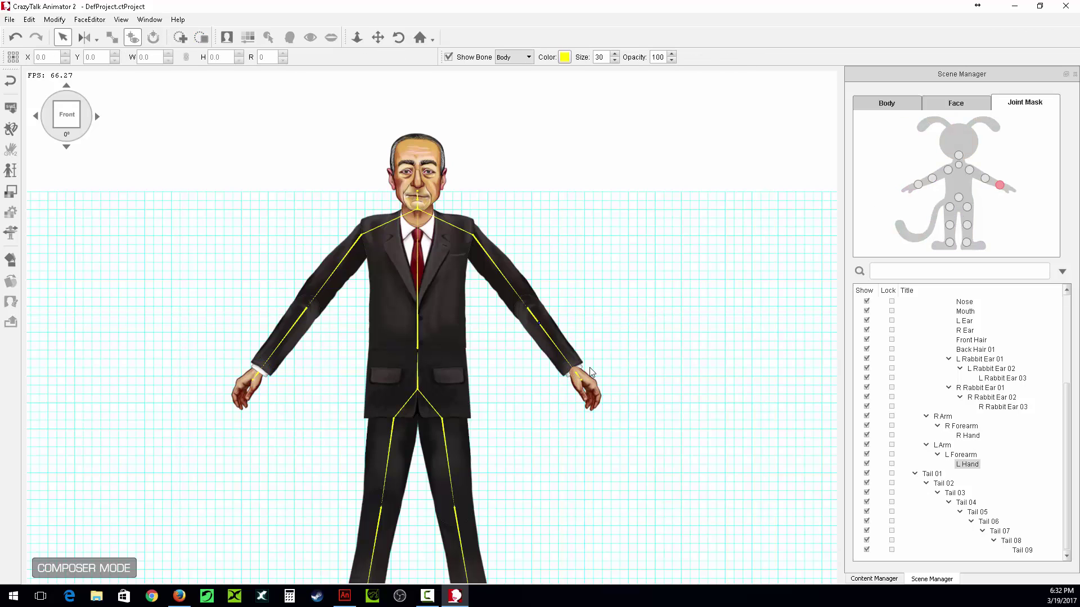
{"action": "left_click", "coordinate": [580, 380]}
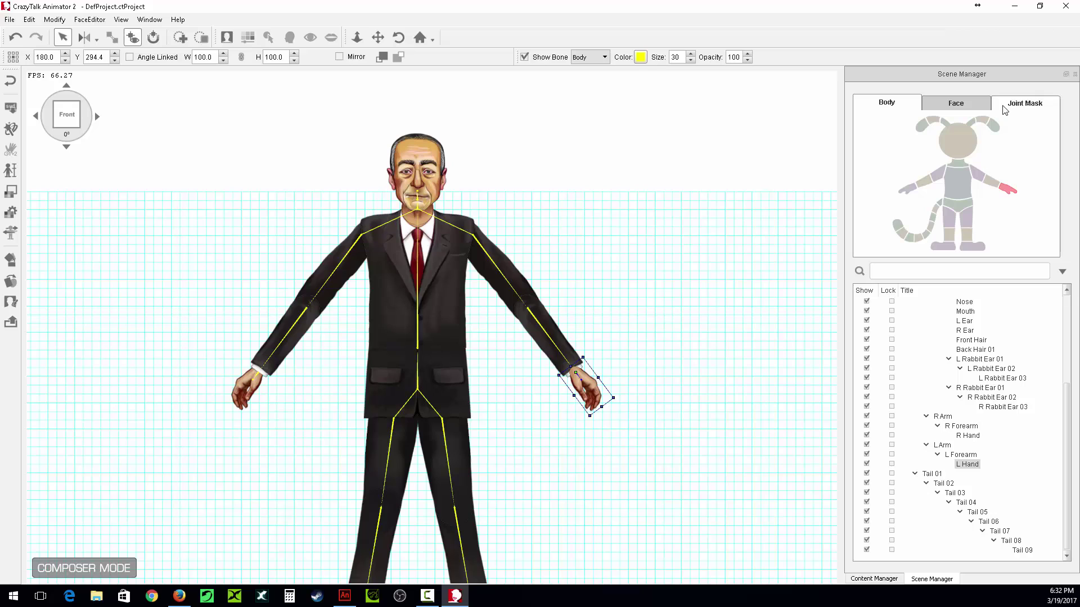
{"action": "left_click", "coordinate": [178, 38]}
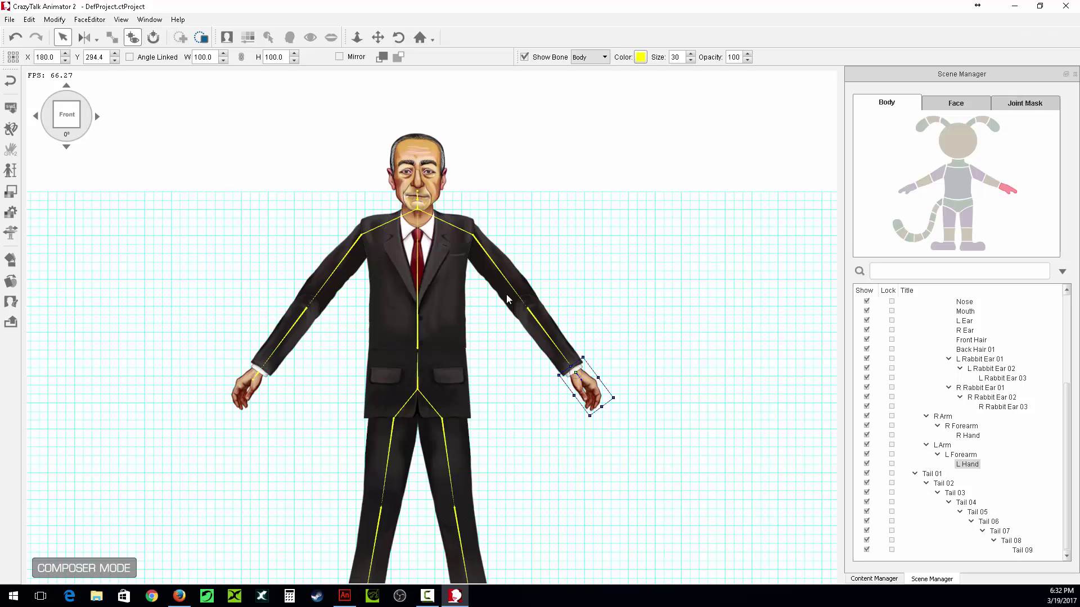
{"action": "left_click", "coordinate": [578, 369]}
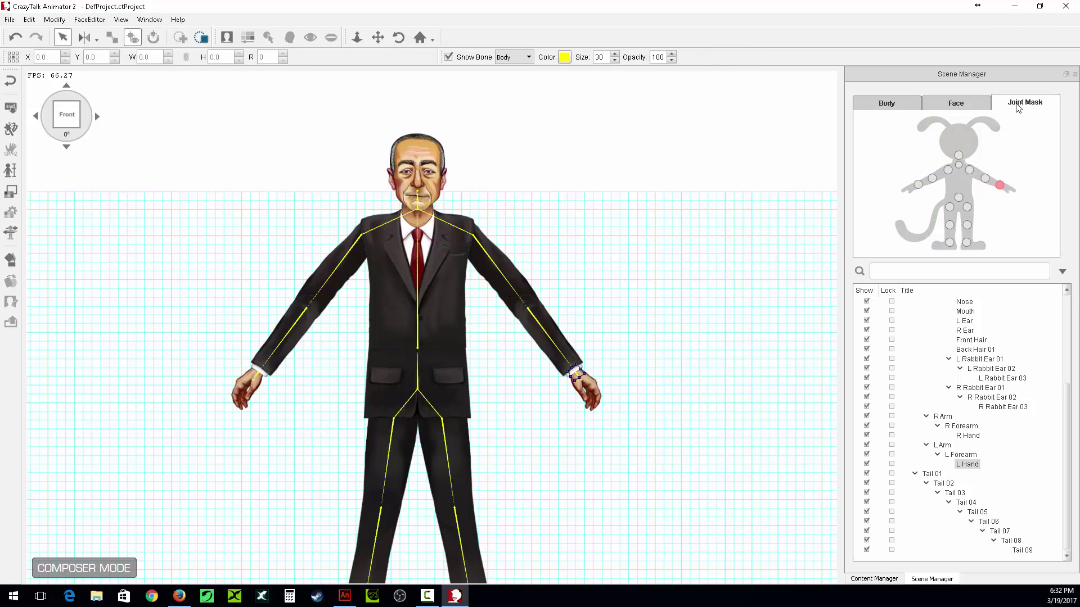
{"action": "left_click", "coordinate": [580, 362]}
{"action": "left_click", "coordinate": [637, 360]}
{"action": "scroll", "coordinate": [632, 365], "scroll_direction": "down", "scroll_amount": 3}
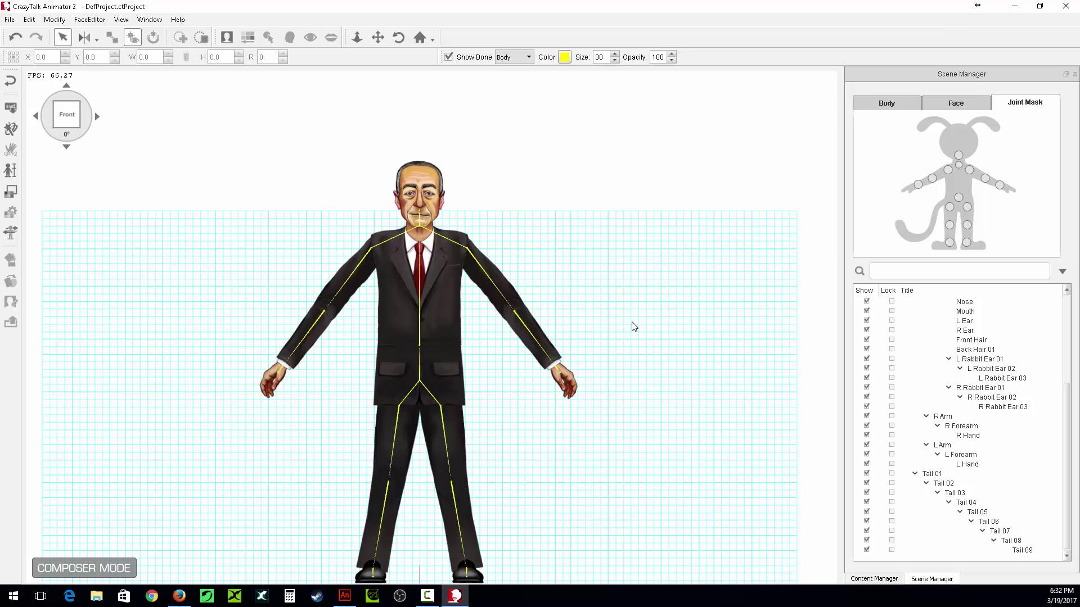
- Check the joint mask on the right forearm's elbow and clear the selection
{"action": "left_click", "coordinate": [318, 323]}
{"action": "left_click", "coordinate": [1015, 106]}
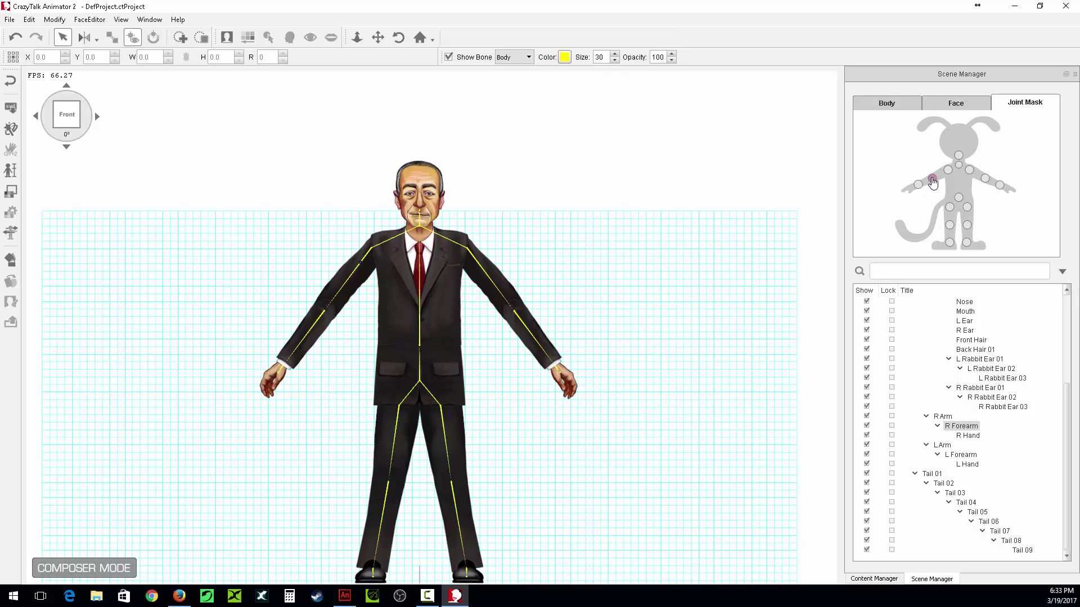
{"action": "left_click", "coordinate": [200, 37]}
{"action": "left_click", "coordinate": [354, 304]}
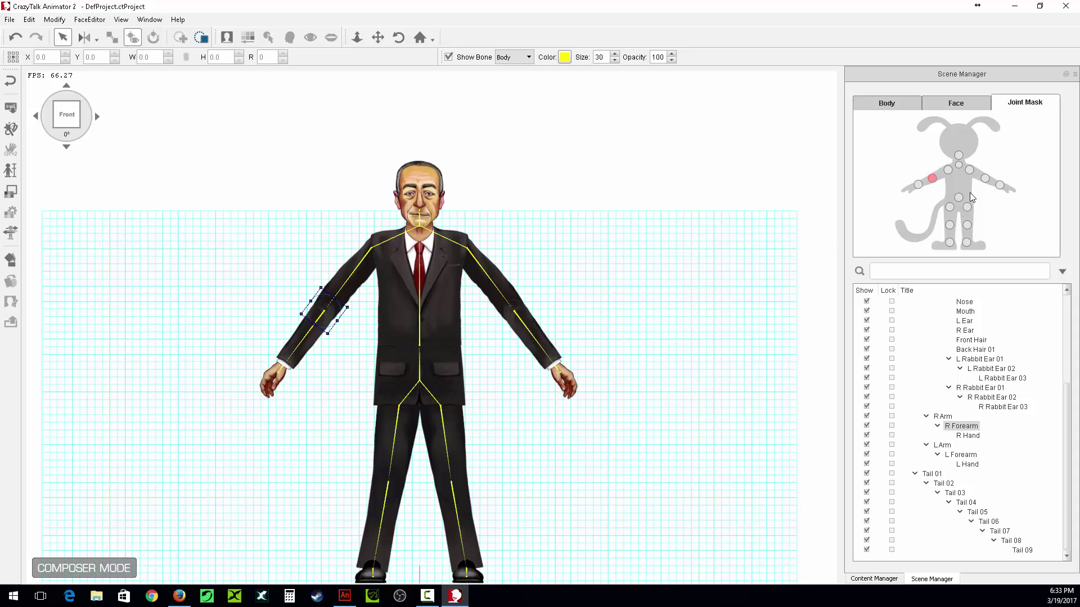
{"action": "left_click", "coordinate": [303, 334]}
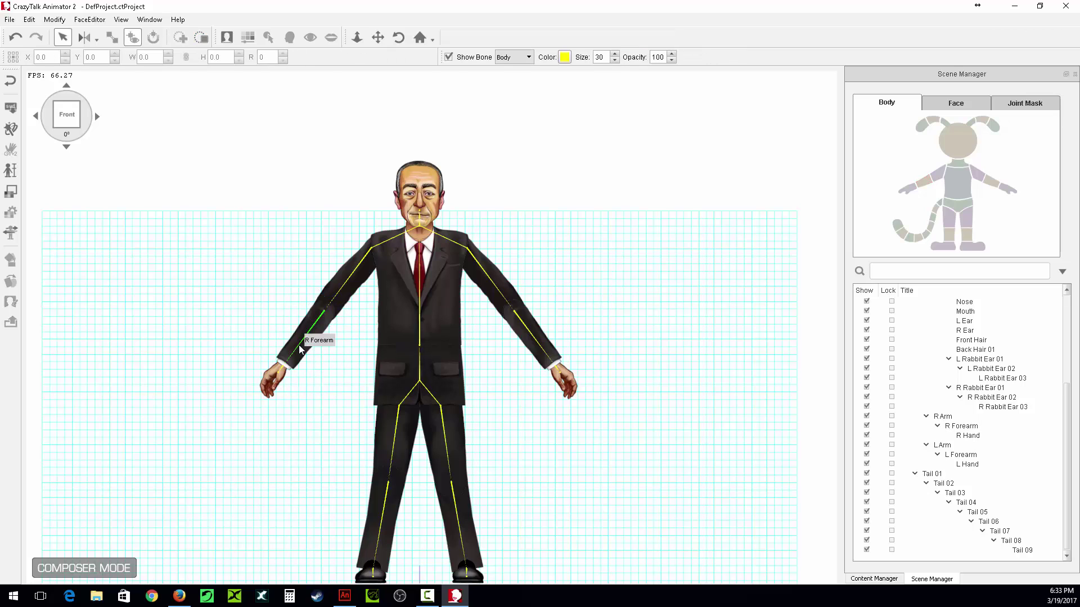
{"action": "left_click", "coordinate": [289, 345]}
{"action": "left_click", "coordinate": [616, 257]}
- Switch to Animate and export 10 Angles Podesta.fla to the Desktop as 10 Angles Podesta.swf, overwriting the existing movie
{"action": "left_click", "coordinate": [345, 595]}
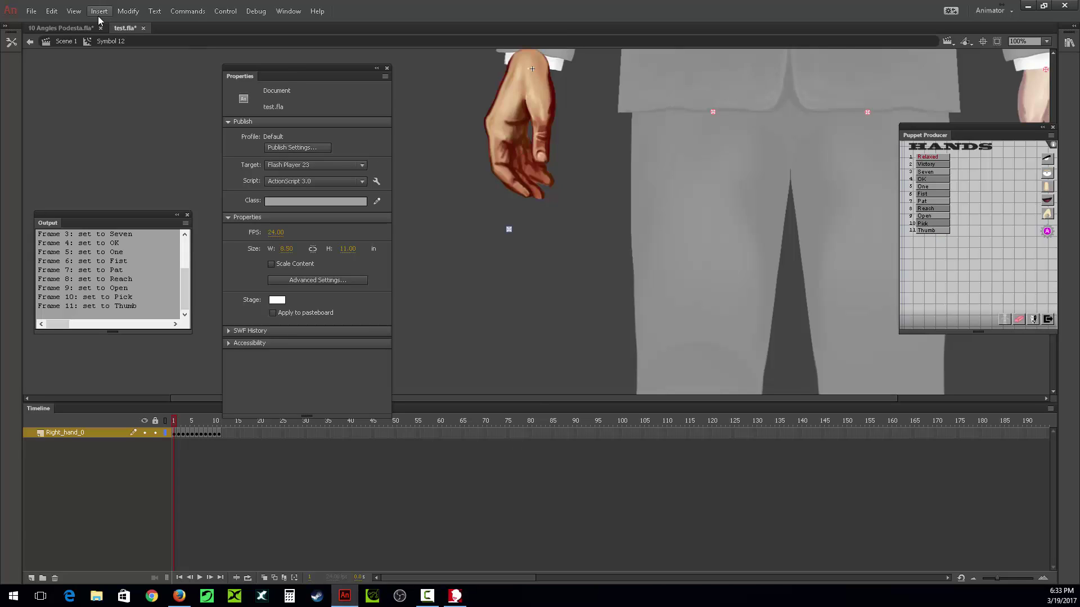
{"action": "left_click", "coordinate": [61, 28]}
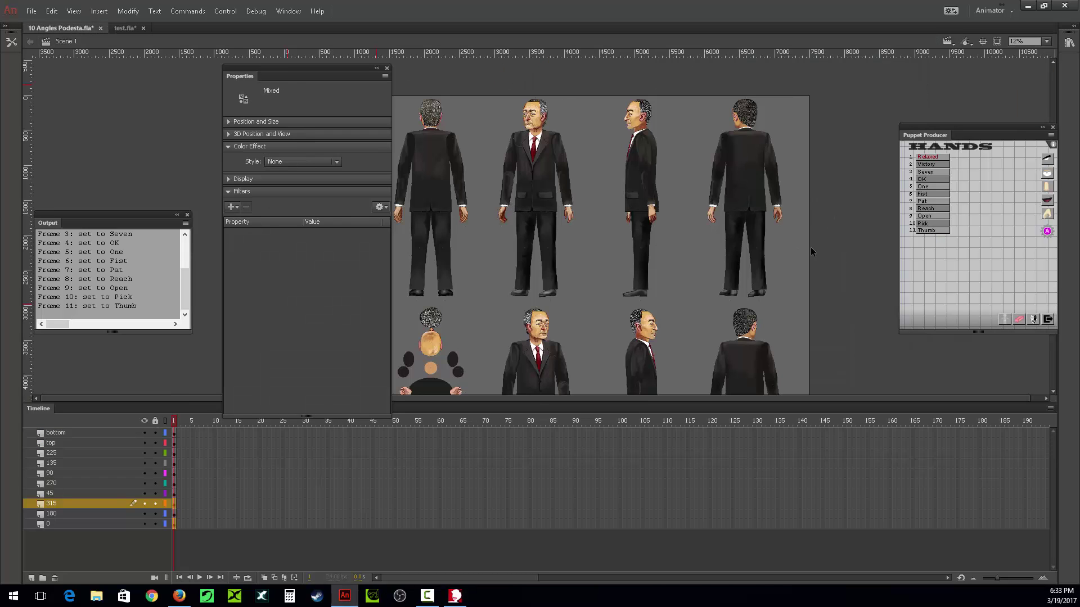
{"action": "left_click", "coordinate": [799, 213]}
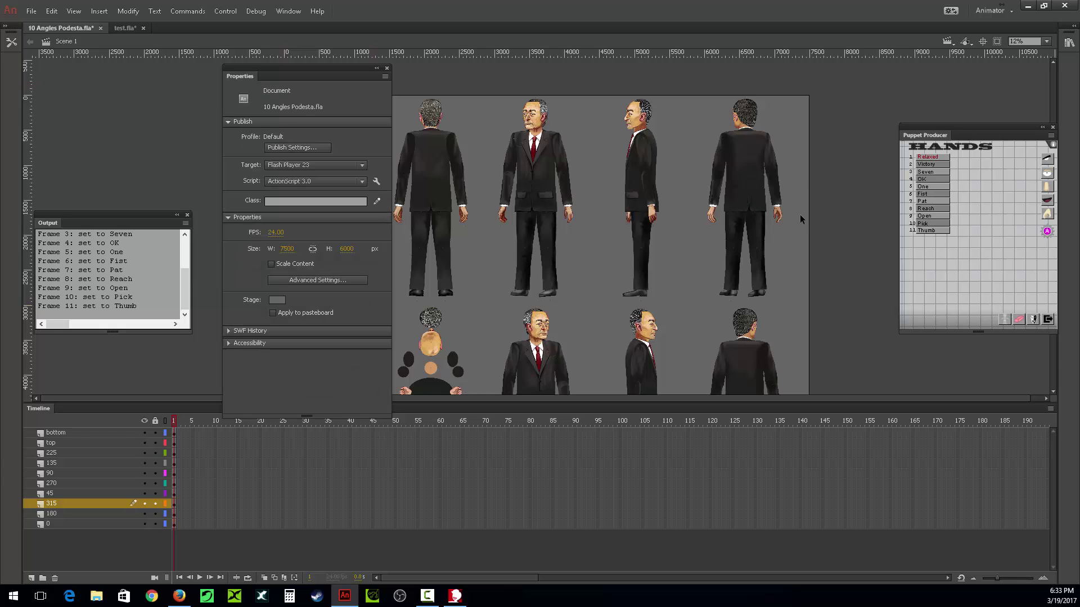
{"action": "scroll", "coordinate": [727, 329], "scroll_direction": "down", "scroll_amount": 5}
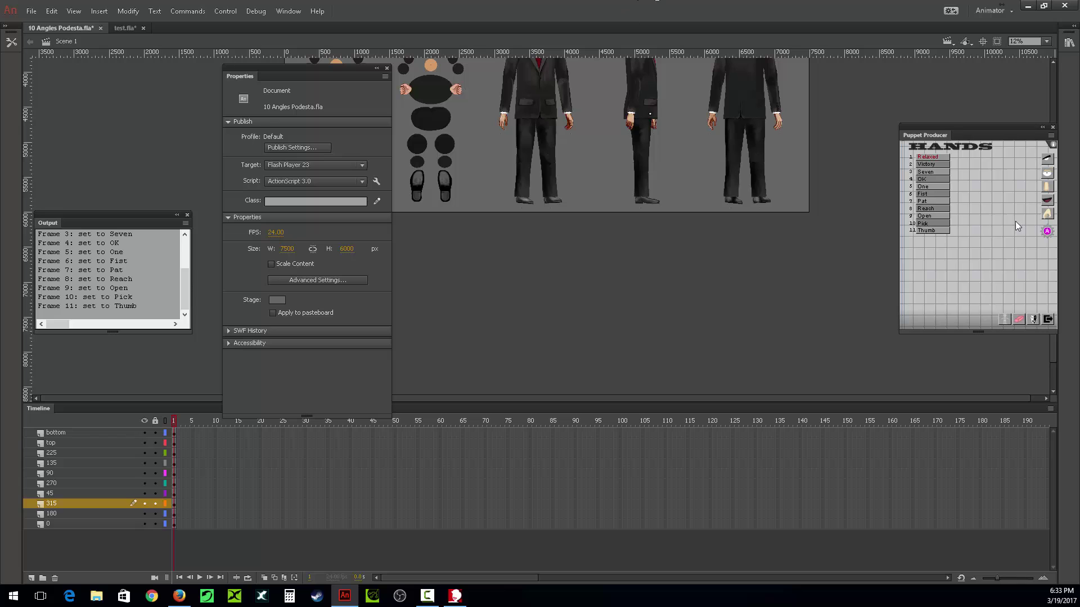
{"action": "left_click_drag", "start_coordinate": [1052, 345], "coordinate": [1053, 302]}
{"action": "scroll", "coordinate": [1047, 282], "scroll_direction": "up", "scroll_amount": 3}
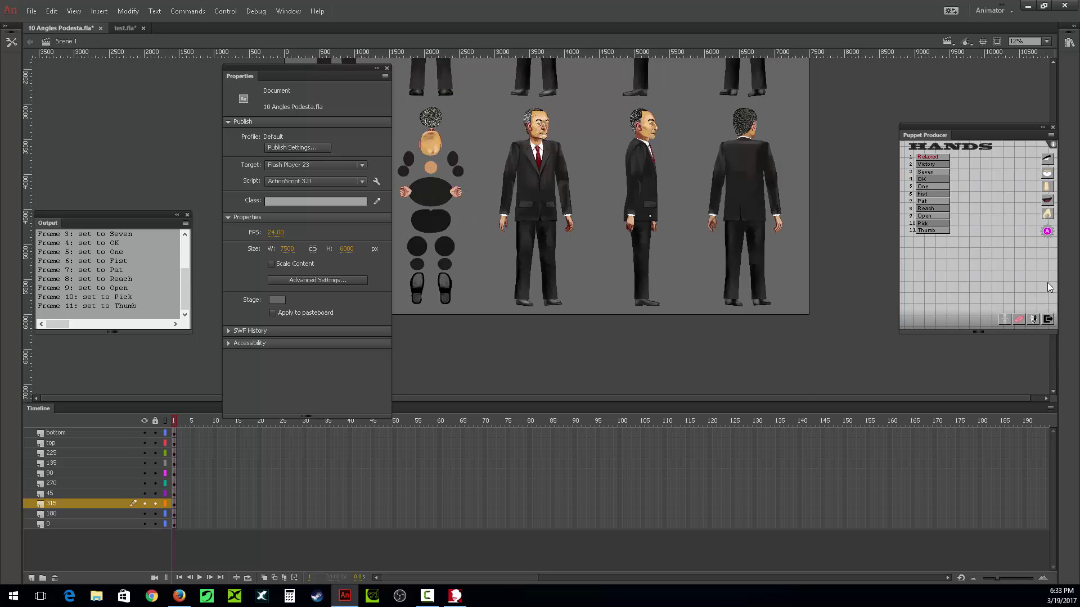
{"action": "scroll", "coordinate": [717, 245], "scroll_direction": "up", "scroll_amount": 1}
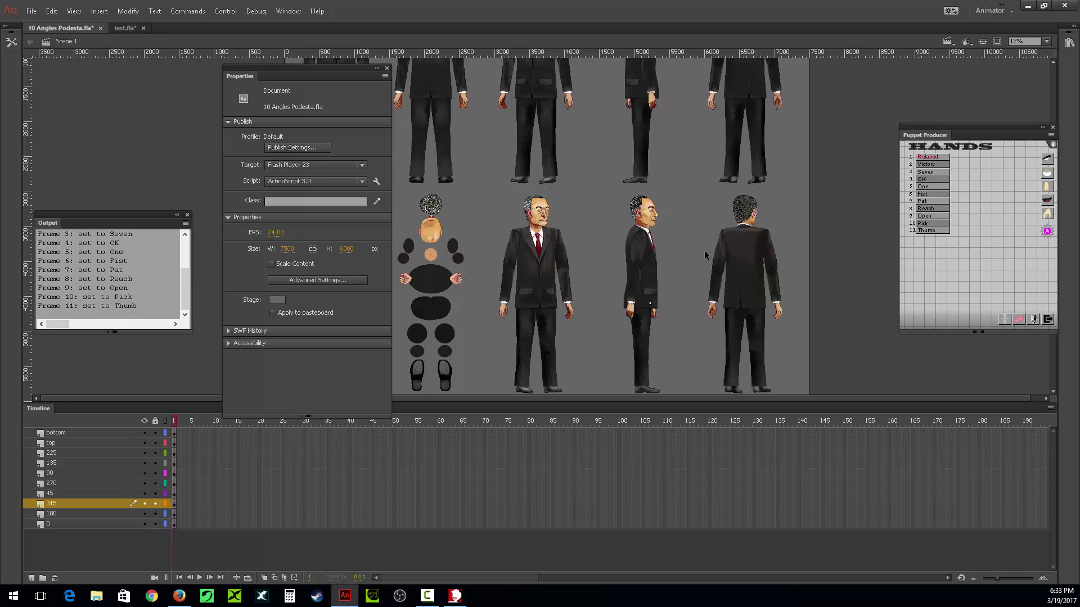
{"action": "key", "text": "ctrl+alt+shift+s"}
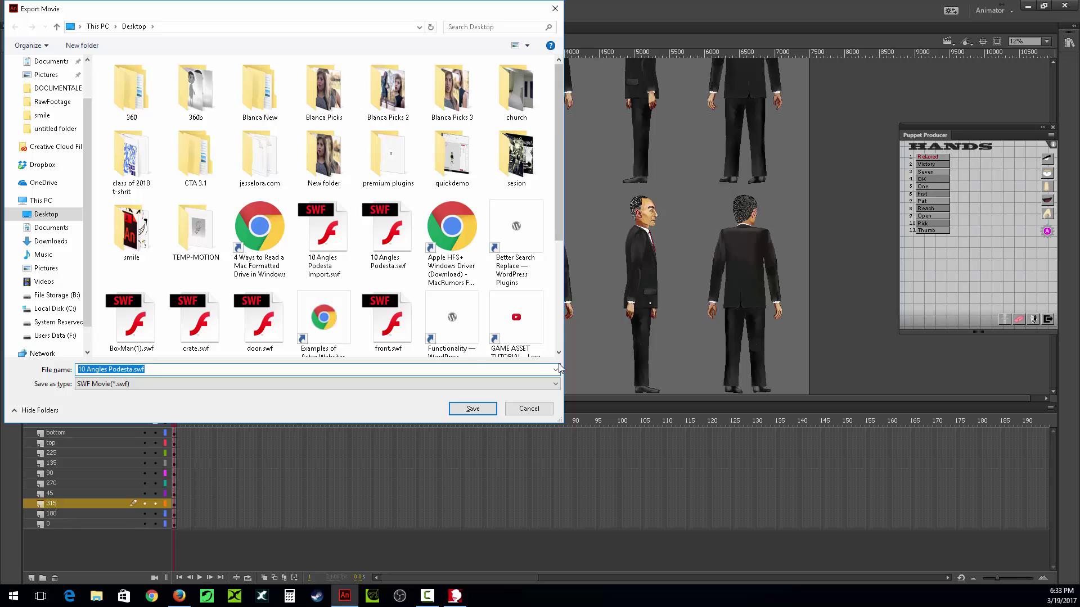
{"action": "left_click", "coordinate": [487, 409]}
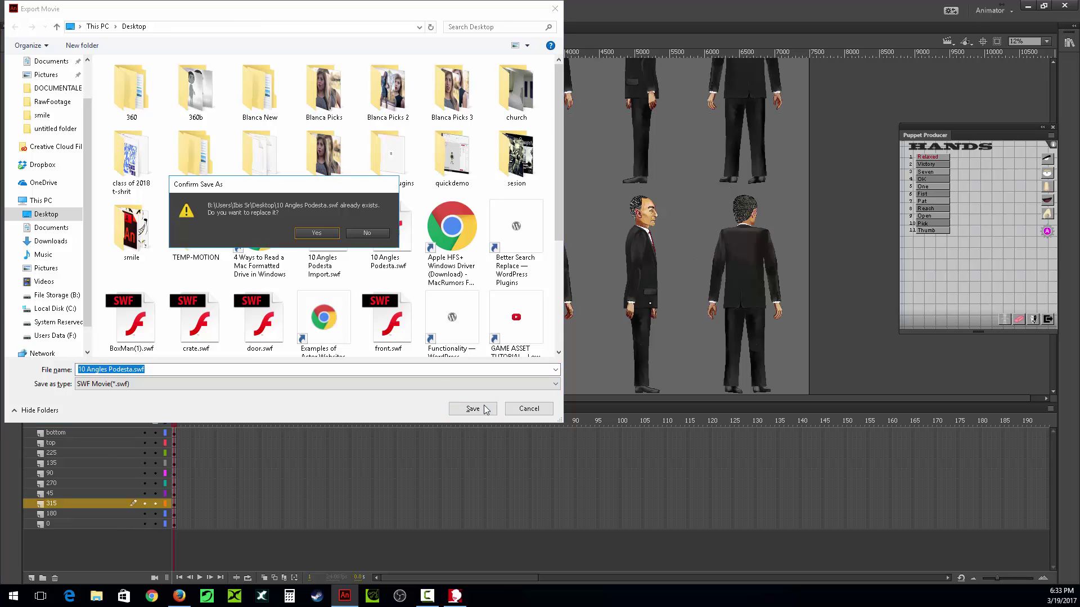
{"action": "left_click", "coordinate": [331, 235]}
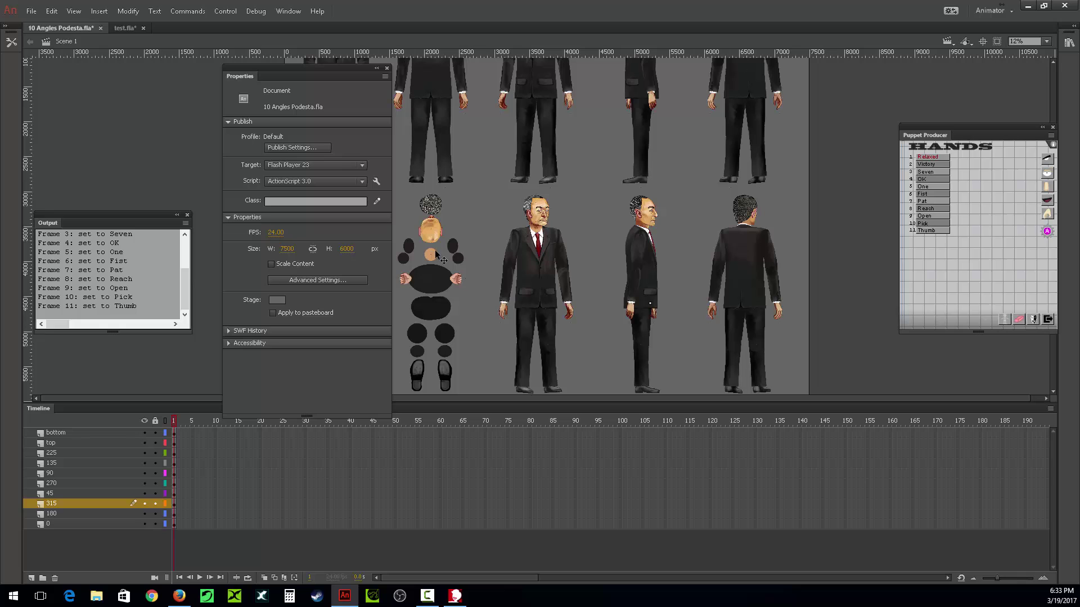
- Switch to CrazyTalk Animator 2 and replace the character's artwork with 10 Angles Podesta Import.swf from the Desktop
{"action": "left_click", "coordinate": [455, 596]}
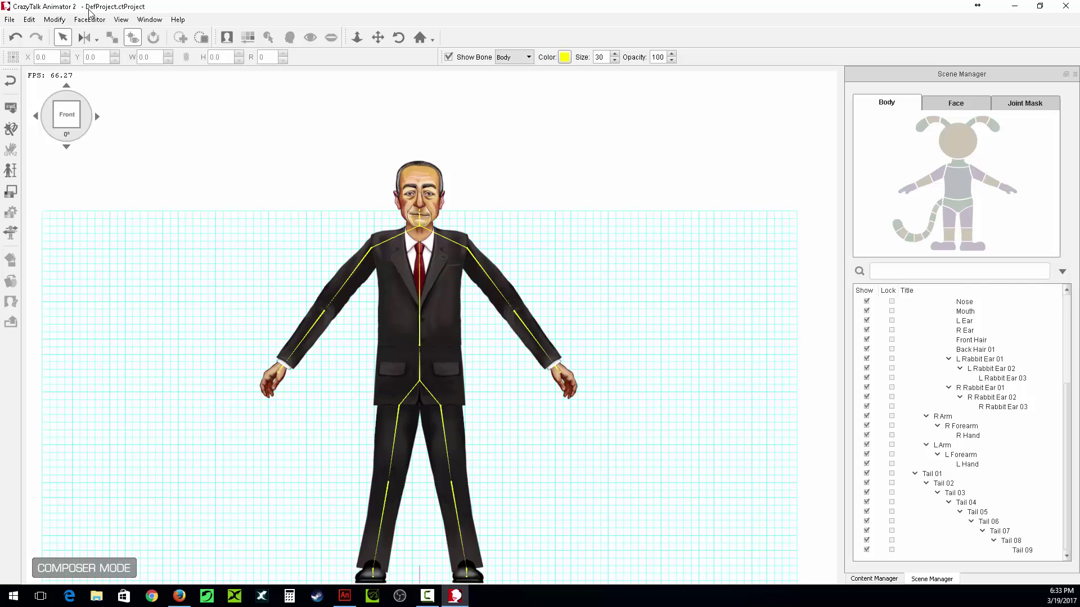
{"action": "left_click", "coordinate": [10, 108]}
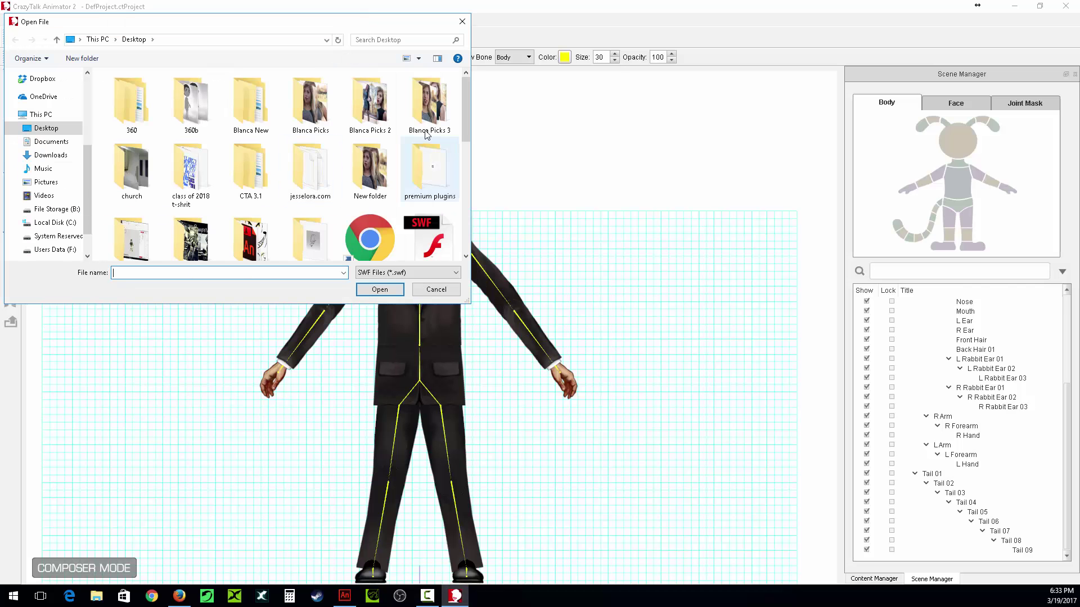
{"action": "left_click_drag", "start_coordinate": [463, 108], "coordinate": [464, 148]}
{"action": "left_click", "coordinate": [447, 136]}
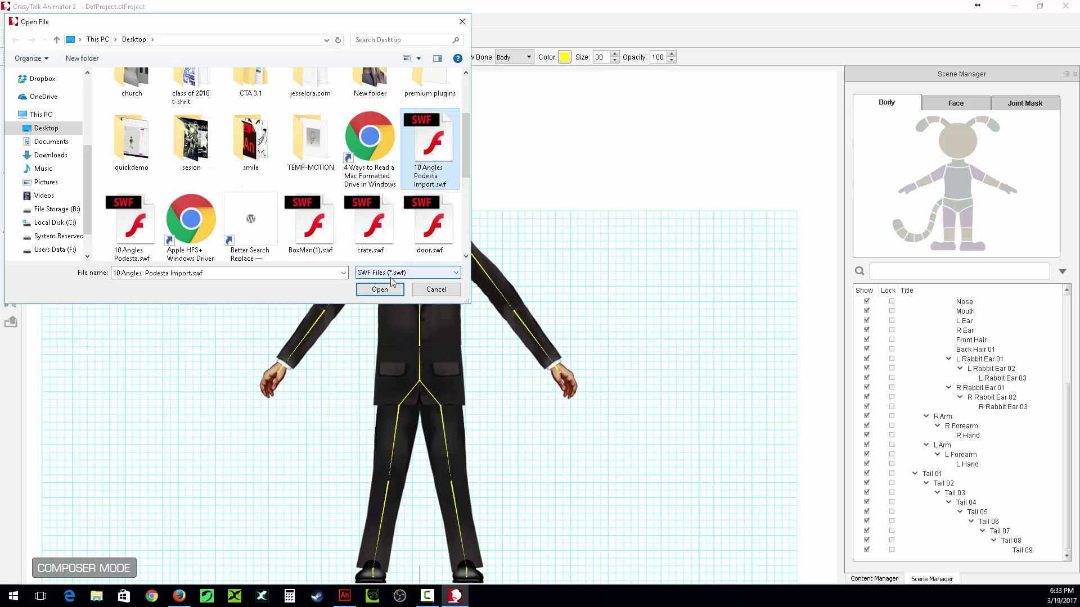
{"action": "left_click", "coordinate": [398, 289]}
{"action": "left_click", "coordinate": [505, 390]}
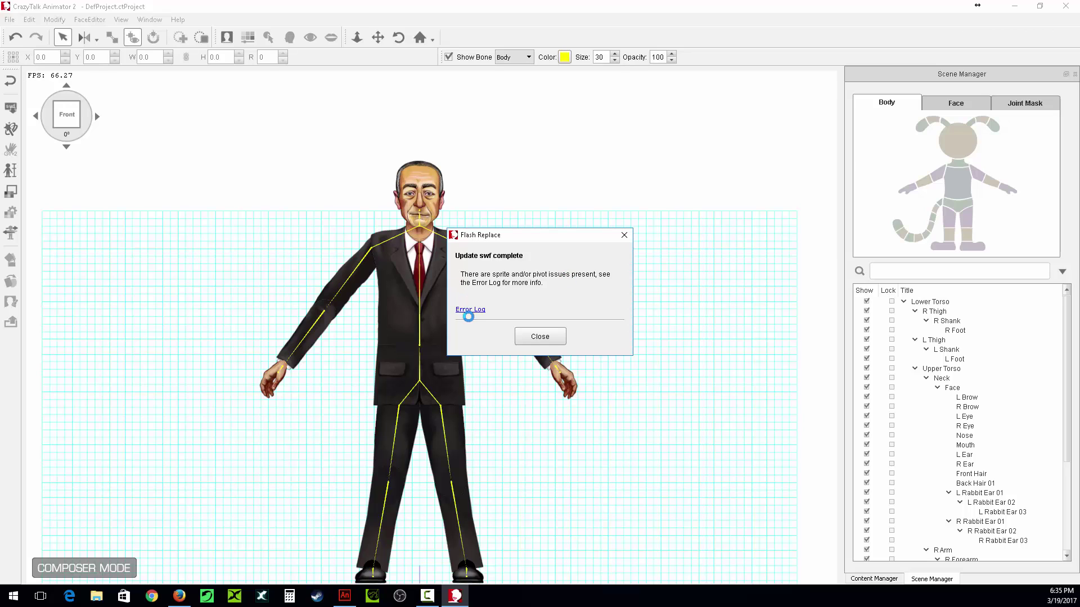
- Read the sprite name errors in the Flash Replace error log, and close both the log and the report
{"action": "left_click", "coordinate": [469, 309]}
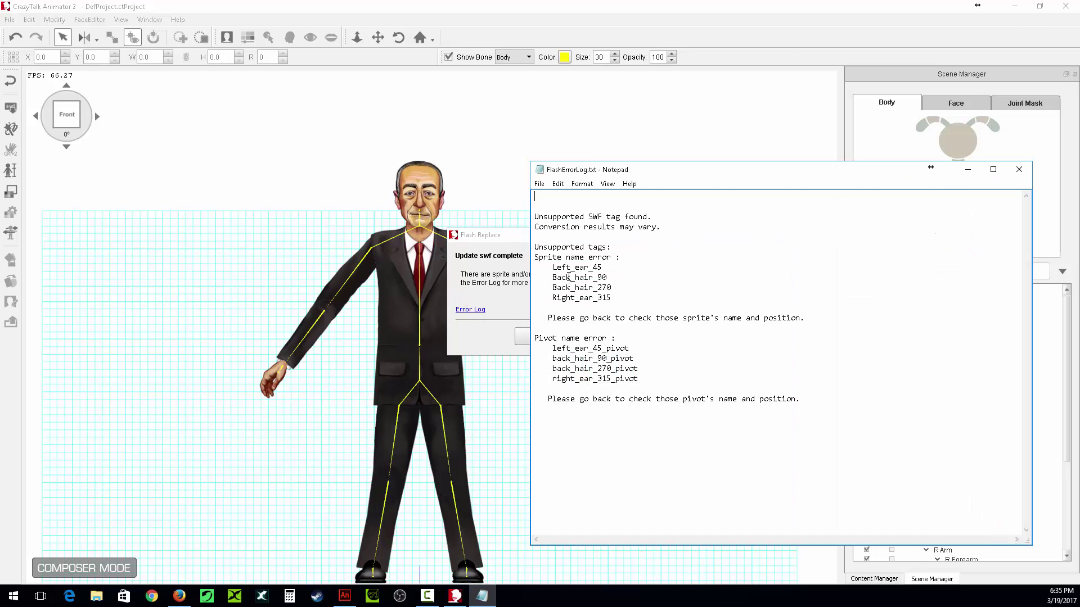
{"action": "left_click_drag", "start_coordinate": [606, 268], "coordinate": [557, 268]}
{"action": "left_click_drag", "start_coordinate": [611, 298], "coordinate": [553, 268]}
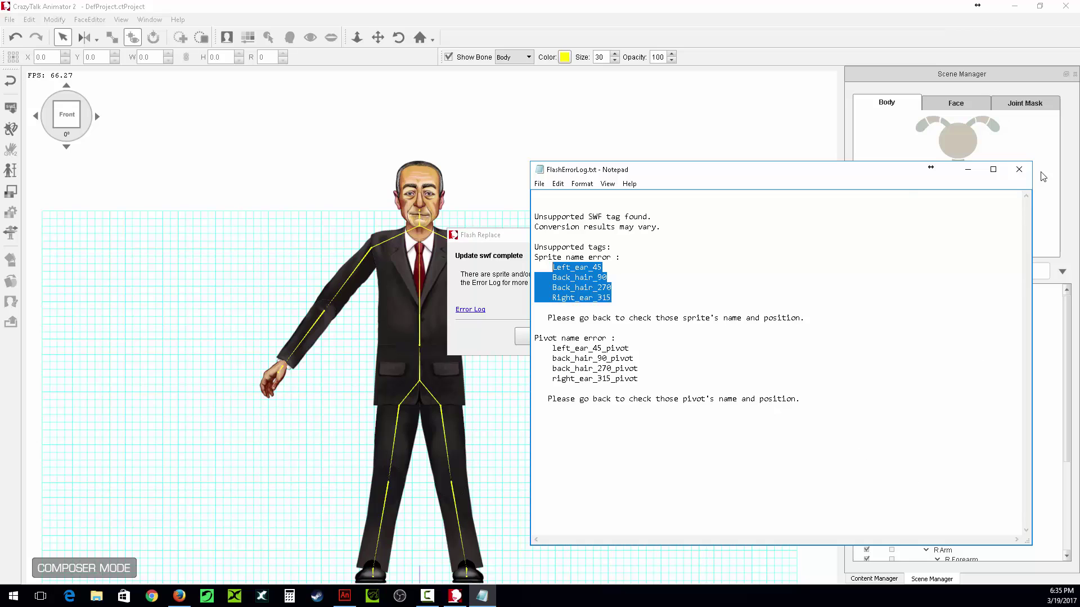
{"action": "left_click", "coordinate": [1018, 169]}
{"action": "left_click", "coordinate": [535, 336]}
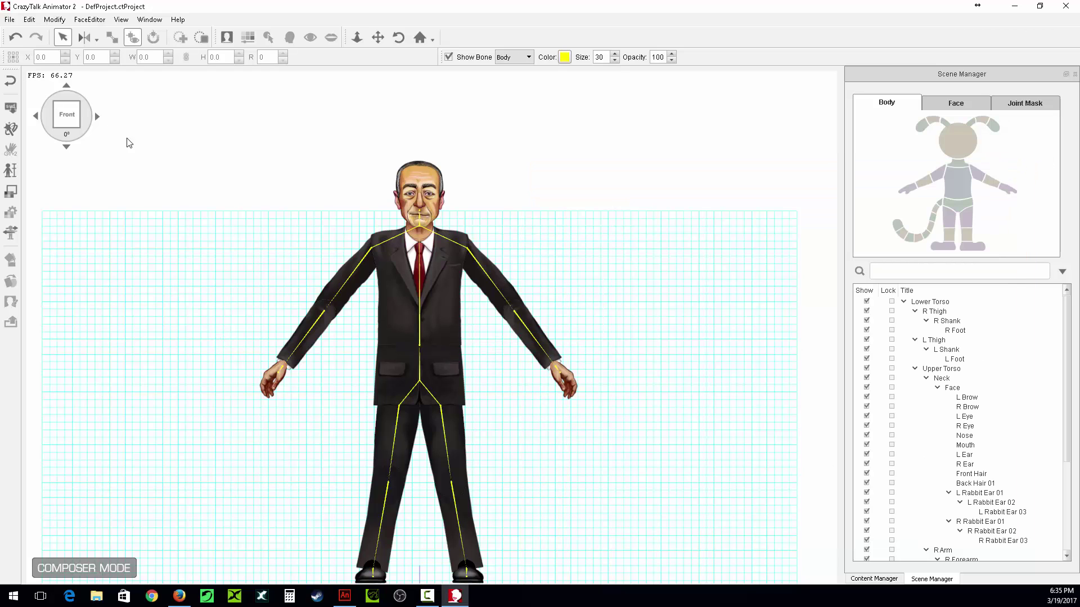
- Rotate the character through all its horizontal view angles to examine the artwork, ending at the front view
{"action": "left_click", "coordinate": [98, 116]}
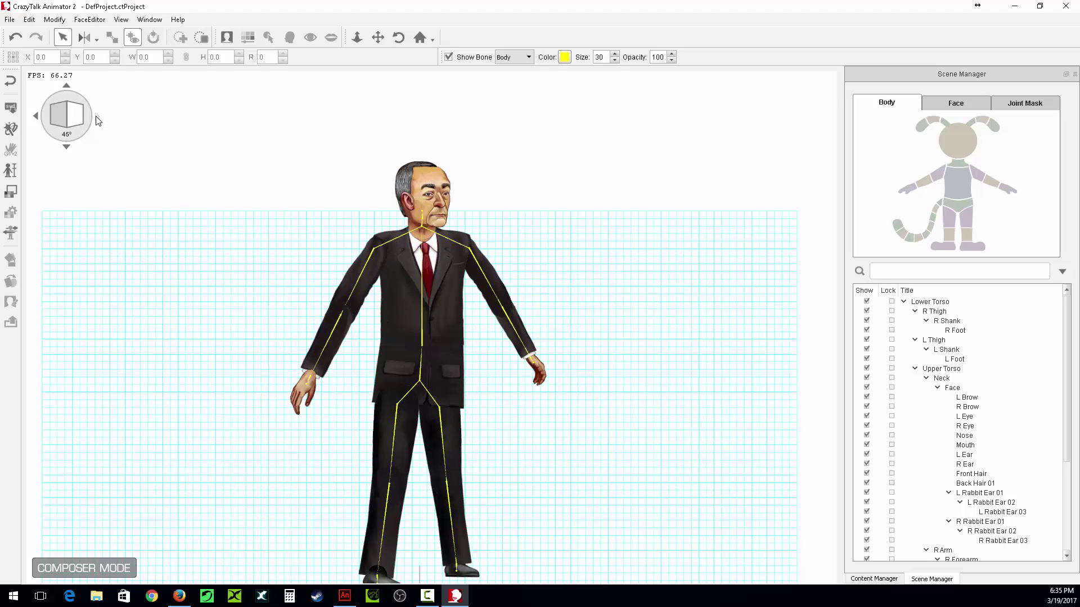
{"action": "left_click", "coordinate": [98, 120]}
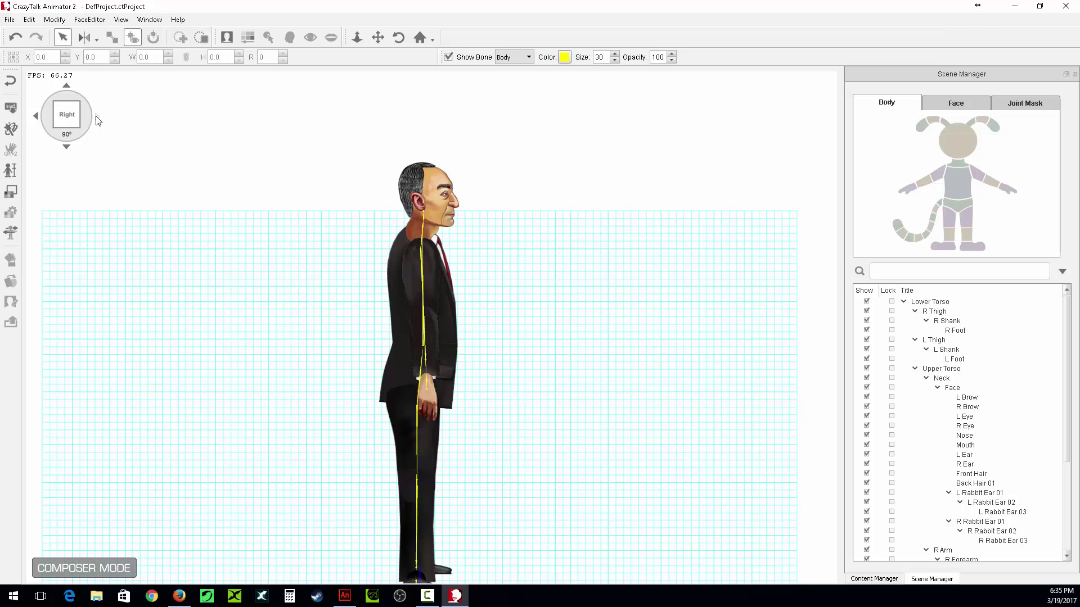
{"action": "left_click", "coordinate": [97, 119]}
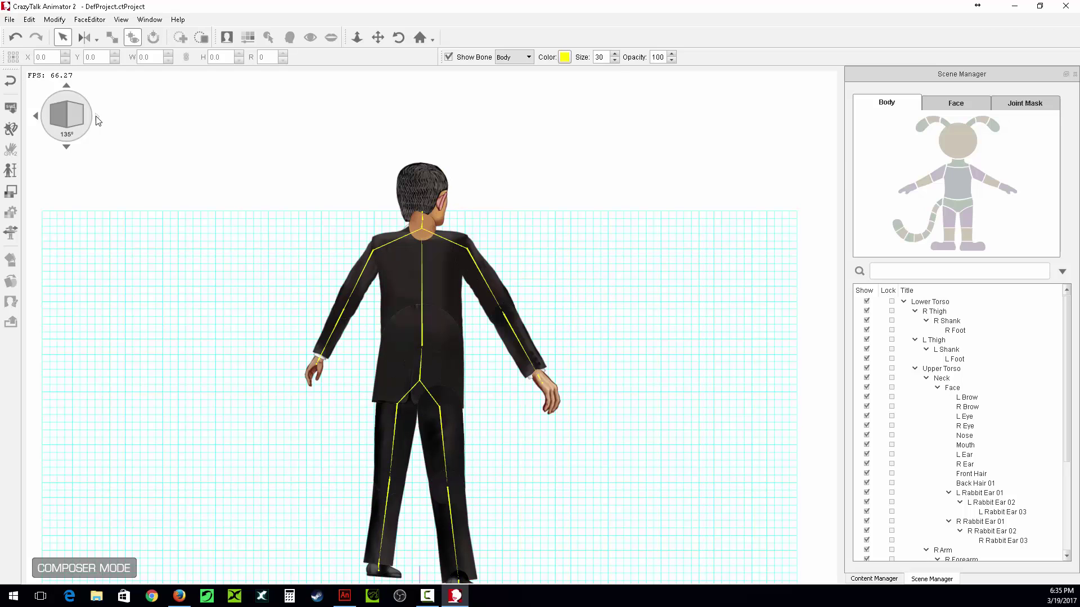
{"action": "left_click", "coordinate": [98, 120]}
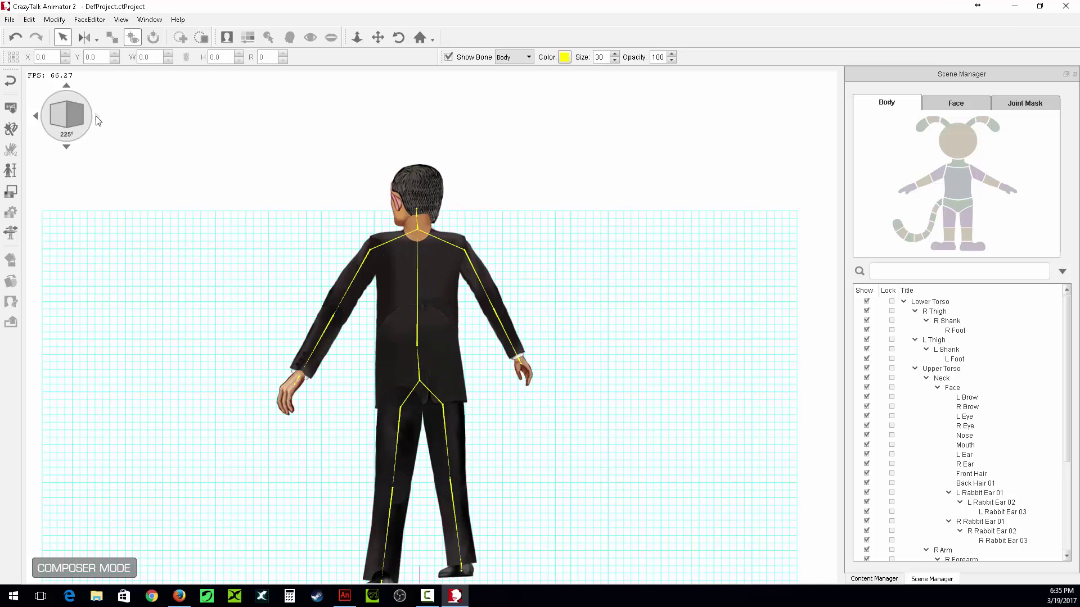
{"action": "left_click", "coordinate": [98, 119]}
{"action": "left_click", "coordinate": [98, 119]}
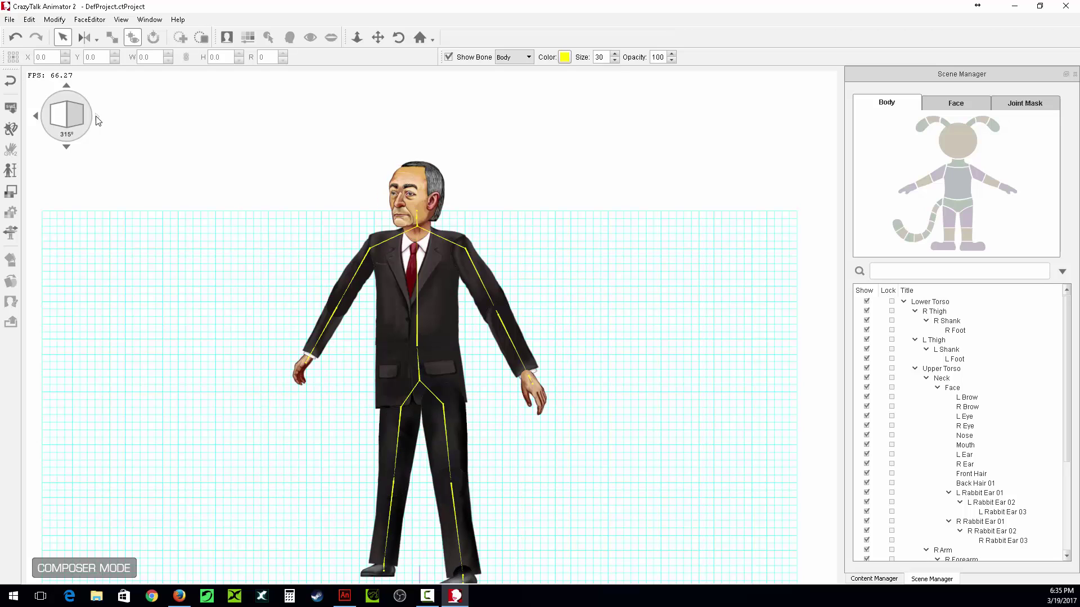
{"action": "left_click", "coordinate": [98, 119]}
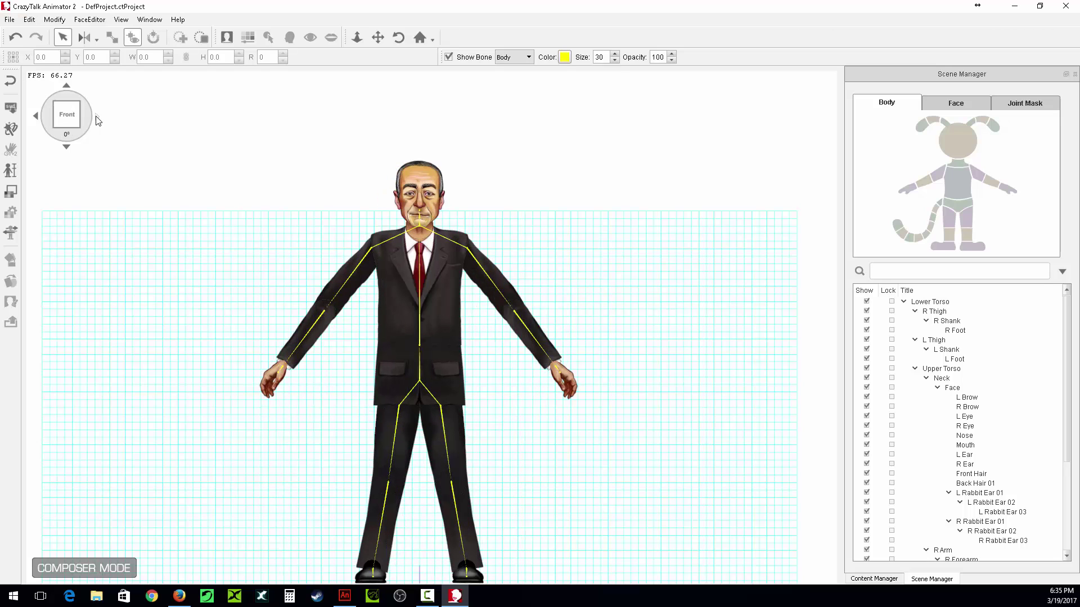
- Recalculate the sprite layers and joint masks at all other angles from the frontal settings
{"action": "left_click", "coordinate": [421, 233]}
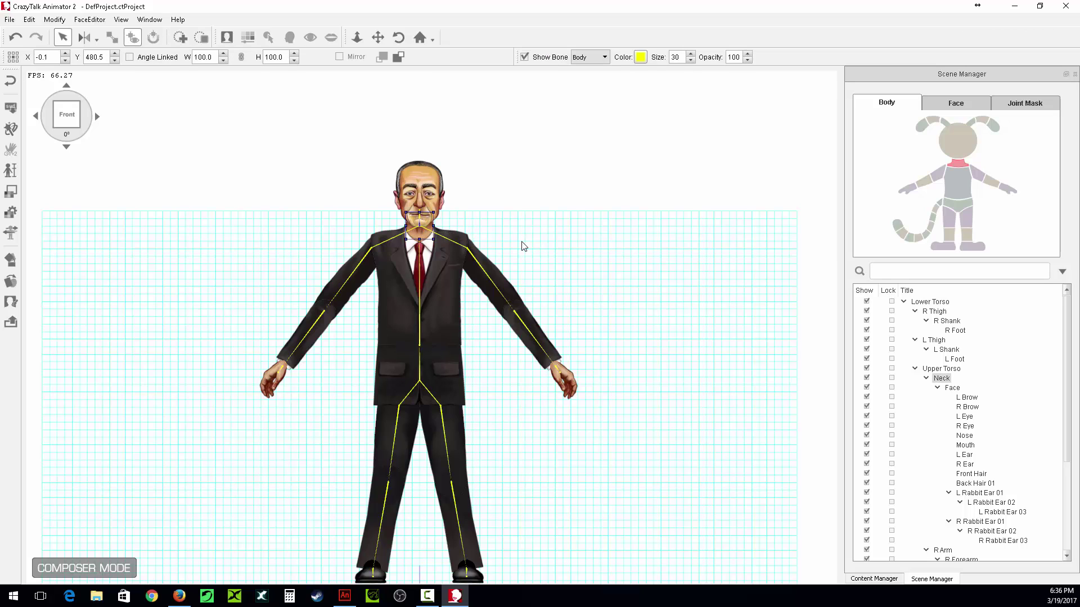
{"action": "left_click", "coordinate": [98, 118]}
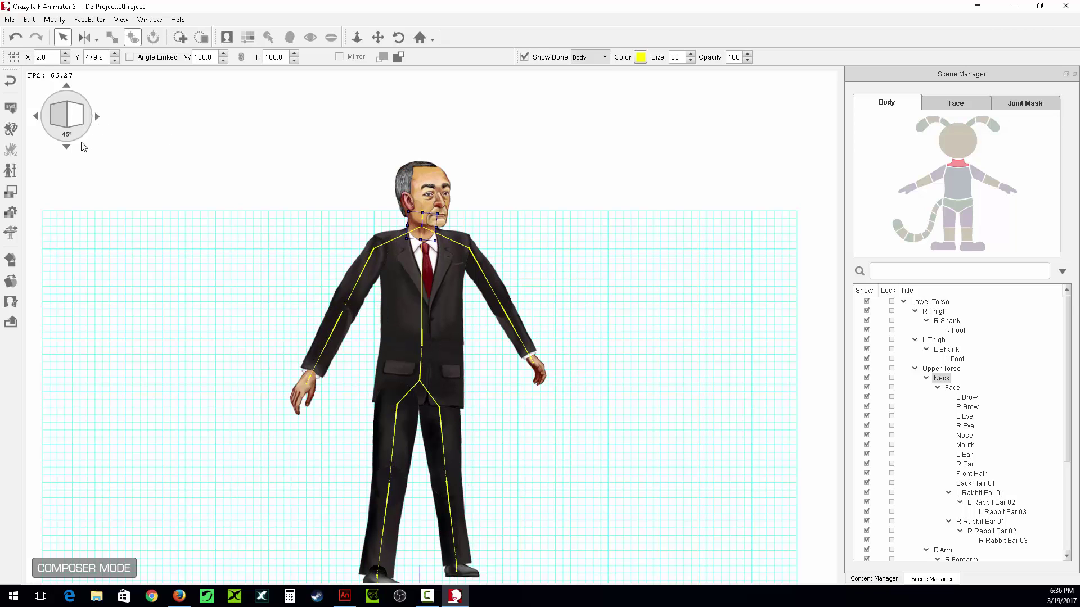
{"action": "left_click", "coordinate": [11, 129]}
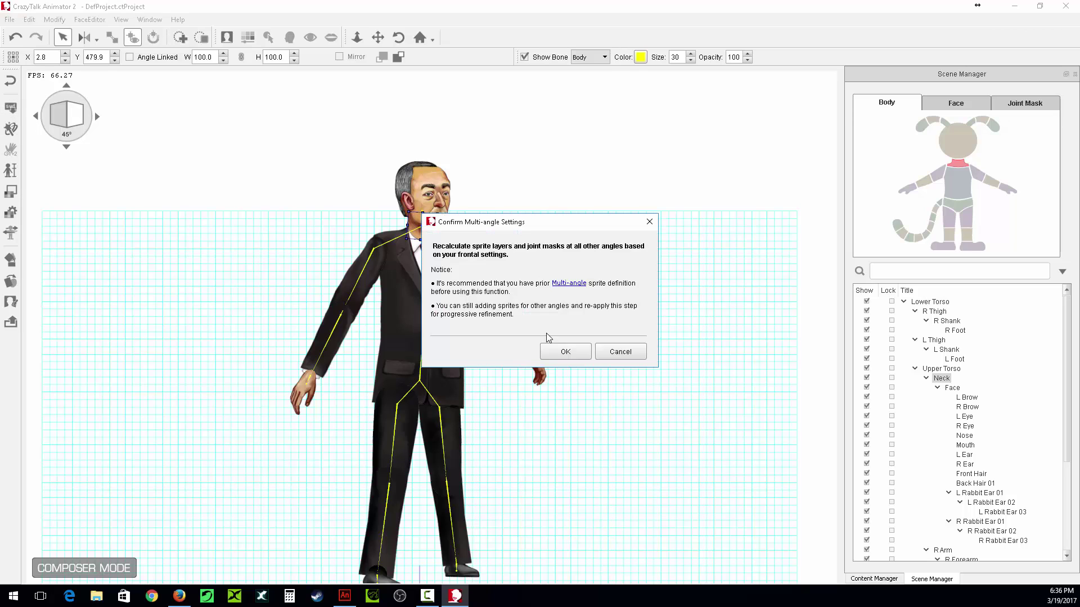
{"action": "left_click", "coordinate": [560, 353]}
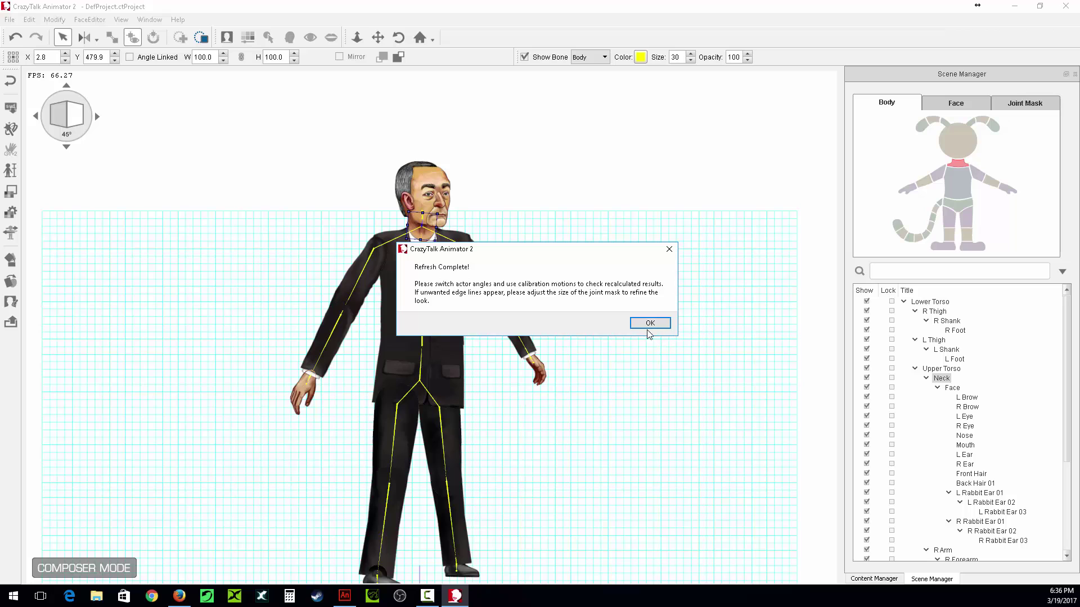
{"action": "left_click", "coordinate": [647, 324]}
{"action": "left_click", "coordinate": [272, 296]}
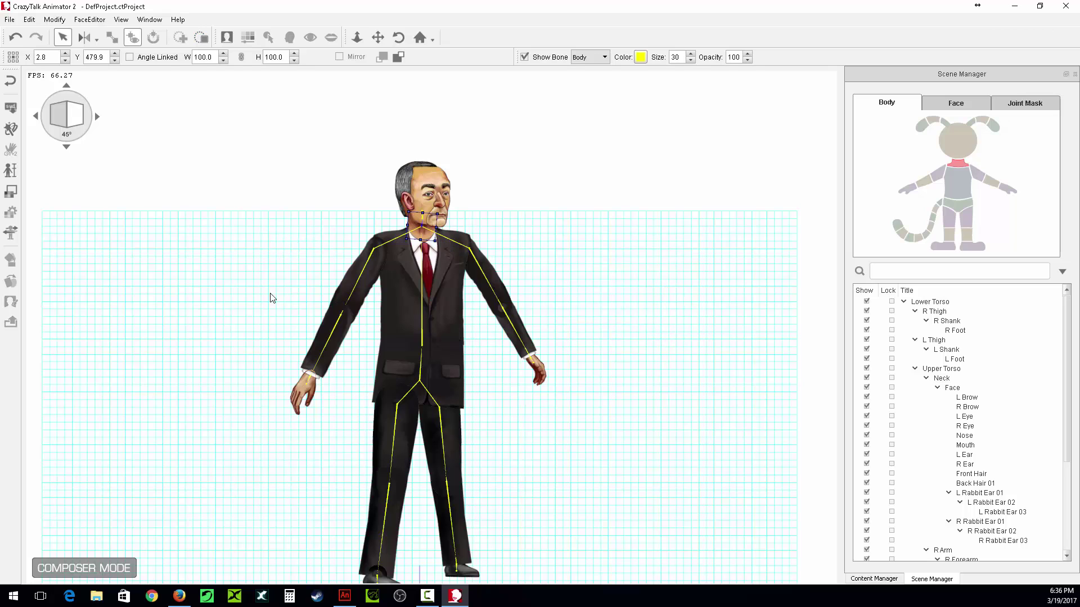
- In the 45° view, enlarge the joint mask at the character's right wrist
{"action": "left_click", "coordinate": [314, 378]}
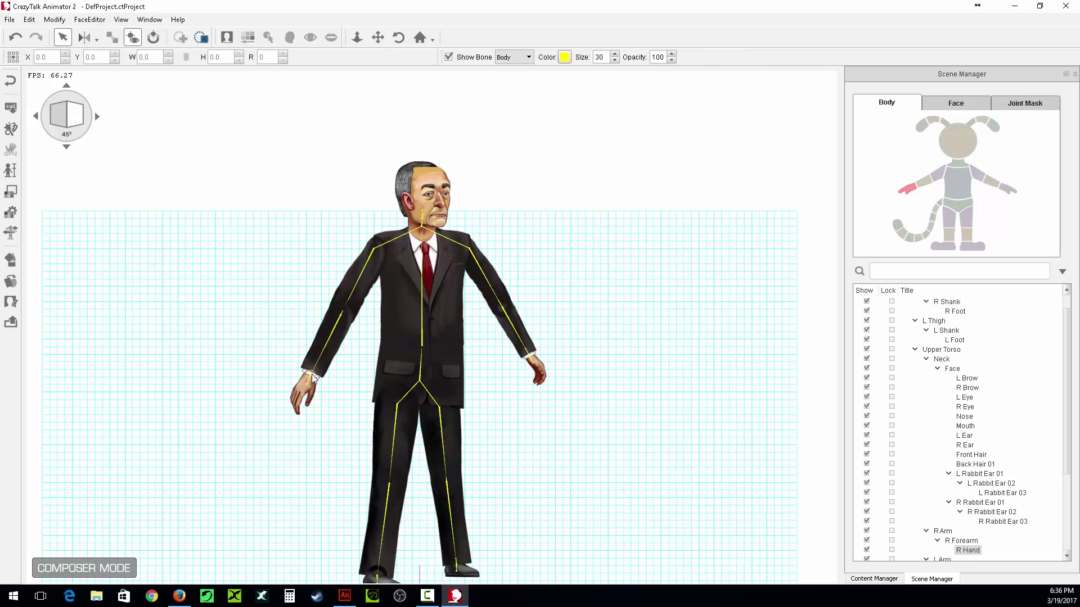
{"action": "left_click", "coordinate": [1024, 103]}
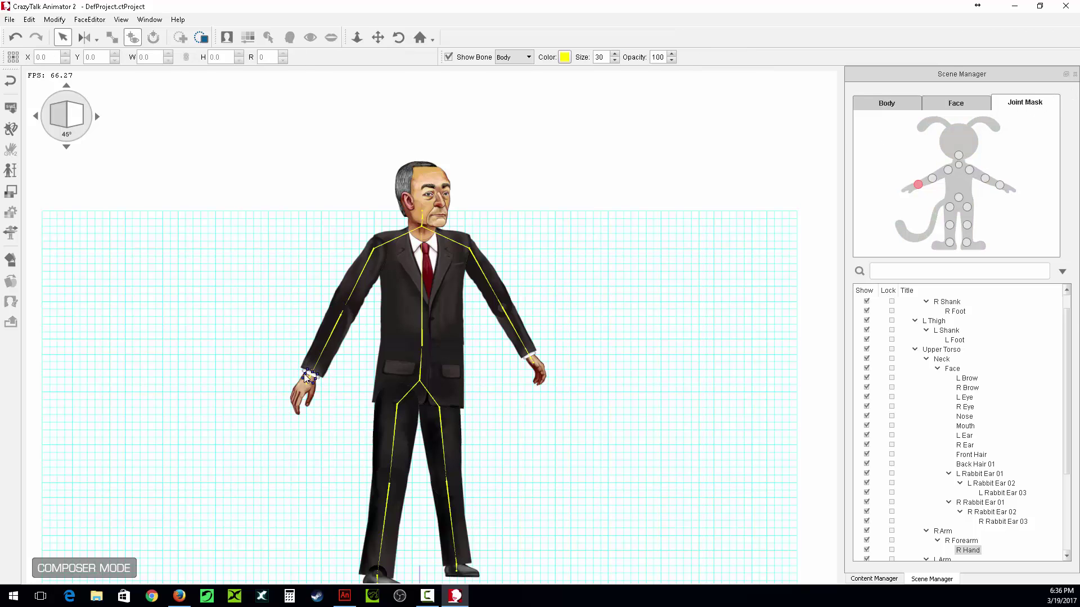
{"action": "left_click_drag", "start_coordinate": [320, 373], "coordinate": [328, 368]}
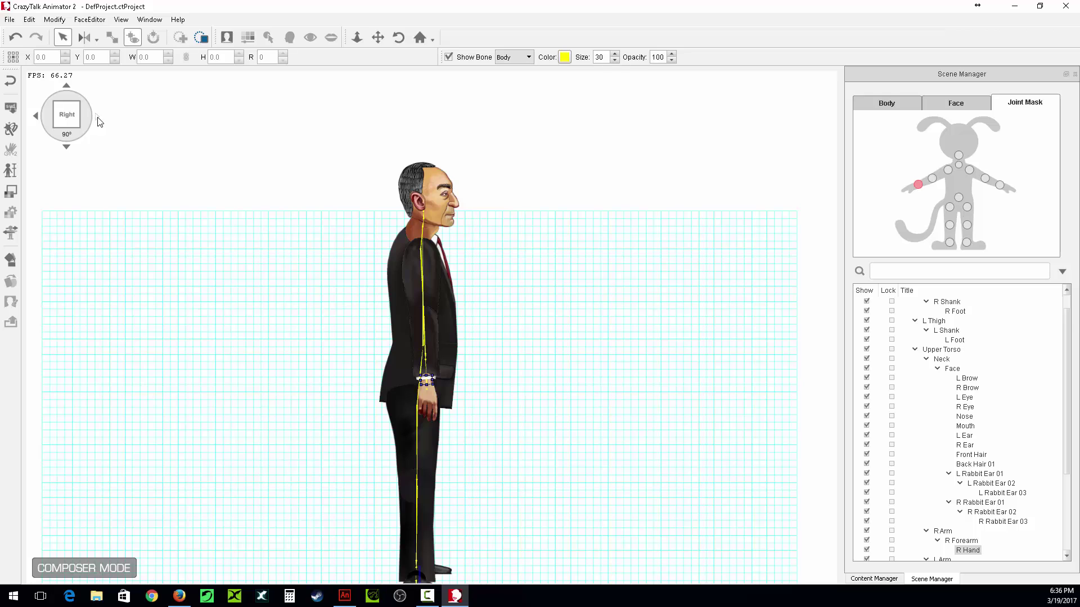
- In the 90° right view, enlarge the neck's joint mask
{"action": "left_click", "coordinate": [414, 231]}
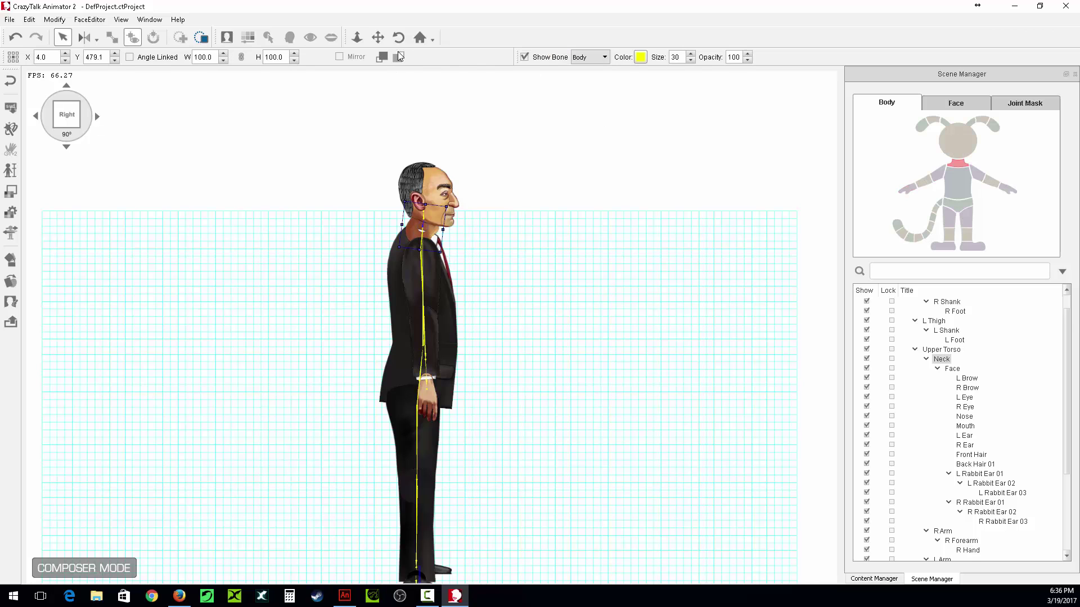
{"action": "left_click", "coordinate": [1007, 113]}
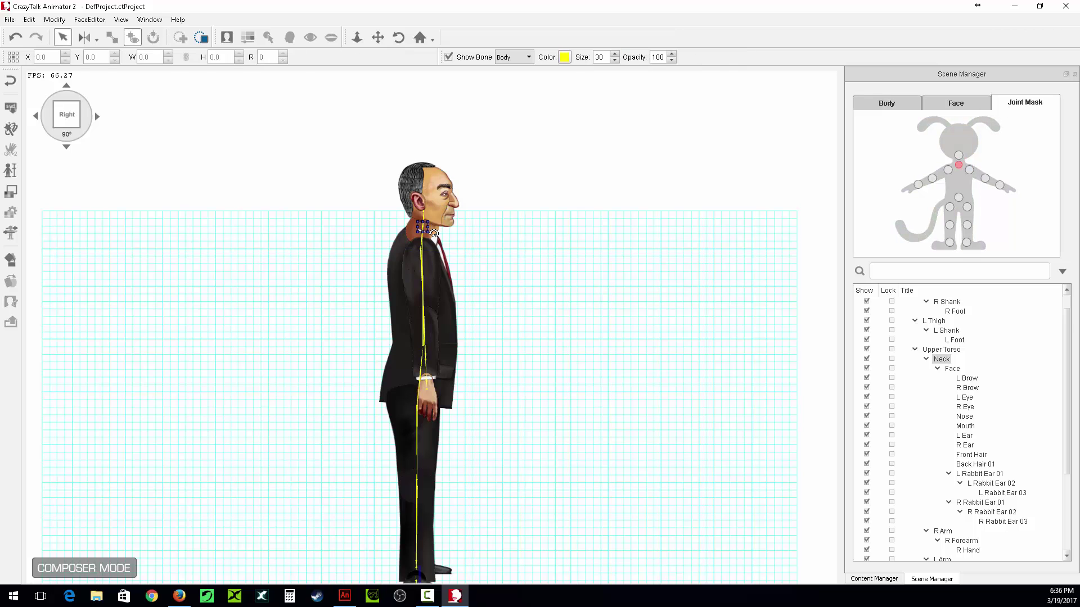
{"action": "left_click_drag", "start_coordinate": [432, 217], "coordinate": [461, 196]}
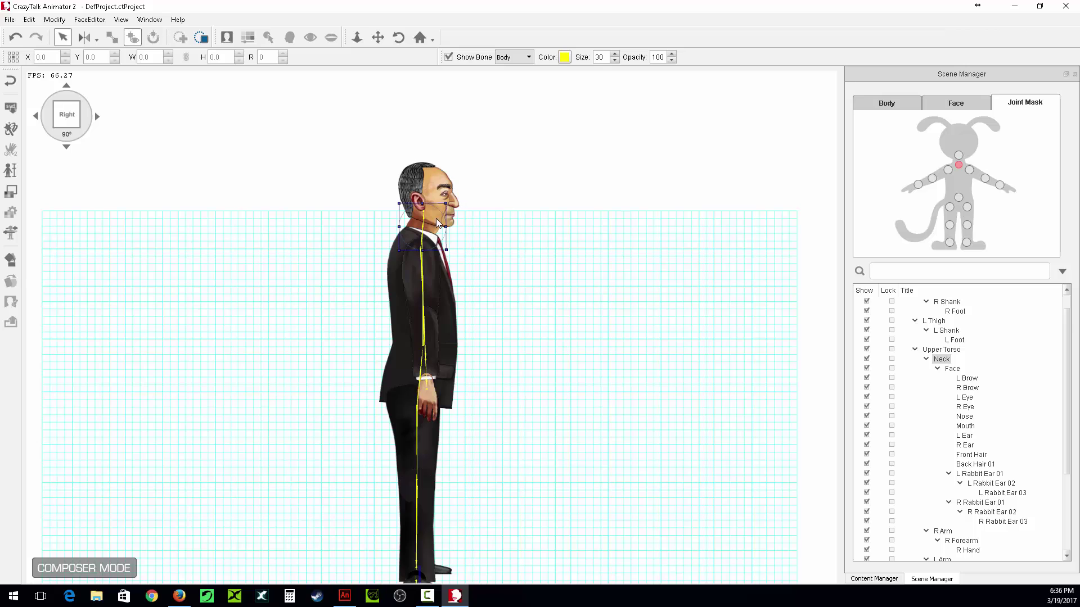
- Enlarge the joint masks of both hands and the right forearm in the 90° right view
{"action": "left_click", "coordinate": [430, 389]}
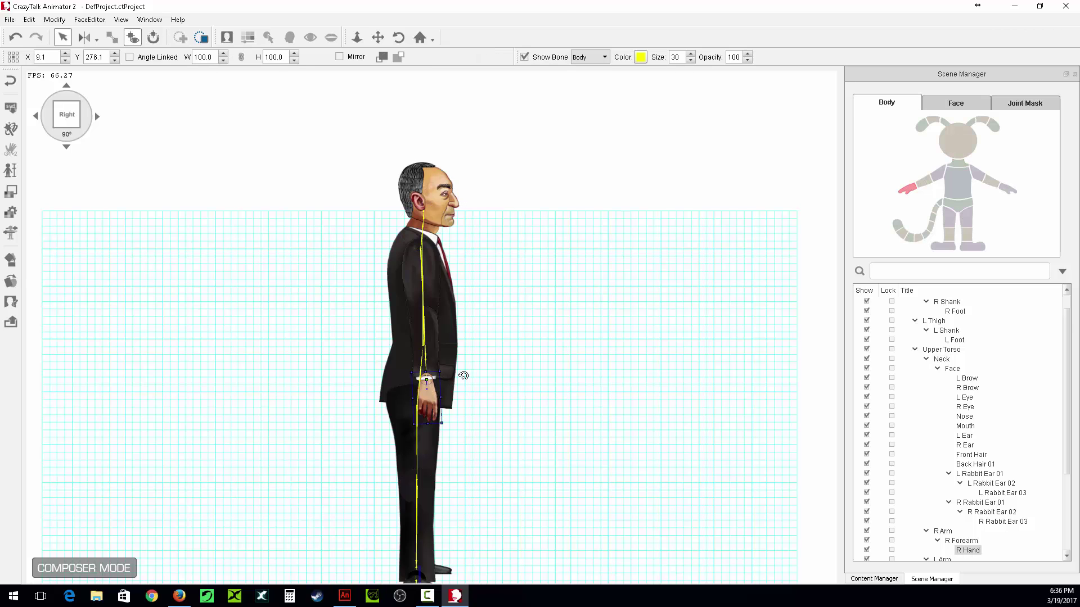
{"action": "left_click", "coordinate": [1010, 107]}
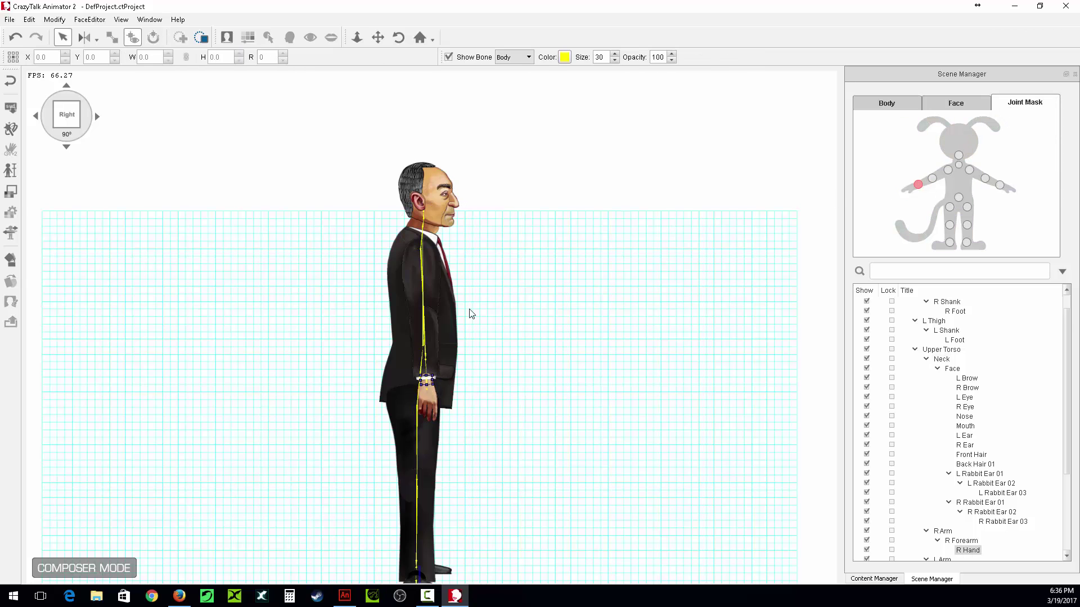
{"action": "left_click_drag", "start_coordinate": [434, 375], "coordinate": [456, 352]}
{"action": "left_click", "coordinate": [998, 186]}
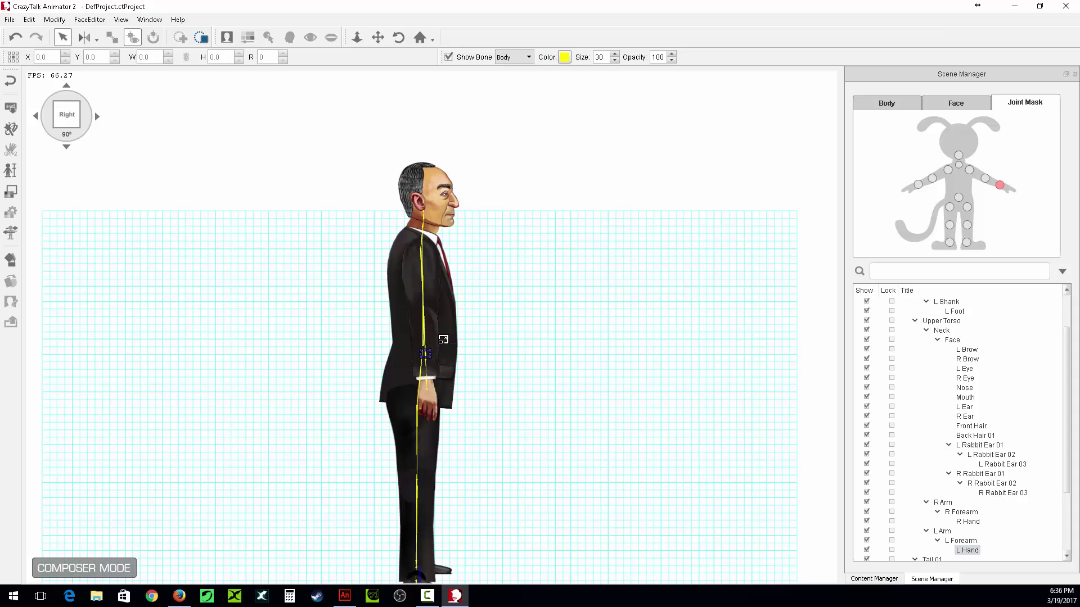
{"action": "left_click_drag", "start_coordinate": [443, 340], "coordinate": [452, 331]}
{"action": "left_click", "coordinate": [932, 178]}
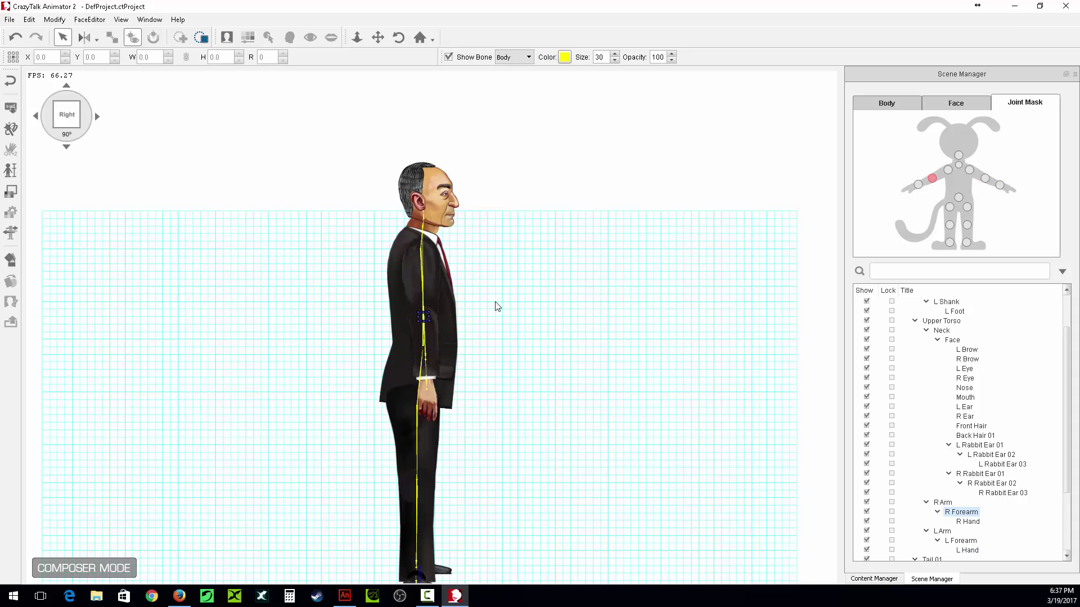
{"action": "left_click_drag", "start_coordinate": [429, 312], "coordinate": [449, 302]}
- In the 135° view, send the neck sprite behind the torso and enlarge the neck and face joint masks
{"action": "left_click", "coordinate": [96, 118]}
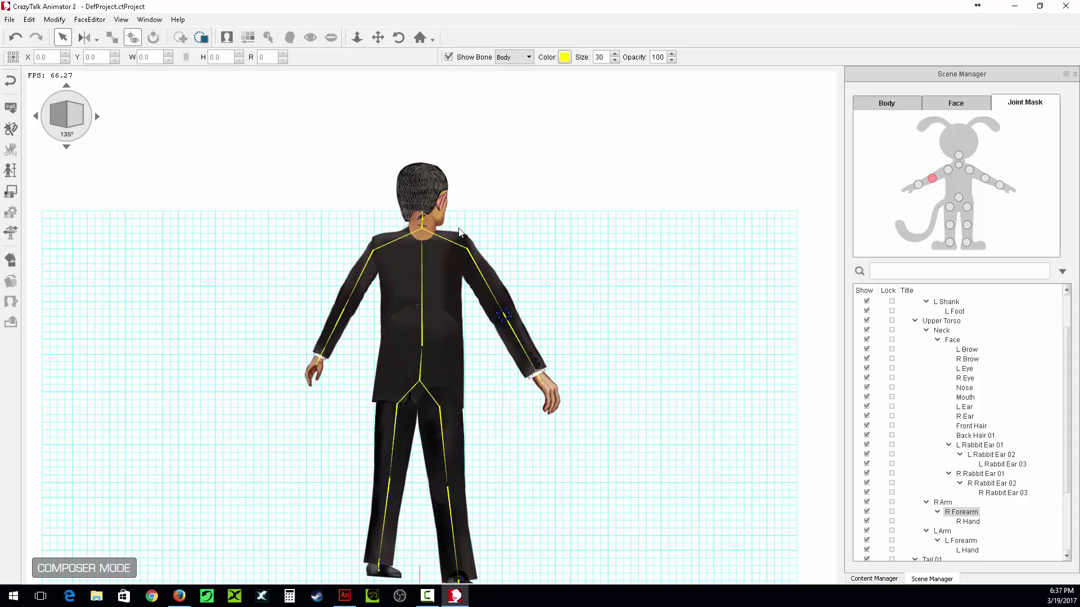
{"action": "left_click", "coordinate": [431, 228]}
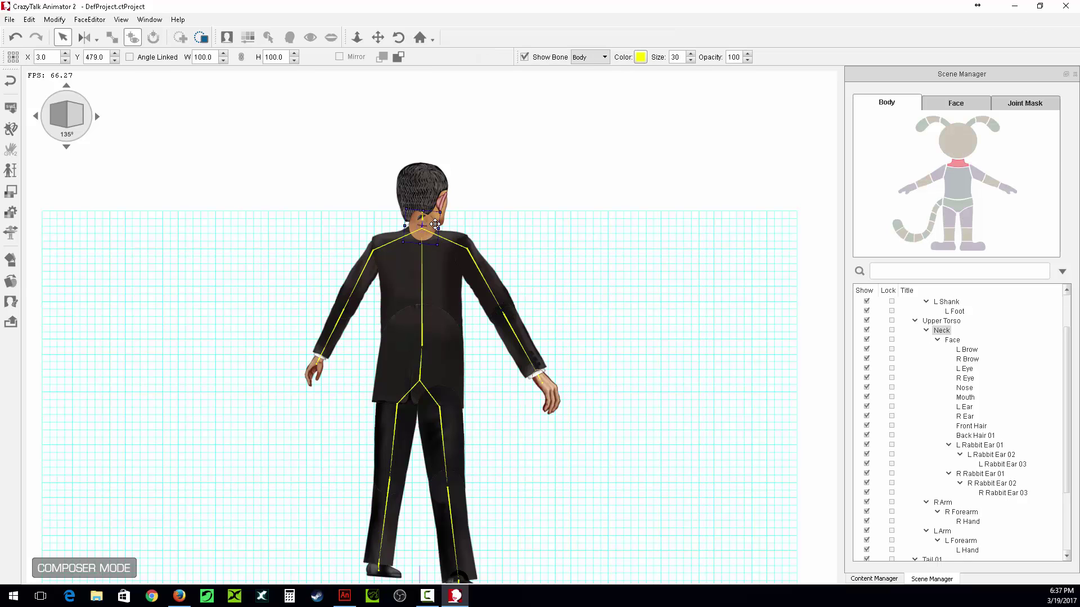
{"action": "left_click", "coordinate": [399, 57]}
{"action": "left_click", "coordinate": [1025, 103]}
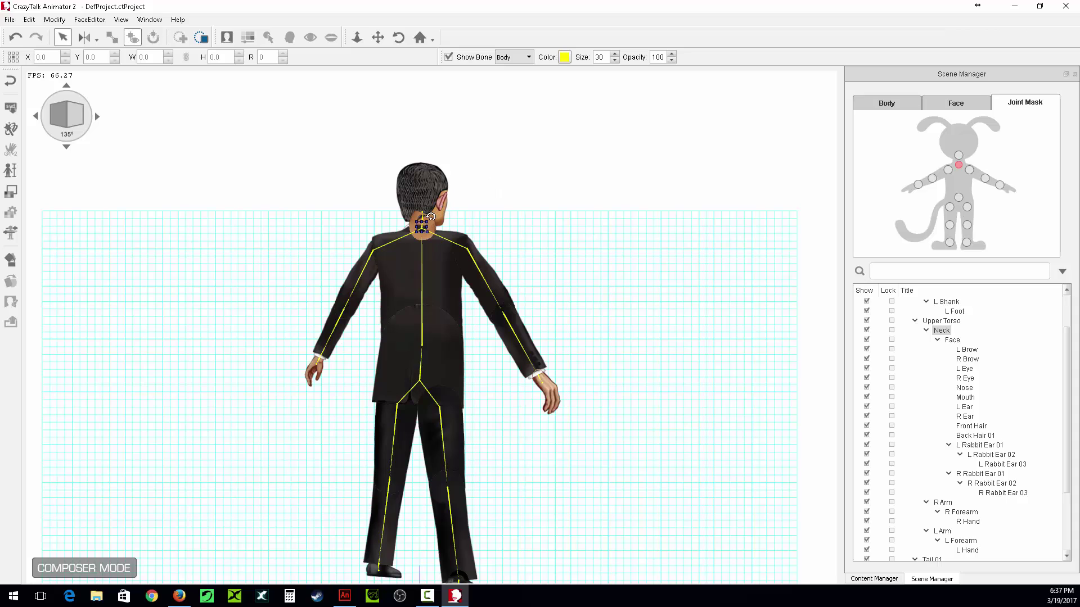
{"action": "left_click_drag", "start_coordinate": [431, 217], "coordinate": [461, 202]}
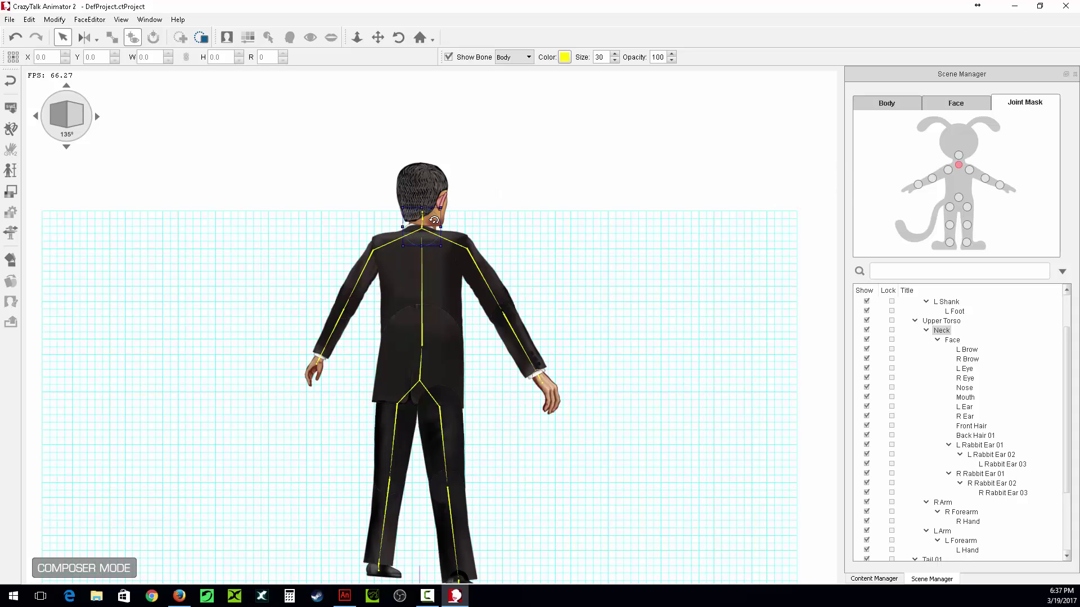
{"action": "left_click", "coordinate": [958, 156]}
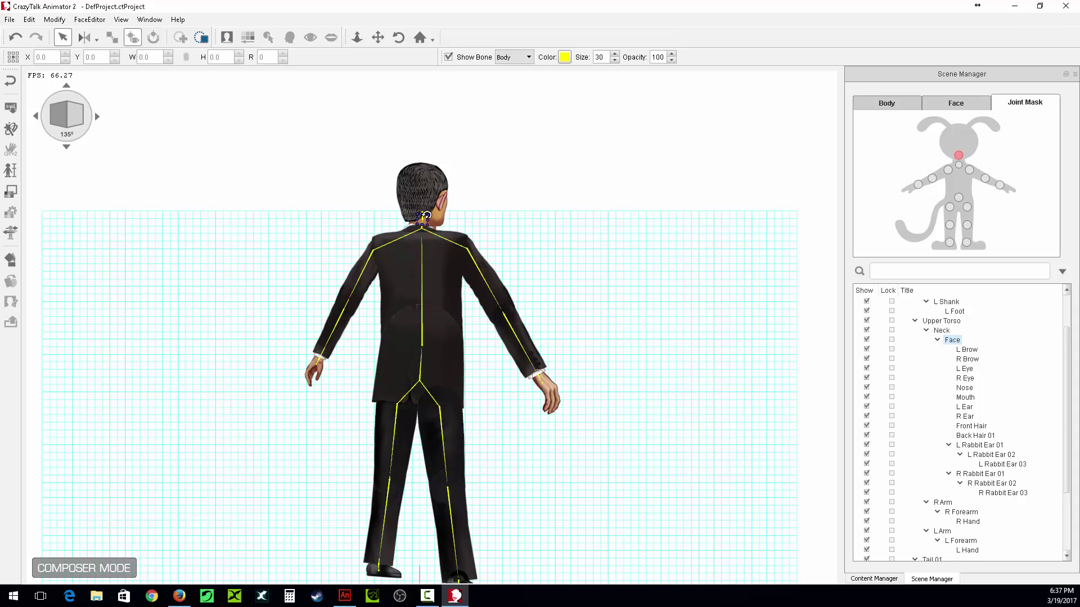
{"action": "left_click", "coordinate": [426, 214]}
- In the 180° back view, enlarge the face and neck joint masks
{"action": "left_click", "coordinate": [97, 117]}
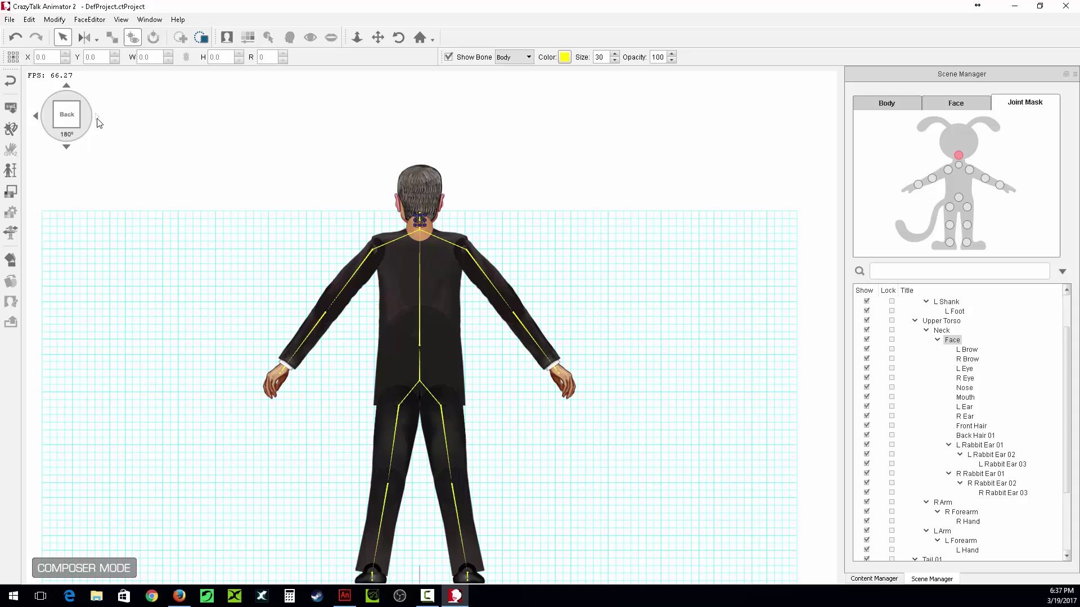
{"action": "left_click", "coordinate": [426, 212]}
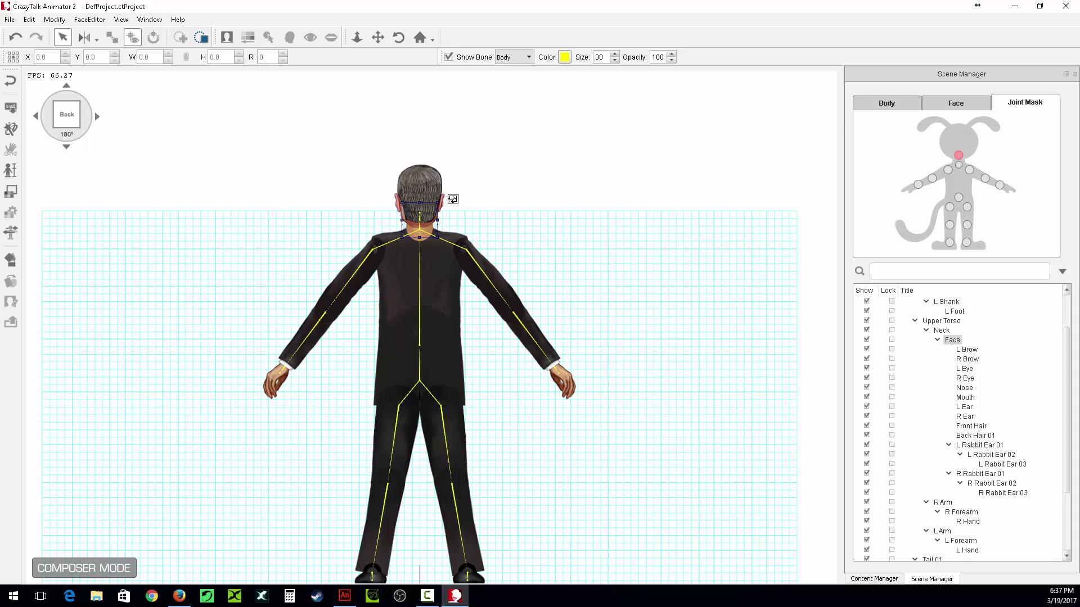
{"action": "left_click", "coordinate": [958, 165]}
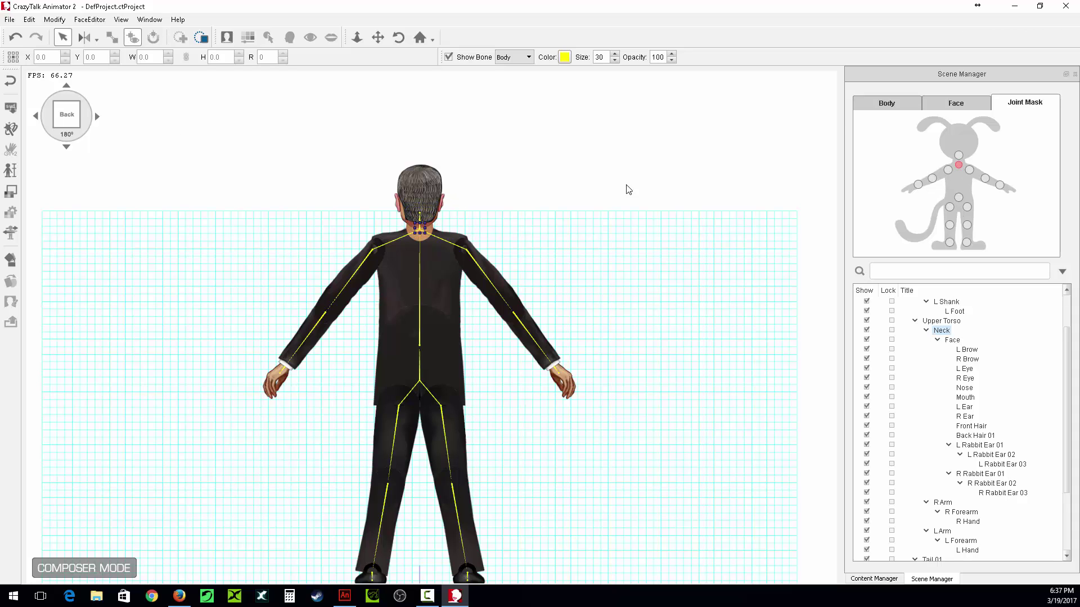
{"action": "left_click", "coordinate": [427, 220]}
- Send the neck sprite behind the torso in the back view and resize its joint mask
{"action": "left_click", "coordinate": [427, 235]}
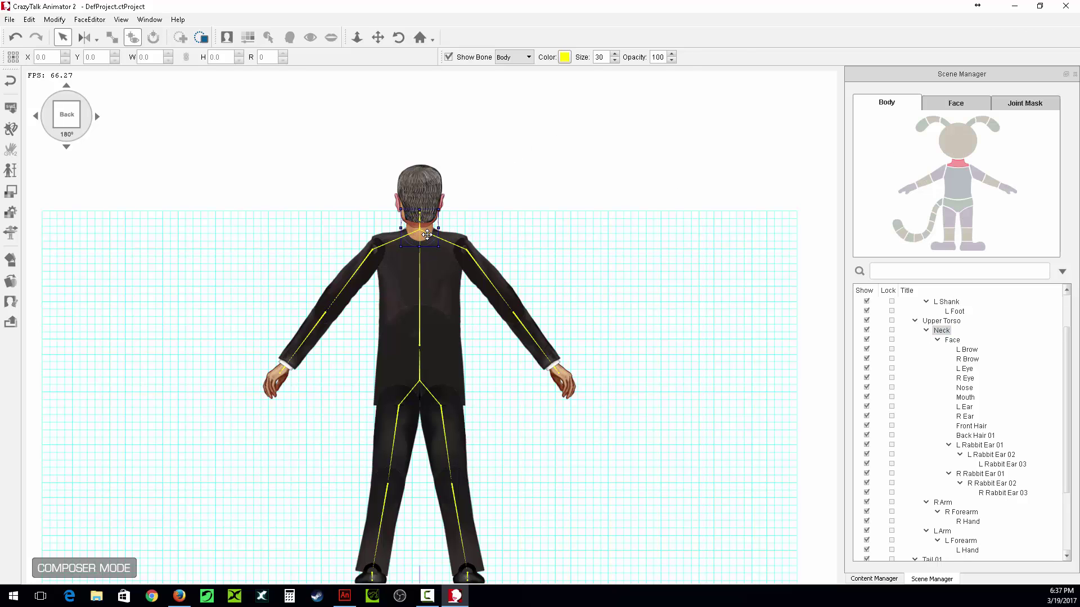
{"action": "left_click", "coordinate": [398, 57]}
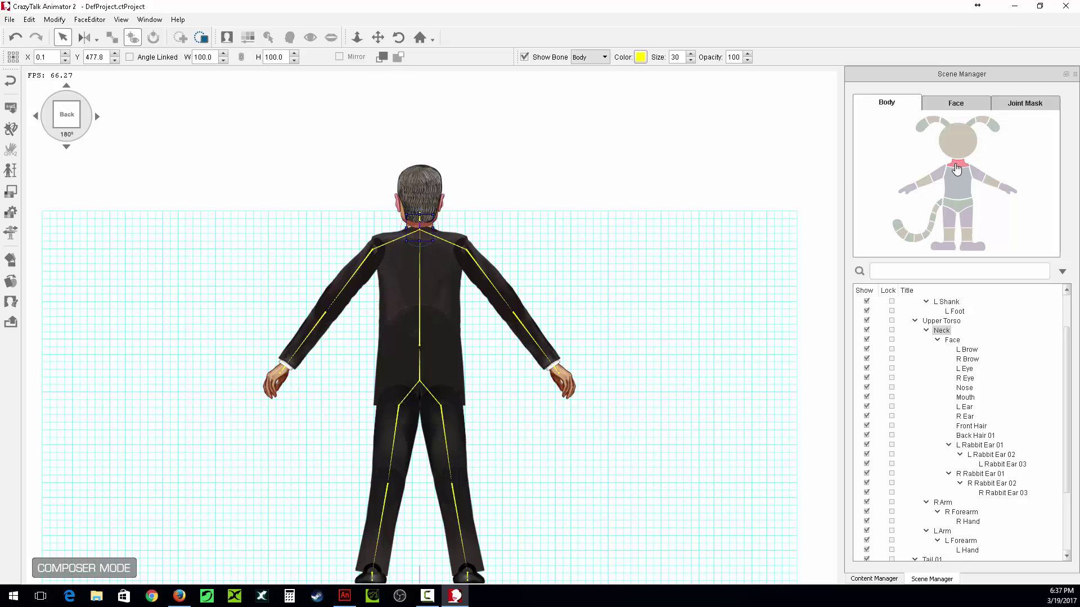
{"action": "left_click", "coordinate": [1024, 103]}
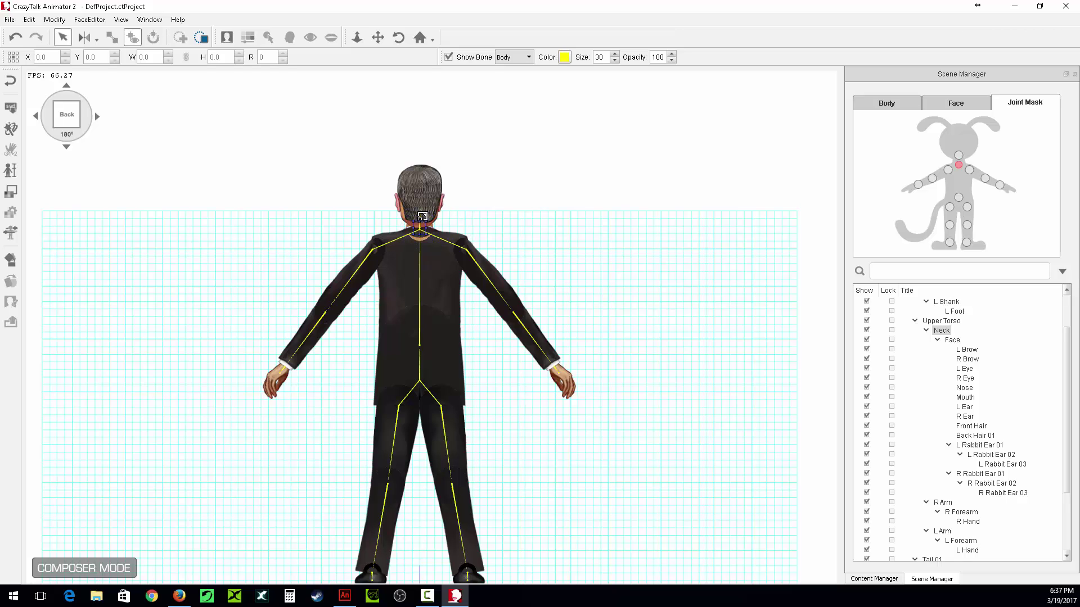
{"action": "mouse_move", "coordinate": [422, 216]}
{"action": "left_mouse_down"}
{"action": "mouse_move", "coordinate": [438, 213]}
{"action": "mouse_move", "coordinate": [426, 234]}
{"action": "left_mouse_up"}
- Return the character to the front view and enlarge the joint masks of the right and left hands
{"action": "left_click", "coordinate": [97, 117]}
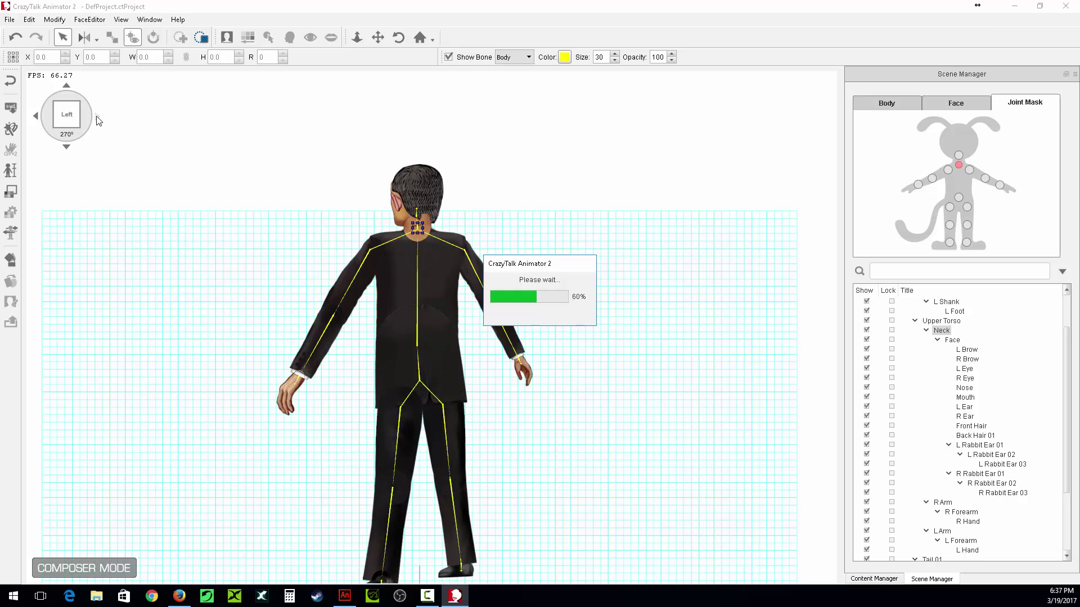
{"action": "left_click", "coordinate": [98, 118]}
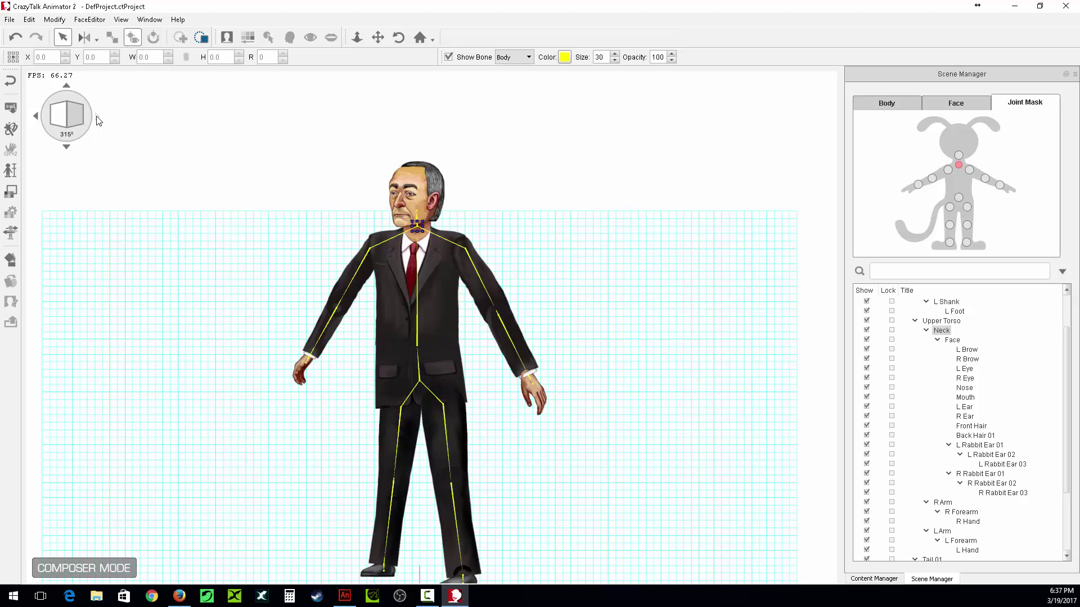
{"action": "left_click", "coordinate": [98, 118]}
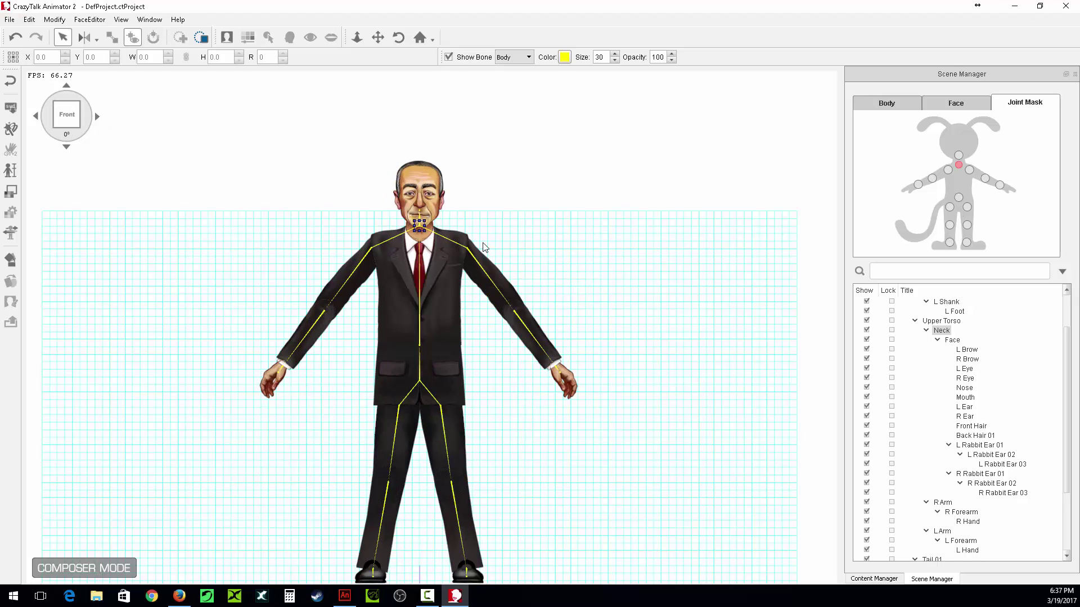
{"action": "left_click", "coordinate": [282, 366]}
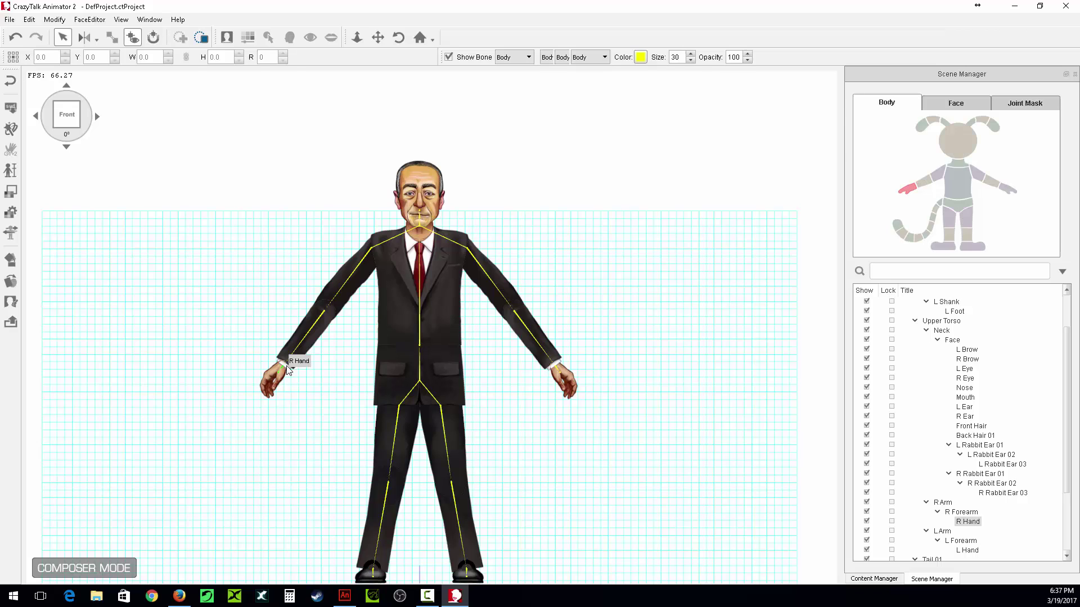
{"action": "left_click", "coordinate": [1024, 102]}
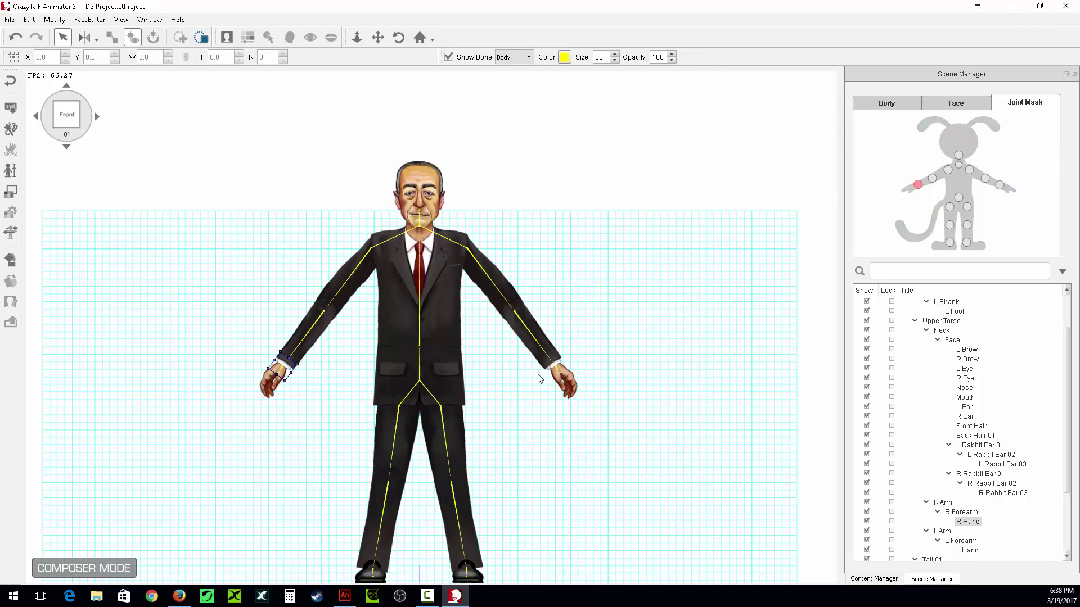
{"action": "left_click", "coordinate": [999, 185]}
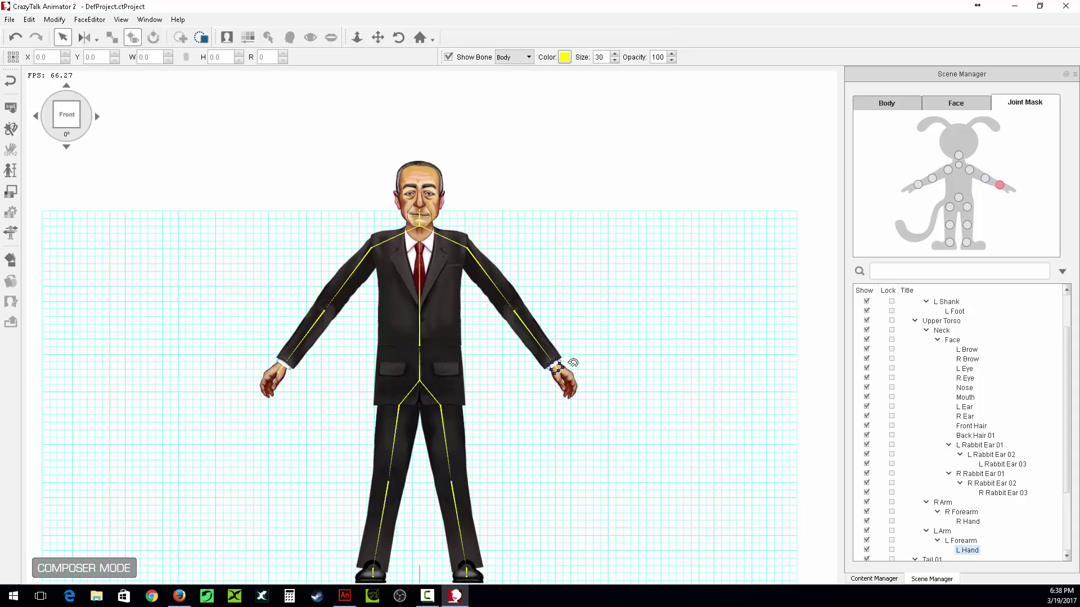
{"action": "left_click", "coordinate": [559, 360]}
{"action": "key", "text": "Escape"}
- Enlarge the joint masks of the left and right feet in the front view, and clear the selection
{"action": "left_click", "coordinate": [469, 574]}
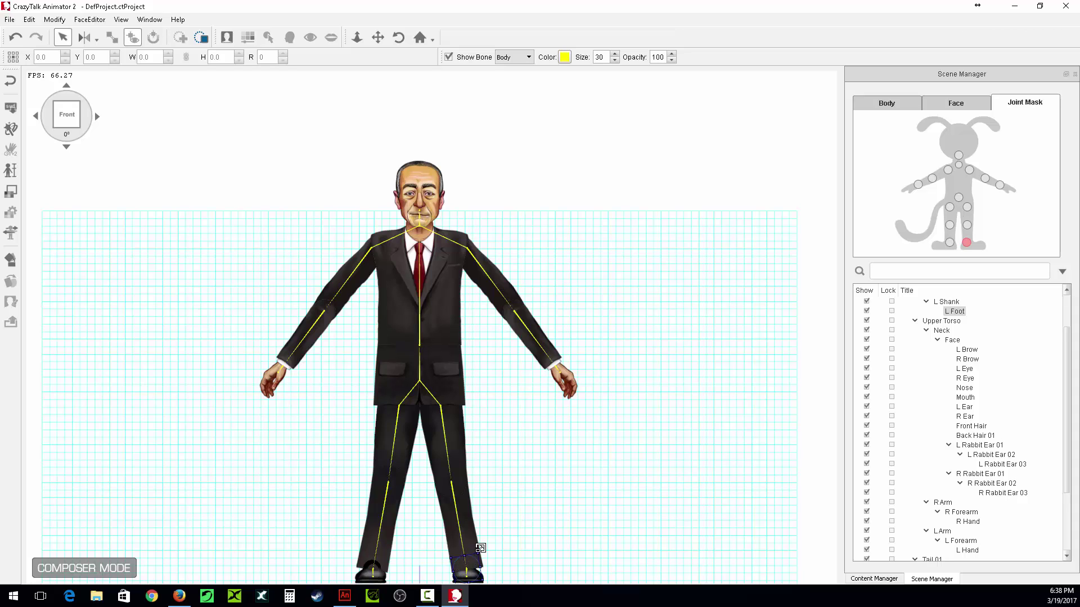
{"action": "left_click", "coordinate": [949, 243]}
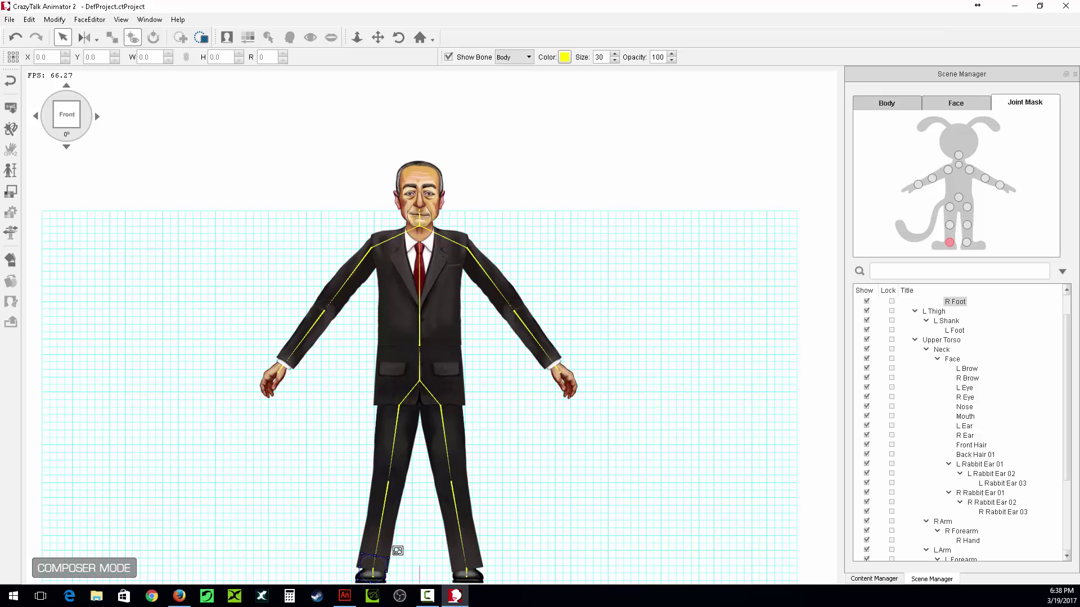
{"action": "left_click", "coordinate": [310, 487]}
- Preview the Basic Walk body motion and all face motions in Calibration, stop playback and close the calibration window
{"action": "left_click", "coordinate": [10, 232]}
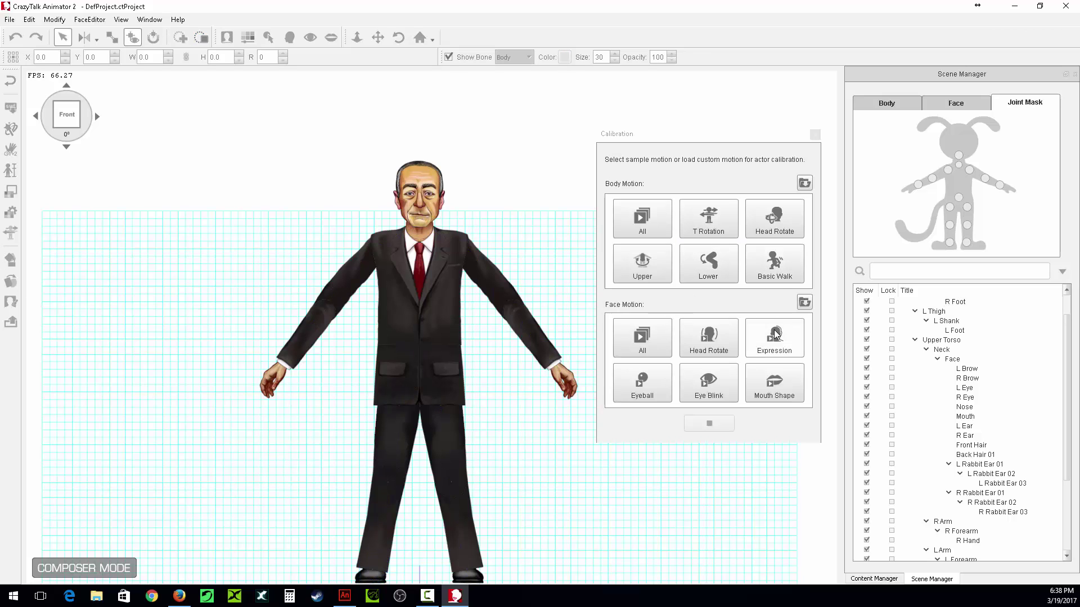
{"action": "left_click", "coordinate": [779, 268]}
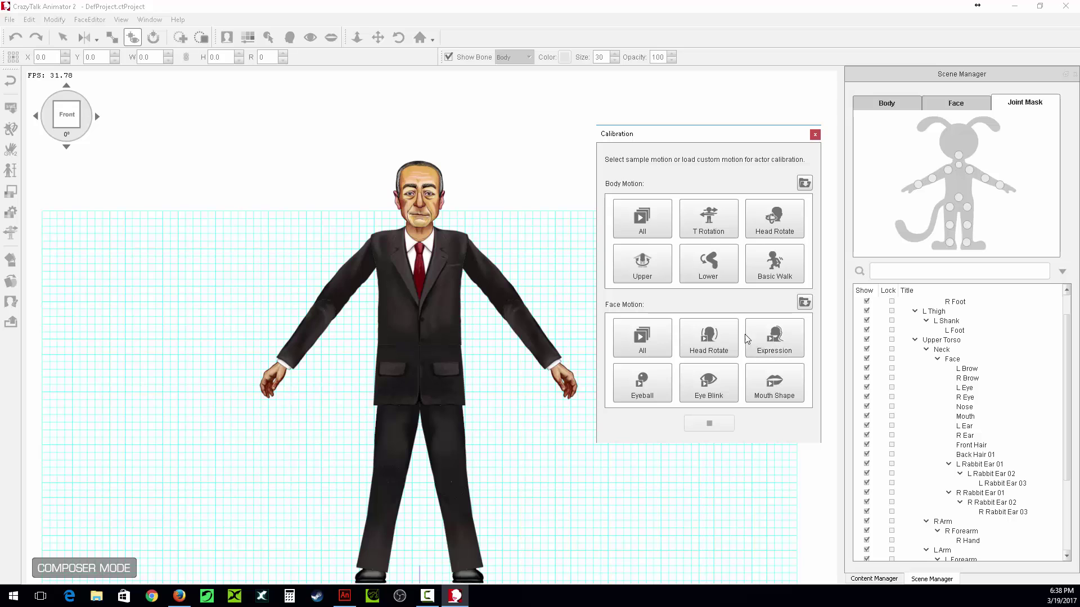
{"action": "left_click", "coordinate": [616, 340]}
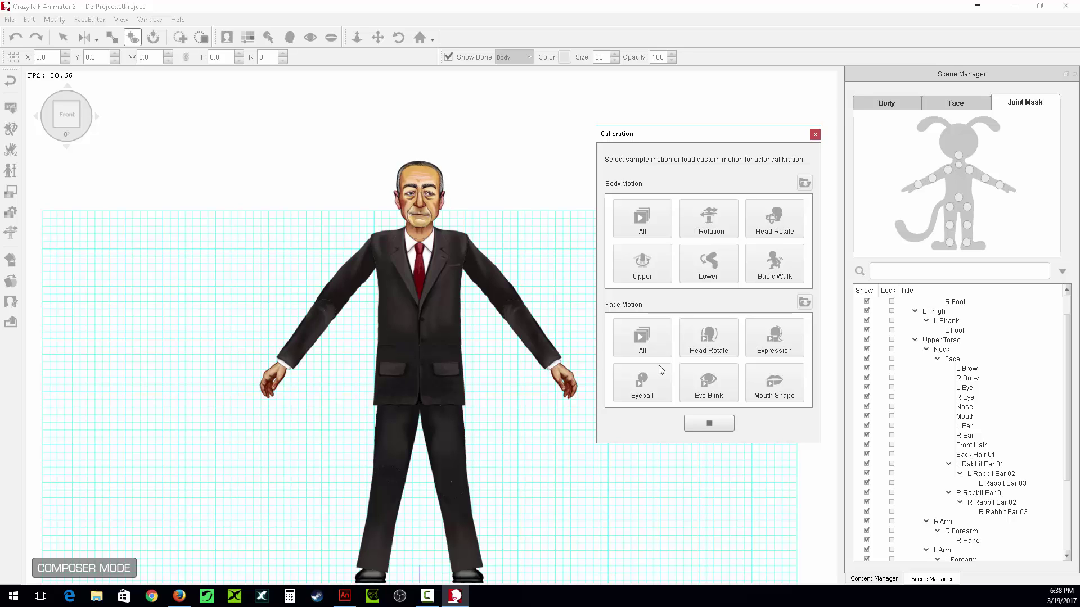
{"action": "left_click", "coordinate": [709, 425]}
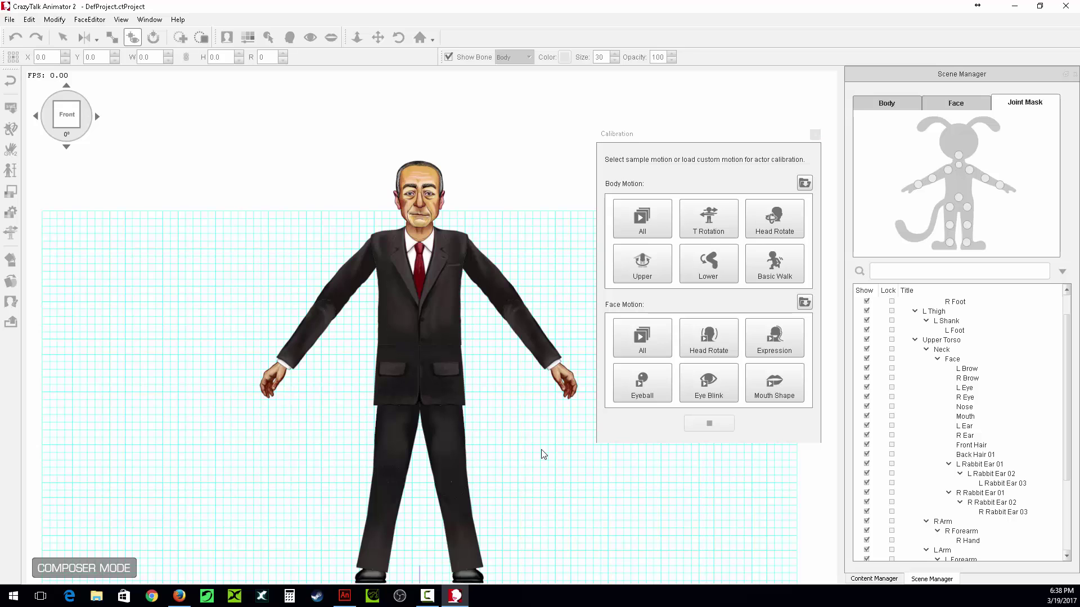
{"action": "left_click", "coordinate": [814, 135]}
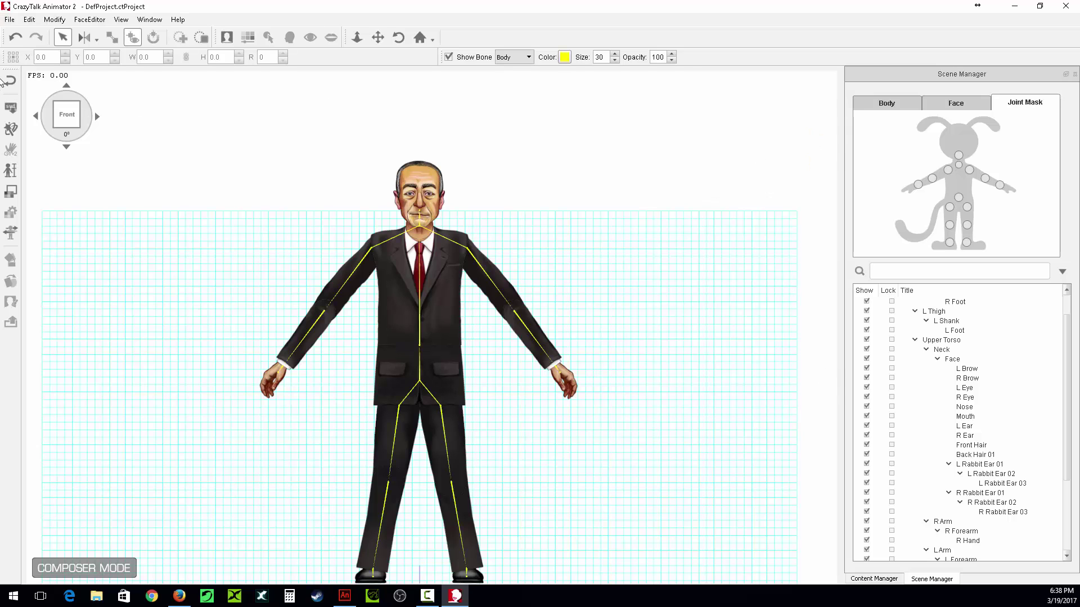
- Save the character as a new actor in the custom actor library
{"action": "left_click", "coordinate": [885, 579]}
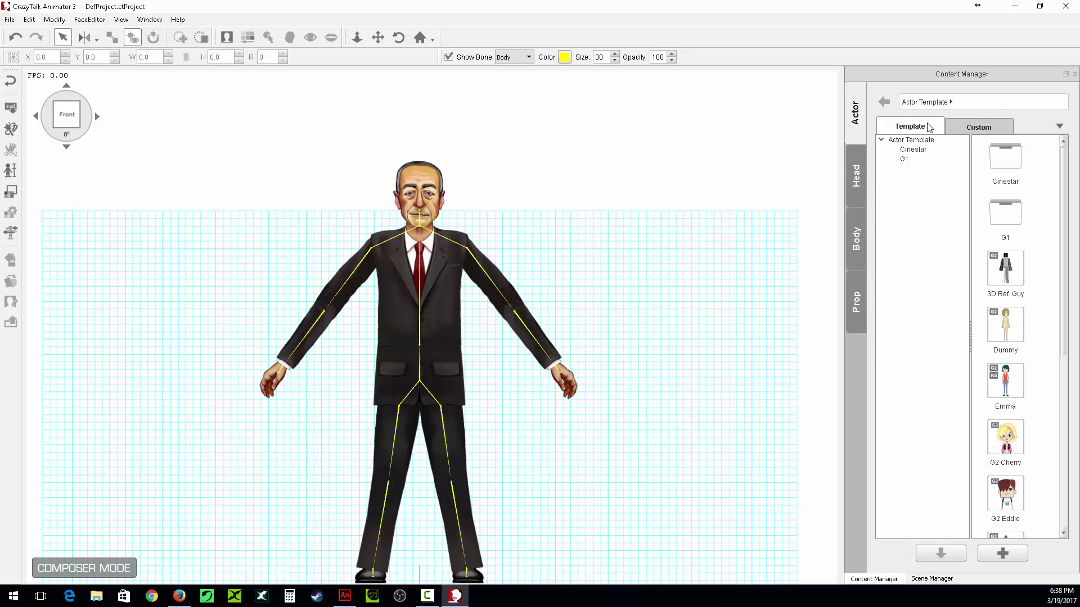
{"action": "left_click", "coordinate": [977, 128]}
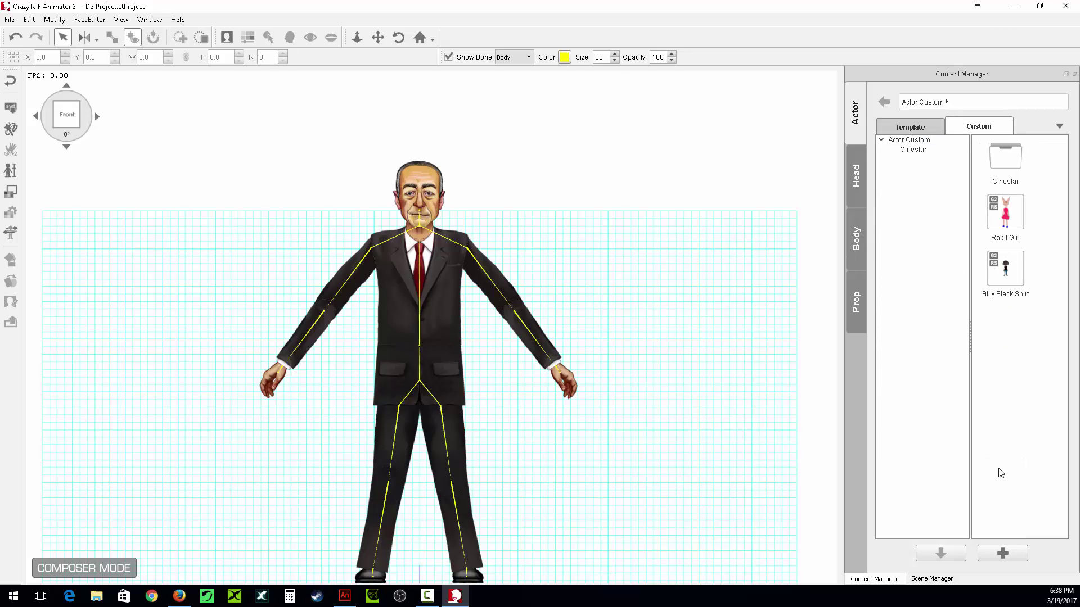
{"action": "left_click", "coordinate": [999, 550]}
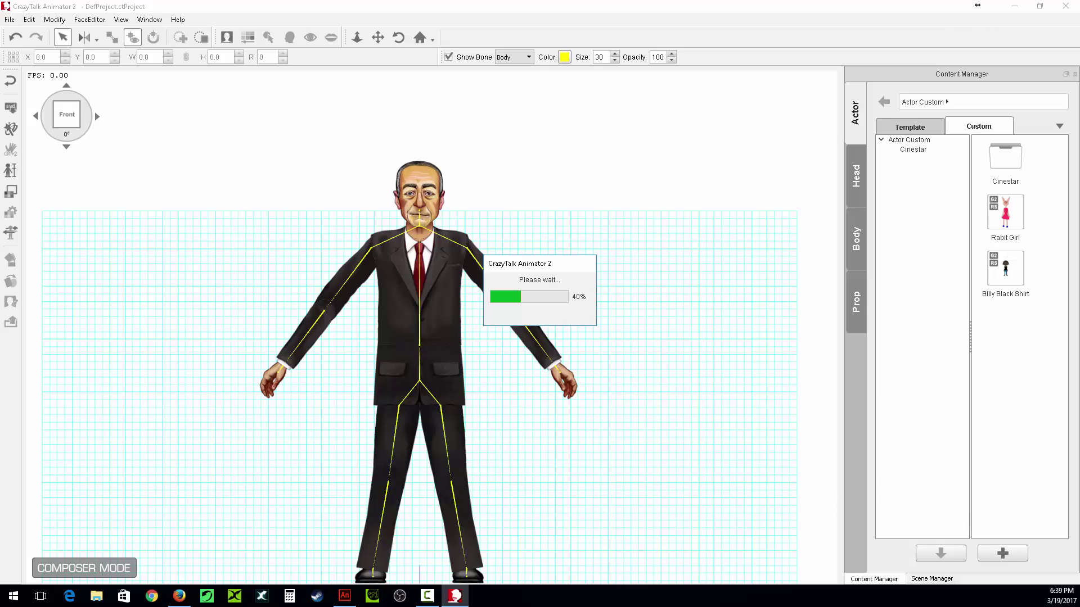
- Launch CrazyTalk Animator 3, restore its window to a smaller size, move it aside and minimize it
{"action": "left_click", "coordinate": [13, 595]}
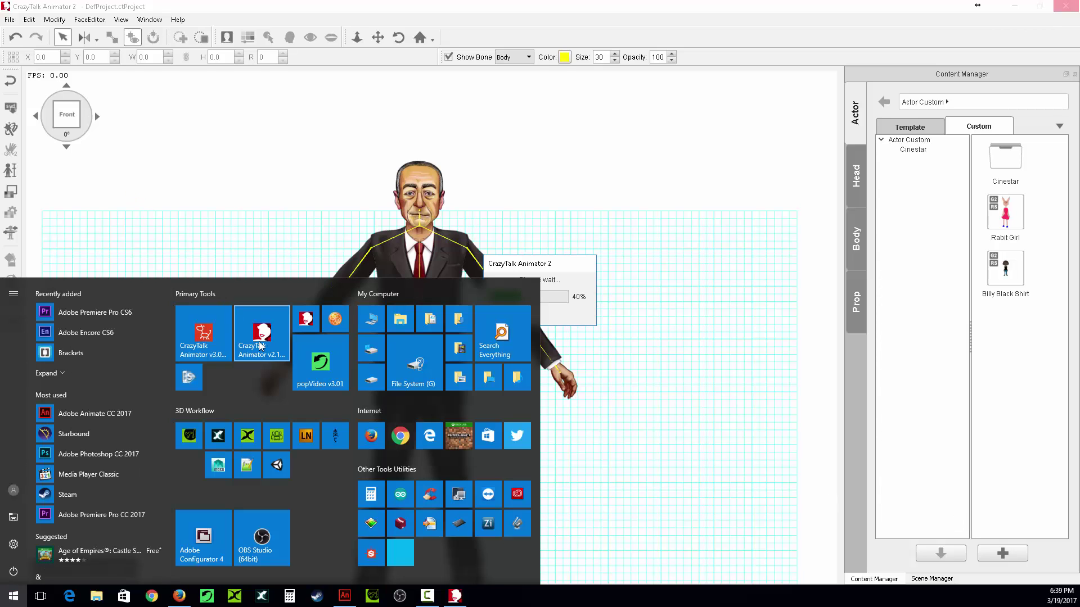
{"action": "left_click", "coordinate": [214, 337]}
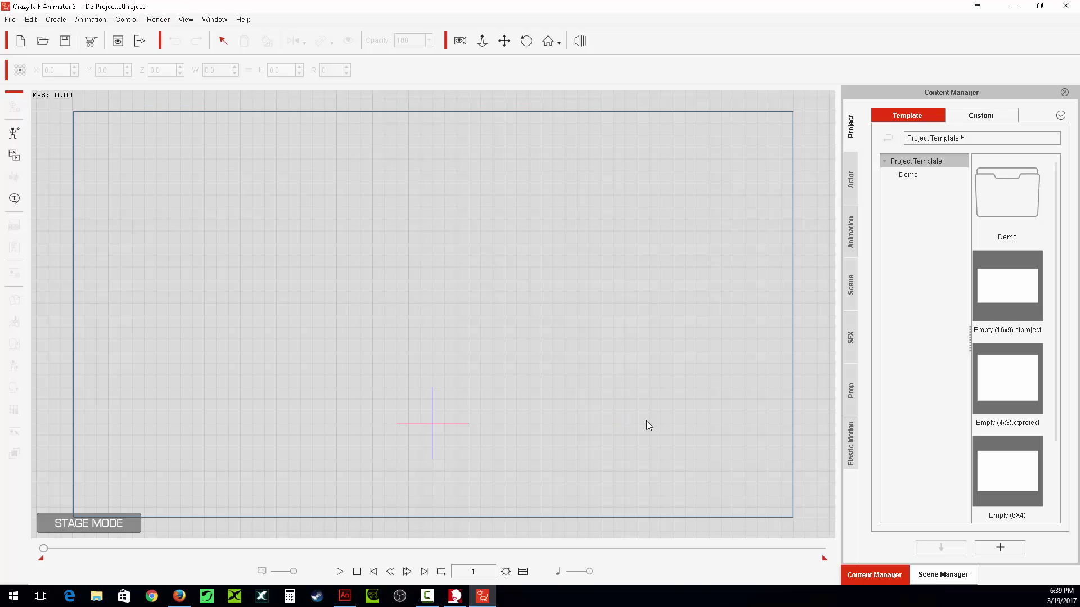
{"action": "left_click", "coordinate": [1040, 6]}
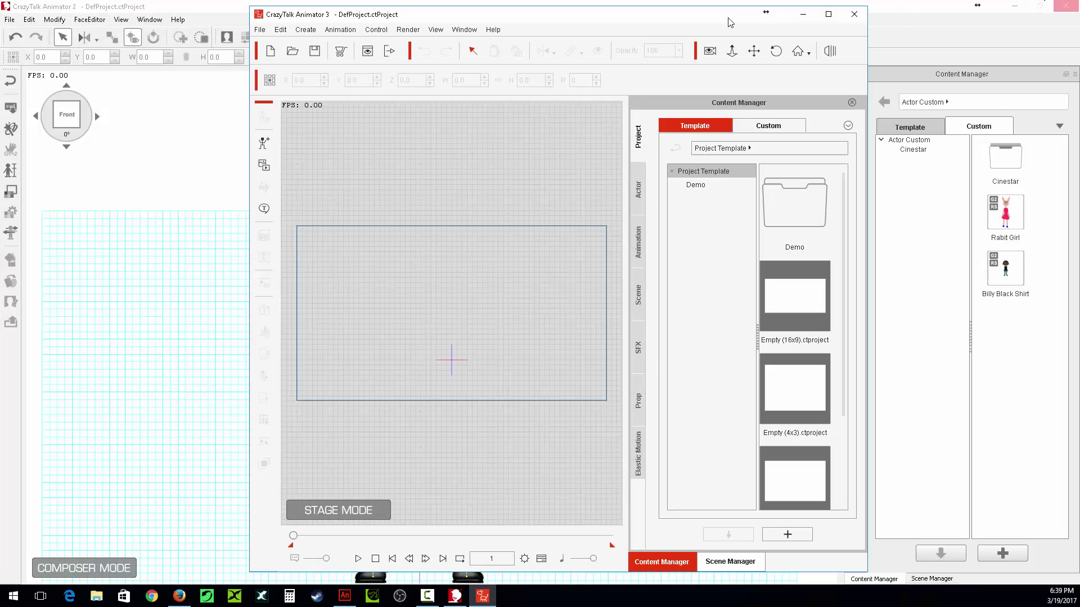
{"action": "left_click_drag", "start_coordinate": [698, 18], "coordinate": [558, 20]}
{"action": "left_click", "coordinate": [791, 15]}
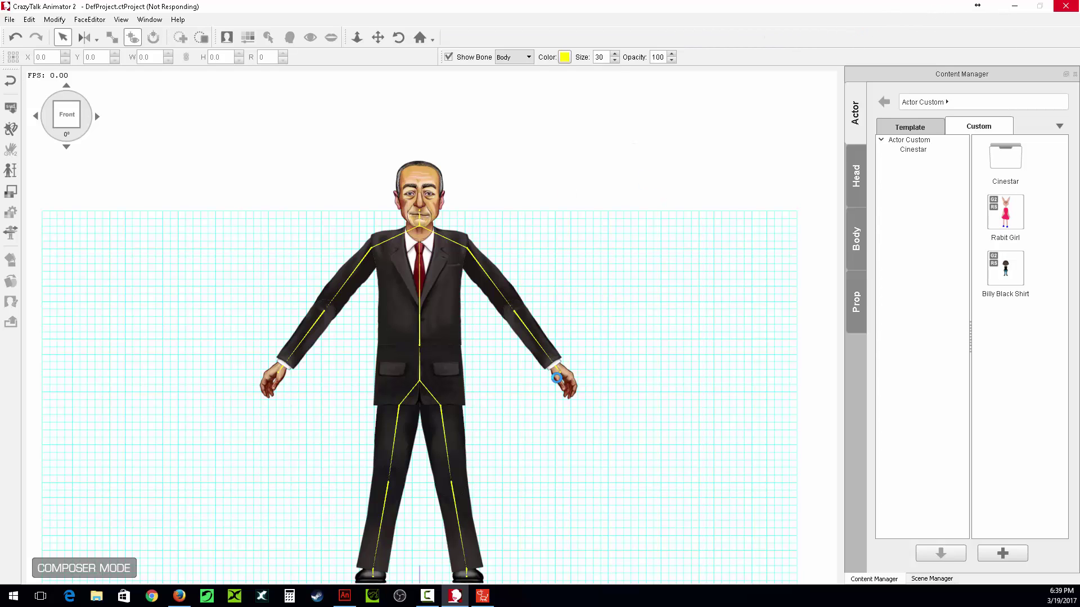
- Minimize the Adobe Animate window and return to CrazyTalk Animator 2 while the actor is being saved
{"action": "left_click", "coordinate": [484, 598]}
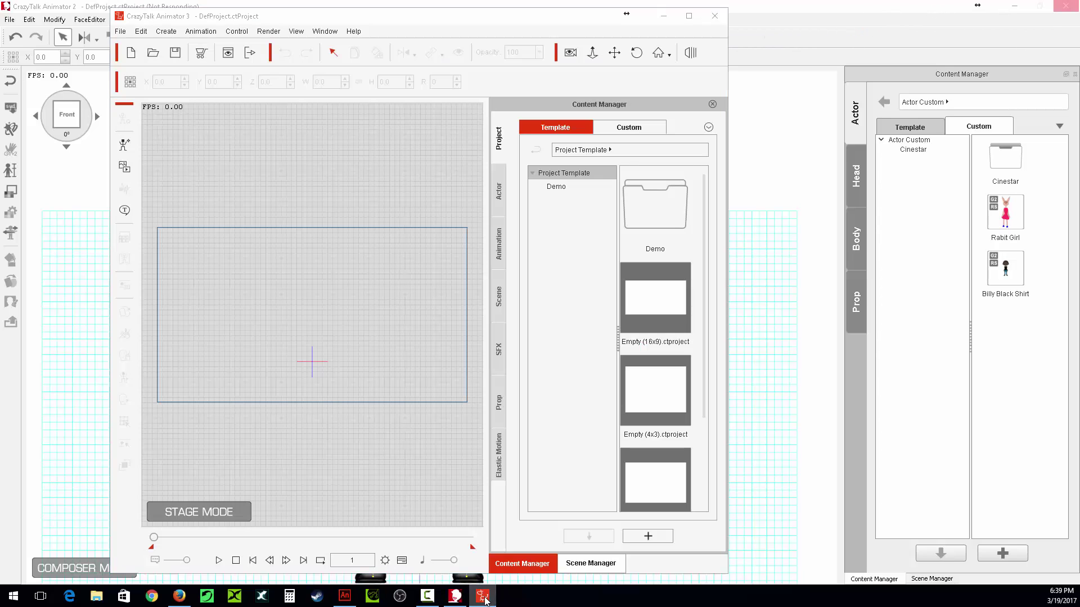
{"action": "left_click", "coordinate": [485, 600]}
{"action": "left_click", "coordinate": [463, 599]}
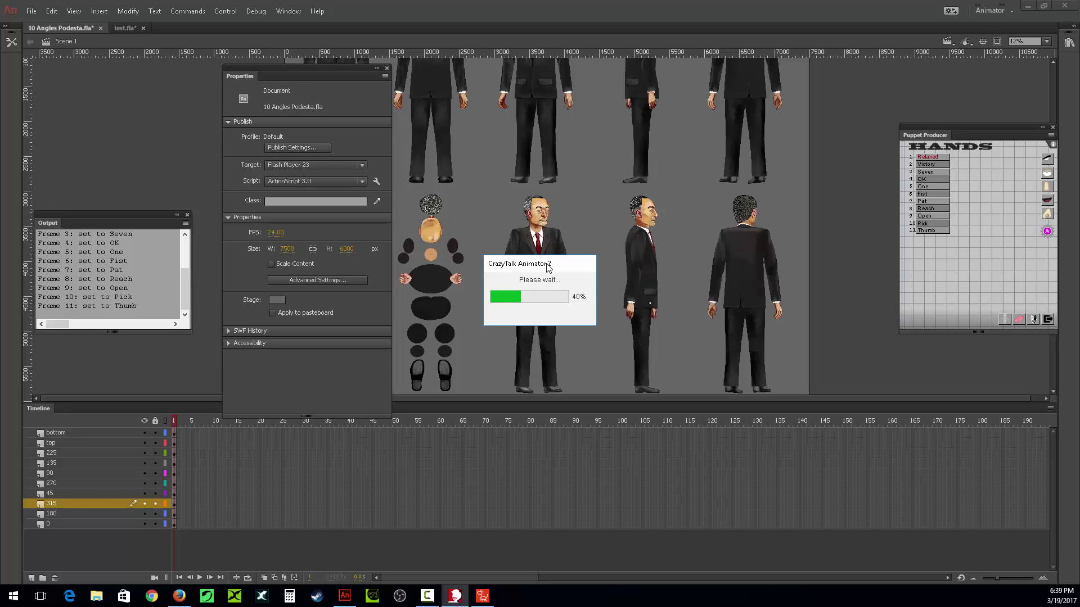
{"action": "left_click", "coordinate": [1027, 7]}
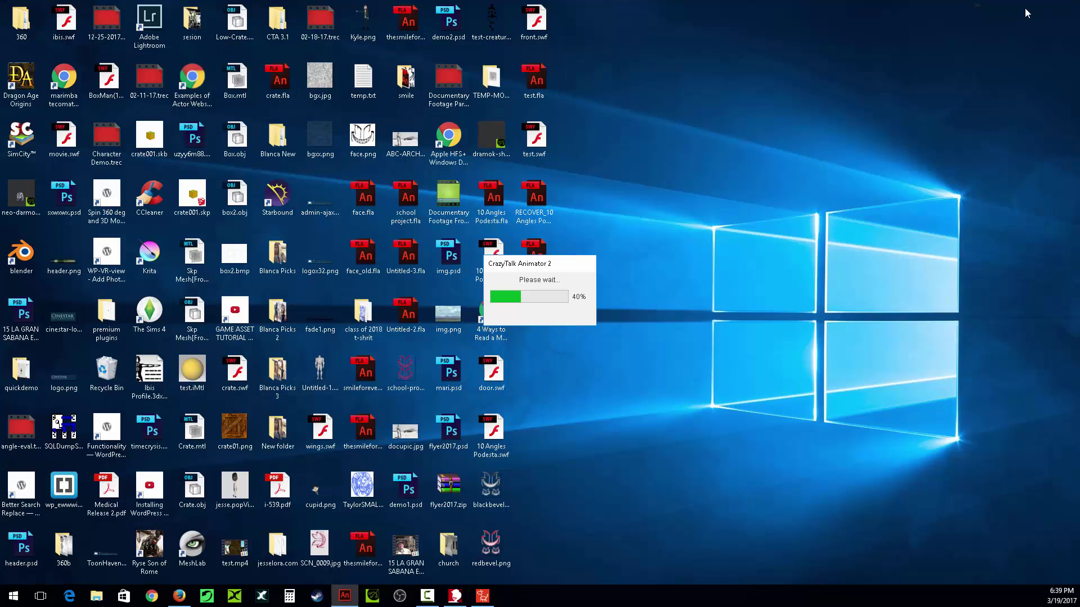
{"action": "left_click", "coordinate": [455, 596]}
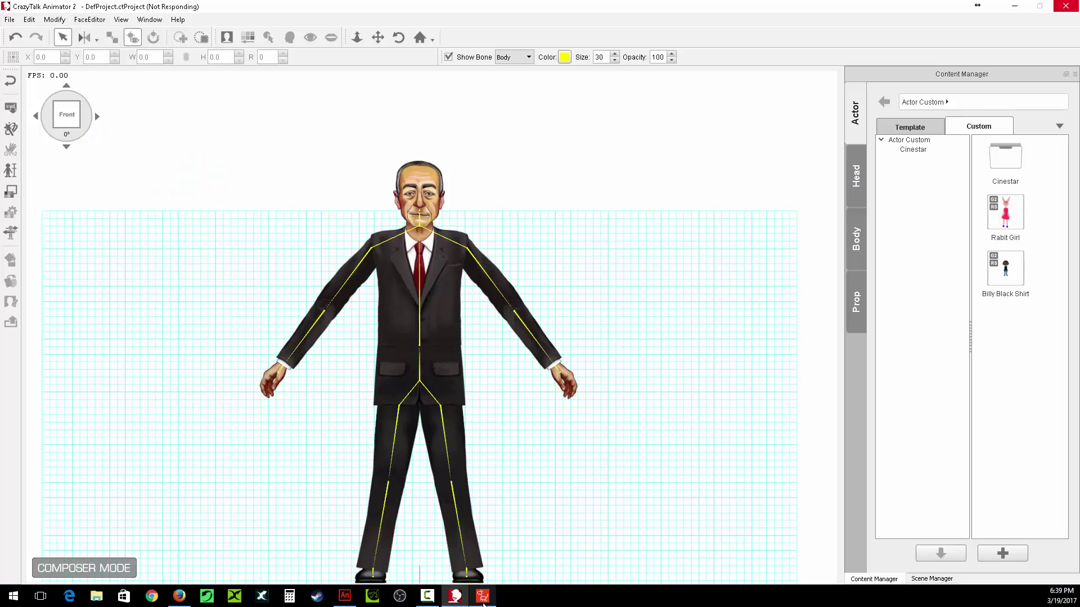
{"action": "left_click", "coordinate": [483, 597]}
{"action": "left_click", "coordinate": [461, 602]}
{"action": "mouse_move", "coordinate": [487, 600]}
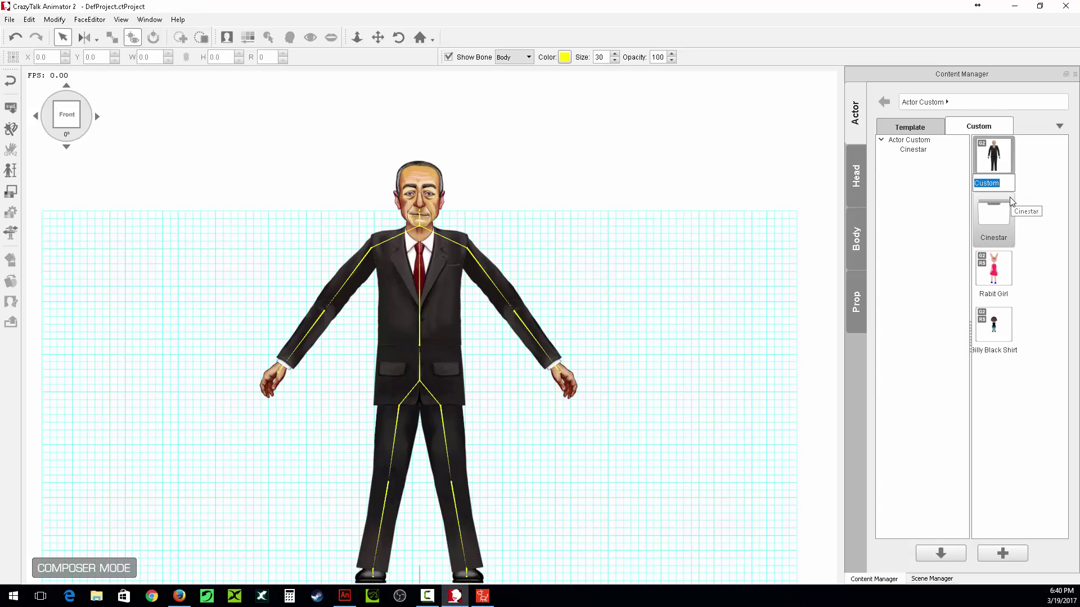
- Name the newly saved custom actor "Custom Character"
{"action": "type", "text": "Custome Character"}
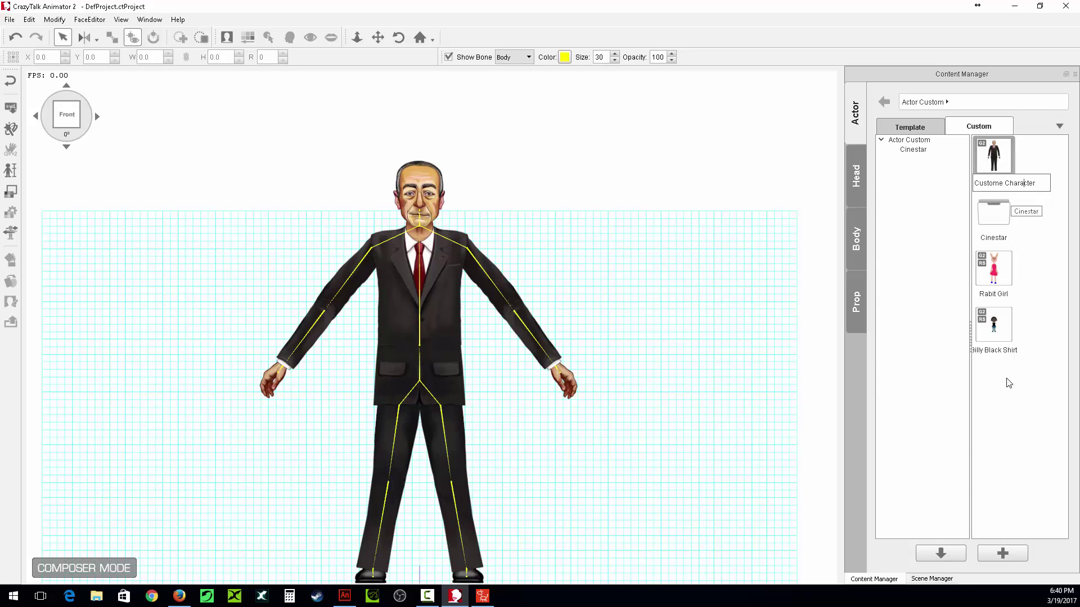
{"action": "key", "text": "BackSpace"}
{"action": "key", "text": "Return"}
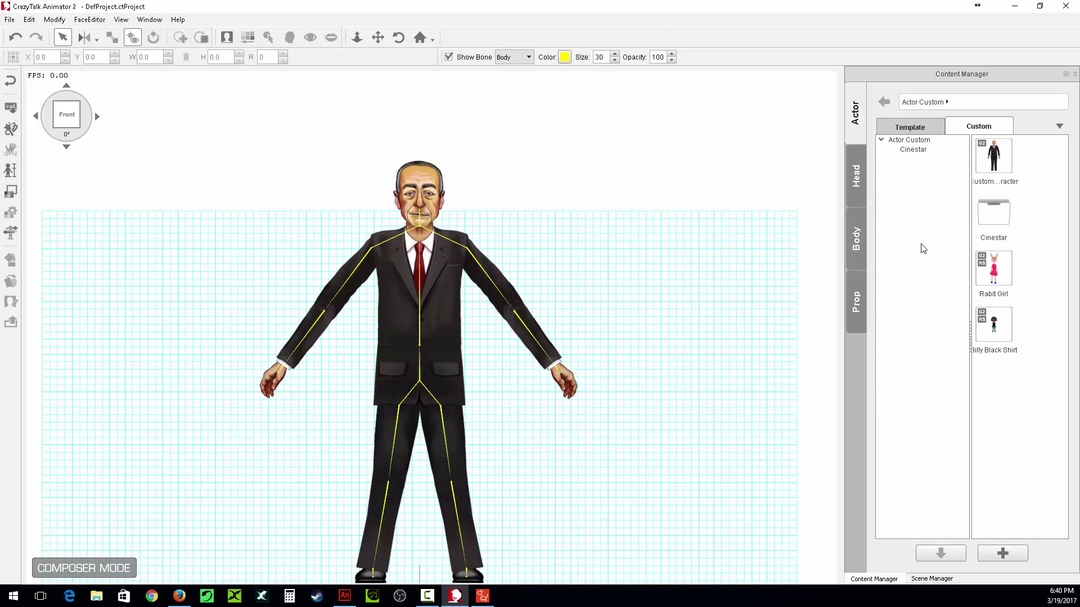
- Locate the saved actor's file in its folder, transfer Custom Character.ctactor to the desktop, and minimize the folder window
{"action": "left_click", "coordinate": [995, 160]}
{"action": "right_click", "coordinate": [995, 159]}
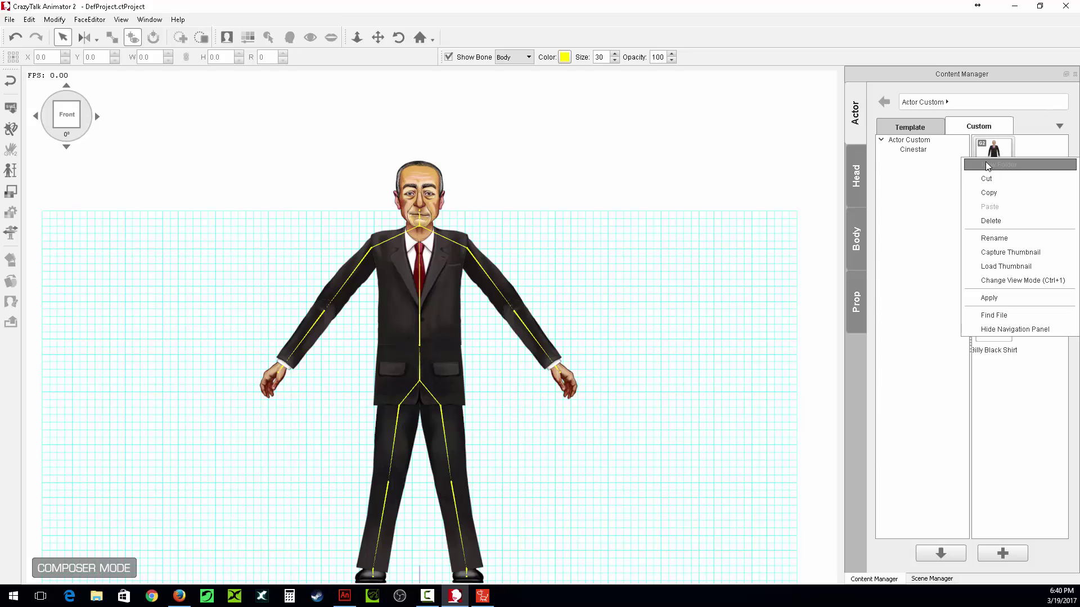
{"action": "left_click", "coordinate": [1000, 315]}
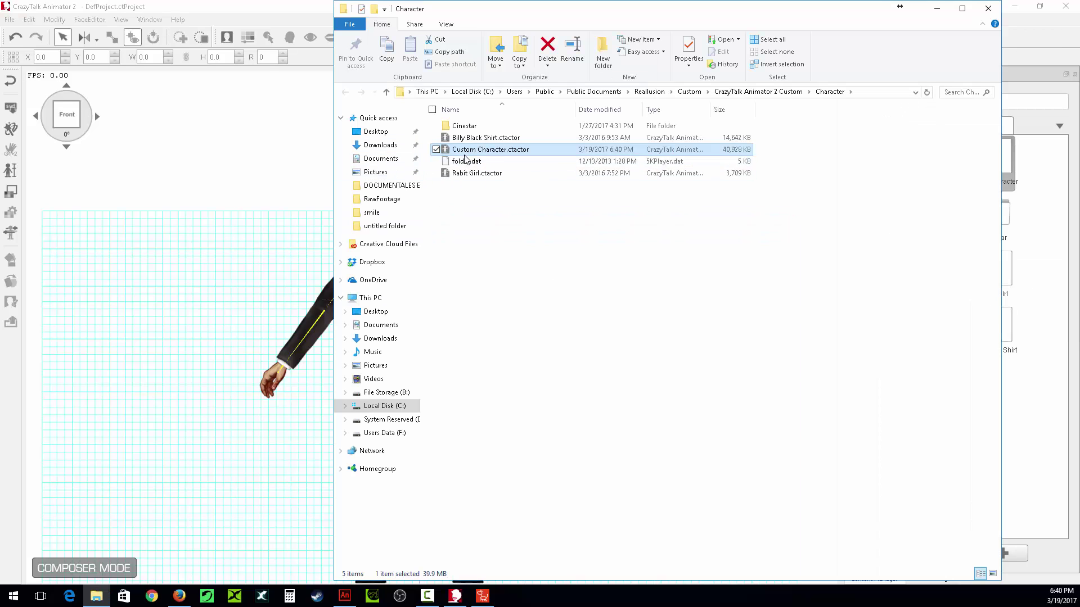
{"action": "left_click", "coordinate": [1017, 8]}
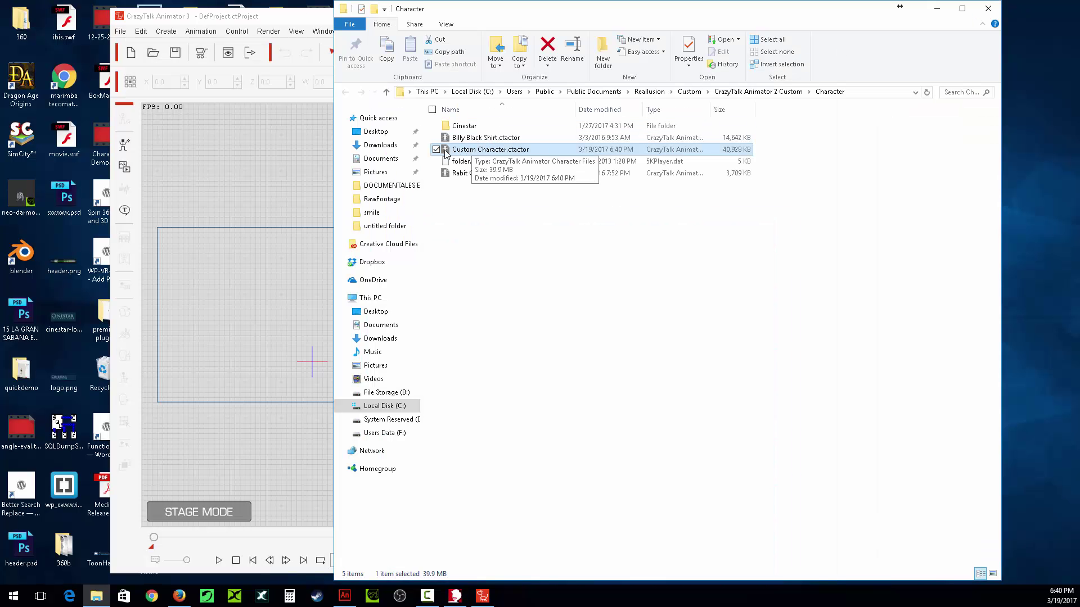
{"action": "left_click_drag", "start_coordinate": [444, 155], "coordinate": [1034, 224]}
{"action": "left_click", "coordinate": [937, 8]}
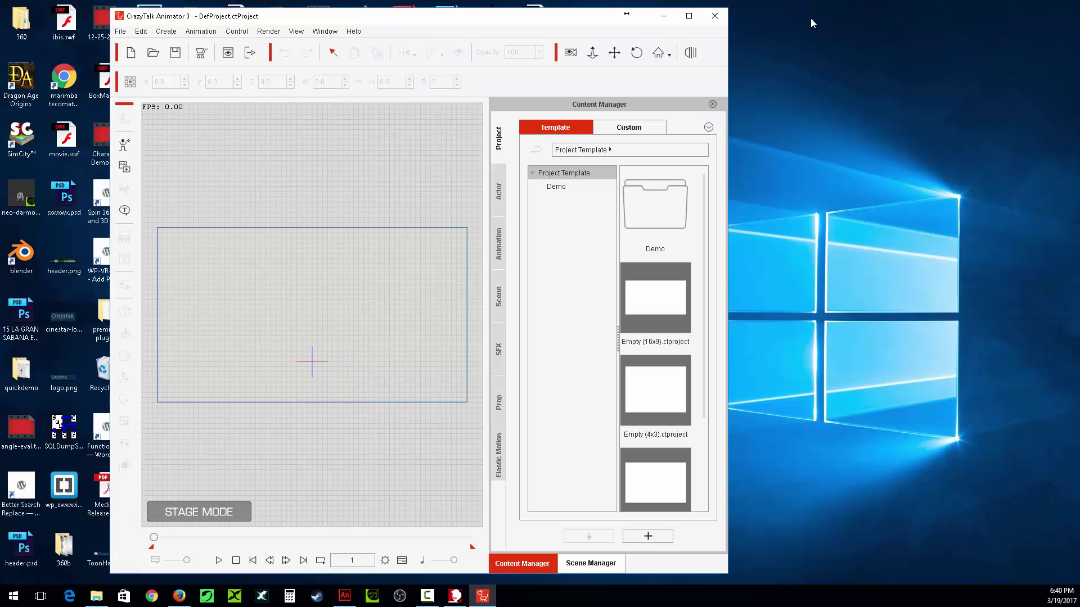
- Import Custom Character.ctactor from the desktop onto the CrazyTalk Animator 3 stage, dismiss the file-opening prompt and maximize the program window
{"action": "left_click_drag", "start_coordinate": [576, 22], "coordinate": [272, 131]}
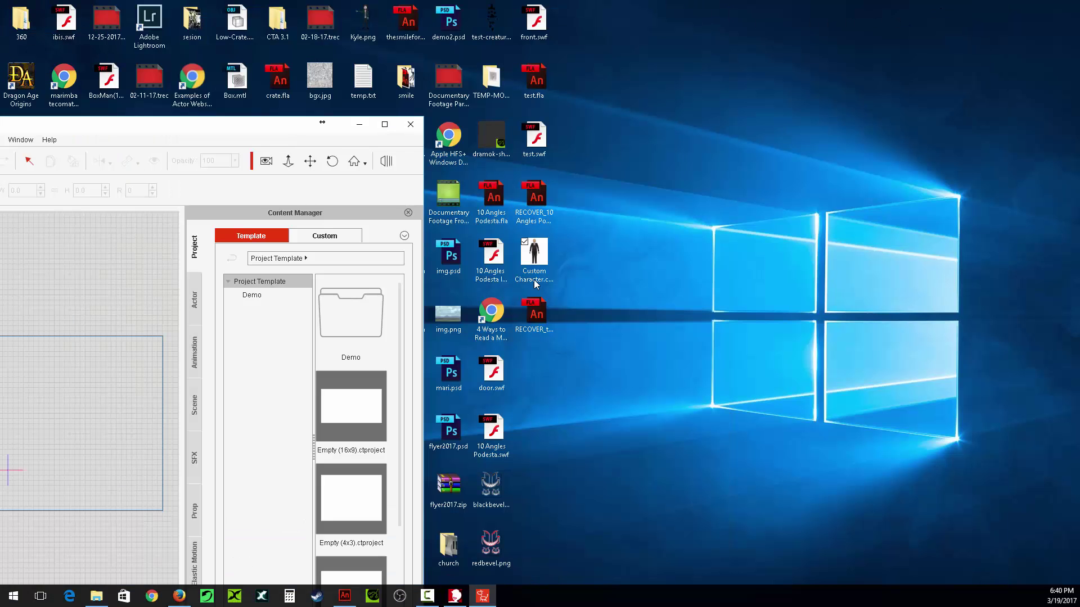
{"action": "left_click_drag", "start_coordinate": [534, 257], "coordinate": [77, 394]}
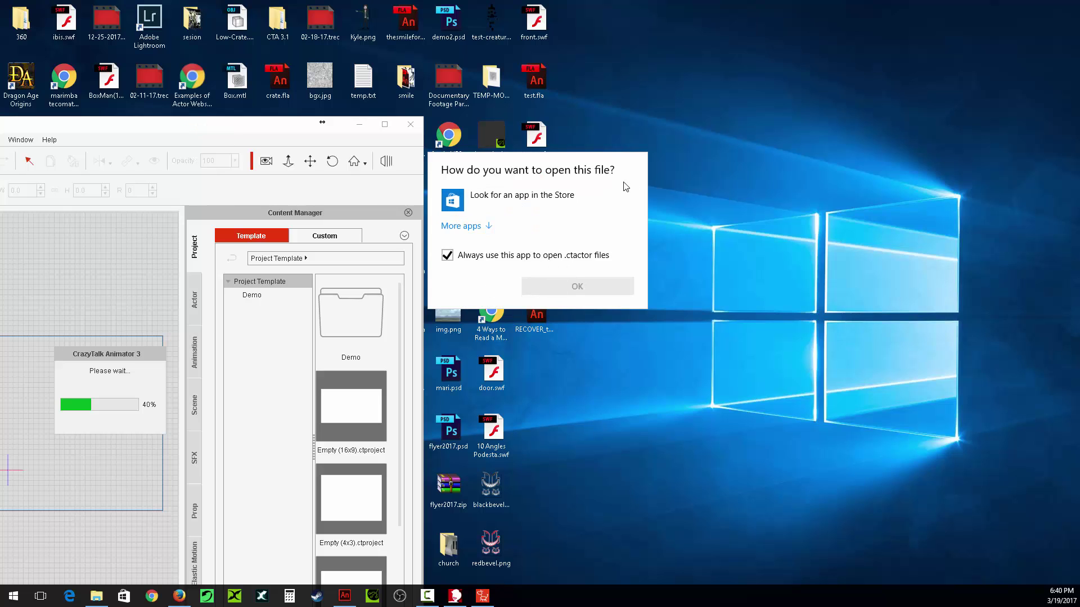
{"action": "left_click", "coordinate": [675, 208]}
{"action": "left_click_drag", "start_coordinate": [247, 130], "coordinate": [659, 26]}
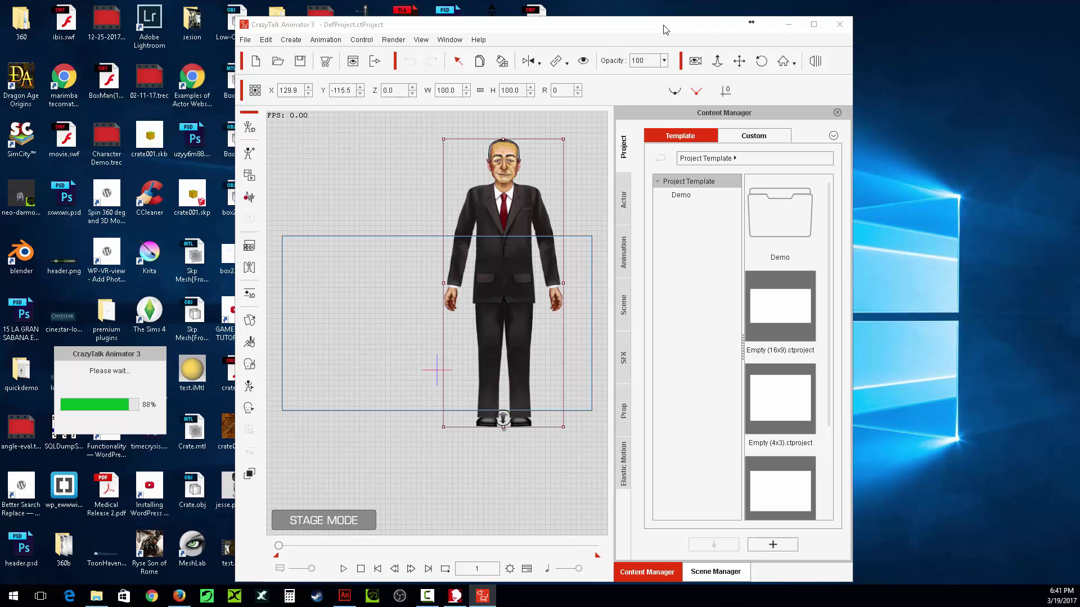
{"action": "double_click", "coordinate": [665, 29]}
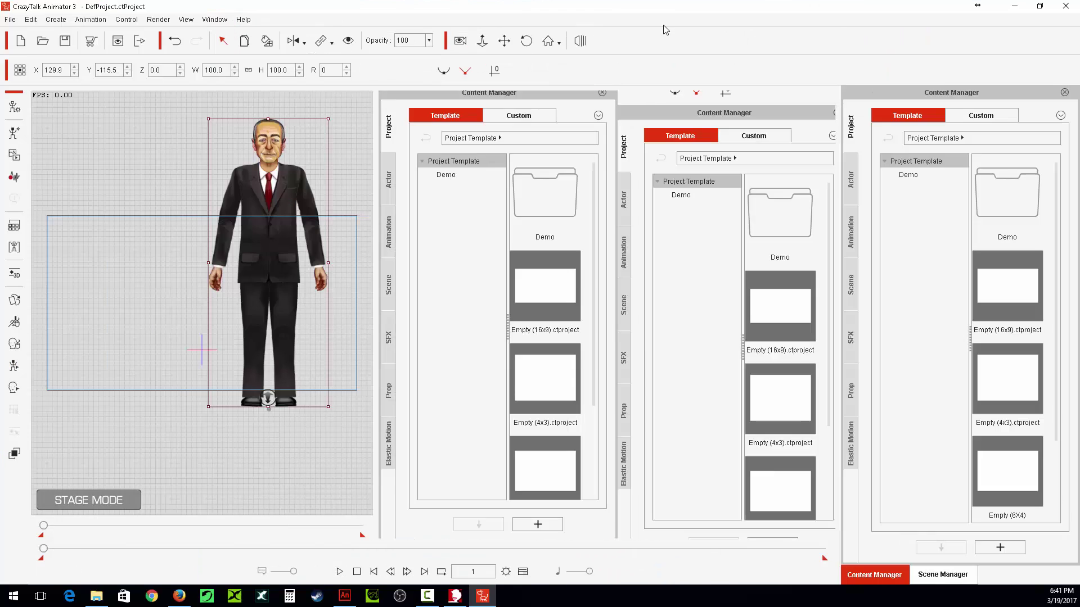
- Push the character back to Z -370 and place it near the stage centre at about X -17, Y -238
{"action": "scroll", "coordinate": [601, 243], "scroll_direction": "down", "scroll_amount": 5}
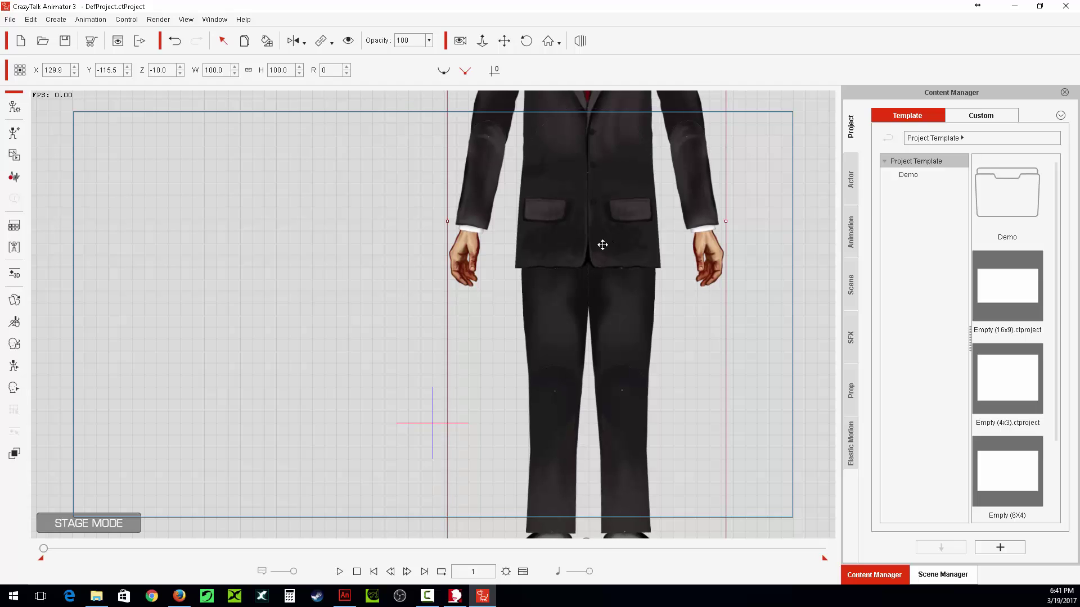
{"action": "scroll", "coordinate": [597, 242], "scroll_direction": "down", "scroll_amount": 6}
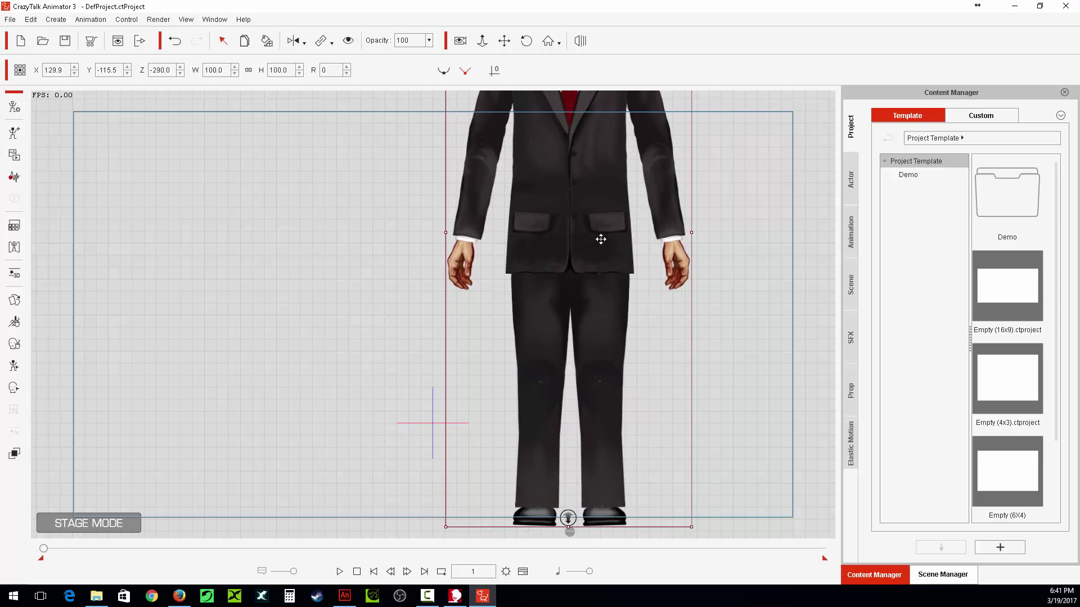
{"action": "left_click_drag", "start_coordinate": [605, 229], "coordinate": [450, 343]}
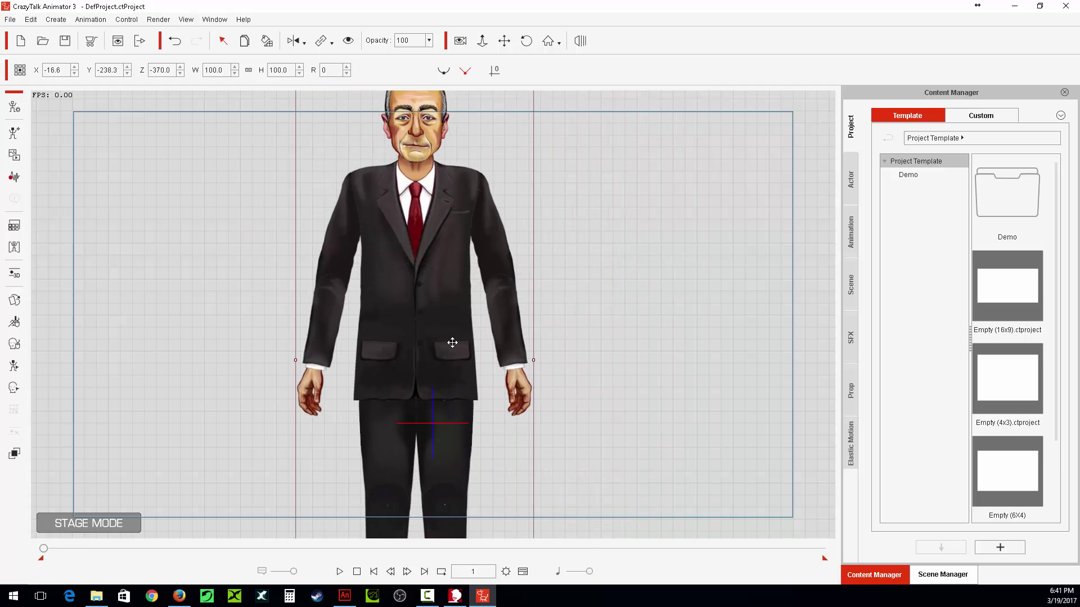
- Open the imported character in Composer mode and preview it with the Basic Walk calibration motion
{"action": "left_click", "coordinate": [14, 108]}
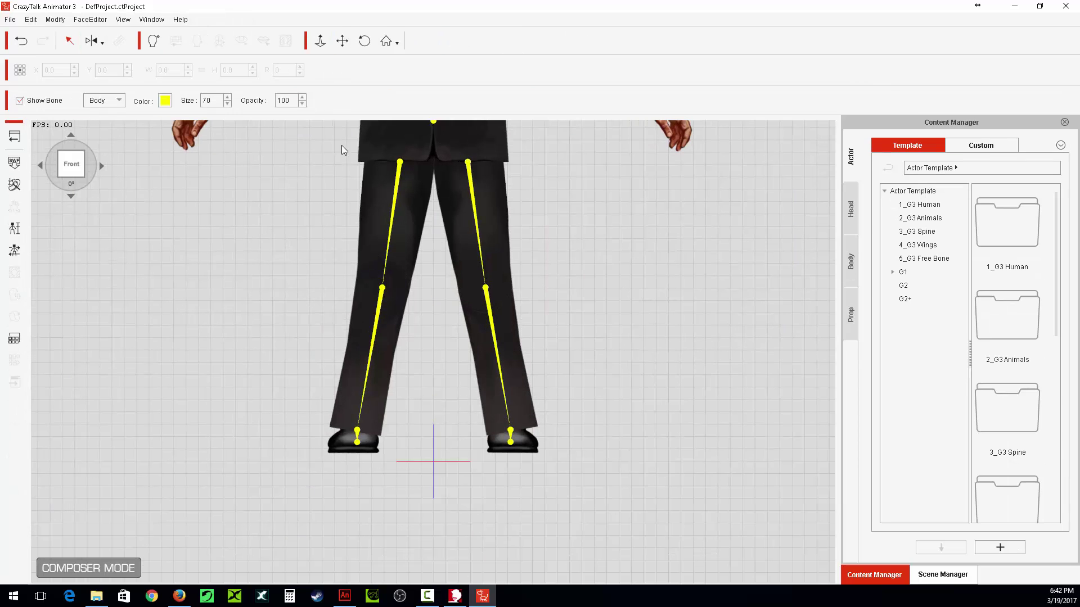
{"action": "left_click", "coordinate": [342, 40]}
{"action": "left_click_drag", "start_coordinate": [546, 159], "coordinate": [499, 472]}
{"action": "left_click_drag", "start_coordinate": [612, 202], "coordinate": [599, 167]}
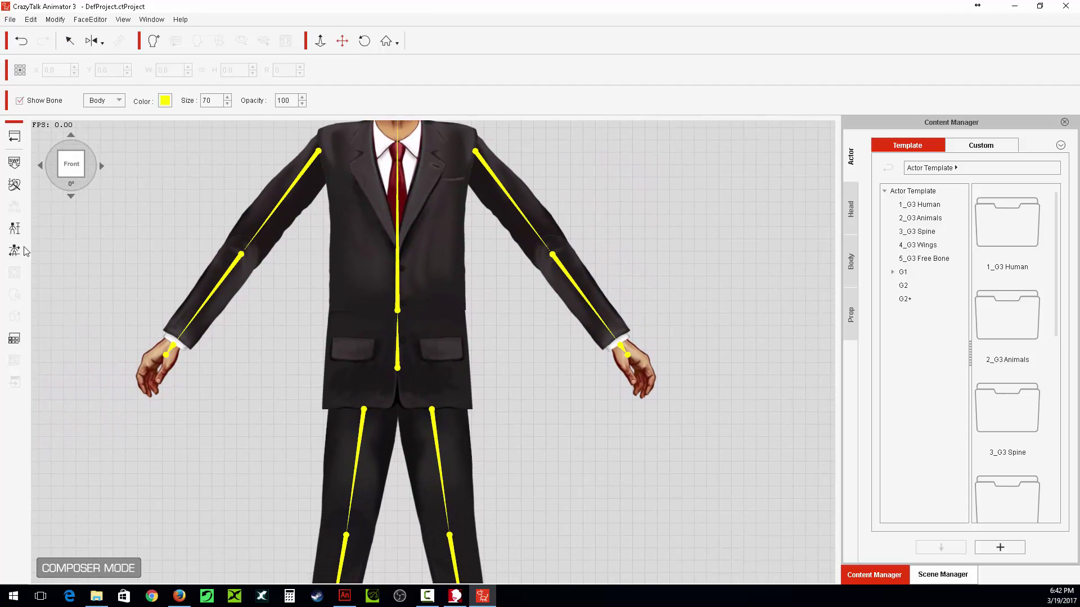
{"action": "scroll", "coordinate": [332, 258], "scroll_direction": "down", "scroll_amount": 5}
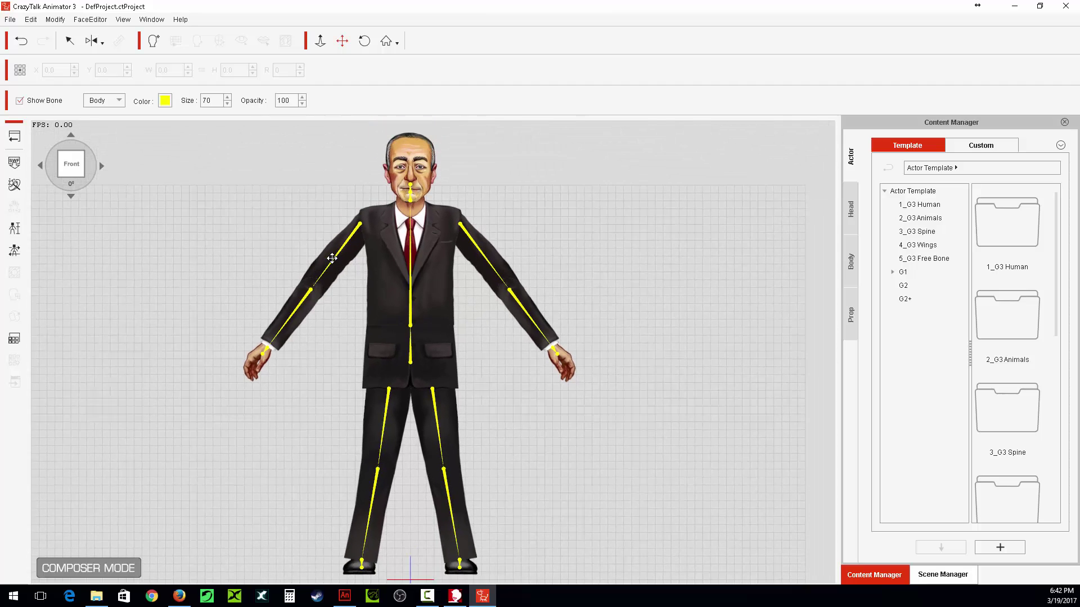
{"action": "left_click", "coordinate": [14, 250]}
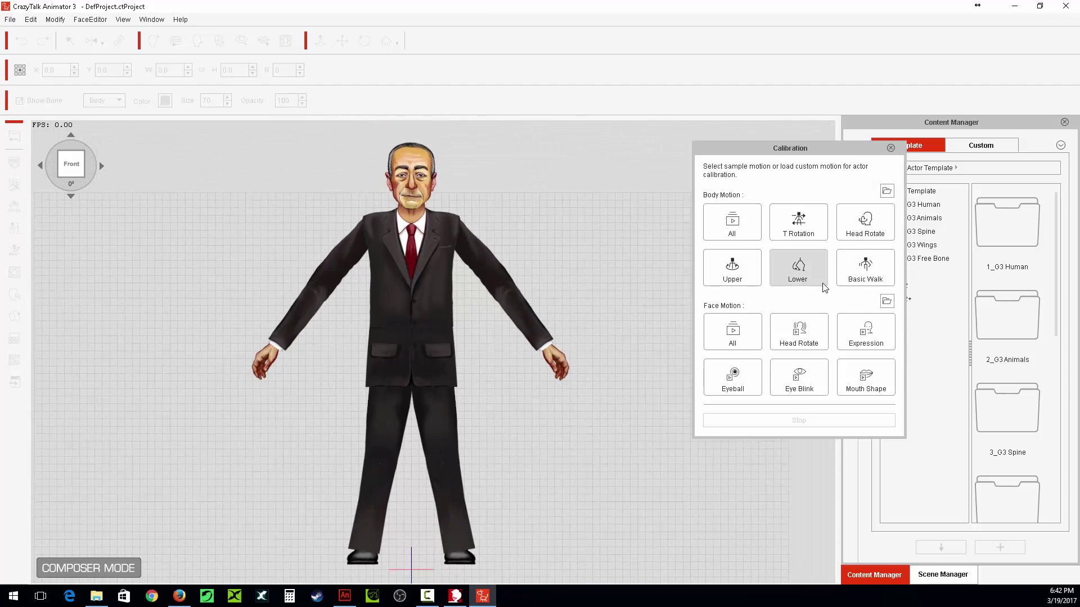
{"action": "left_click", "coordinate": [858, 272]}
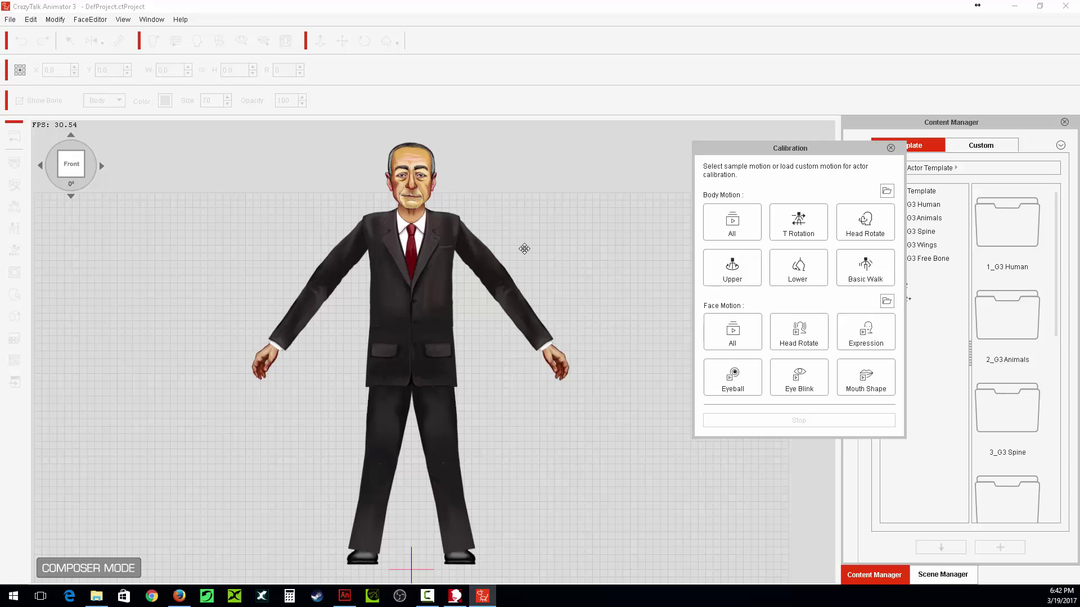
- Preview the character with the Expression face calibration motion and close the Calibration window
{"action": "left_click", "coordinate": [871, 351]}
{"action": "left_click", "coordinate": [890, 148]}
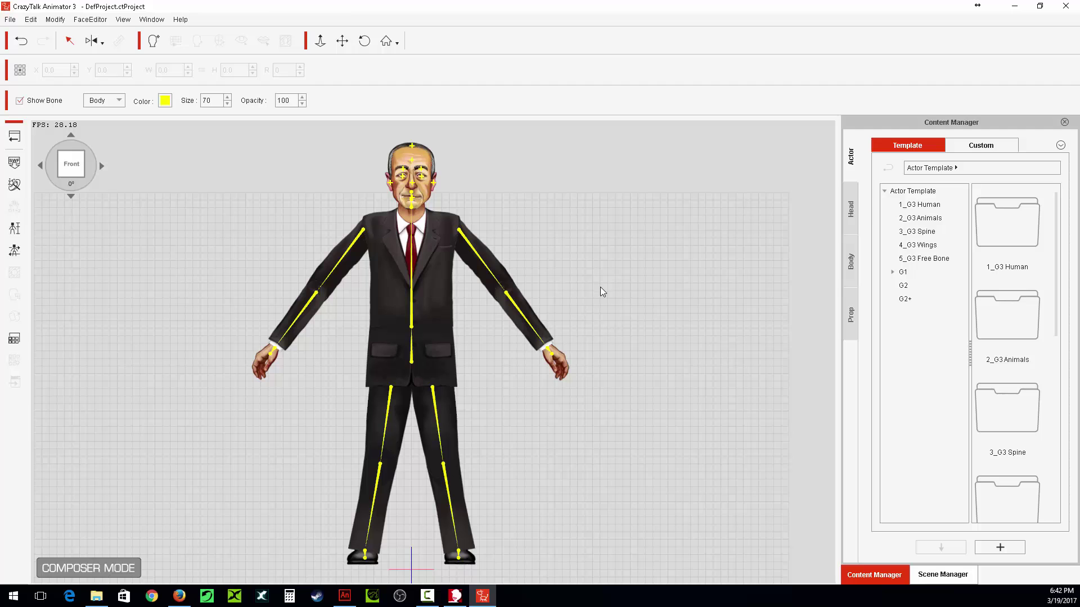
{"action": "scroll", "coordinate": [629, 307], "scroll_direction": "down", "scroll_amount": 3}
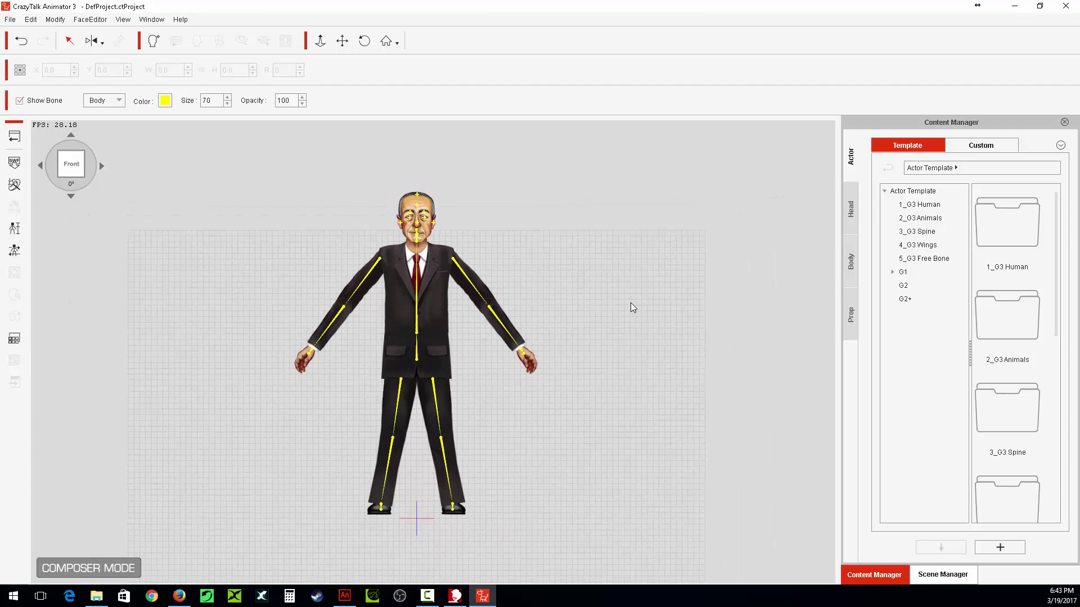
{"action": "scroll", "coordinate": [629, 303], "scroll_direction": "up", "scroll_amount": 2}
{"action": "scroll", "coordinate": [631, 304], "scroll_direction": "up", "scroll_amount": 3}
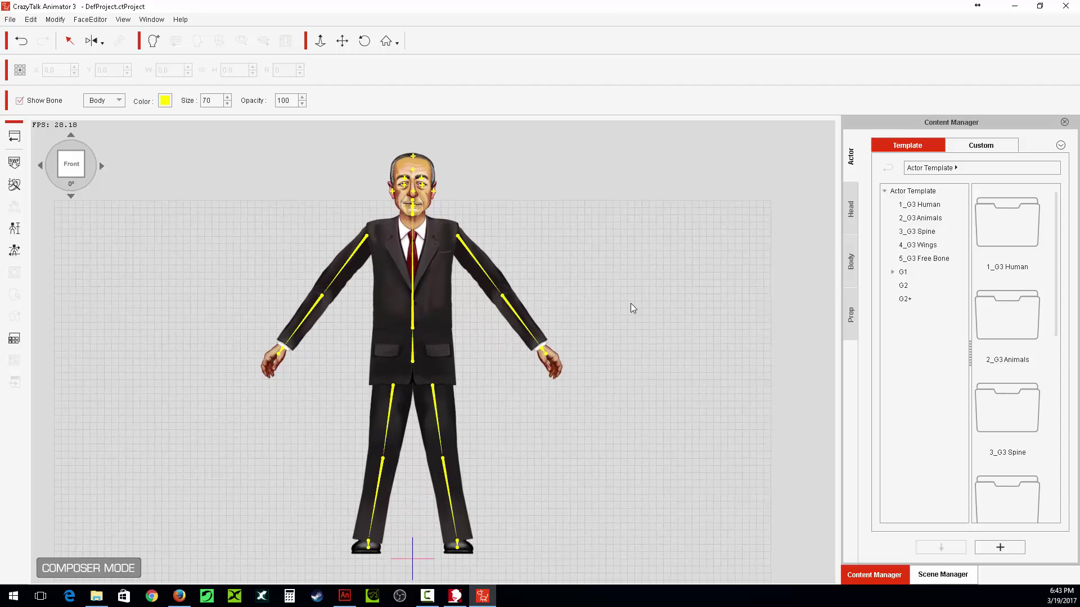
{"action": "scroll", "coordinate": [631, 304], "scroll_direction": "down", "scroll_amount": 3}
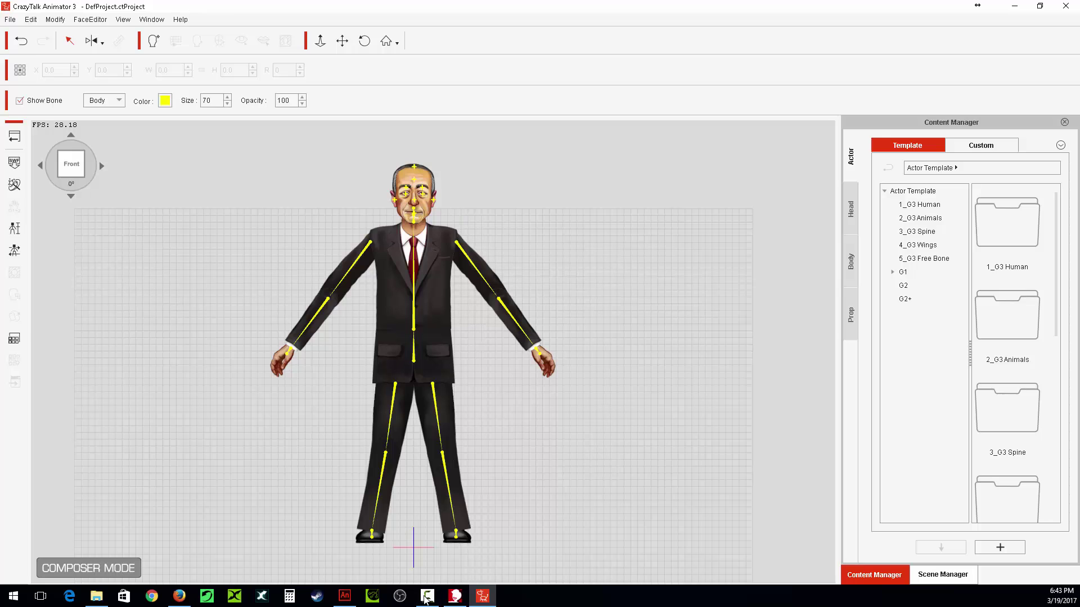
- Switch to Adobe Animate and inspect the instance names of the 90° left-hand pivot, the 45° right-eye pivot and the 45° right ear
{"action": "left_click", "coordinate": [345, 599]}
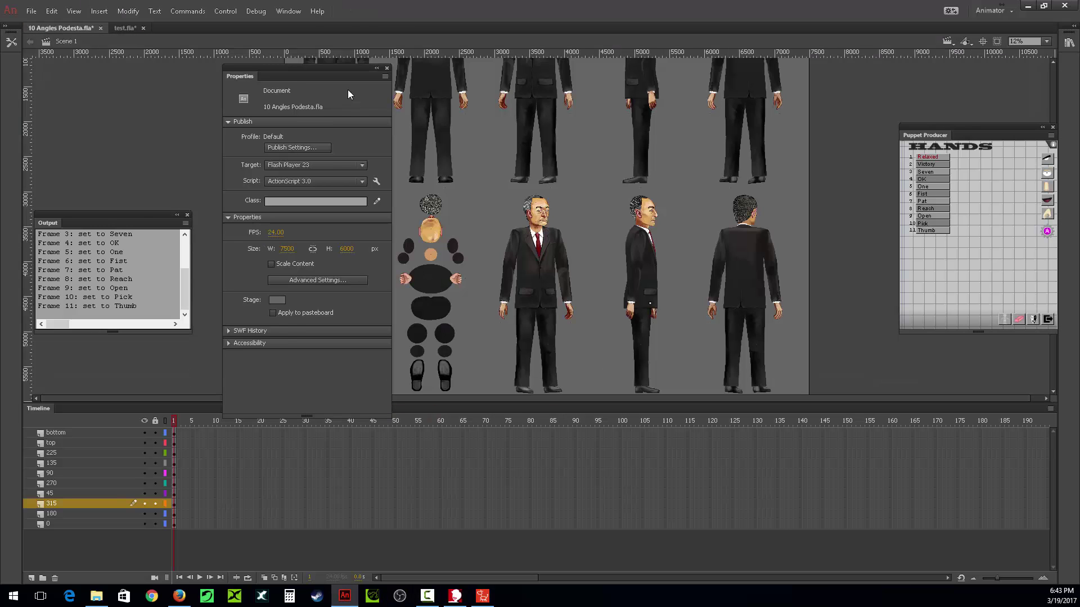
{"action": "left_click", "coordinate": [387, 67]}
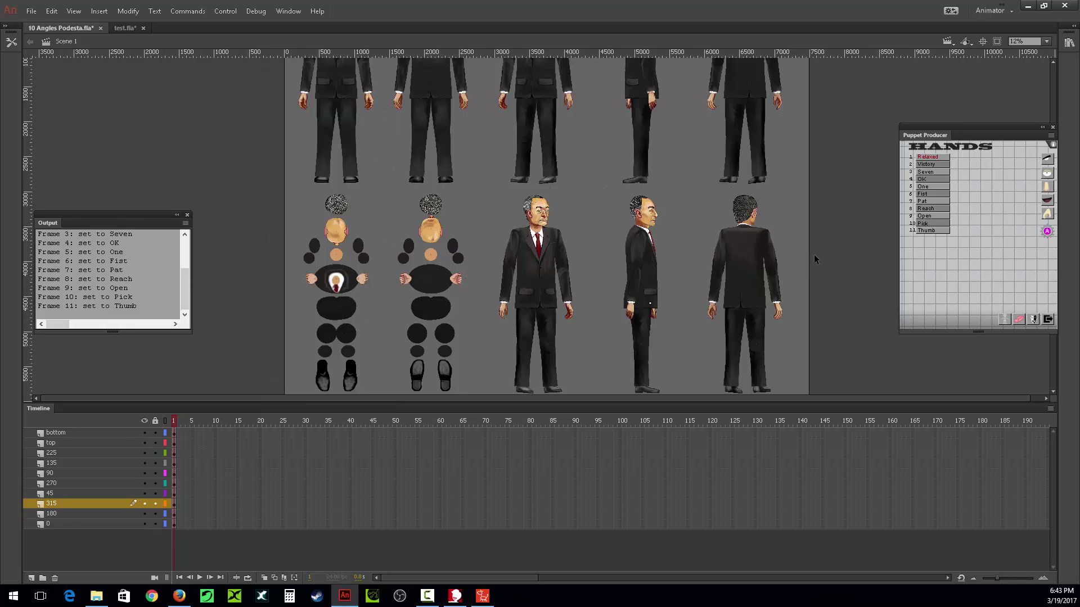
{"action": "left_click", "coordinate": [651, 304]}
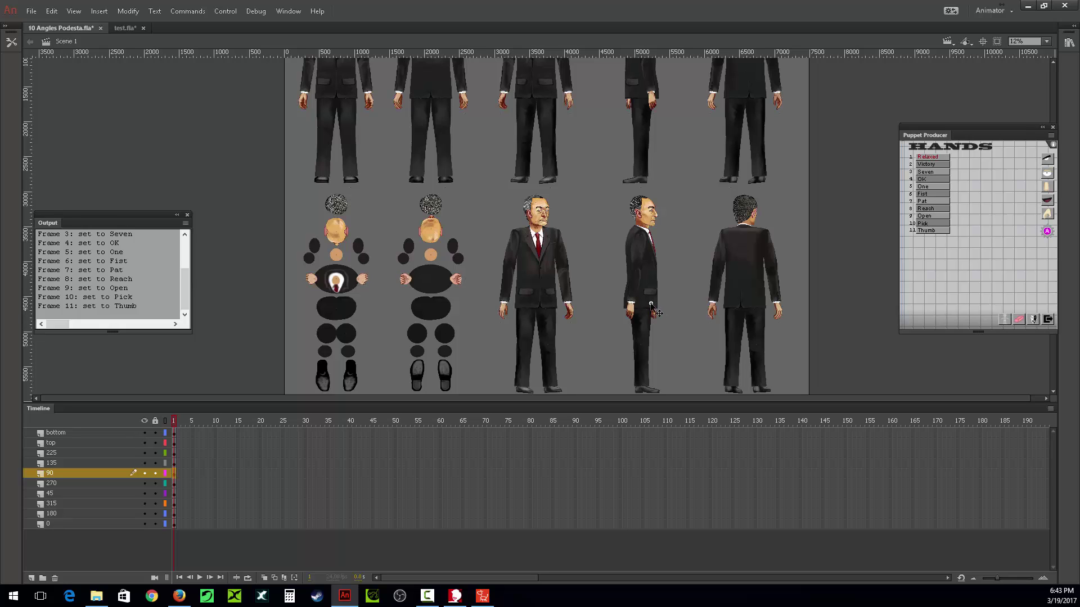
{"action": "left_click", "coordinate": [288, 11]}
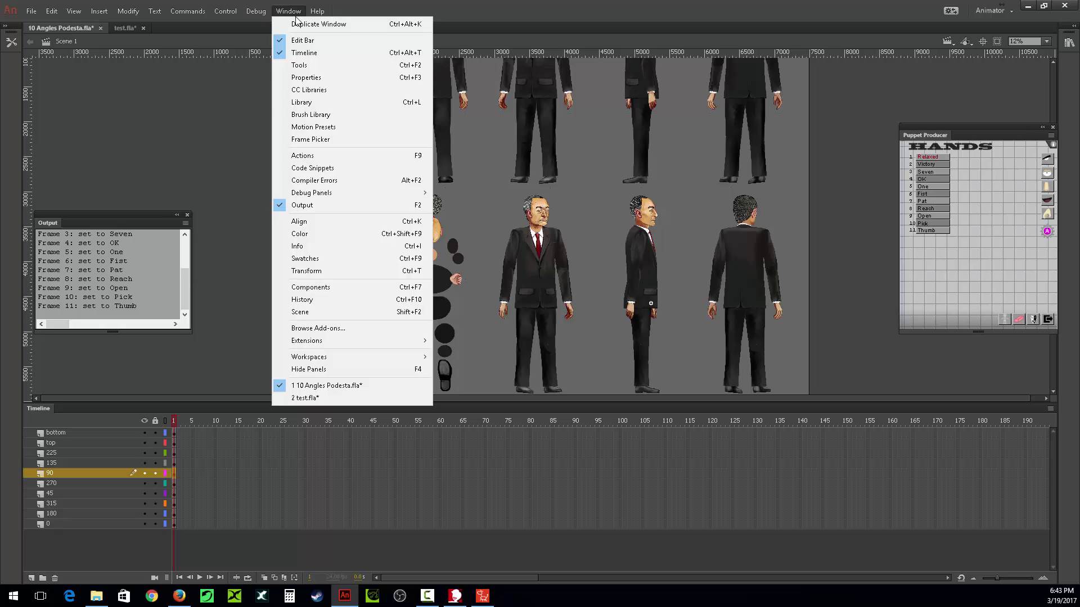
{"action": "left_click", "coordinate": [309, 78]}
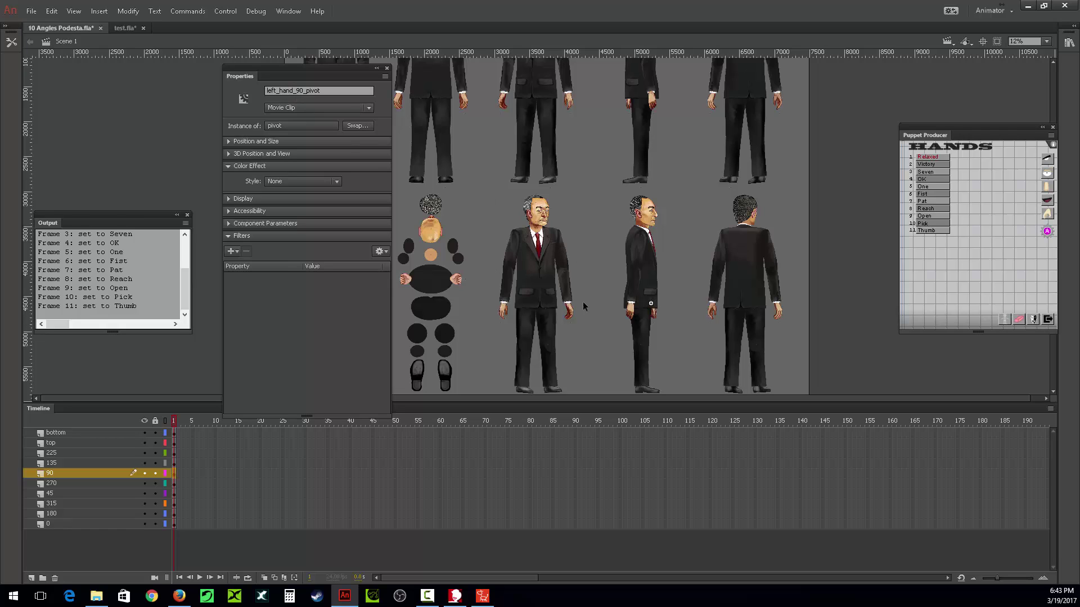
{"action": "double_click", "coordinate": [652, 305]}
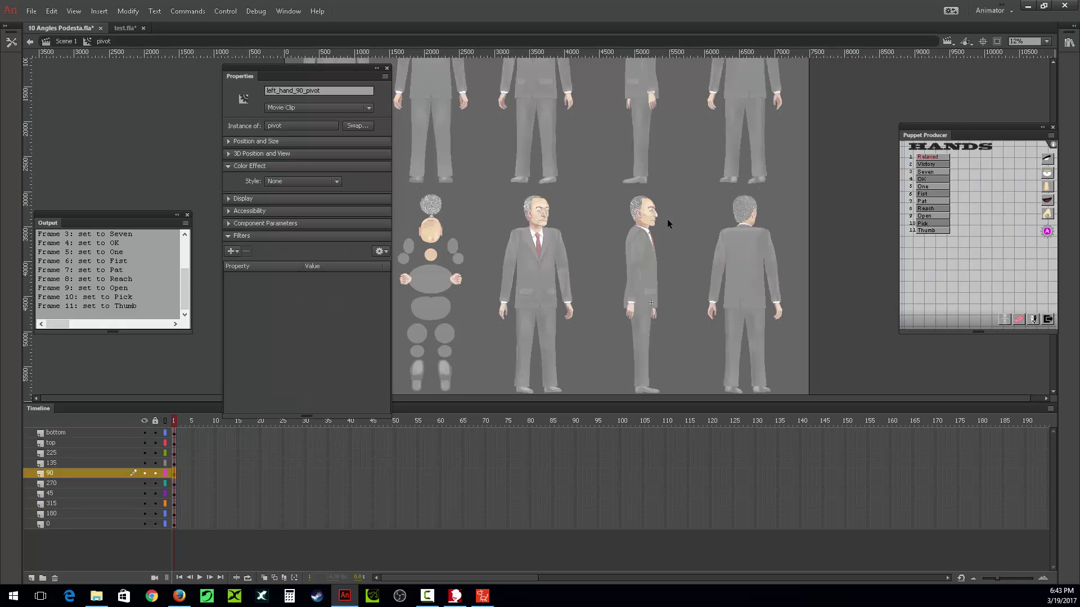
{"action": "double_click", "coordinate": [447, 111]}
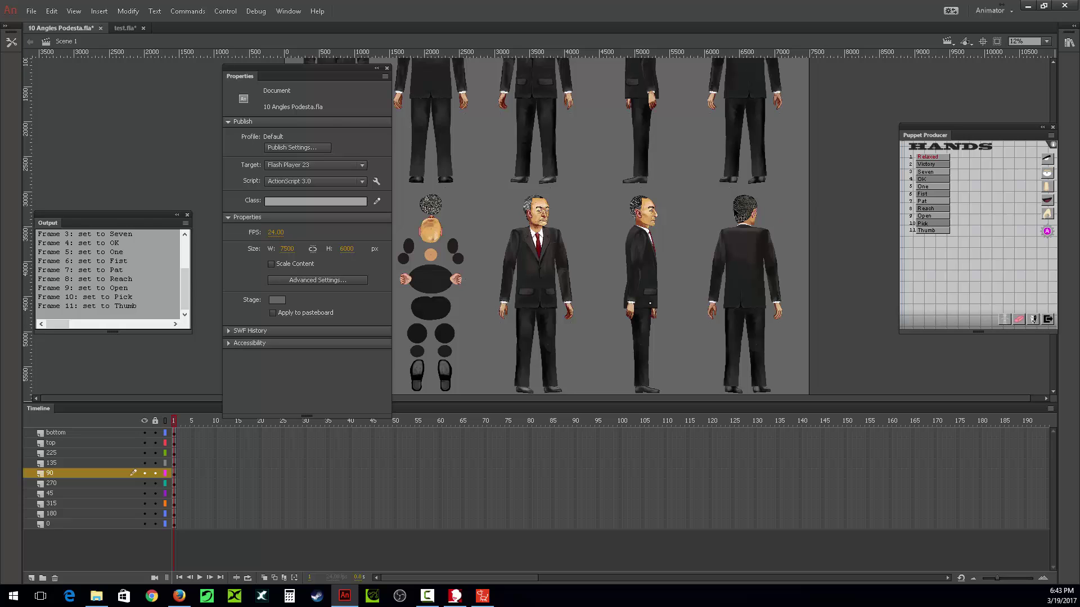
{"action": "left_click", "coordinate": [541, 215]}
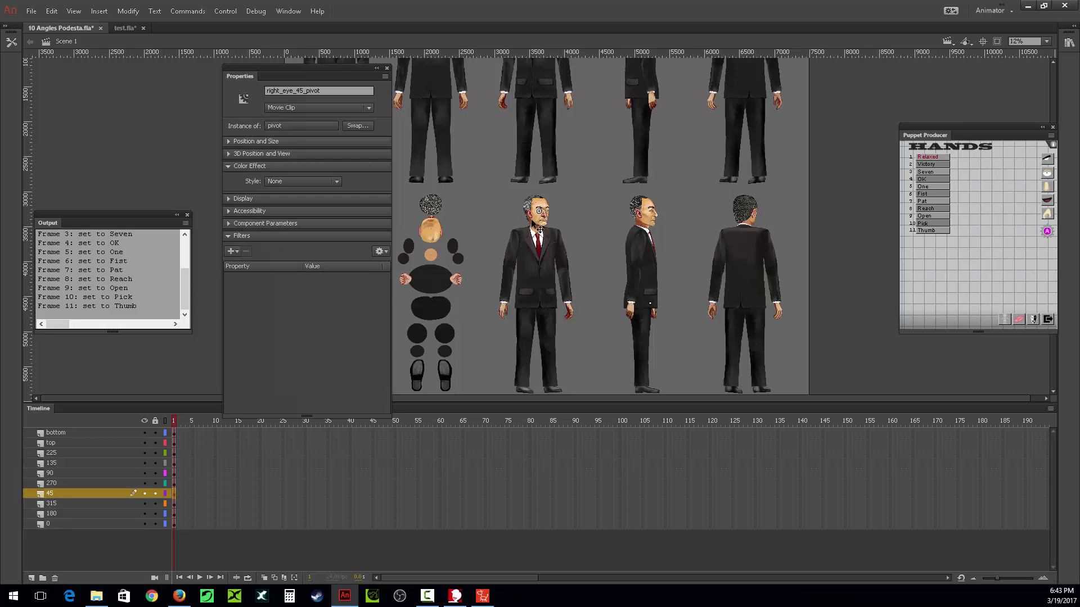
{"action": "left_click", "coordinate": [532, 217]}
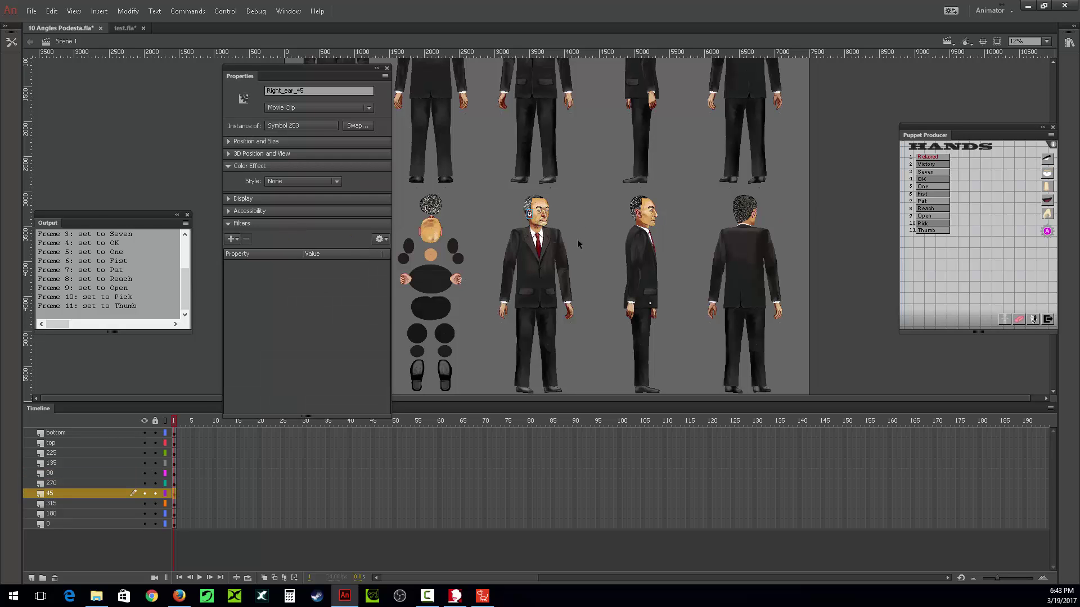
- Delete the complete 45°, 90° and 135° figures from the lower row, including any leftover parts
{"action": "left_click_drag", "start_coordinate": [839, 198], "coordinate": [485, 433]}
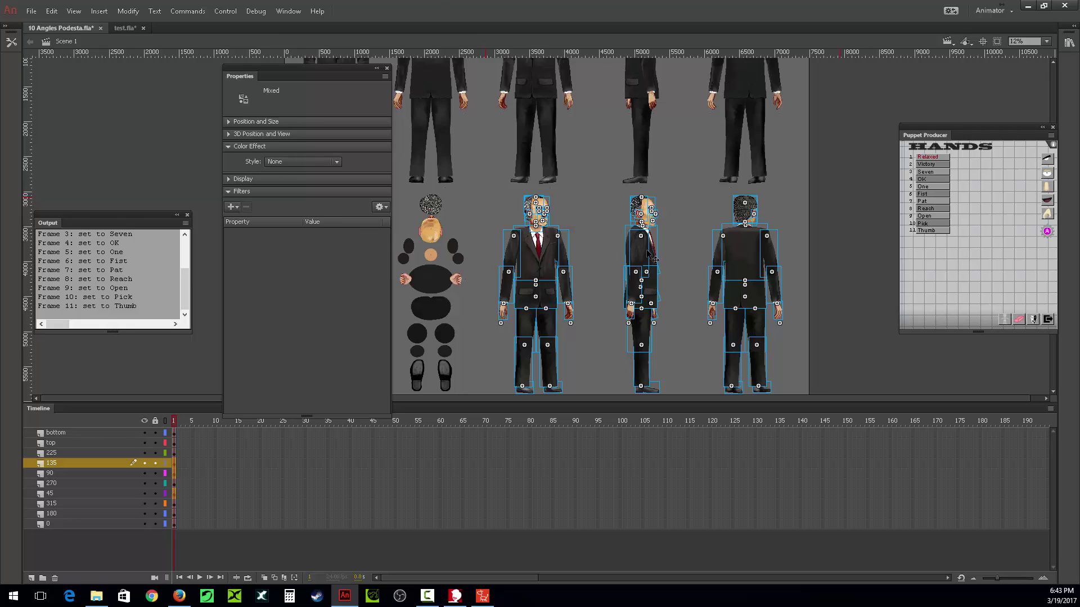
{"action": "key", "text": "Delete"}
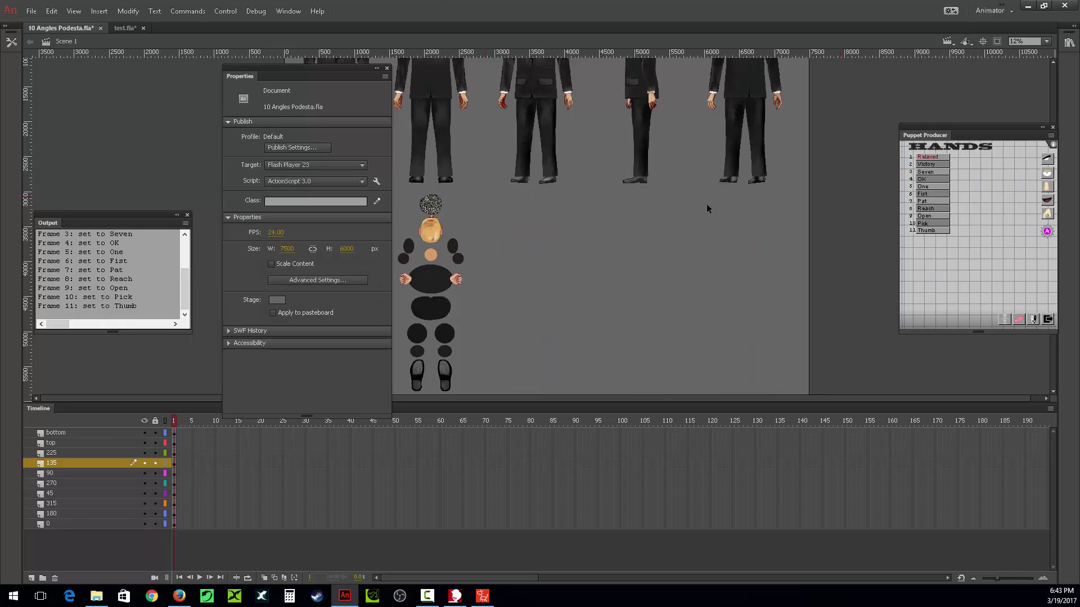
{"action": "left_click_drag", "start_coordinate": [781, 193], "coordinate": [514, 241]}
{"action": "key", "text": "Delete"}
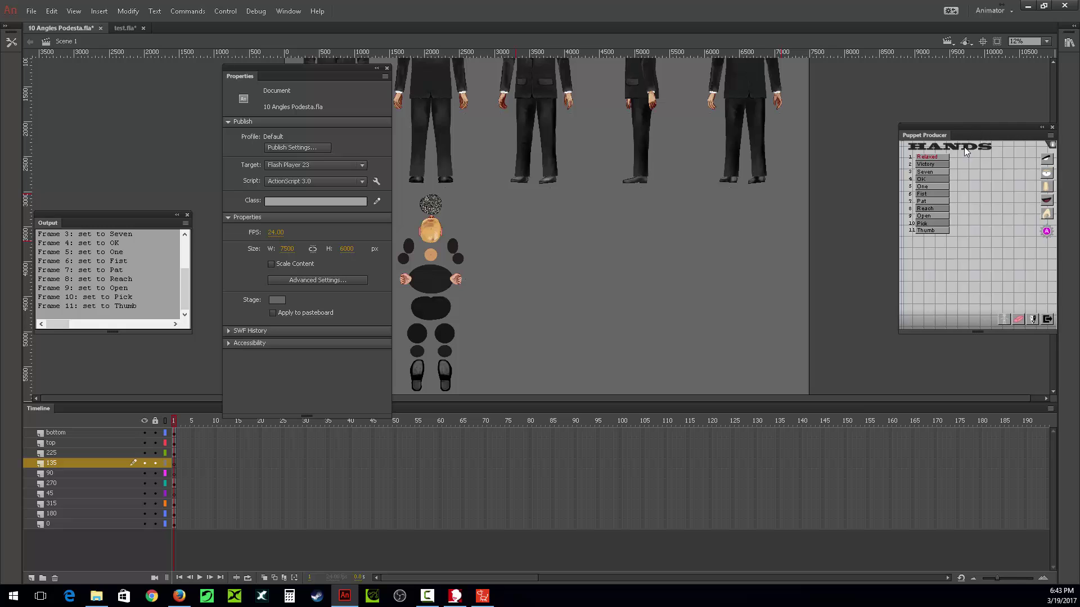
- Auto Mirror the complete 315° figure to the 45° view with Puppet Producer's 315 -> 45 option
{"action": "left_click_drag", "start_coordinate": [964, 128], "coordinate": [932, 247]}
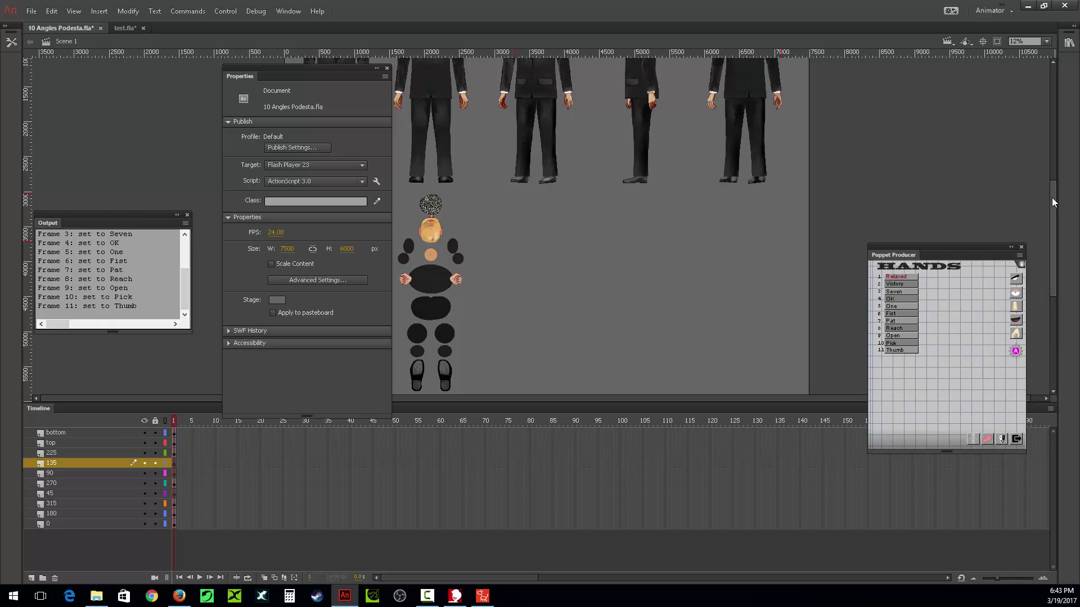
{"action": "left_click_drag", "start_coordinate": [1053, 188], "coordinate": [1045, 153]}
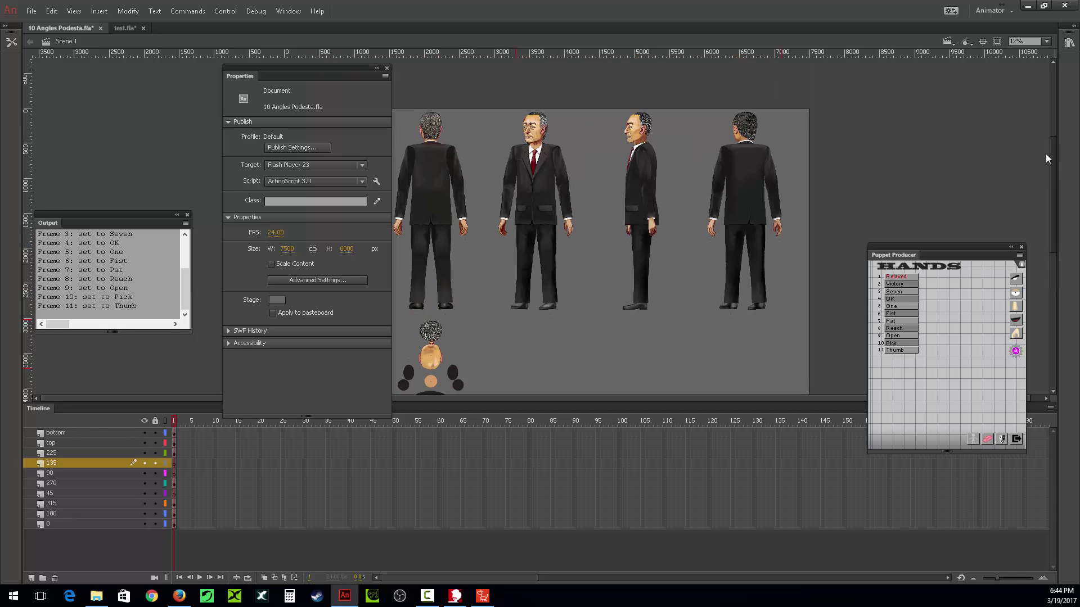
{"action": "left_click_drag", "start_coordinate": [246, 76], "coordinate": [126, 82]}
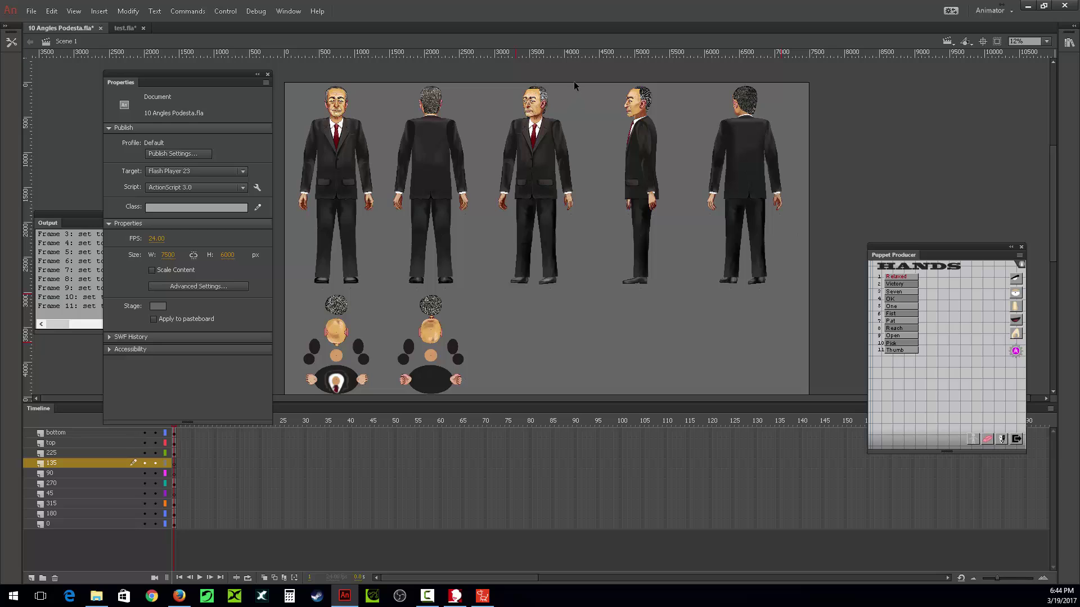
{"action": "left_click_drag", "start_coordinate": [577, 77], "coordinate": [487, 296]}
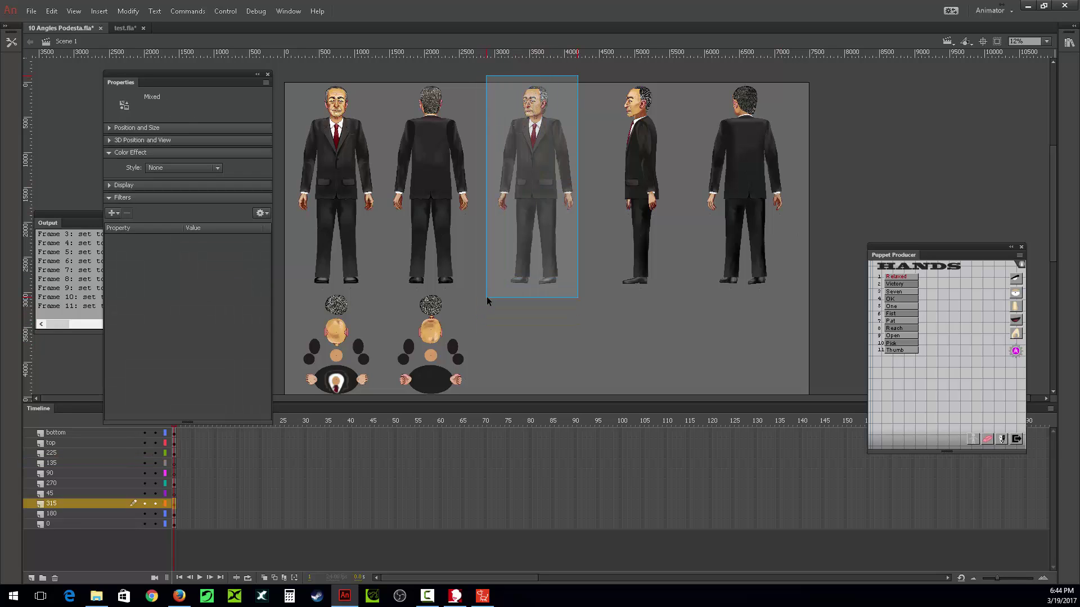
{"action": "left_click", "coordinate": [535, 140]}
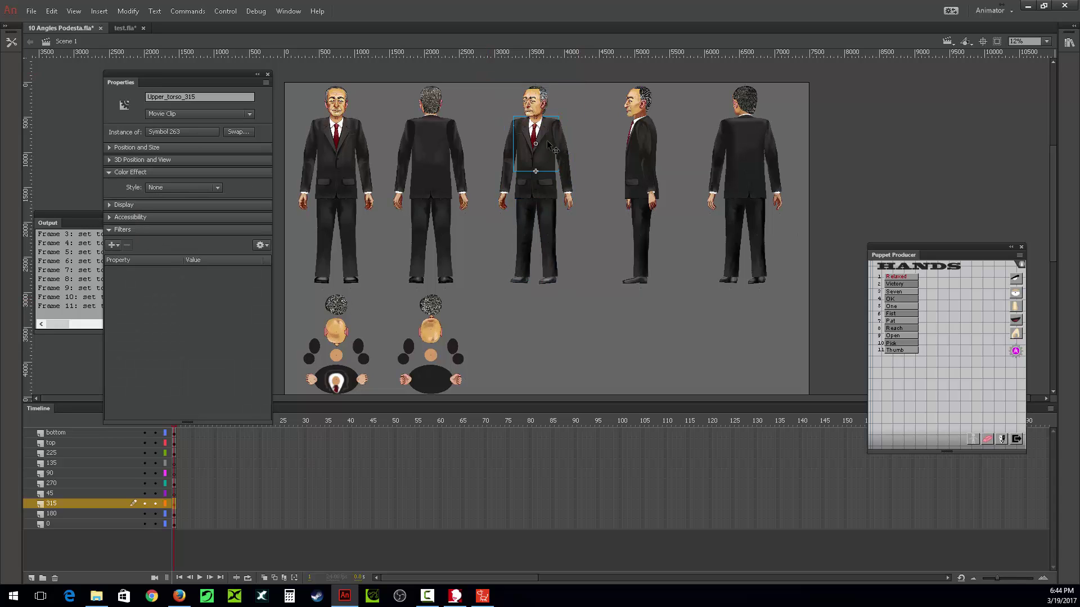
{"action": "left_click_drag", "start_coordinate": [578, 73], "coordinate": [487, 299]}
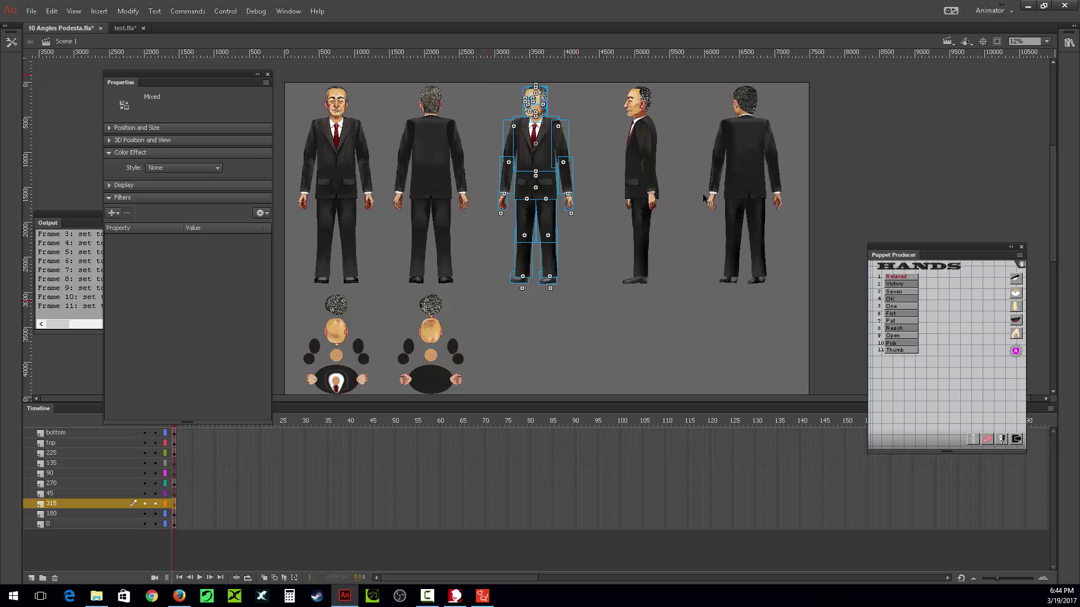
{"action": "left_click", "coordinate": [1002, 440]}
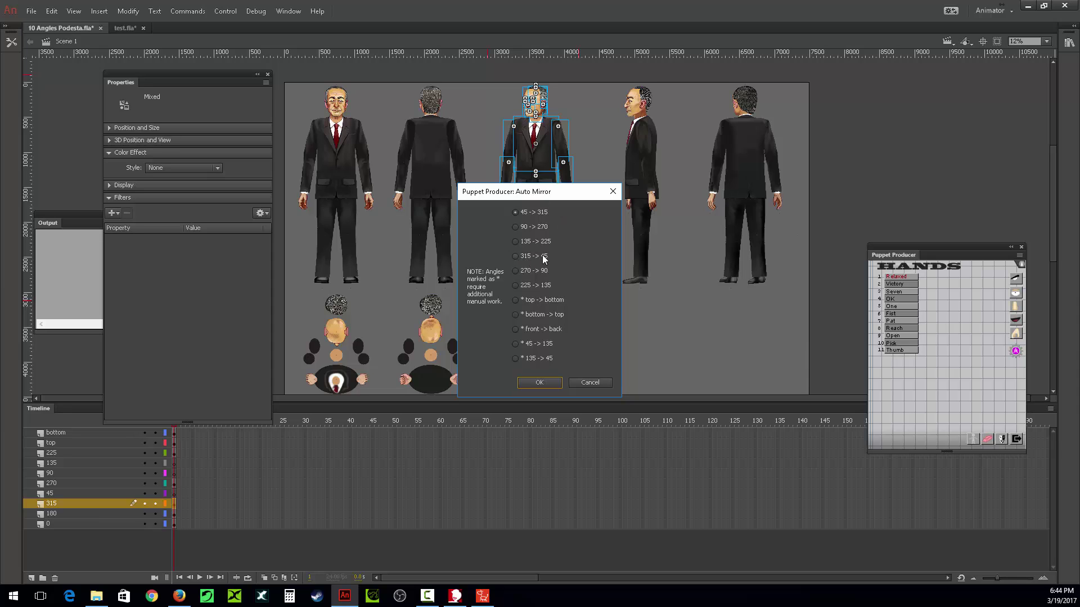
{"action": "left_click_drag", "start_coordinate": [521, 194], "coordinate": [212, 142]}
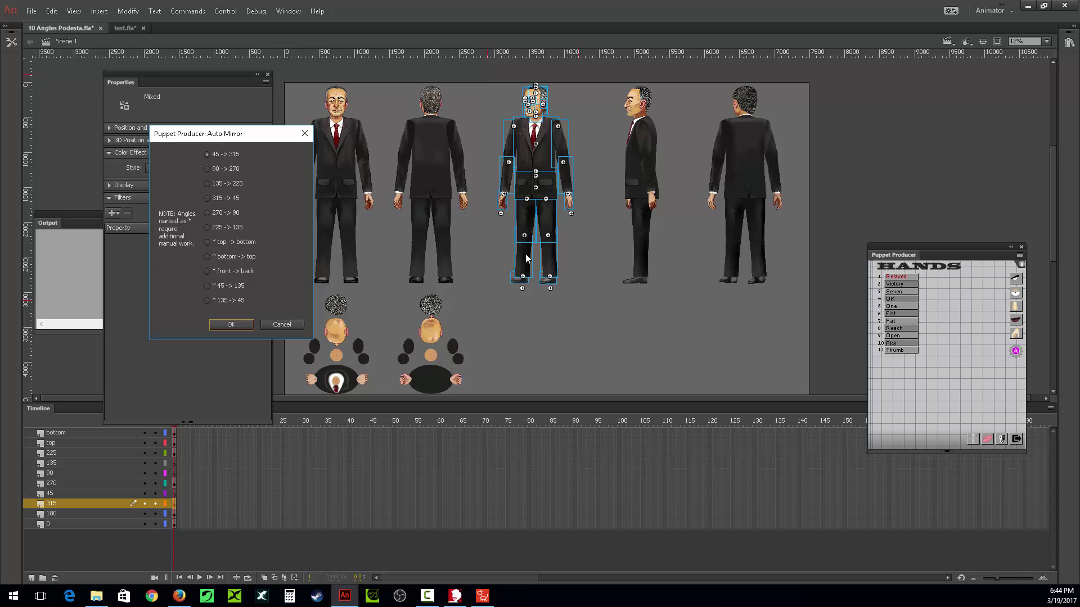
{"action": "left_click", "coordinate": [230, 326]}
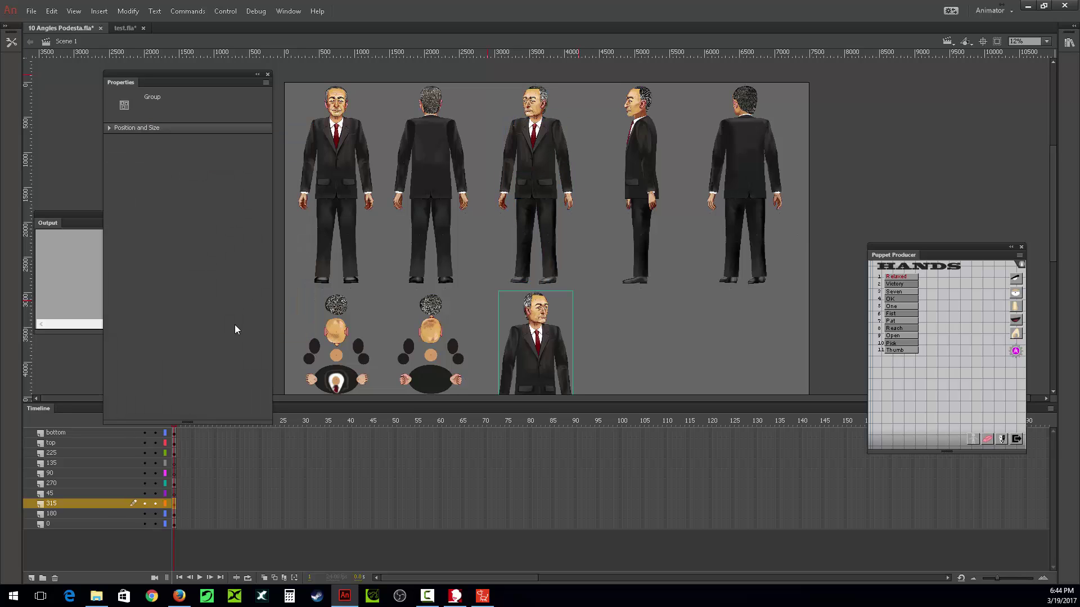
- Auto Mirror the complete 270° side-view figure with Puppet Producer's 270 -> 90 option
{"action": "left_click_drag", "start_coordinate": [685, 77], "coordinate": [597, 313]}
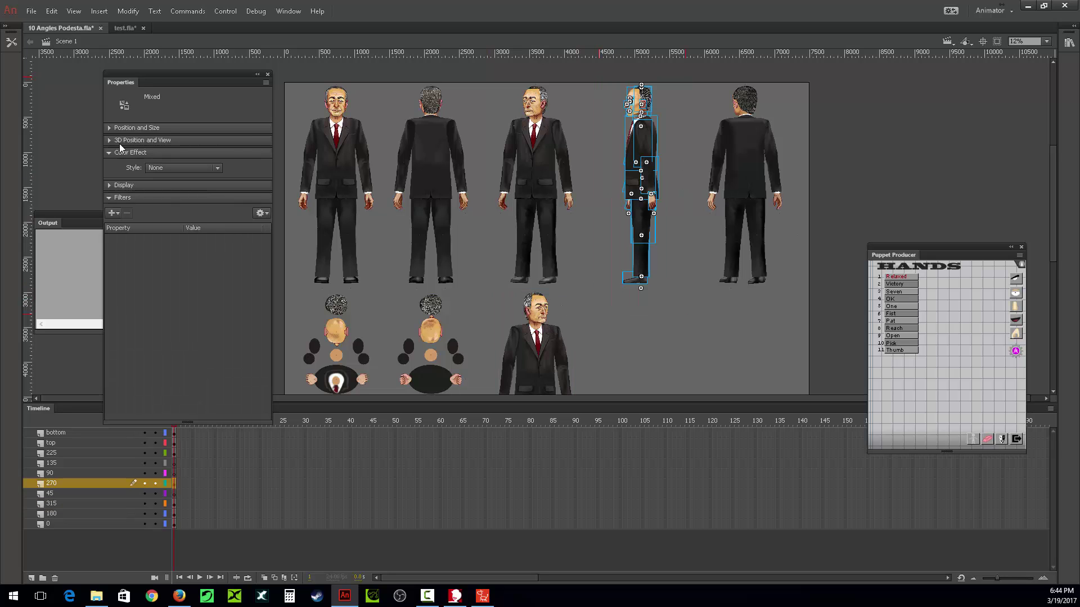
{"action": "left_click", "coordinate": [675, 155]}
{"action": "left_click", "coordinate": [648, 145]}
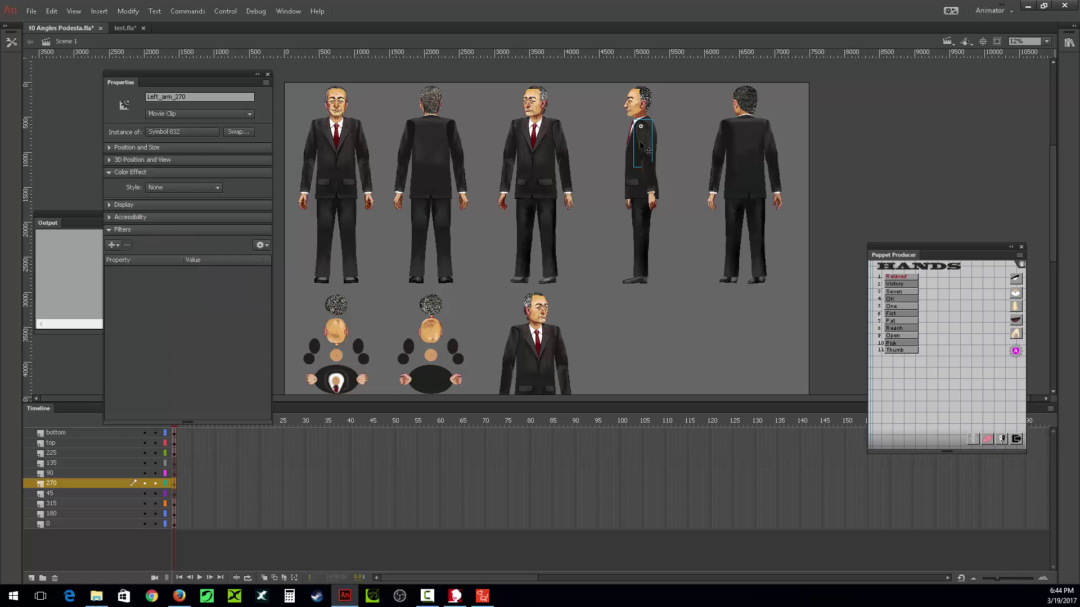
{"action": "left_click_drag", "start_coordinate": [678, 72], "coordinate": [590, 304]}
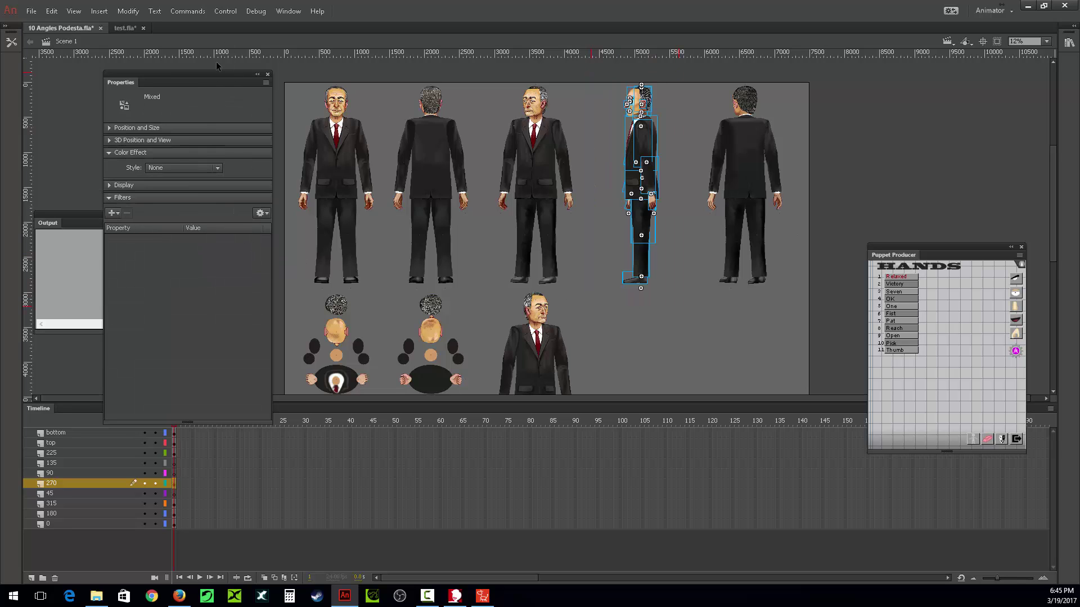
{"action": "left_click_drag", "start_coordinate": [213, 74], "coordinate": [190, 349]}
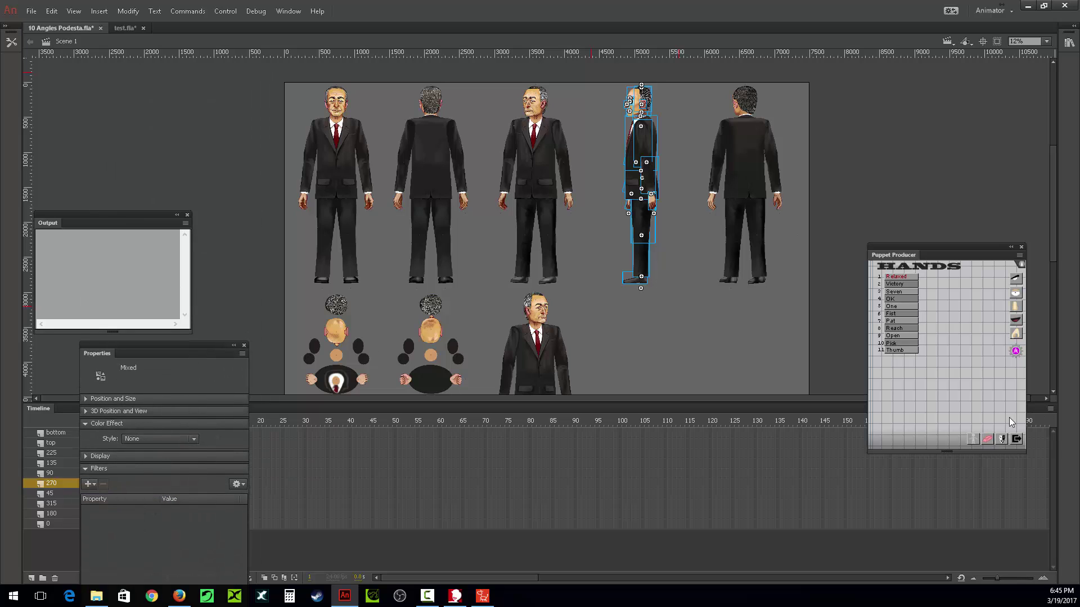
{"action": "left_click", "coordinate": [1001, 438]}
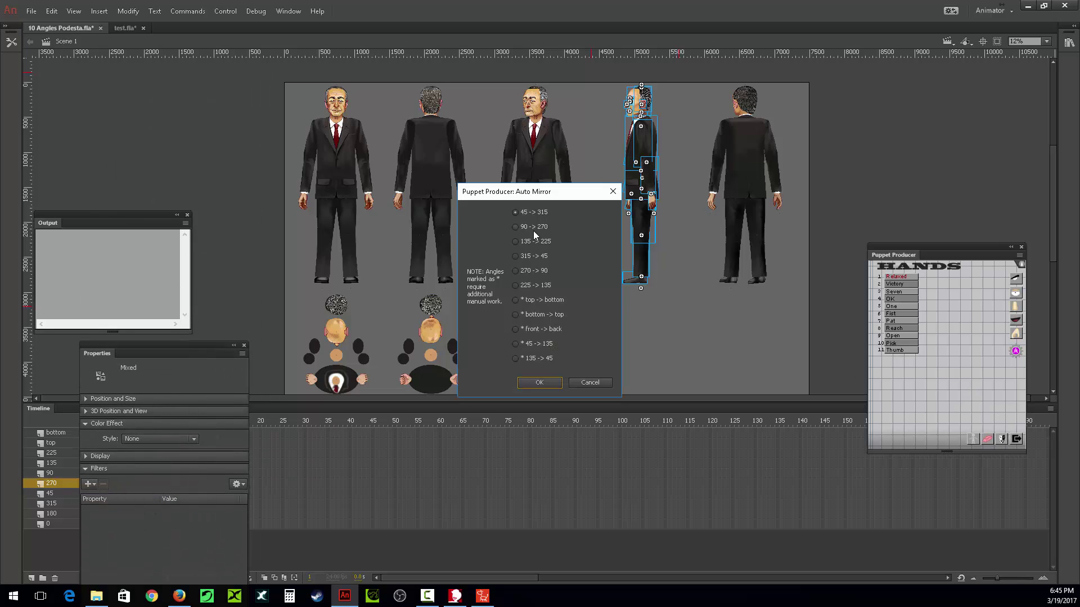
{"action": "left_click", "coordinate": [516, 273]}
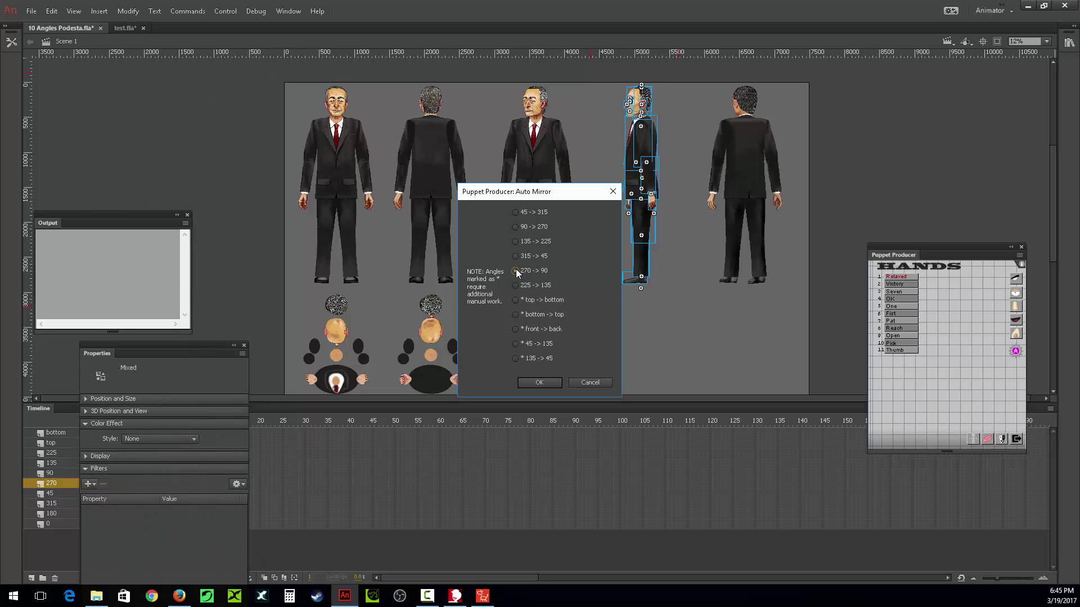
{"action": "left_click", "coordinate": [540, 381]}
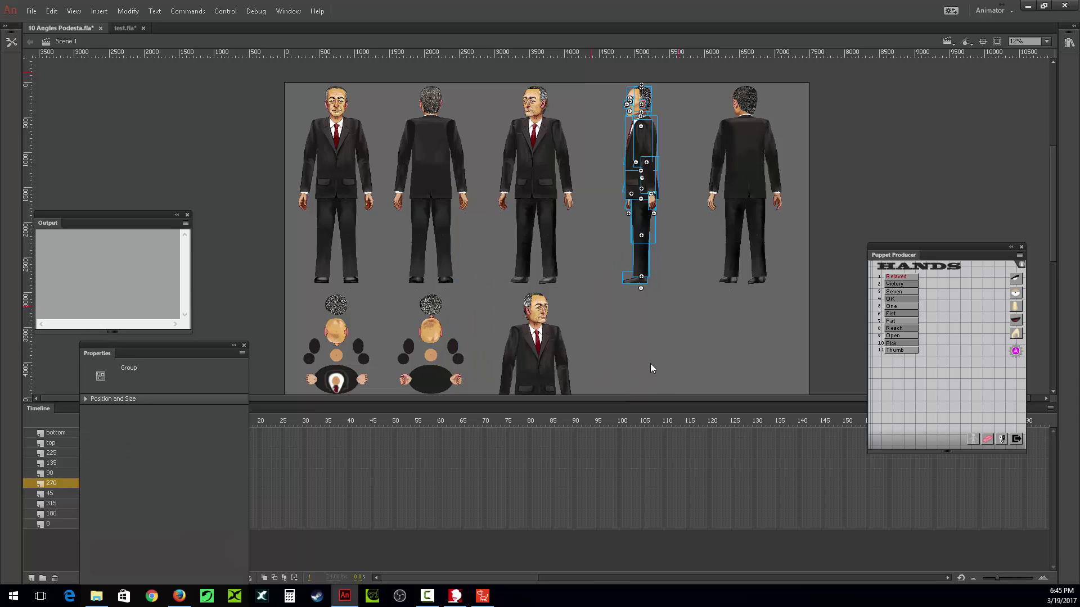
- Check which body part and angle the stray pivot beside the 225° figure belongs to
{"action": "left_click_drag", "start_coordinate": [816, 79], "coordinate": [680, 302]}
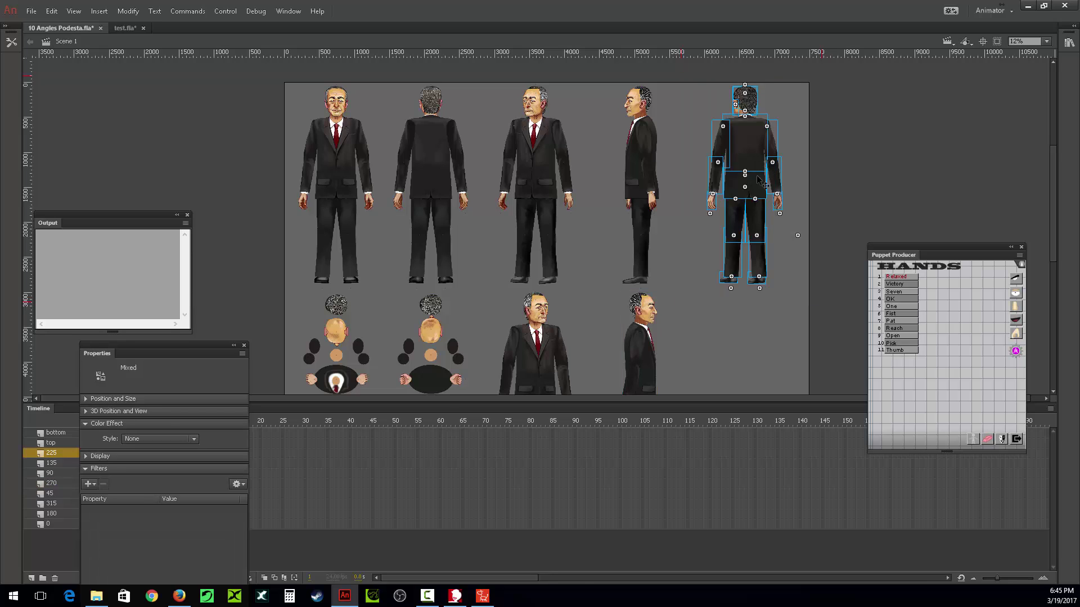
{"action": "left_click", "coordinate": [798, 240]}
{"action": "left_click", "coordinate": [794, 239]}
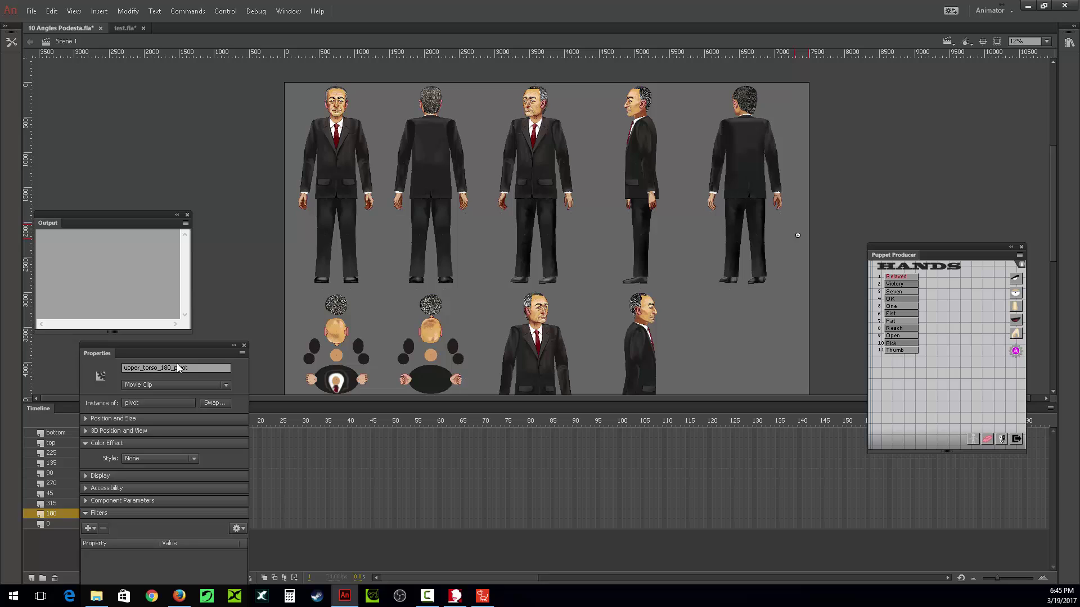
{"action": "left_click_drag", "start_coordinate": [817, 228], "coordinate": [792, 247]}
{"action": "left_click", "coordinate": [789, 247]}
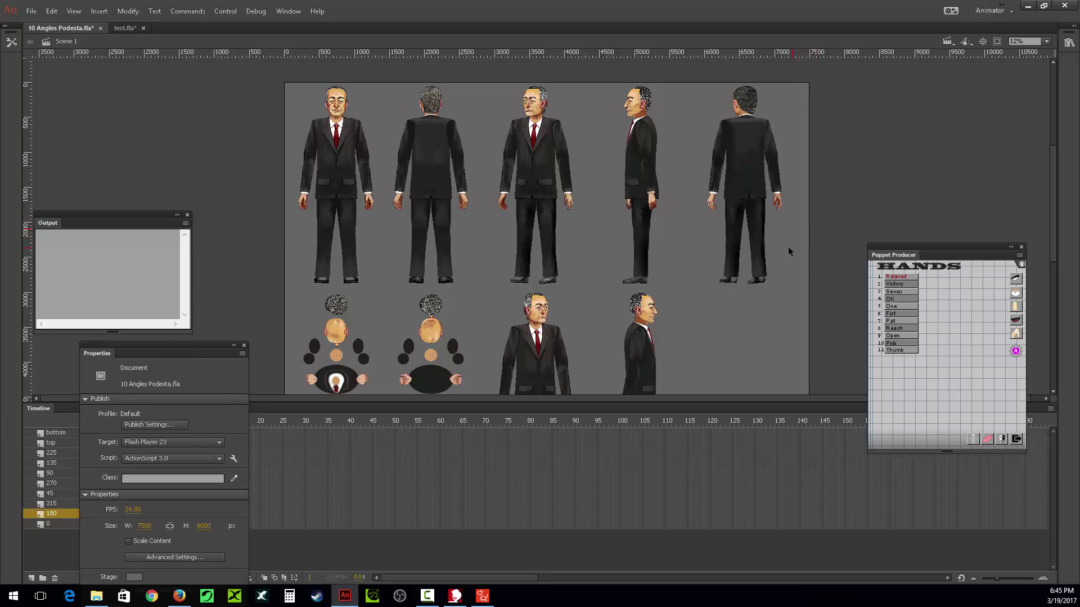
- Auto Mirror the complete 225° figure with Puppet Producer's 225 -> 135 option
{"action": "left_click", "coordinate": [437, 177]}
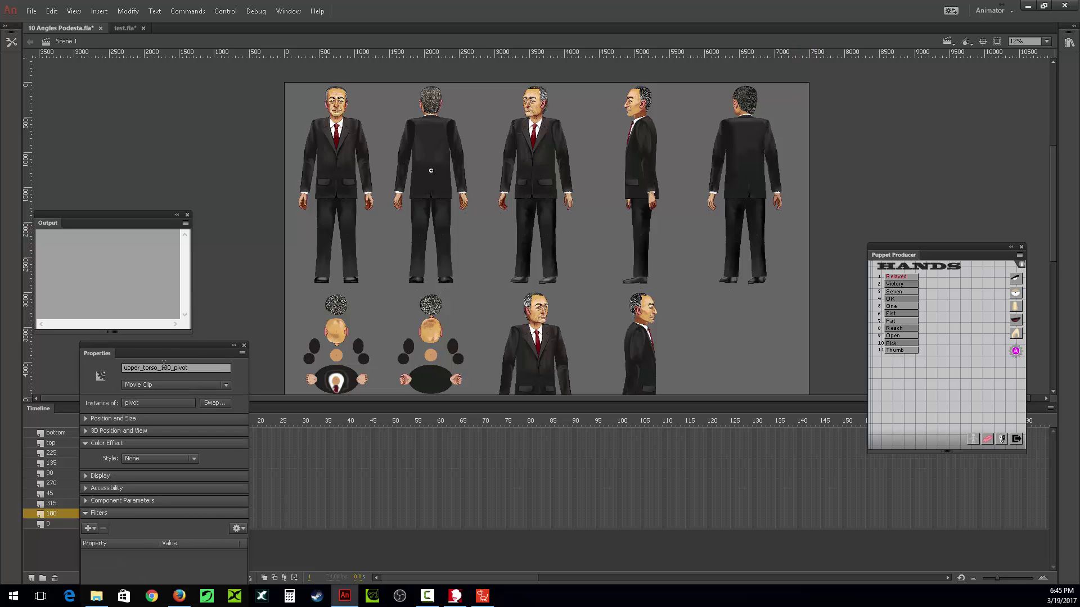
{"action": "left_click_drag", "start_coordinate": [835, 77], "coordinate": [690, 301]}
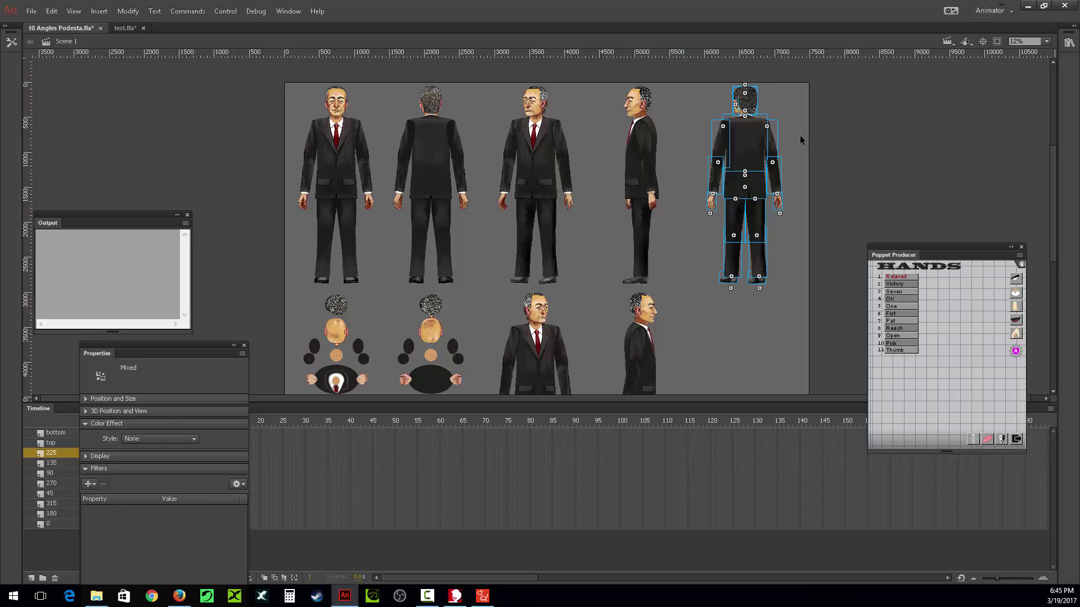
{"action": "left_click", "coordinate": [748, 146]}
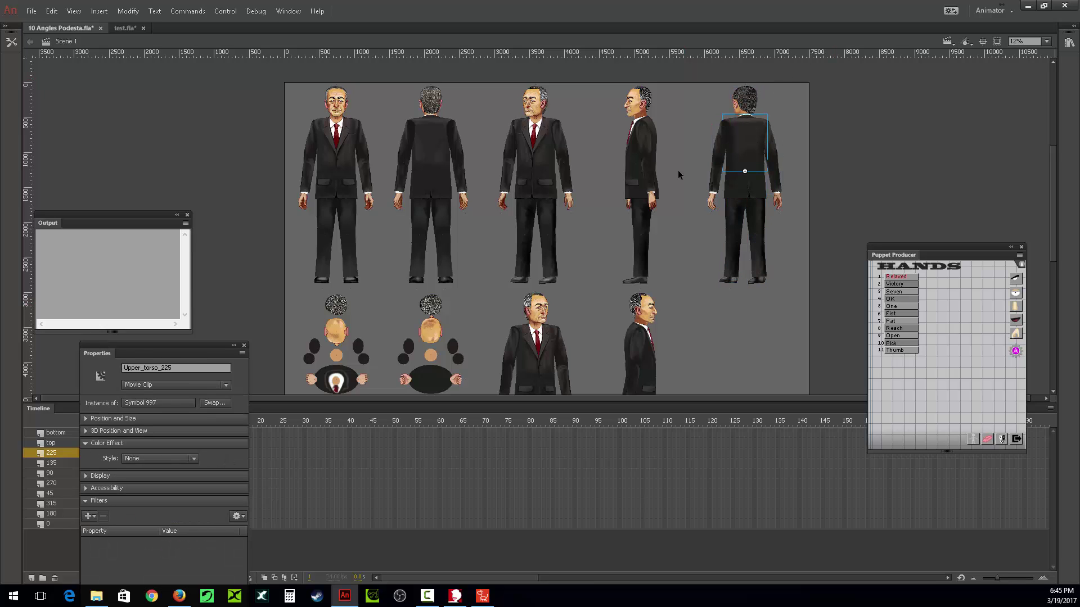
{"action": "left_click_drag", "start_coordinate": [816, 69], "coordinate": [692, 291]}
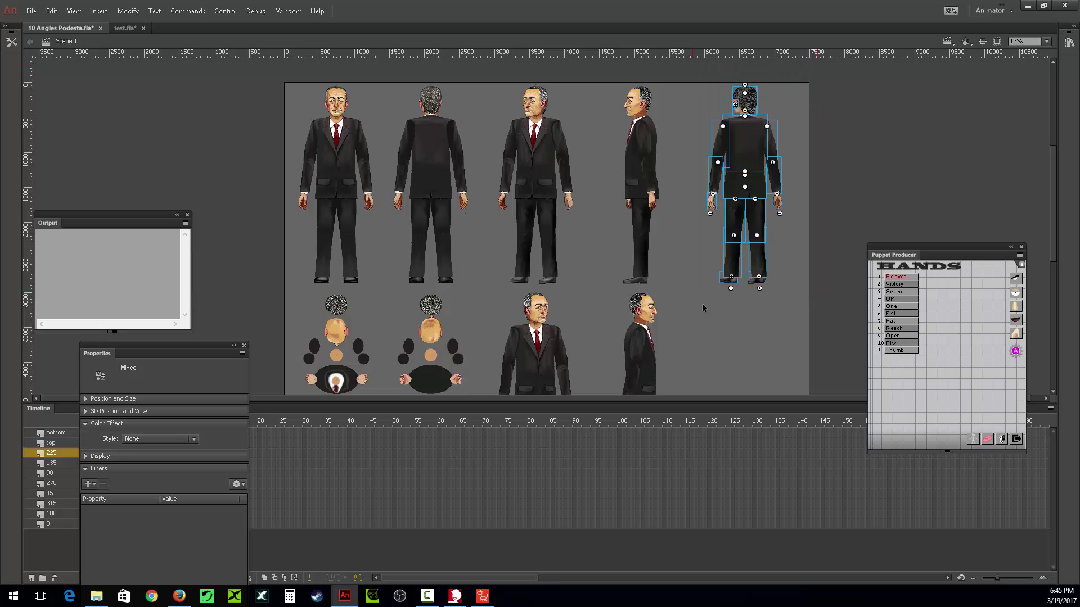
{"action": "left_click", "coordinate": [988, 442]}
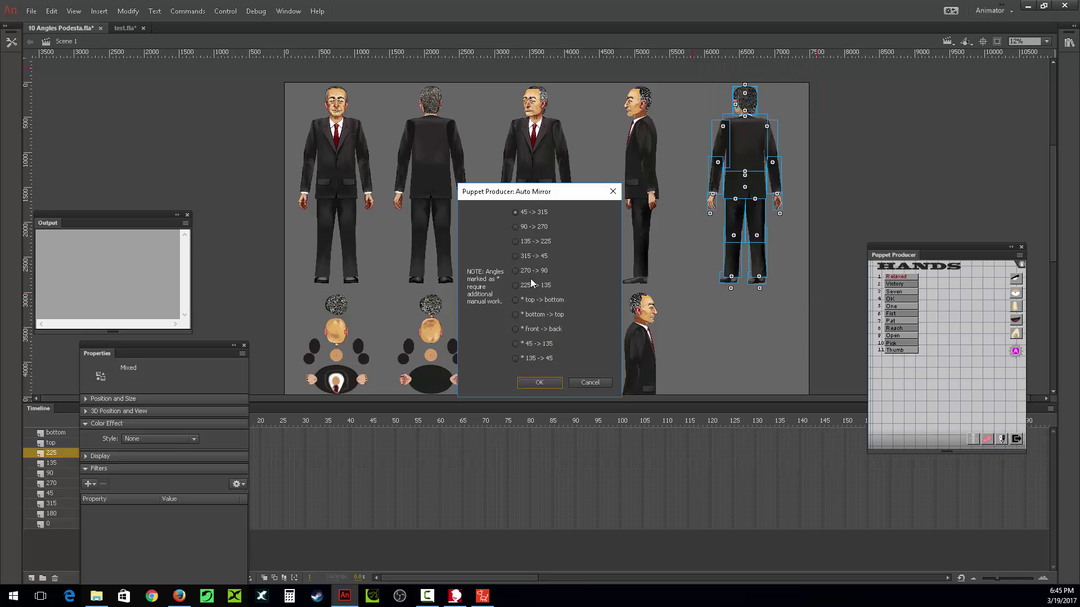
{"action": "left_click", "coordinate": [515, 286]}
{"action": "left_click", "coordinate": [541, 380]}
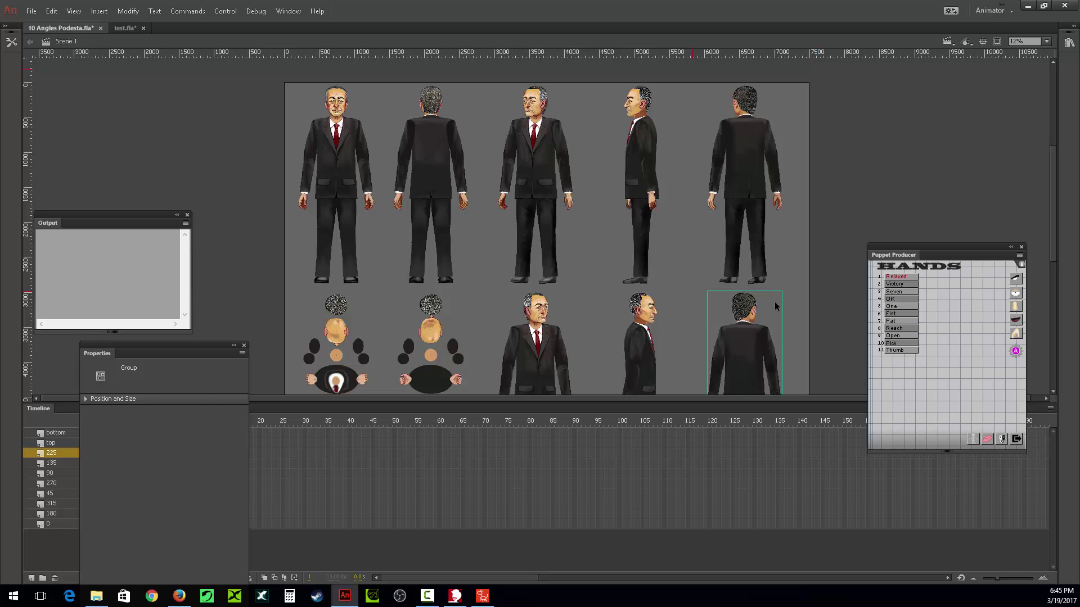
- Examine the mirrored 45°, 90° and 135° figures up close and compare them with the original angles in the upper row
{"action": "key", "text": "ctrl+="}
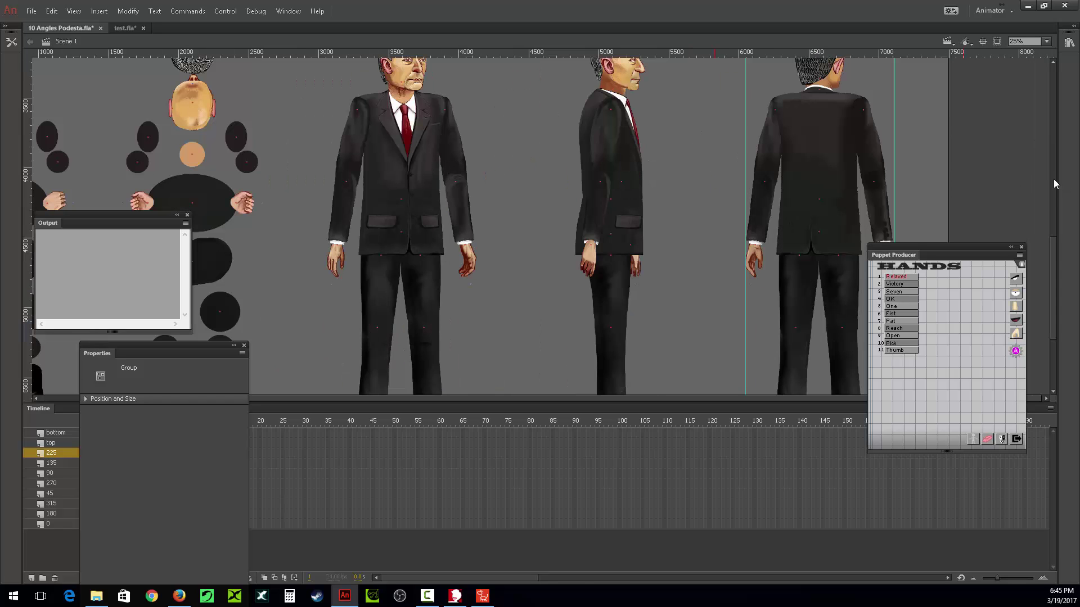
{"action": "scroll", "coordinate": [1055, 184], "scroll_direction": "up", "scroll_amount": 5}
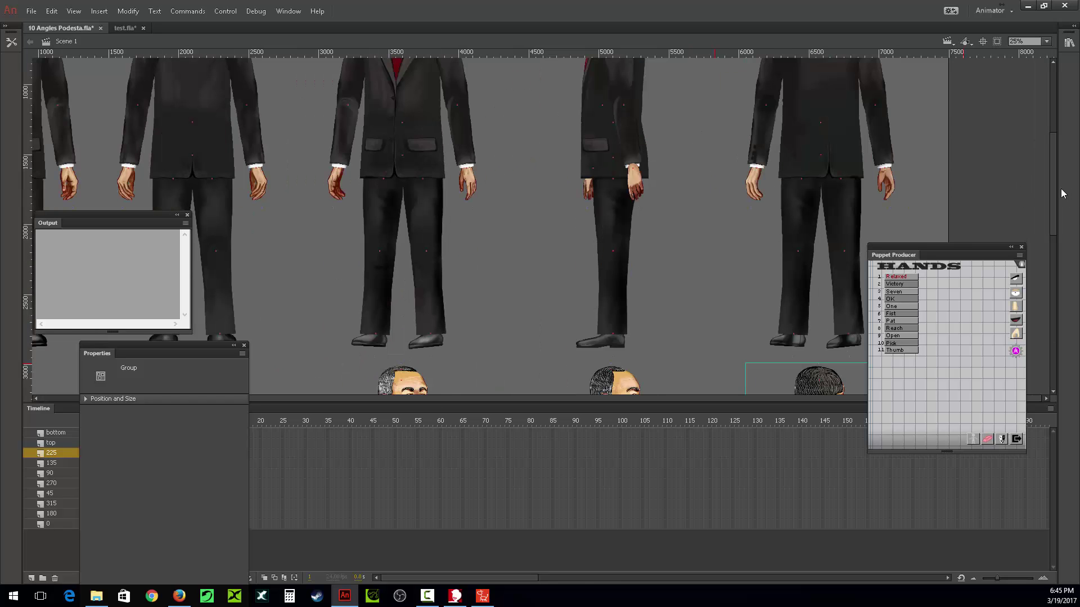
{"action": "scroll", "coordinate": [1052, 211], "scroll_direction": "down", "scroll_amount": 2}
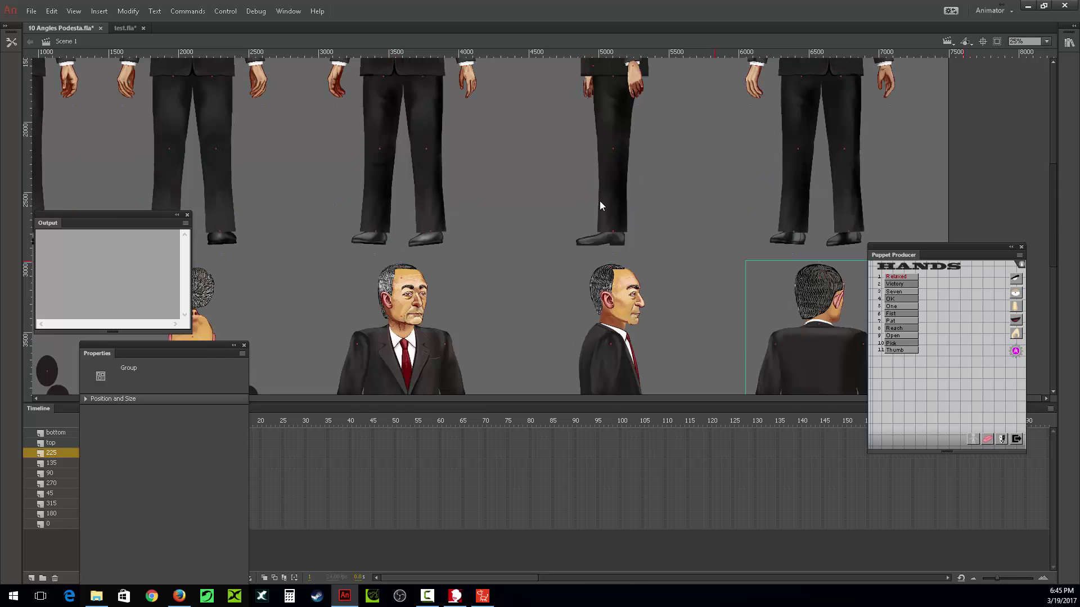
{"action": "scroll", "coordinate": [438, 141], "scroll_direction": "up", "scroll_amount": 1}
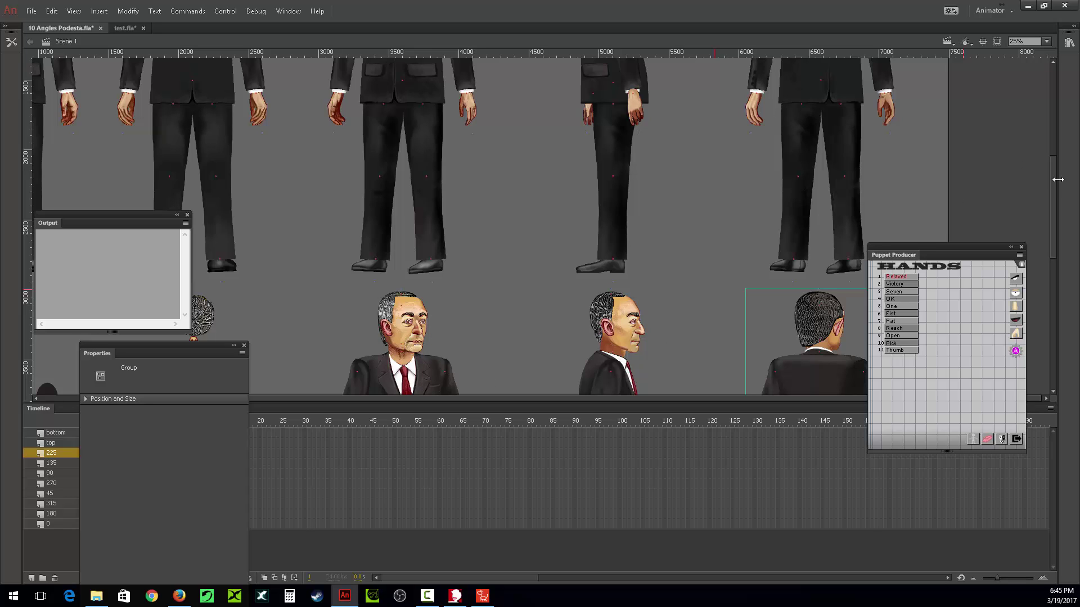
{"action": "left_click_drag", "start_coordinate": [1050, 186], "coordinate": [1045, 224]}
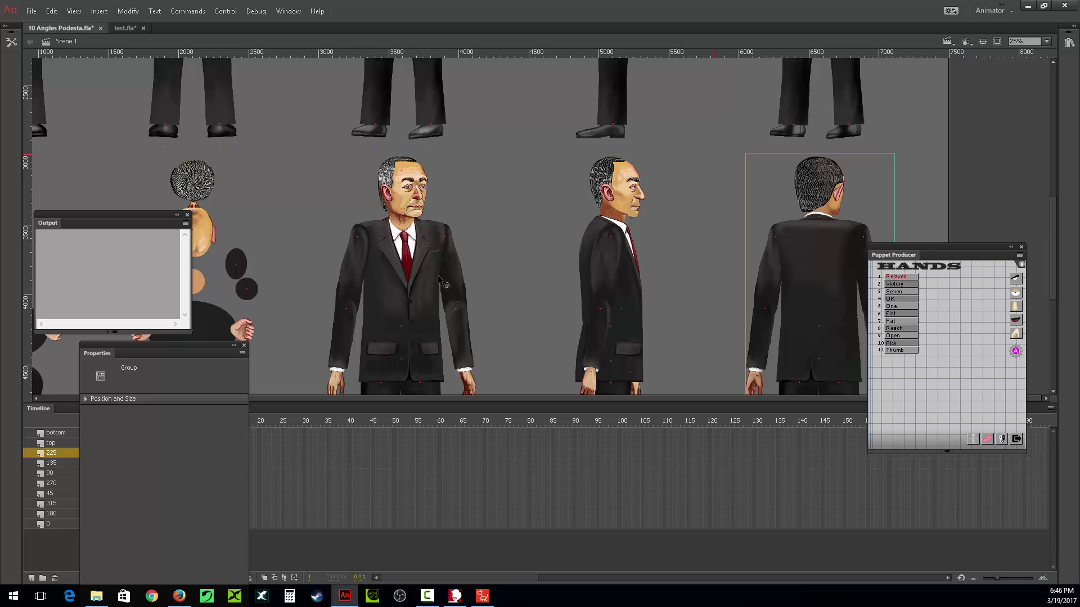
{"action": "left_click", "coordinate": [607, 259]}
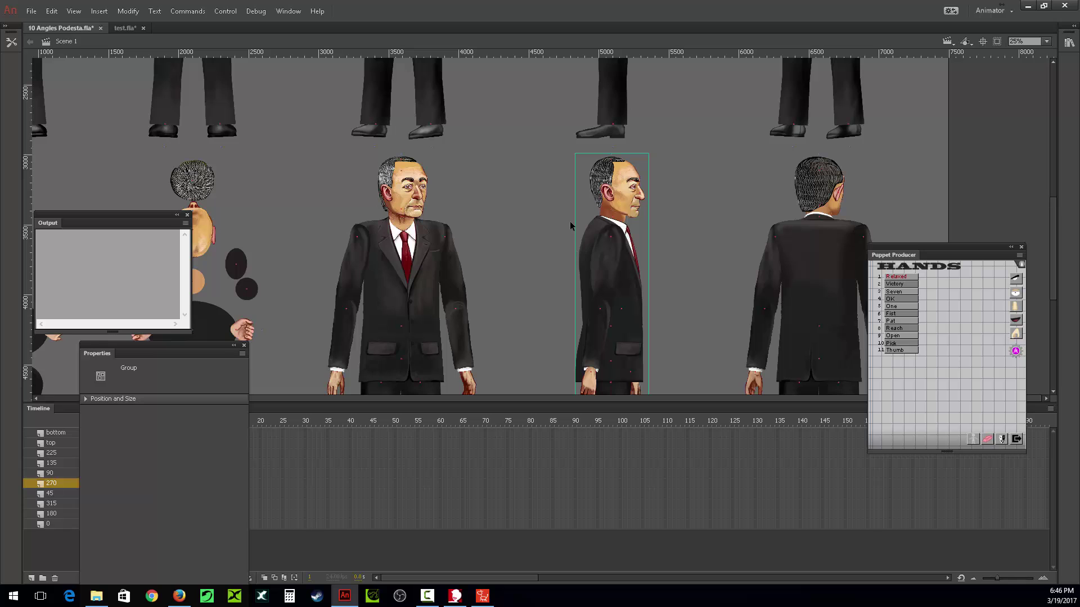
{"action": "left_click", "coordinate": [528, 206]}
{"action": "mouse_move", "coordinate": [1051, 231]}
{"action": "left_mouse_down"}
{"action": "mouse_move", "coordinate": [1049, 123]}
{"action": "mouse_move", "coordinate": [1050, 211]}
{"action": "left_mouse_up"}
{"action": "scroll", "coordinate": [1048, 241], "scroll_direction": "down", "scroll_amount": 3}
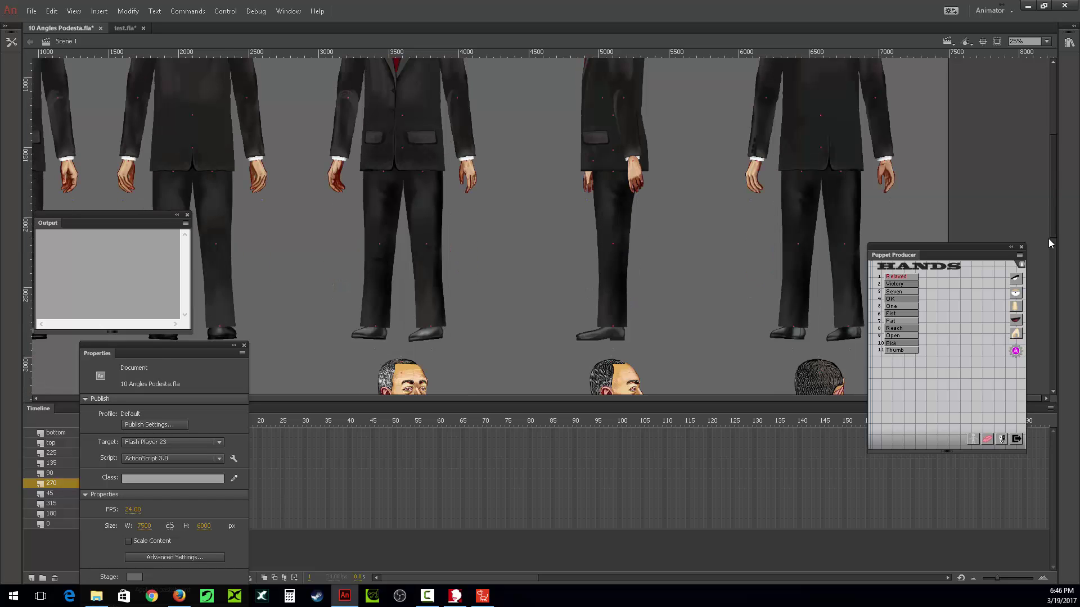
{"action": "scroll", "coordinate": [360, 220], "scroll_direction": "down", "scroll_amount": 8}
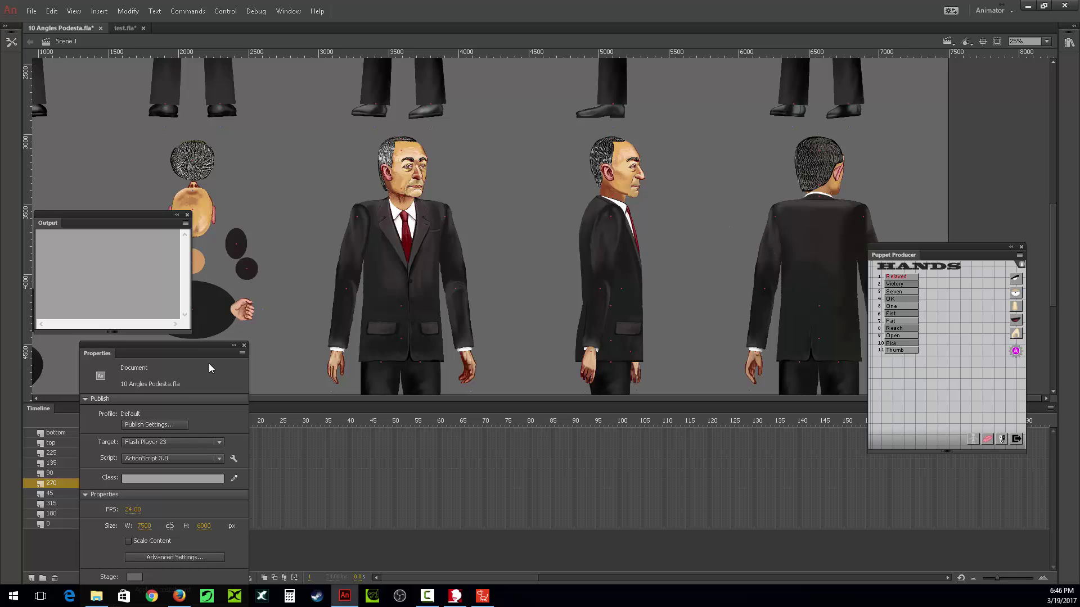
- Close the Properties panel, save the document and export it to the Desktop as the SWF movie 10 Angles Podesta 02.swf
{"action": "left_click", "coordinate": [244, 346]}
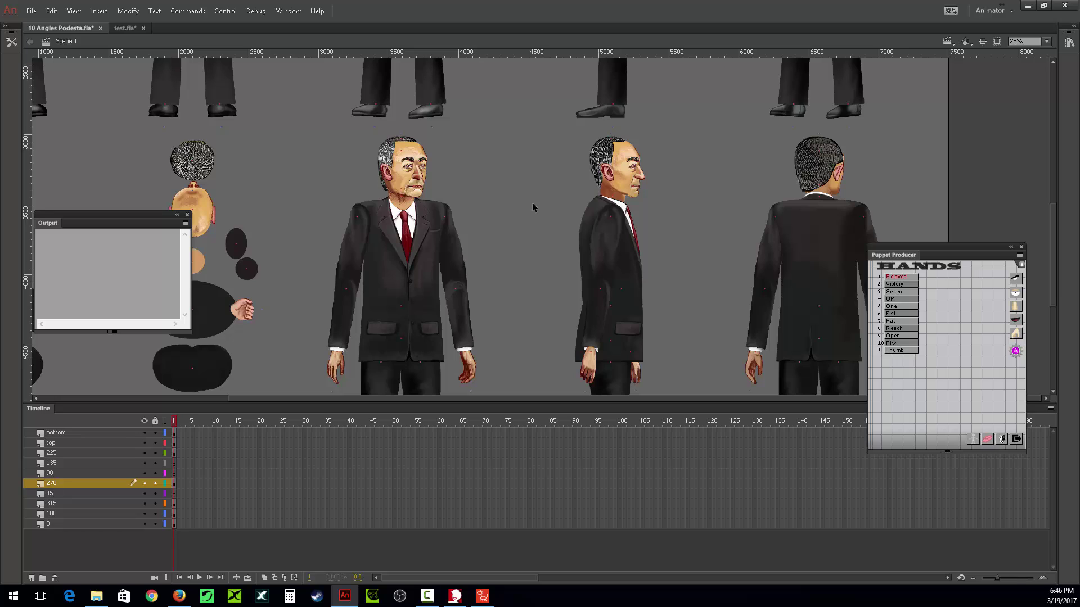
{"action": "key", "text": "ctrl+s"}
{"action": "key", "text": "ctrl+alt+shift+s"}
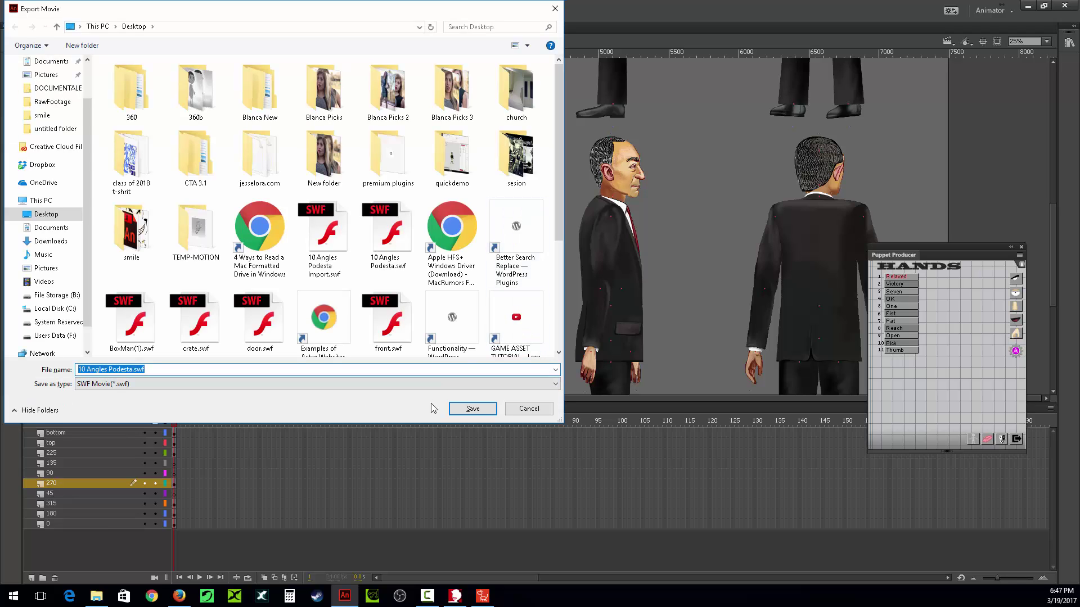
{"action": "left_click", "coordinate": [133, 373]}
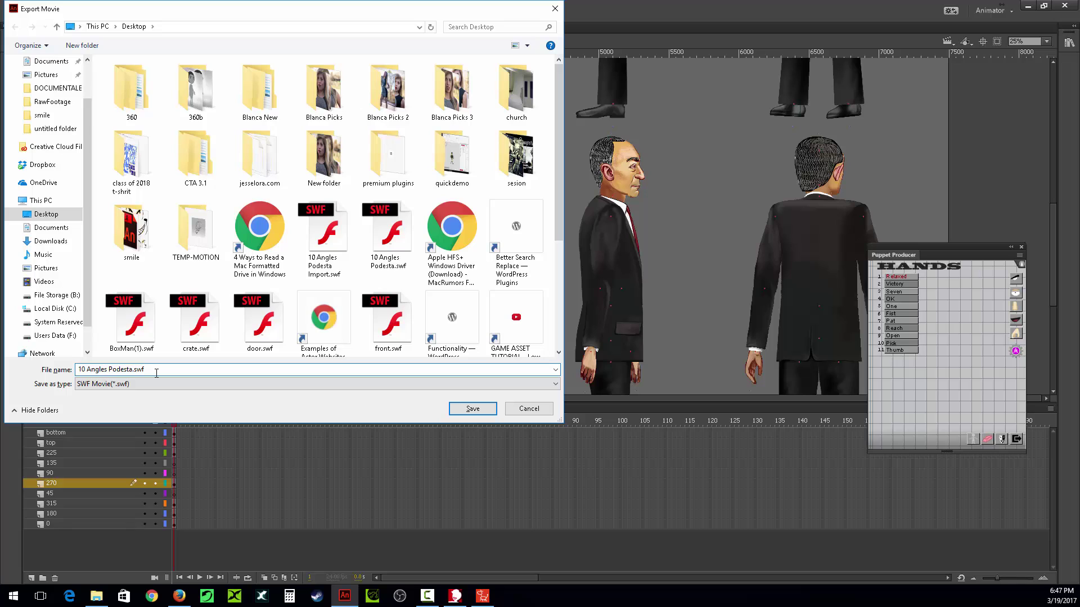
{"action": "key", "text": "Return"}
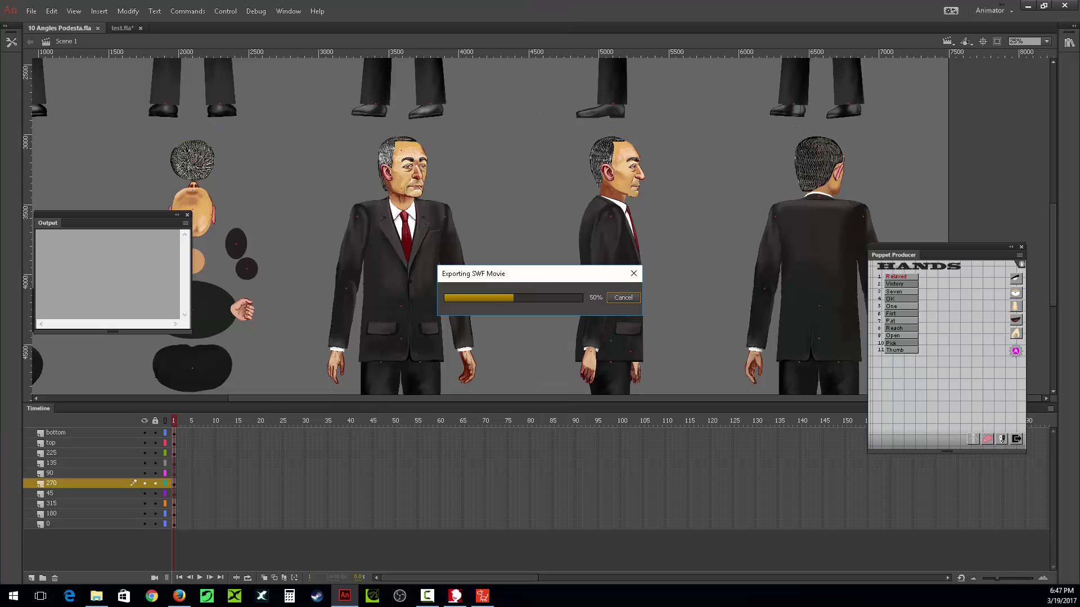
- Switch to CrazyTalk Animator 3 and reload the character from 10 Angles Podesta 02.swf without keeping any working options
{"action": "left_click", "coordinate": [484, 597]}
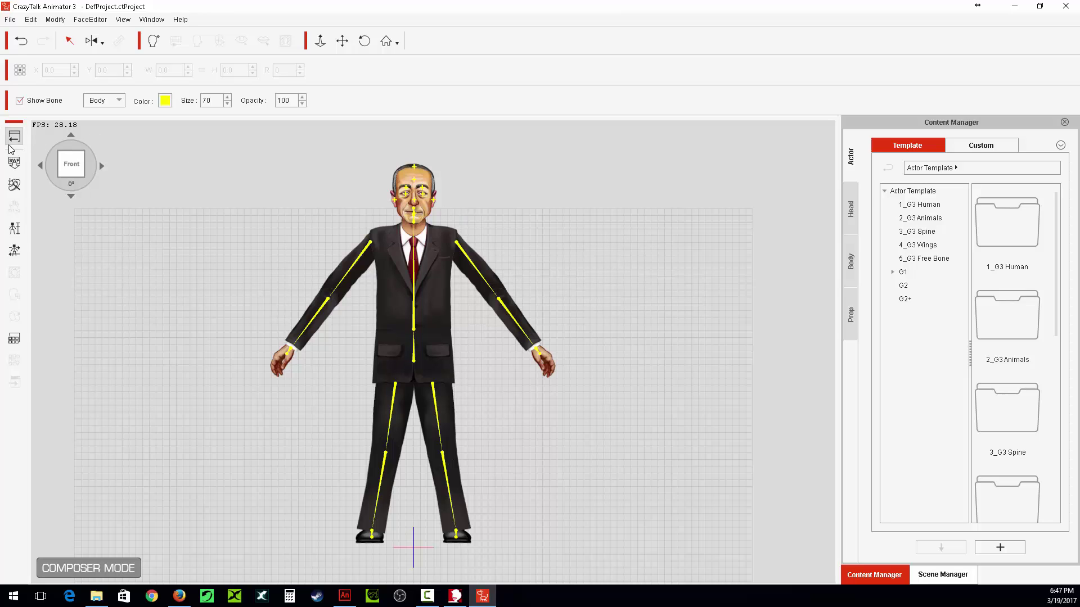
{"action": "left_click", "coordinate": [14, 163]}
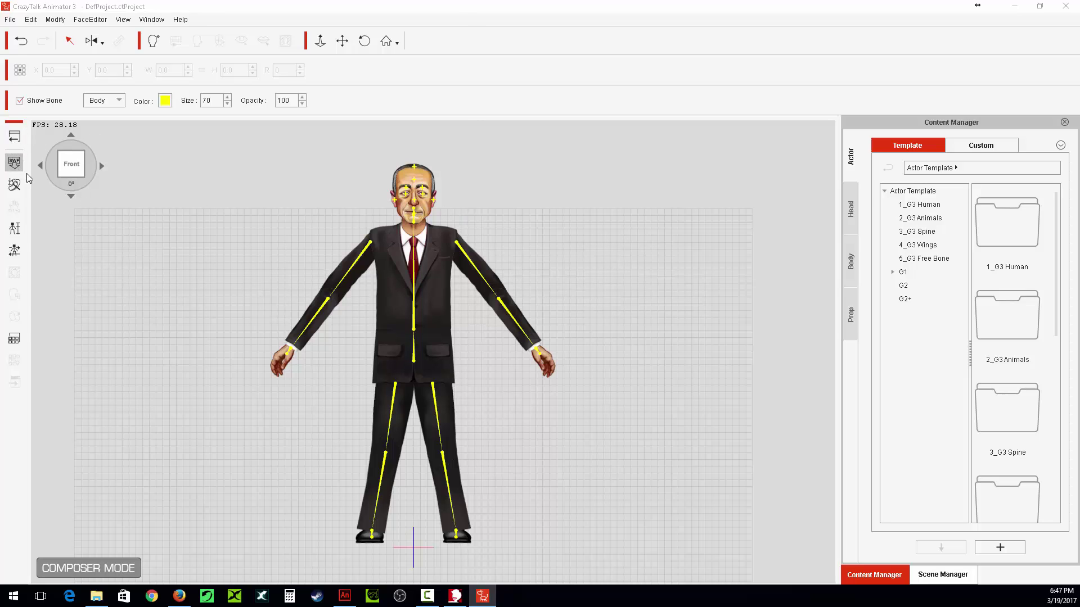
{"action": "left_click_drag", "start_coordinate": [464, 120], "coordinate": [459, 174]}
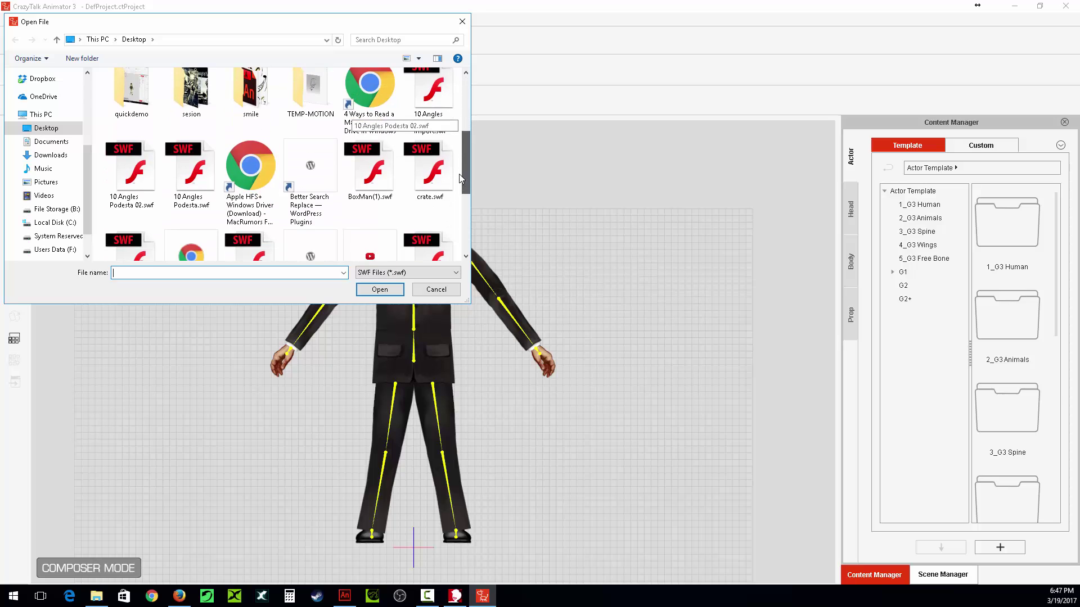
{"action": "left_click", "coordinate": [148, 171]}
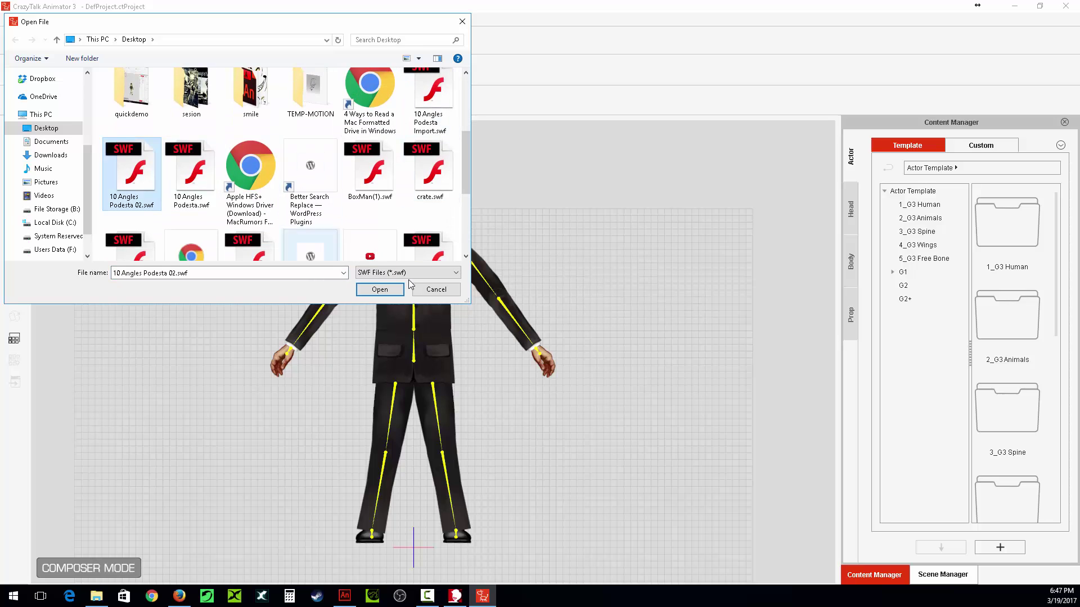
{"action": "left_click", "coordinate": [393, 289]}
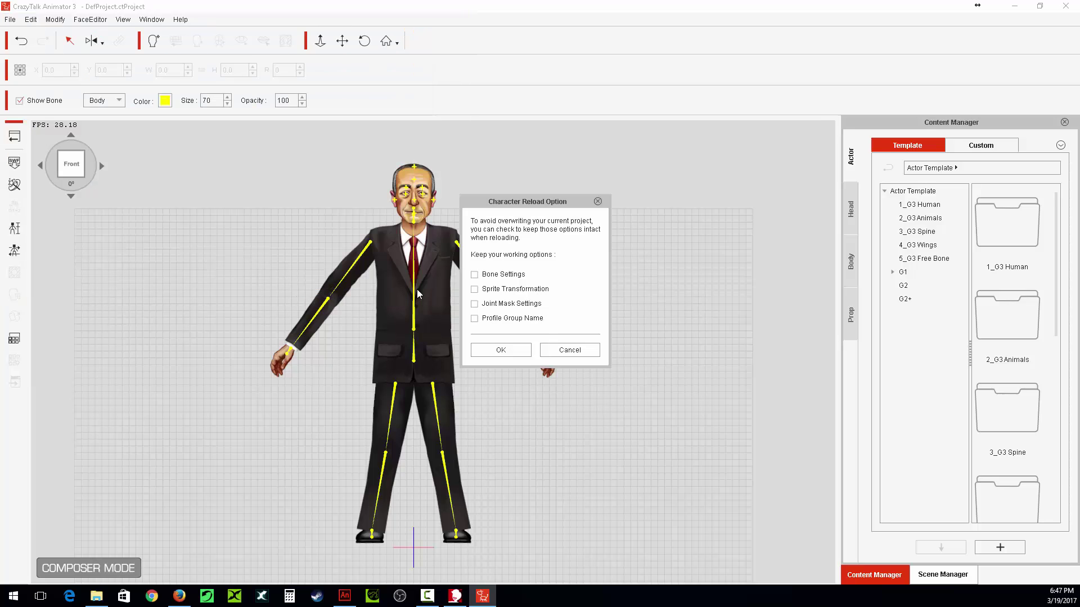
{"action": "left_click", "coordinate": [504, 347]}
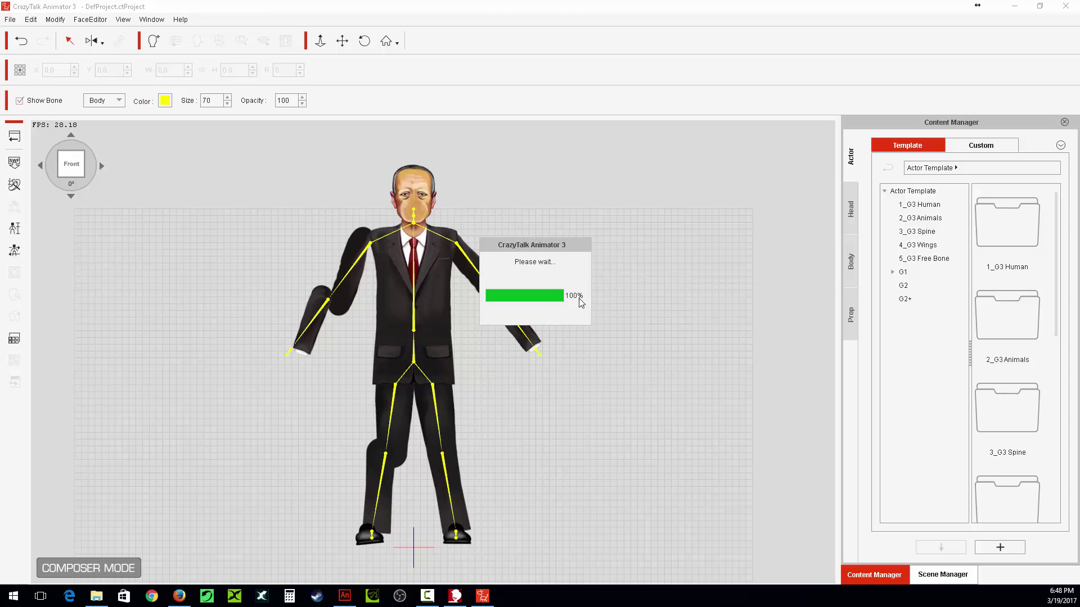
{"action": "left_click", "coordinate": [564, 326]}
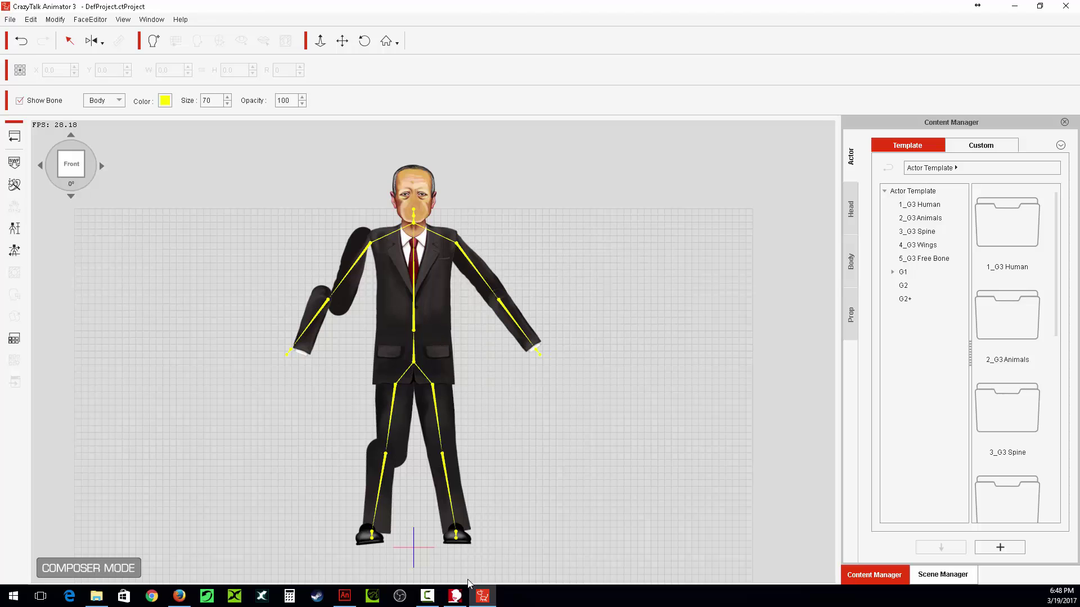
- Switch to CrazyTalk Animator 2 and reload its character from 10 Angles Podesta 02.swf without keeping any working options
{"action": "left_click", "coordinate": [454, 596]}
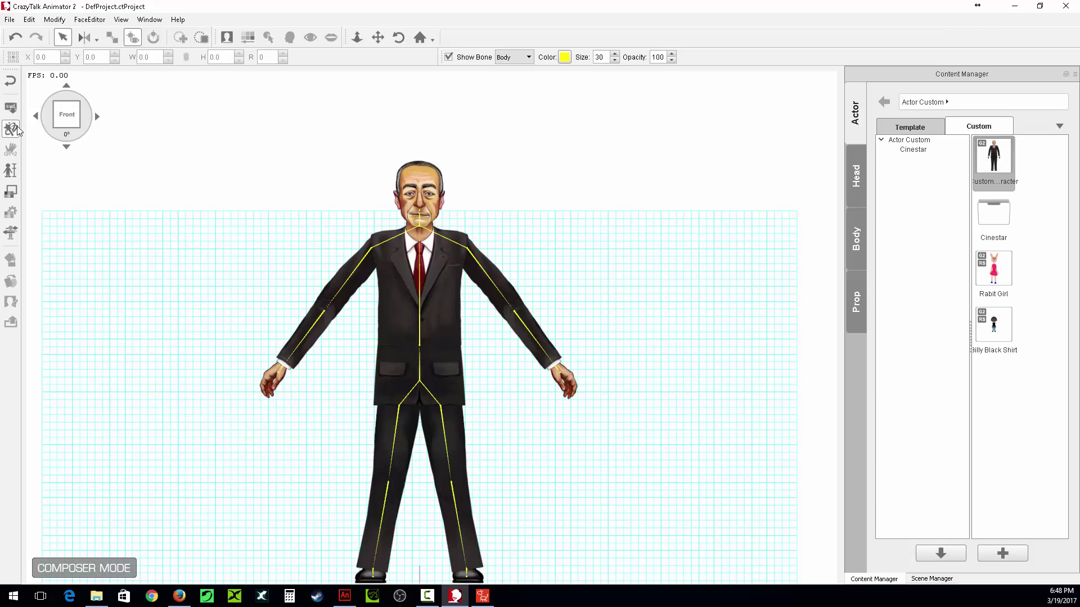
{"action": "left_click", "coordinate": [11, 108]}
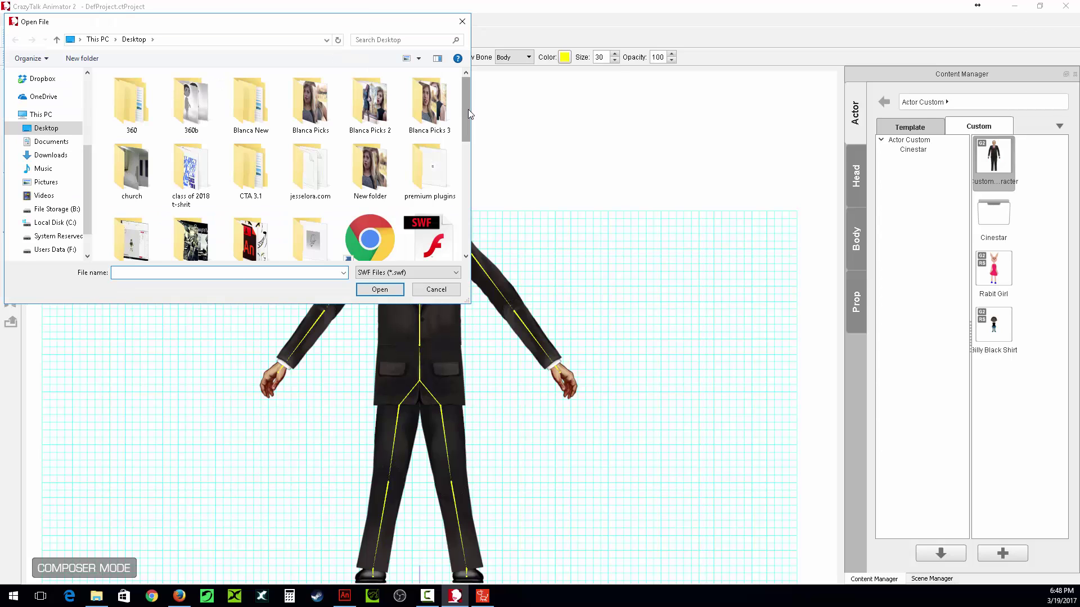
{"action": "scroll", "coordinate": [377, 184], "scroll_direction": "down", "scroll_amount": 3}
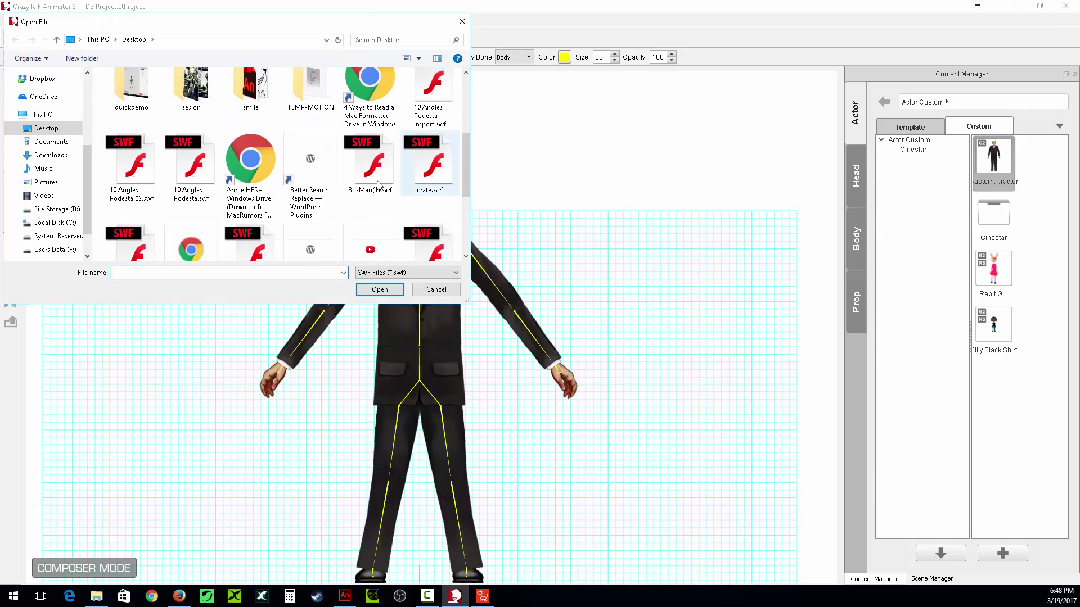
{"action": "left_click", "coordinate": [135, 172]}
{"action": "left_click", "coordinate": [379, 289]}
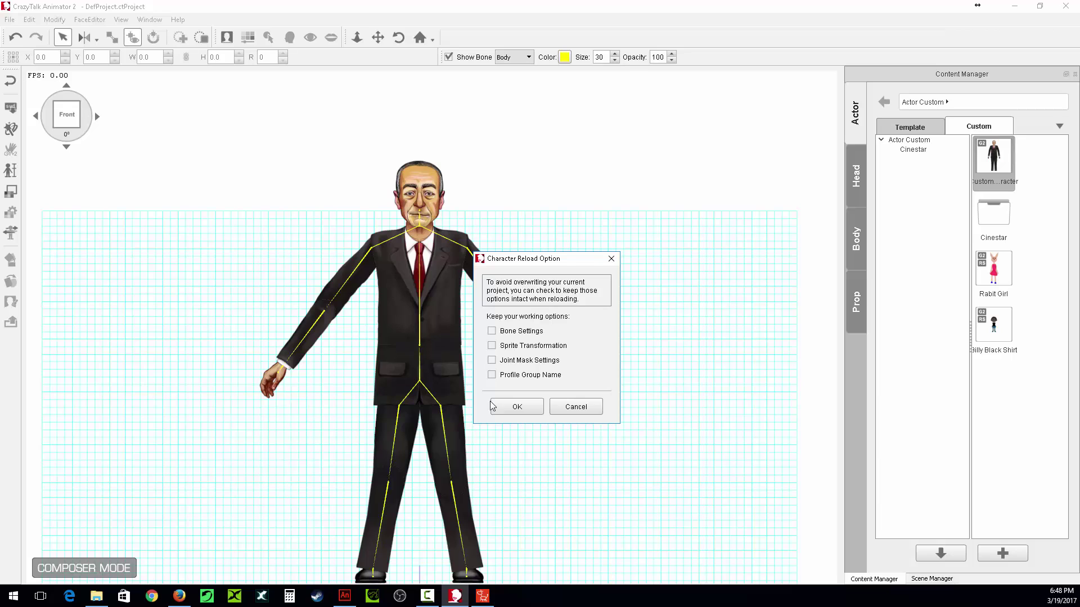
{"action": "left_click", "coordinate": [518, 412]}
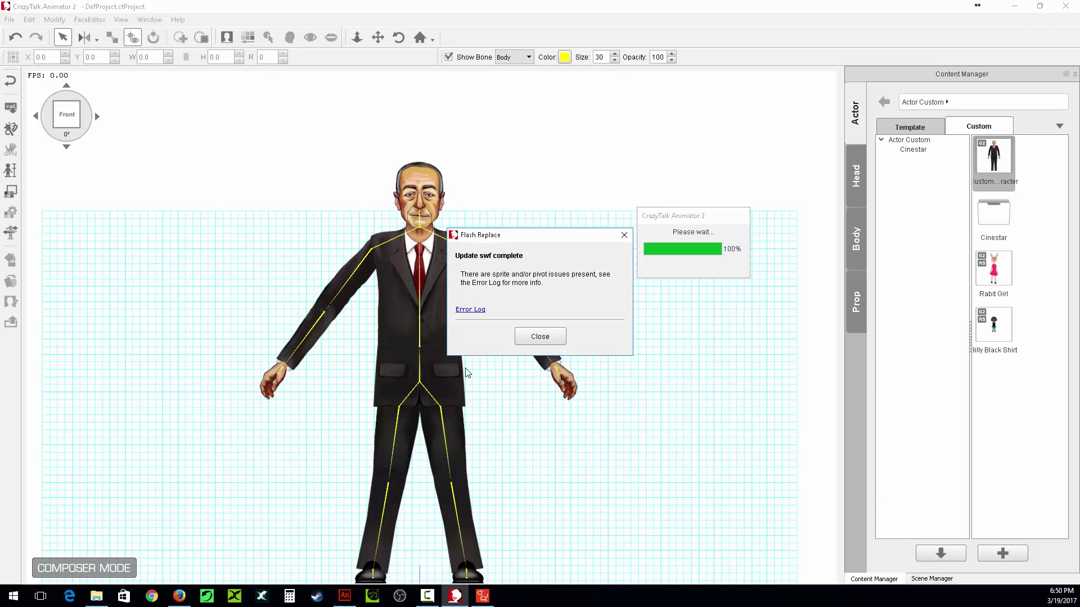
{"action": "left_click", "coordinate": [513, 336]}
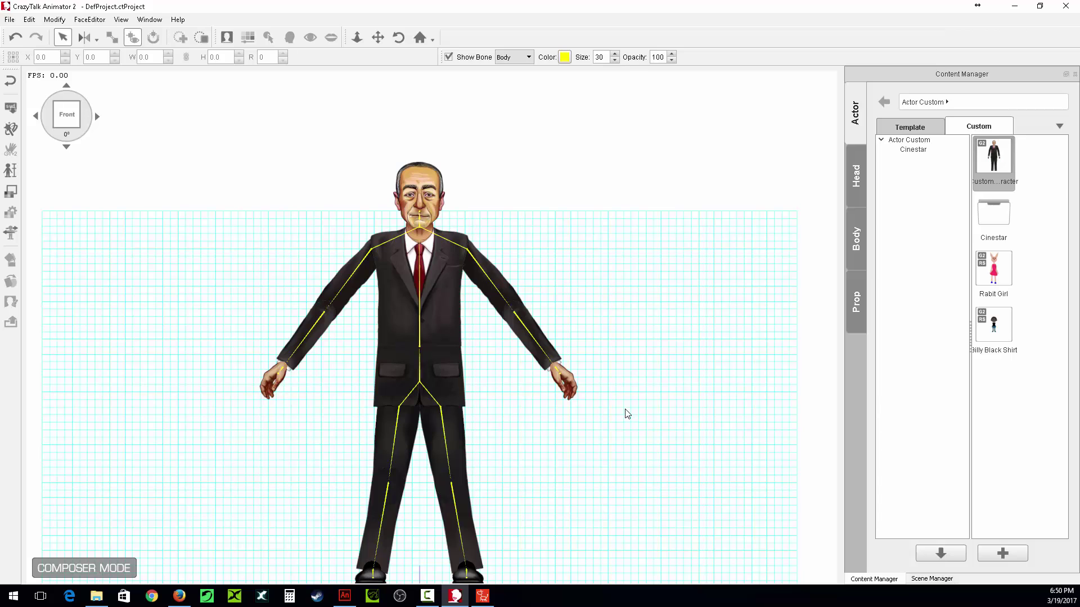
- Recalculate the sprite layers and joint masks at all other angles from the character's frontal settings
{"action": "scroll", "coordinate": [706, 402], "scroll_direction": "down", "scroll_amount": 2}
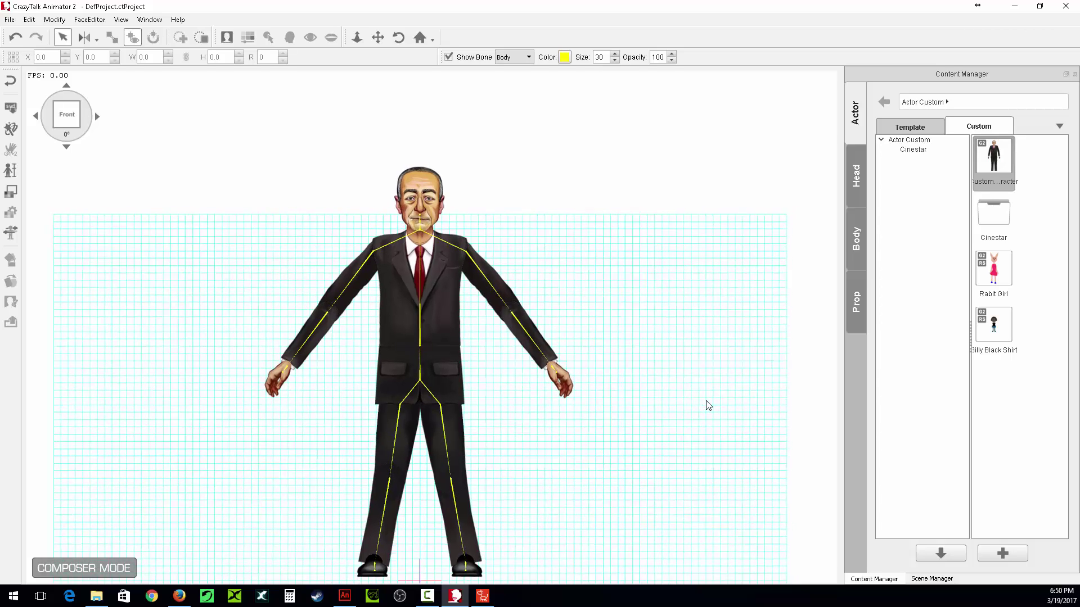
{"action": "left_click", "coordinate": [11, 130]}
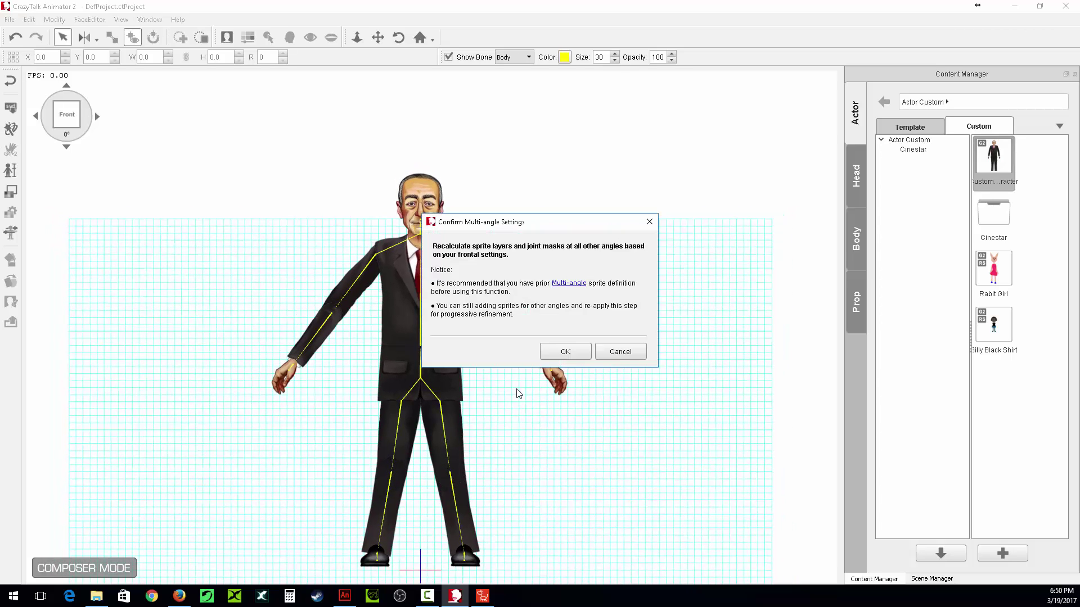
{"action": "left_click", "coordinate": [566, 355]}
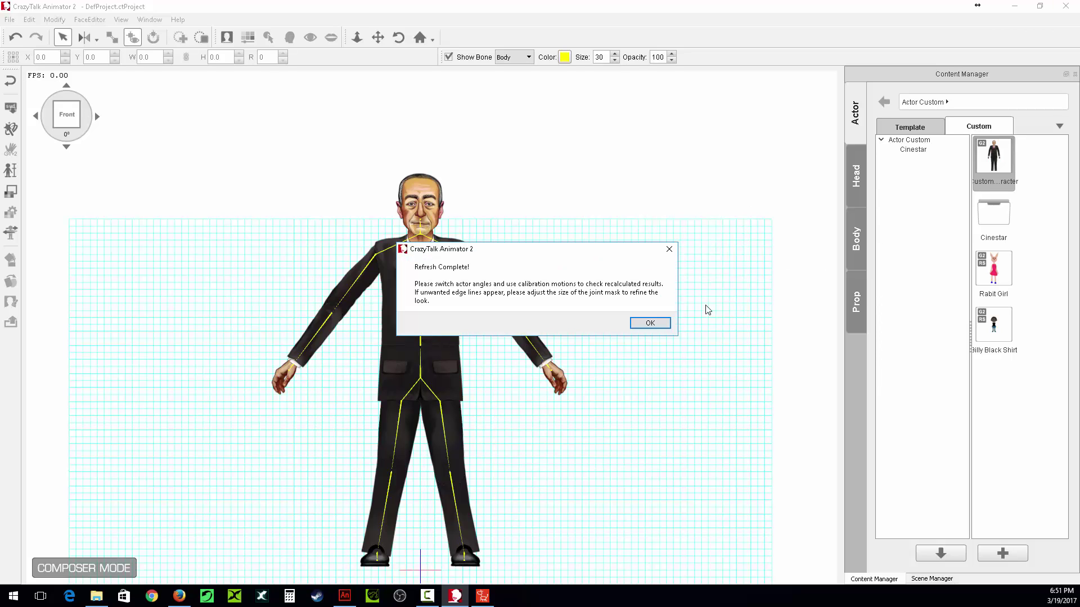
{"action": "left_click", "coordinate": [663, 325]}
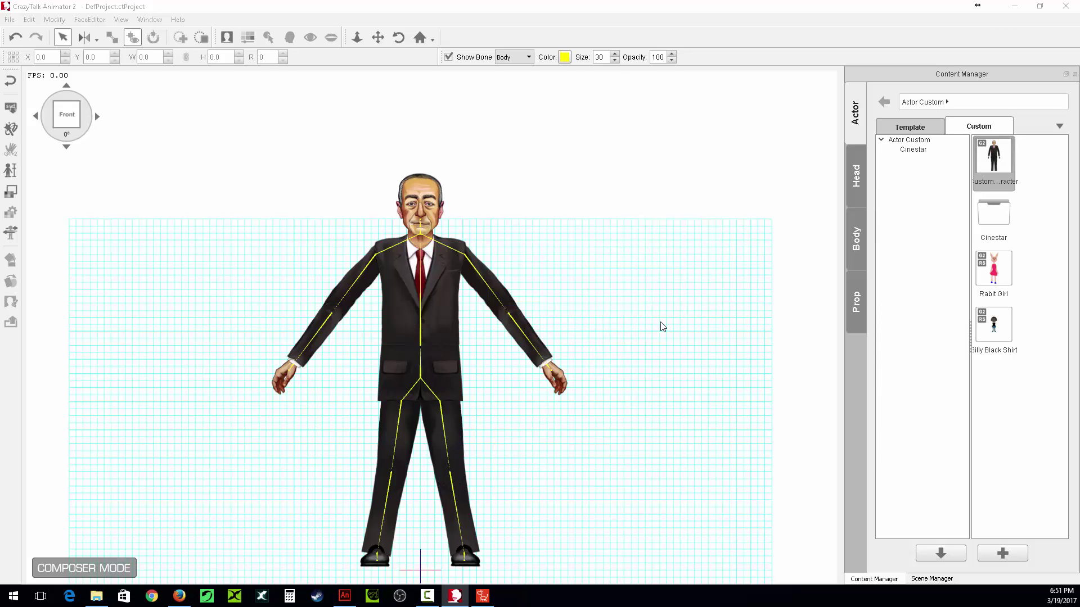
- Inspect the sprites available for the character's right hand in the Sprite Editor, then close it
{"action": "left_click", "coordinate": [292, 370]}
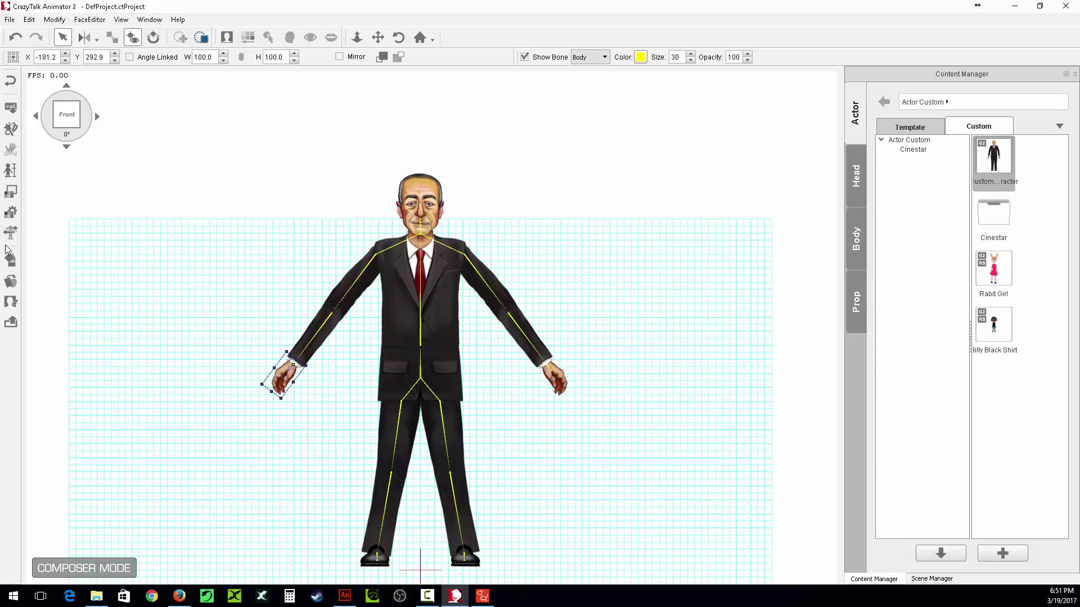
{"action": "left_click", "coordinate": [11, 284]}
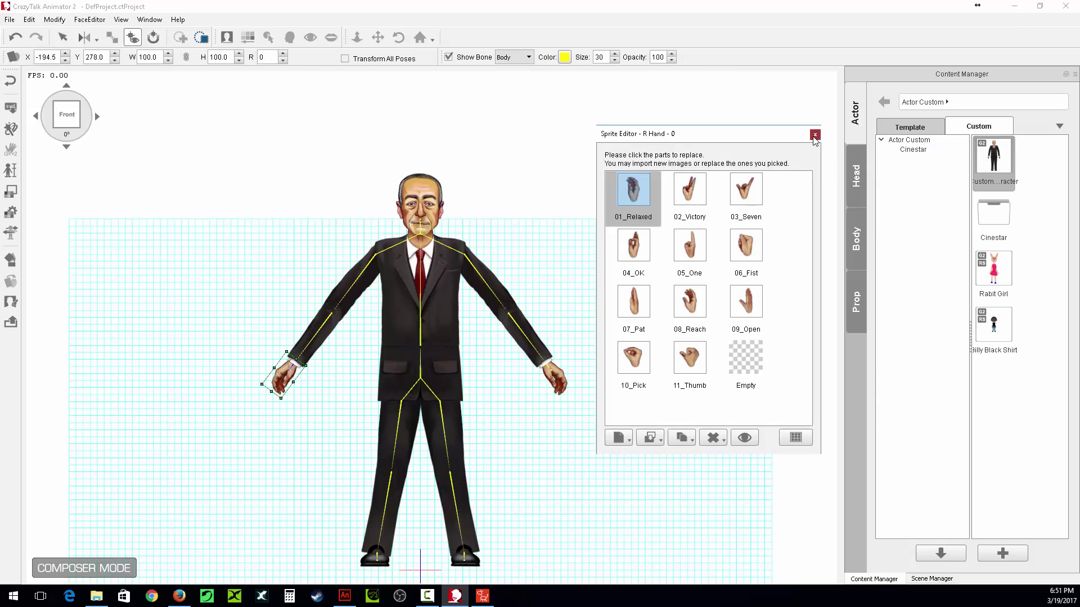
{"action": "left_click", "coordinate": [816, 139]}
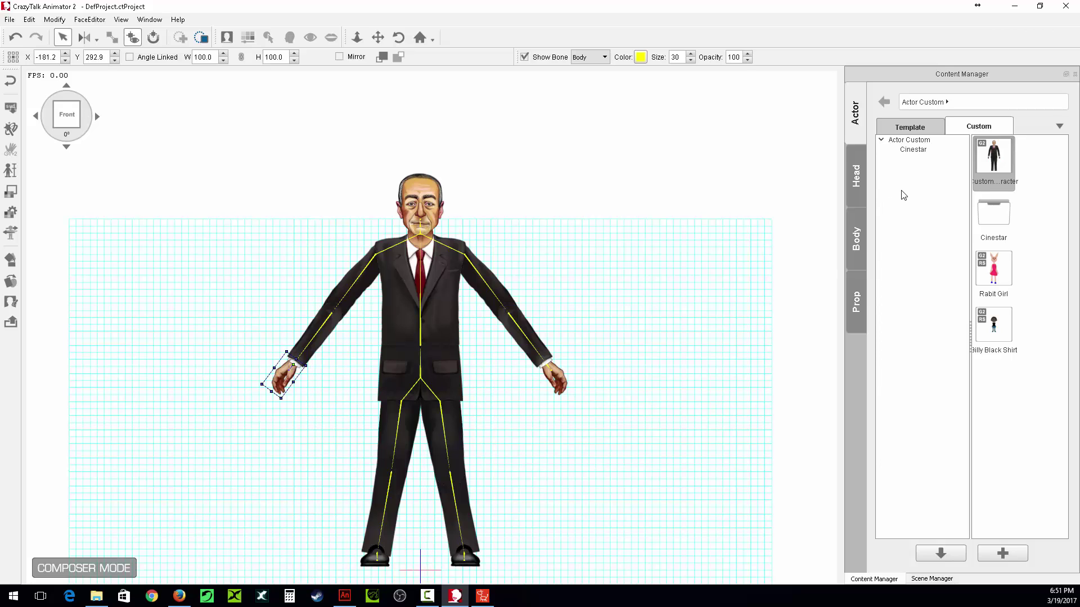
- Select the joint mask at the character's right wrist and enlarge it around the cuff
{"action": "left_click", "coordinate": [932, 578]}
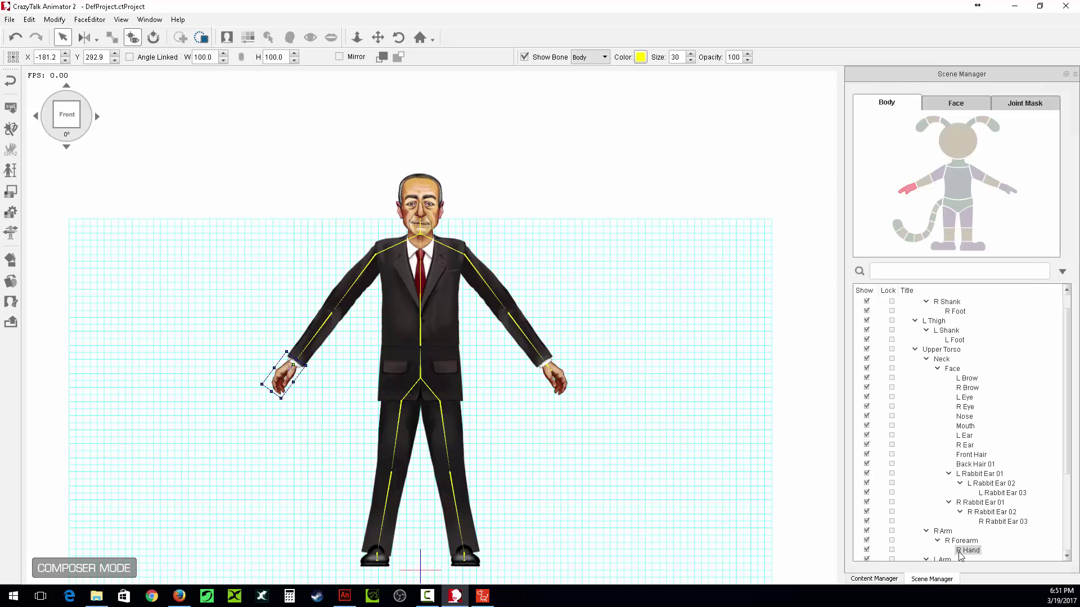
{"action": "left_click", "coordinate": [1026, 104]}
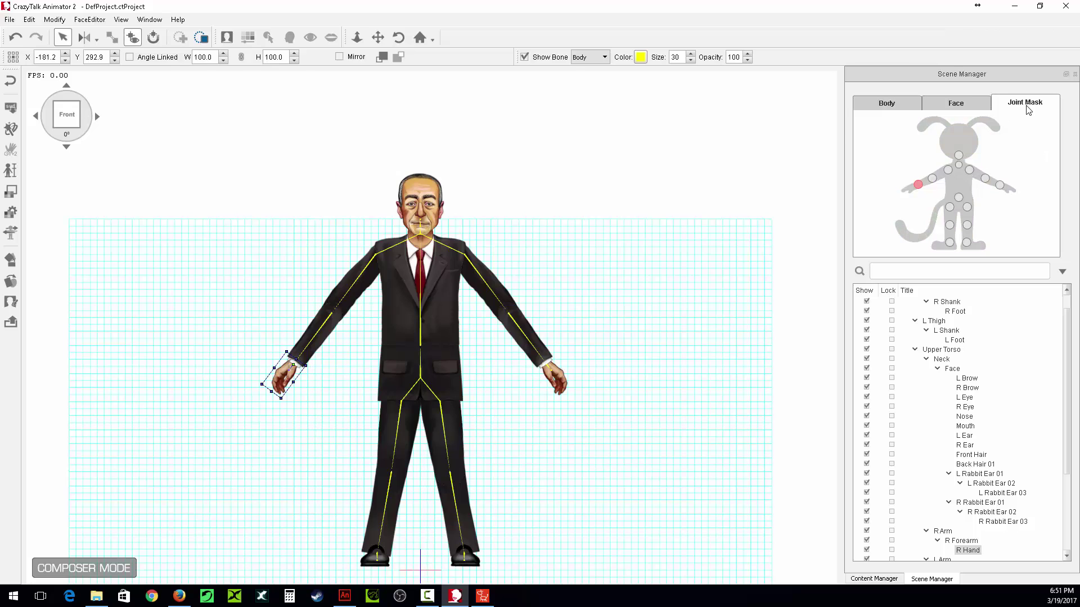
{"action": "left_click", "coordinate": [918, 186]}
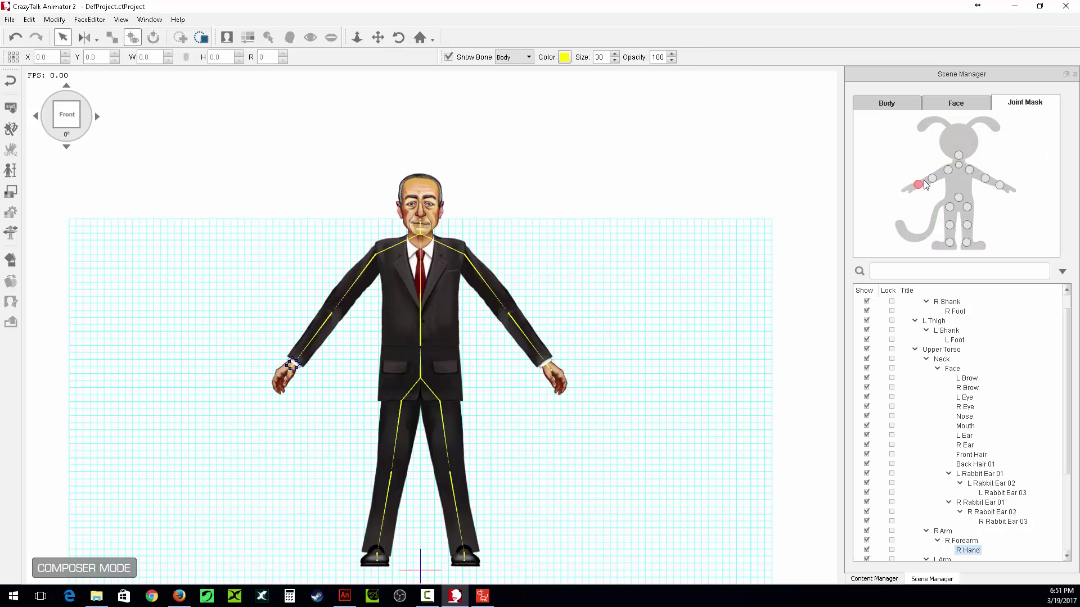
{"action": "left_click", "coordinate": [306, 359]}
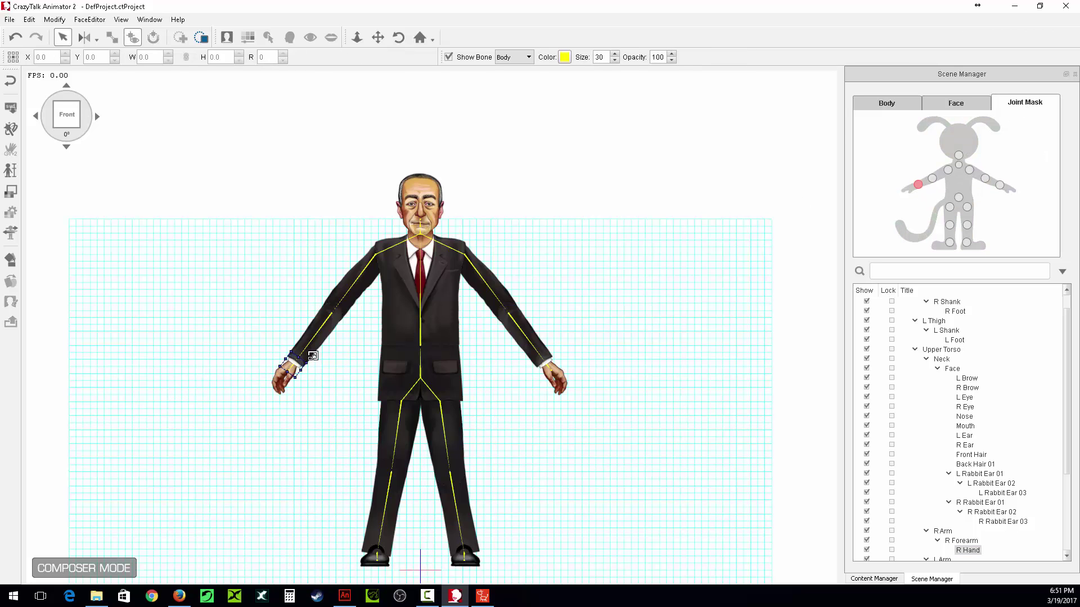
- Select the left hand and show its joint mask at the wrist for editing
{"action": "left_click", "coordinate": [550, 371]}
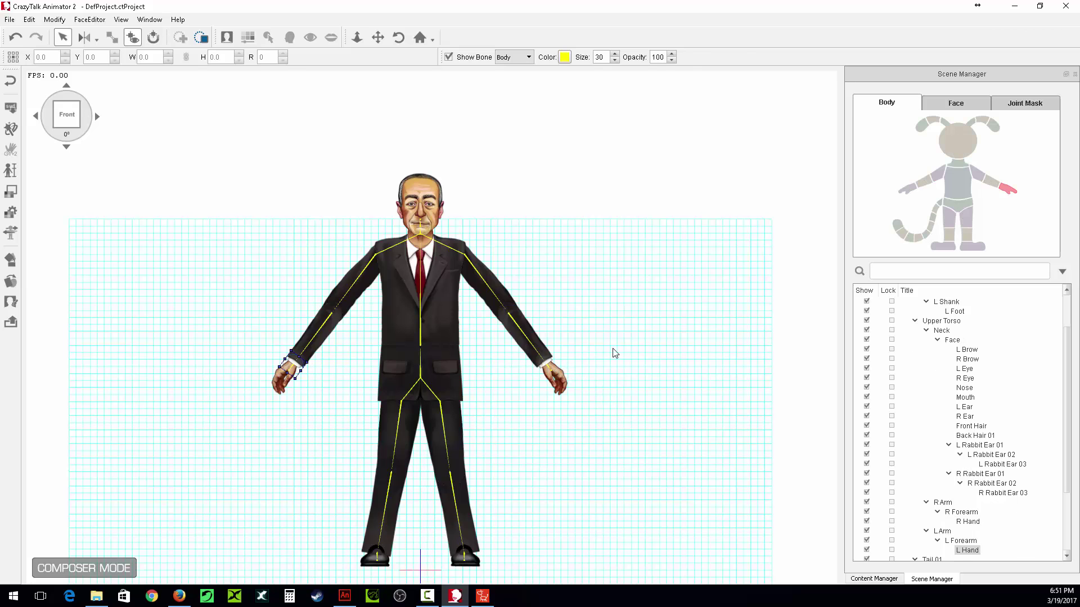
{"action": "left_click", "coordinate": [1022, 104]}
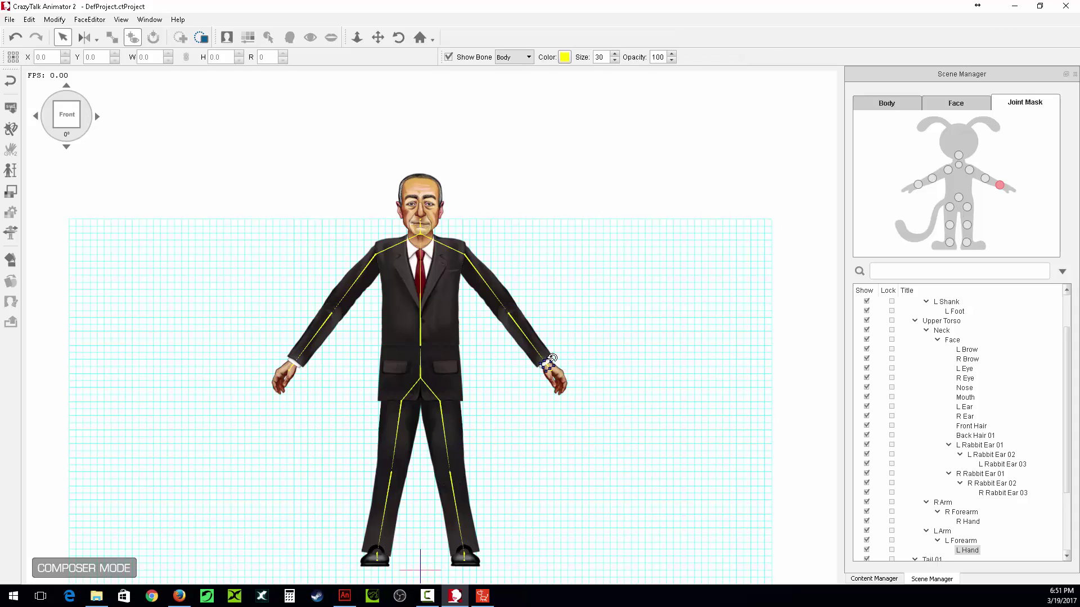